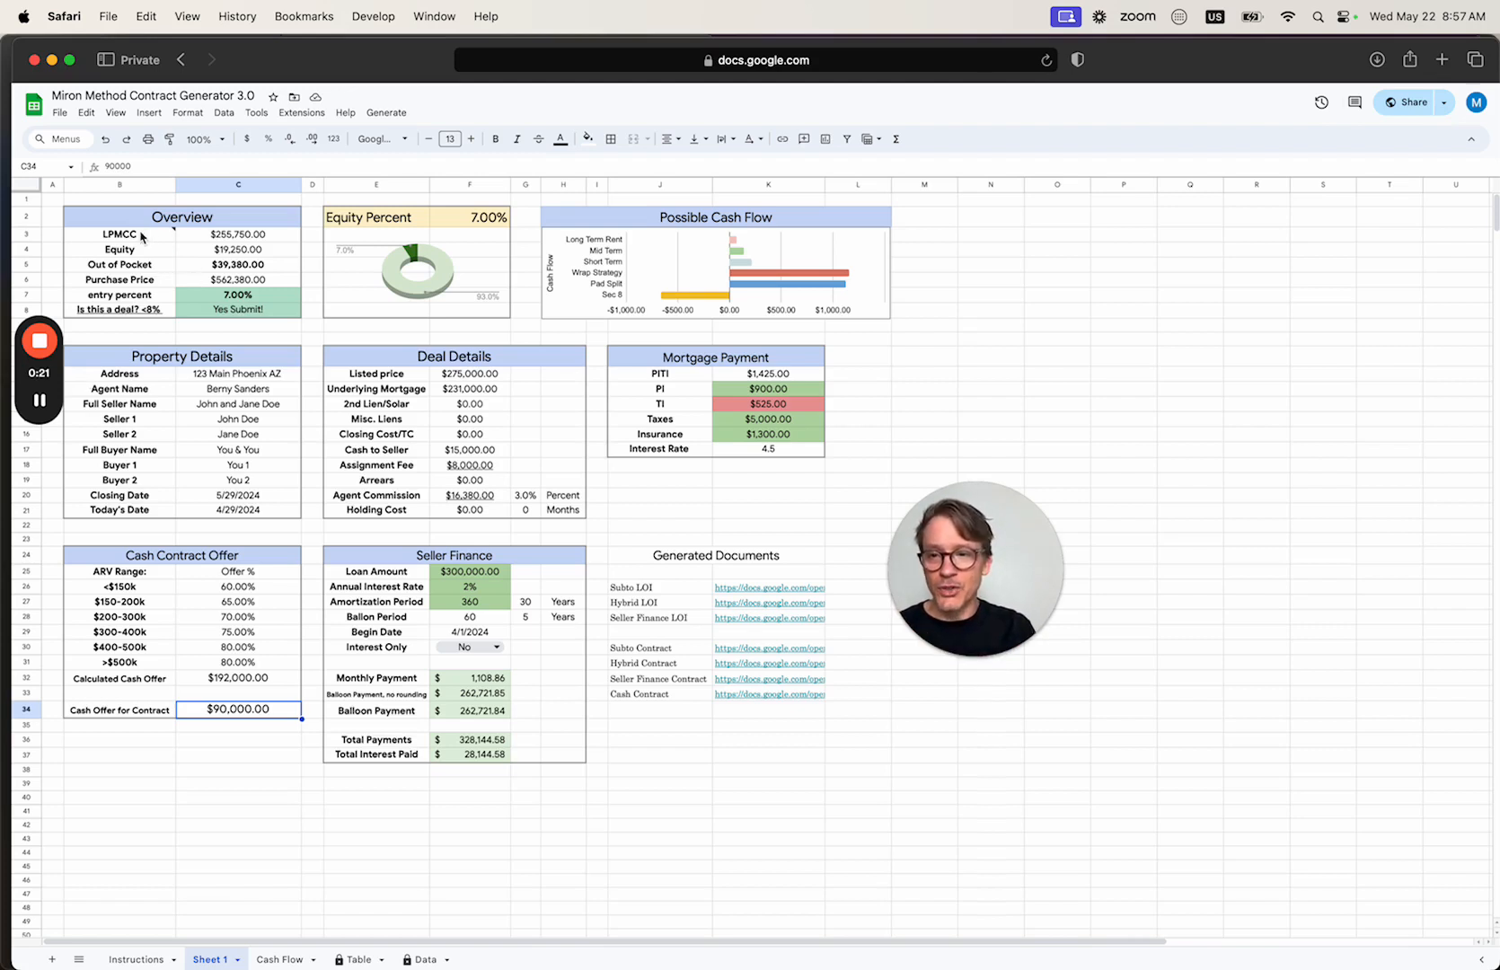
Review the Overview figures and the Property Details, Deal Details and Cash Contract Offer sections
mouse_move(141, 236)
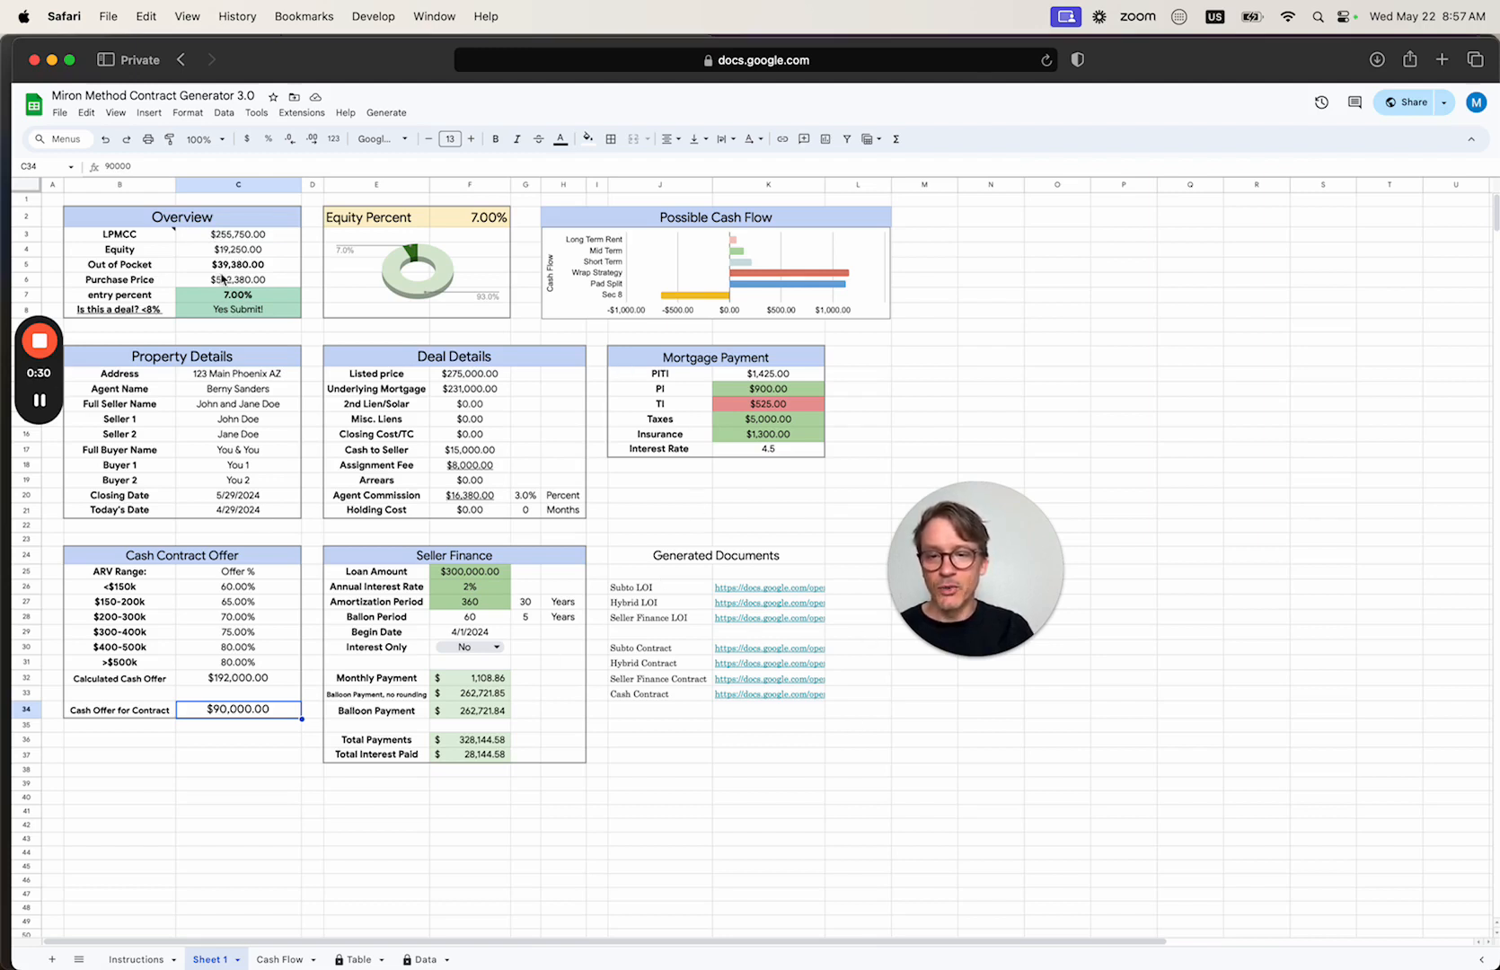
left_click(233, 365)
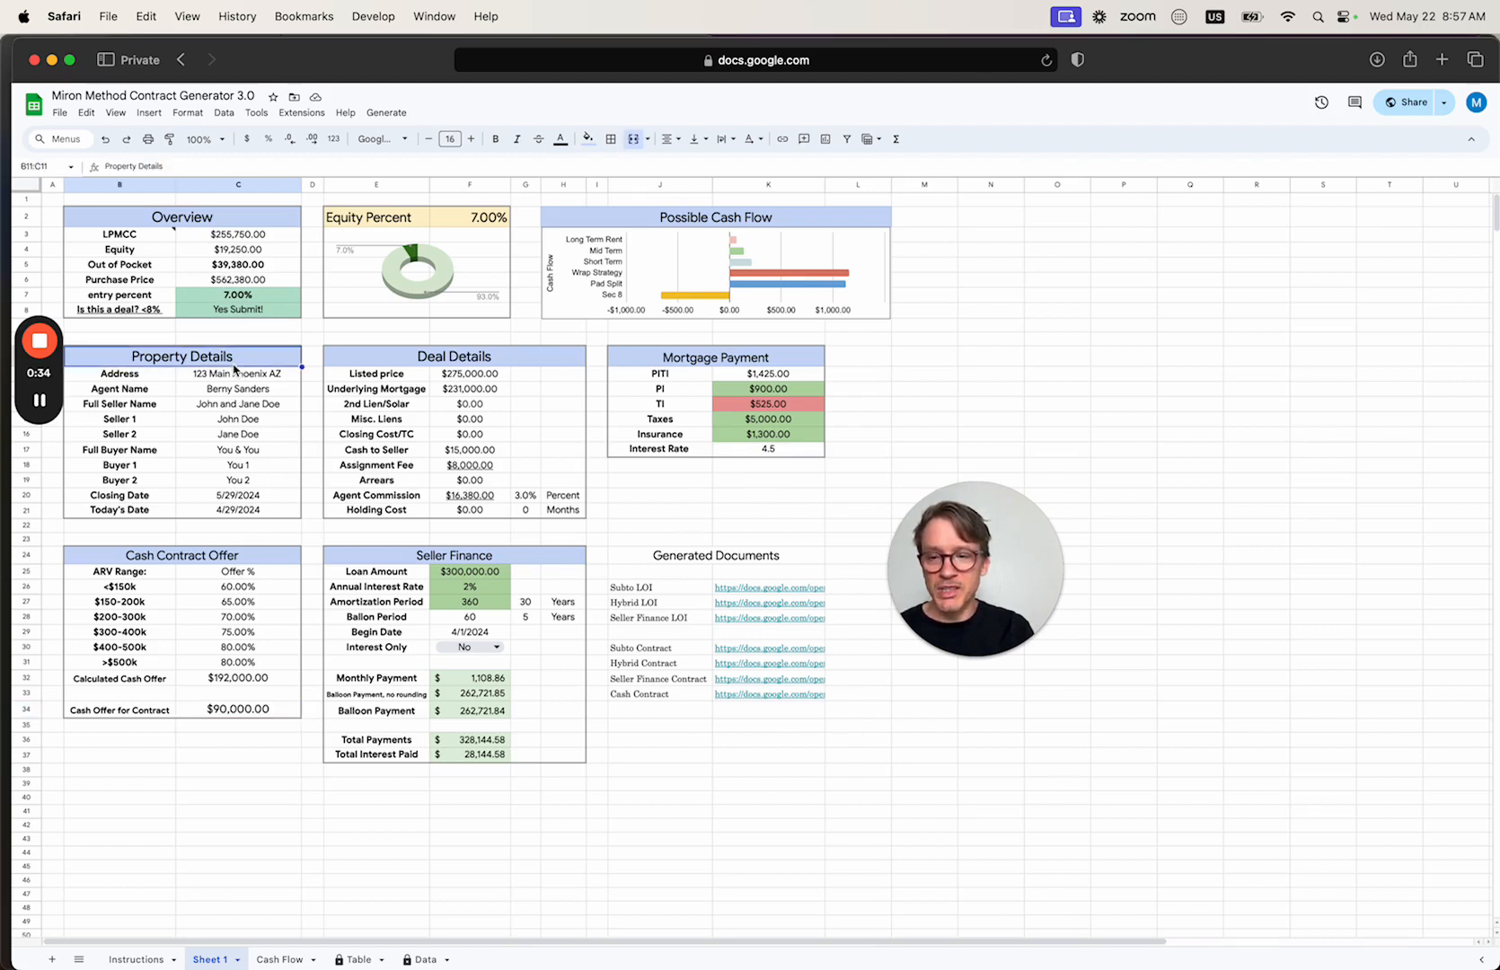
left_click(450, 361)
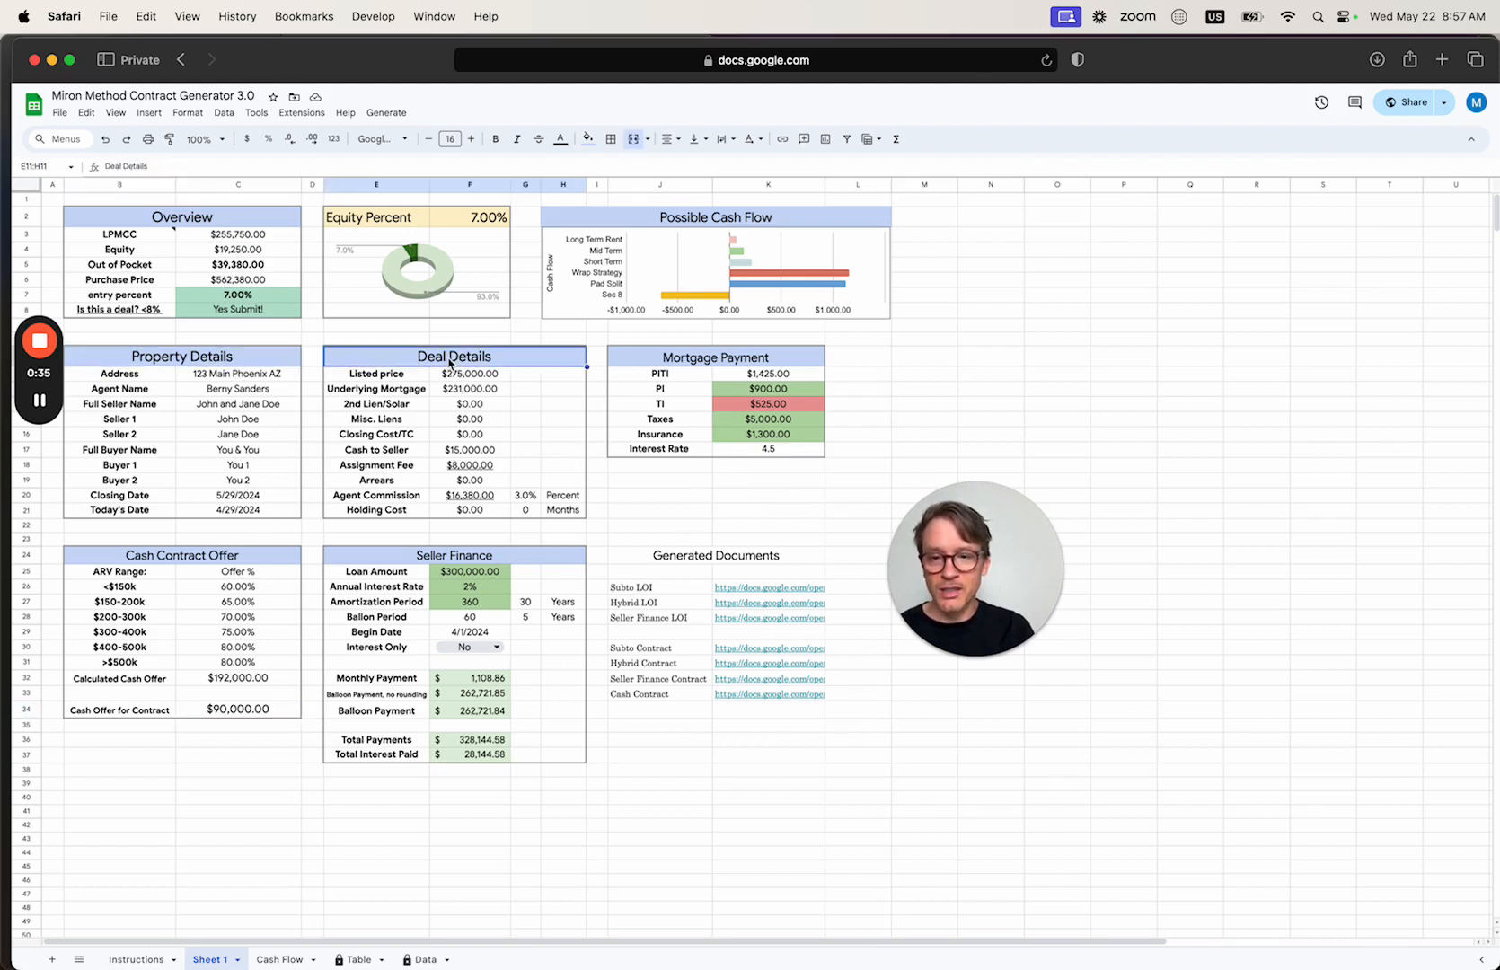
left_click(218, 562)
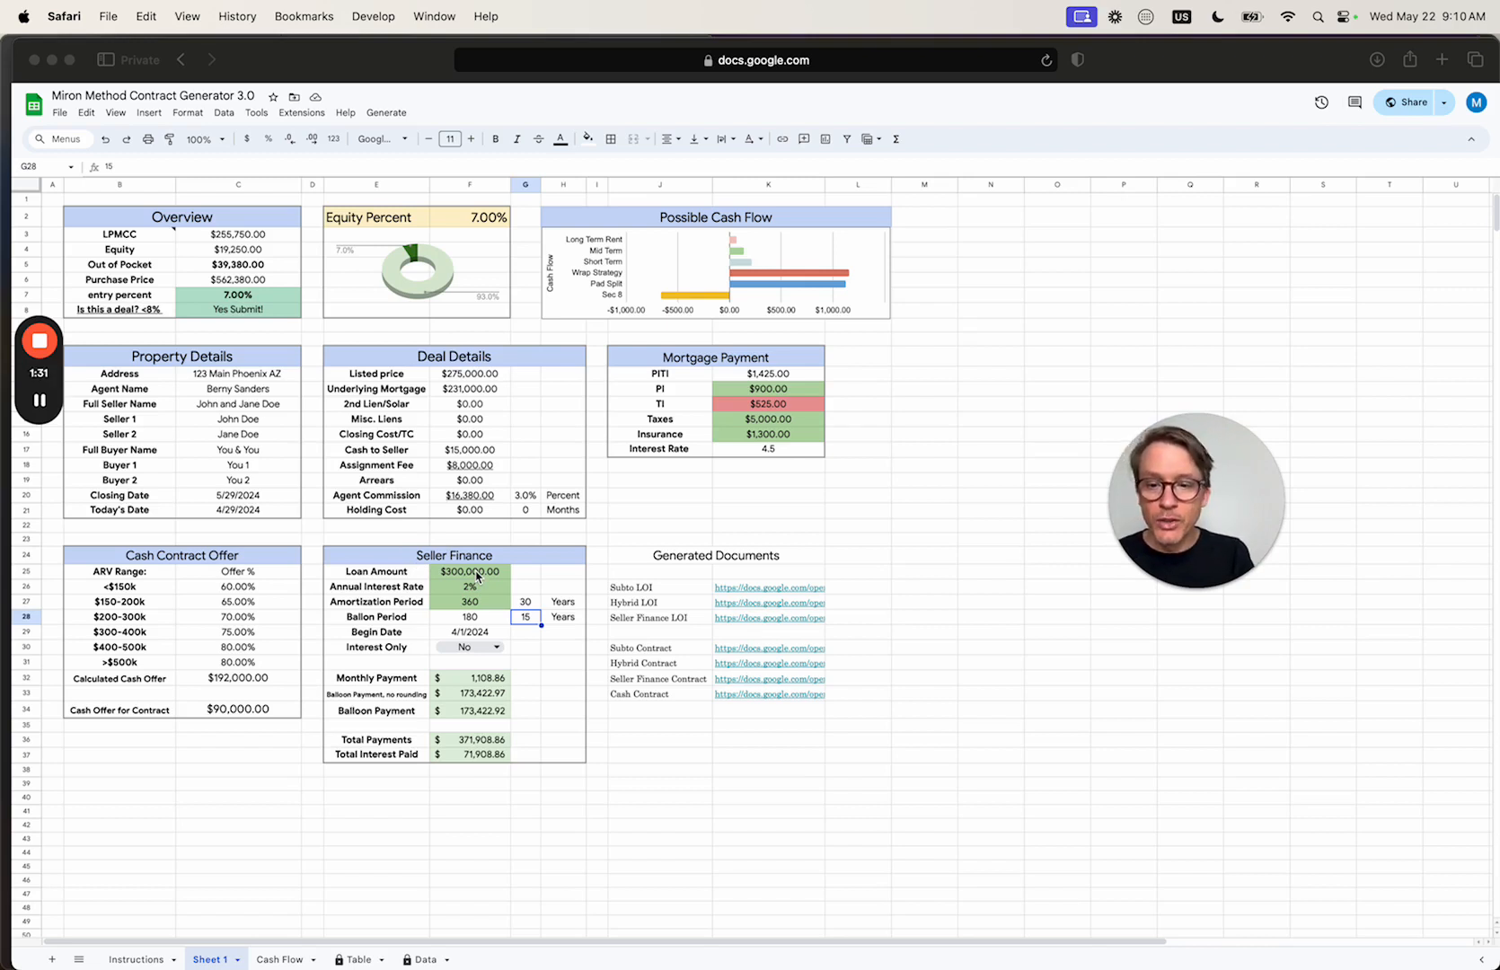
In the Seller Finance section, set the balloon period to 10 years and the loan amount to $100,000
type("10")
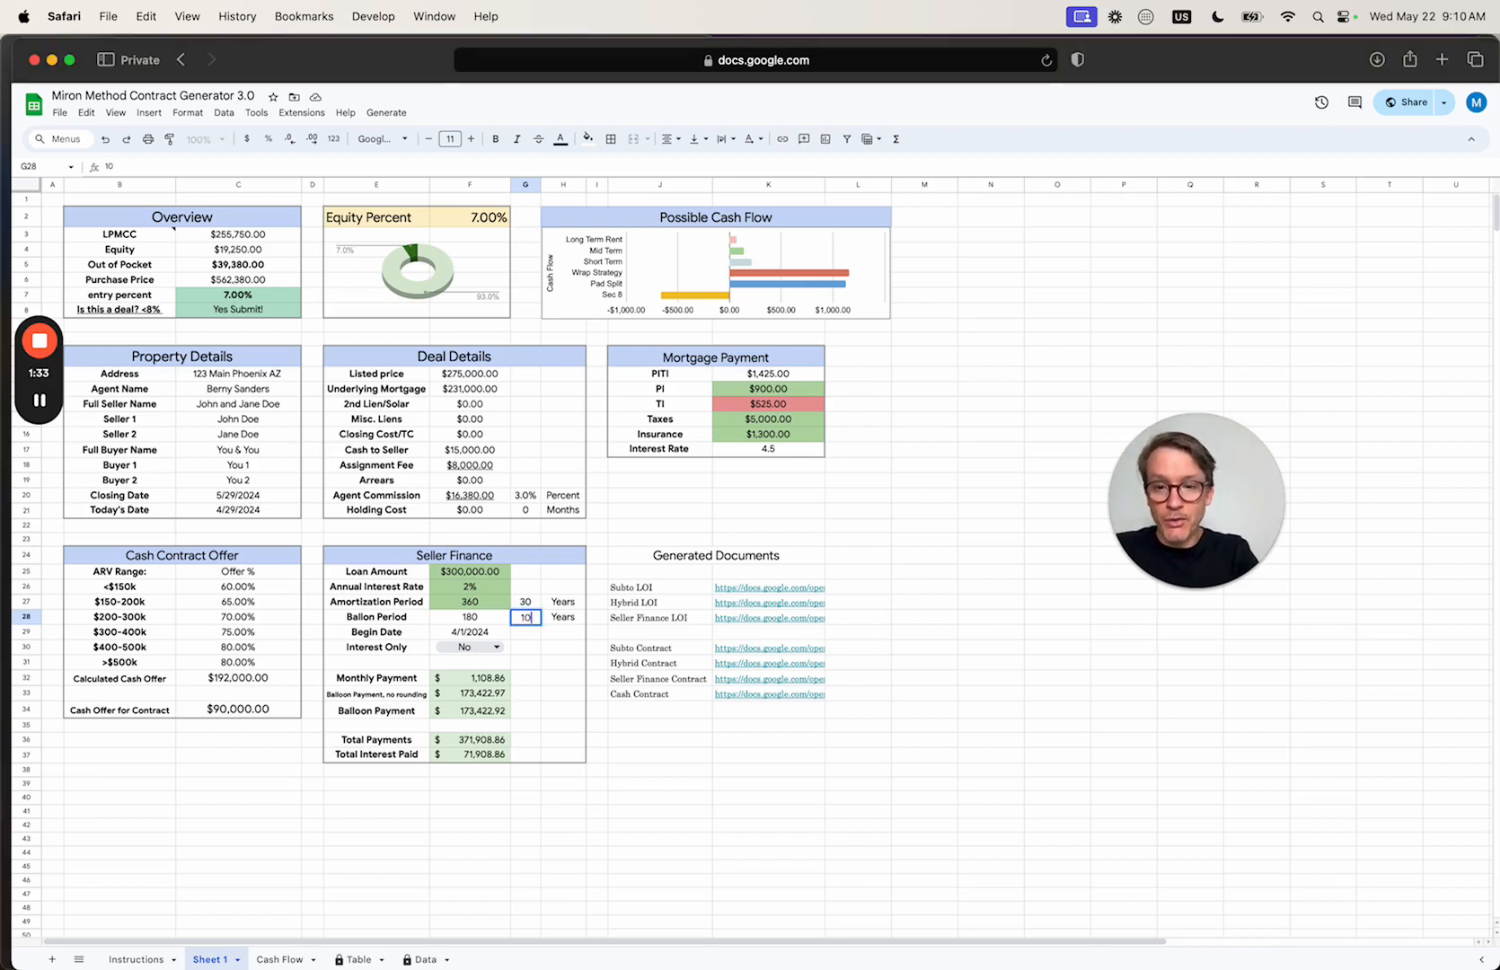
key("Return")
left_click(482, 573)
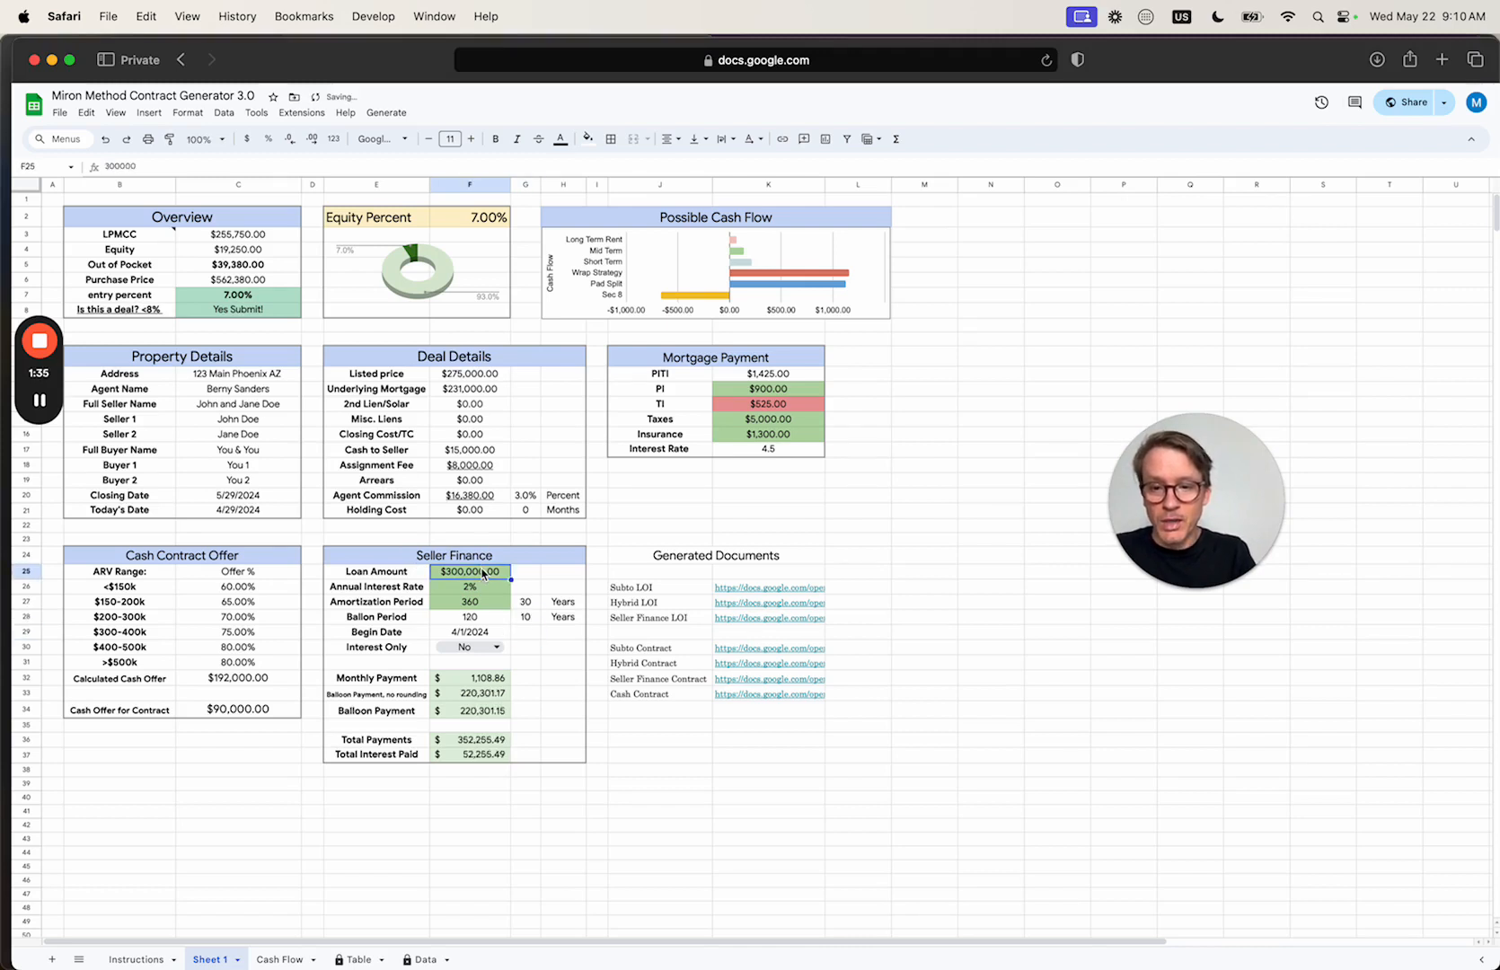
type("100000")
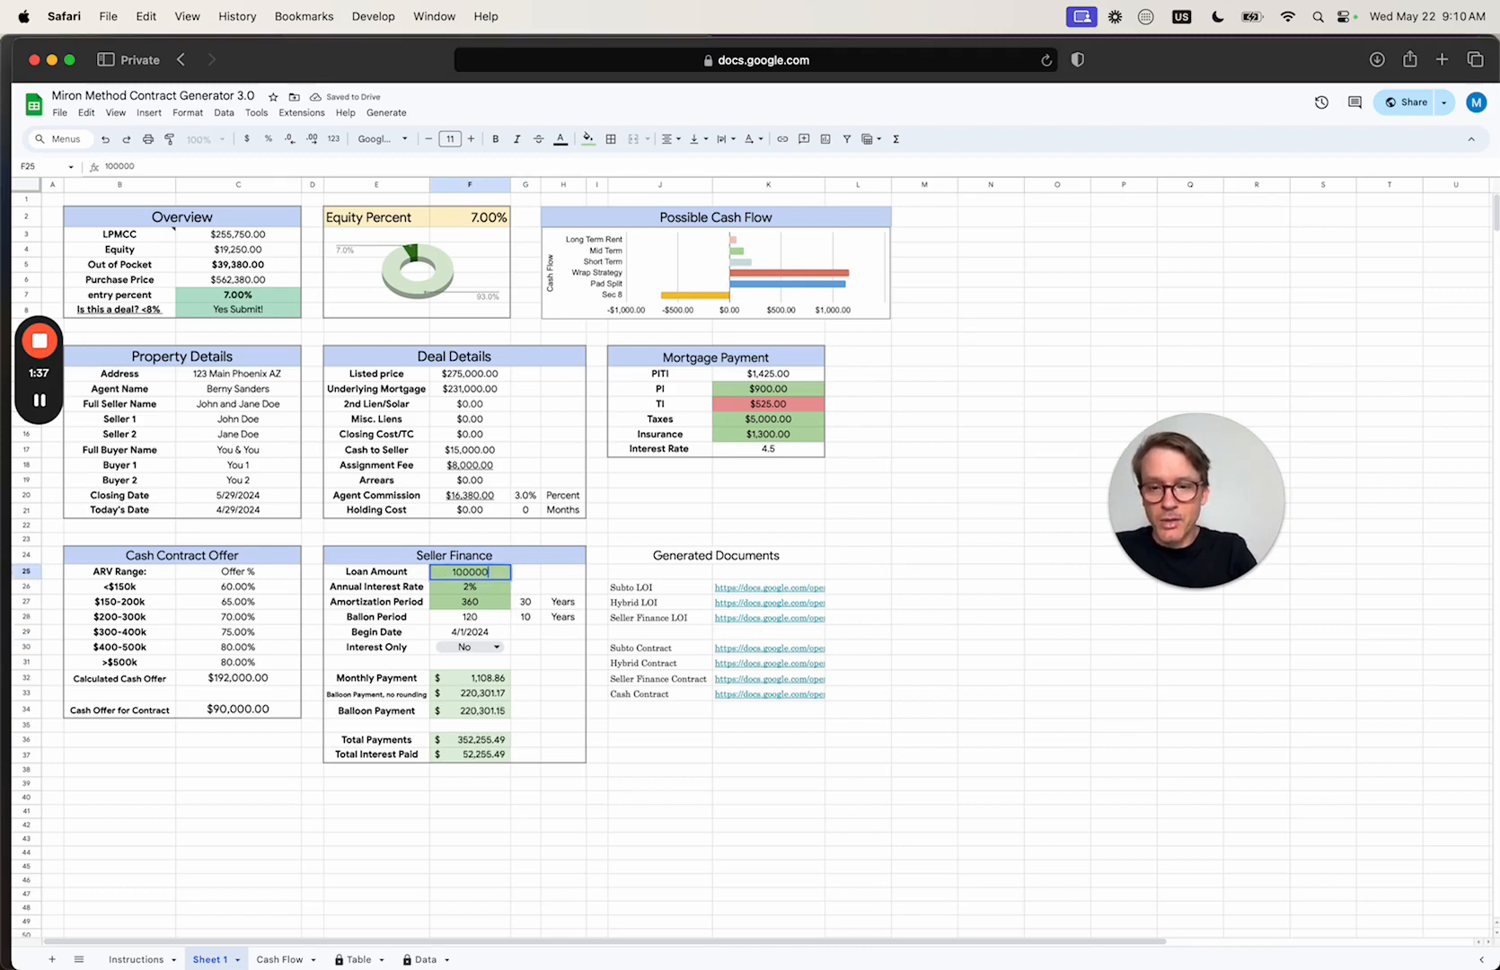
key("Return")
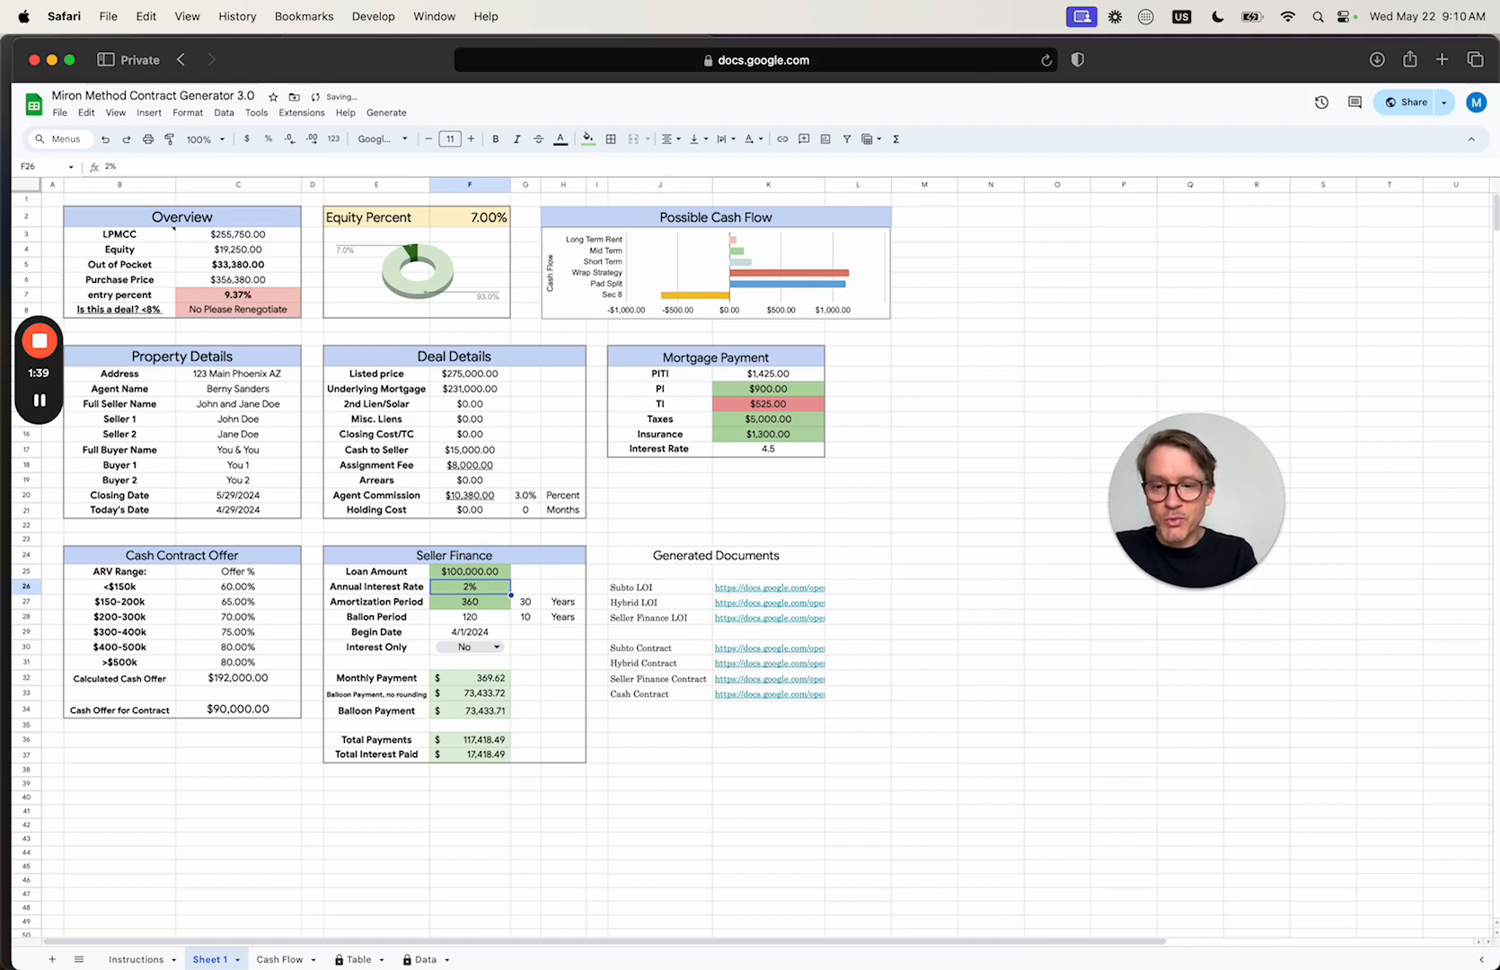
Examine the Seller Finance amortization and balloon periods, the monthly and balloon payments, and the total payments
left_click(526, 601)
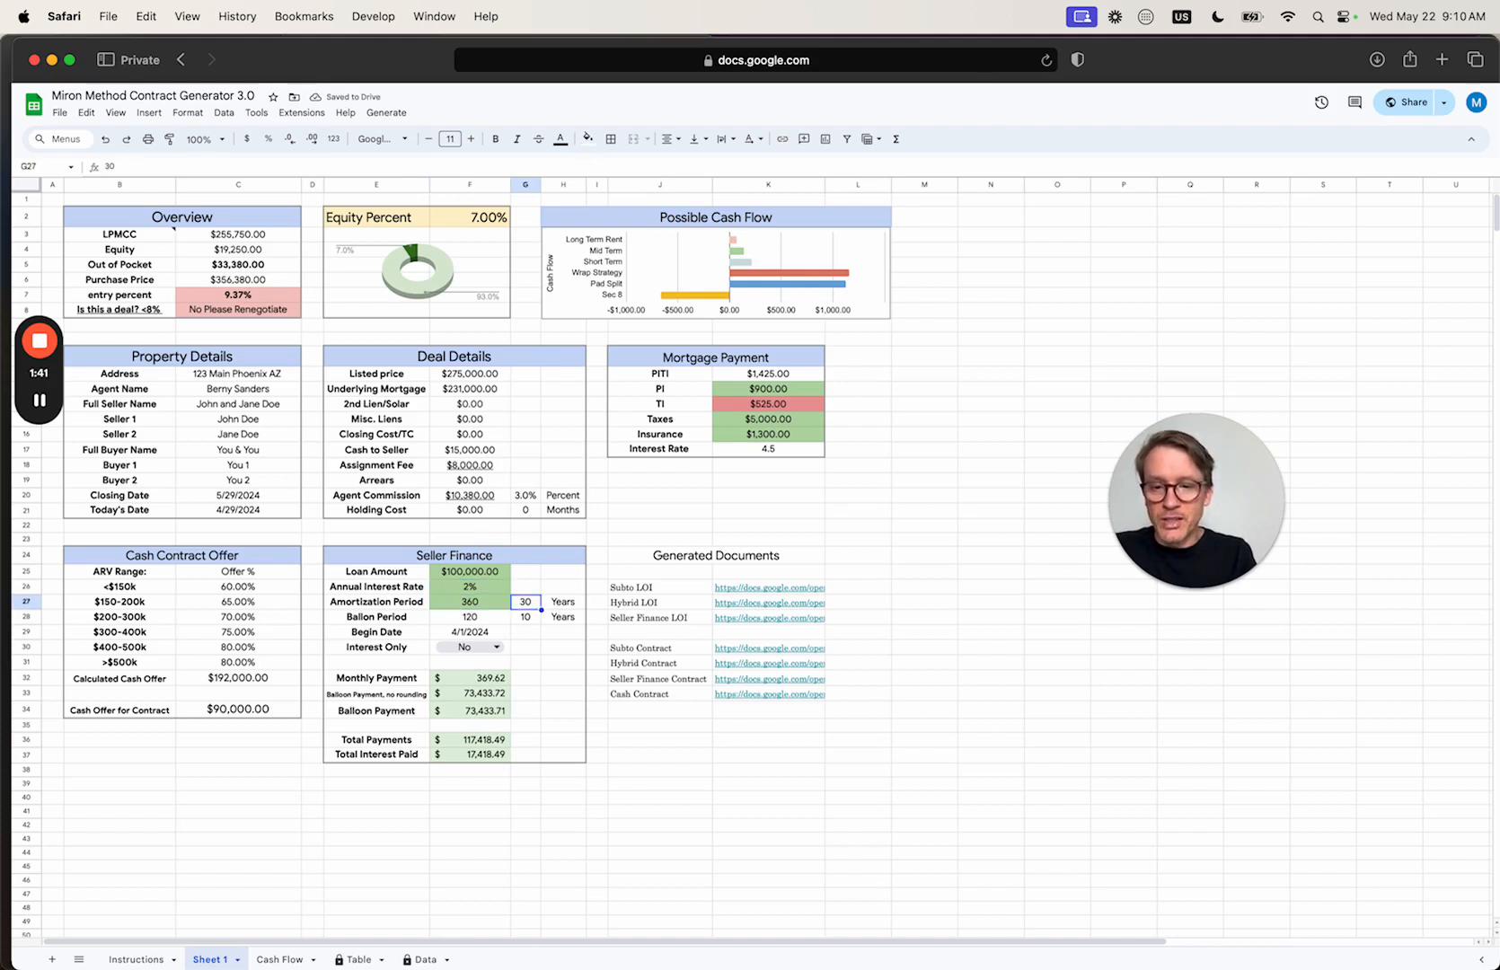
left_click(526, 617)
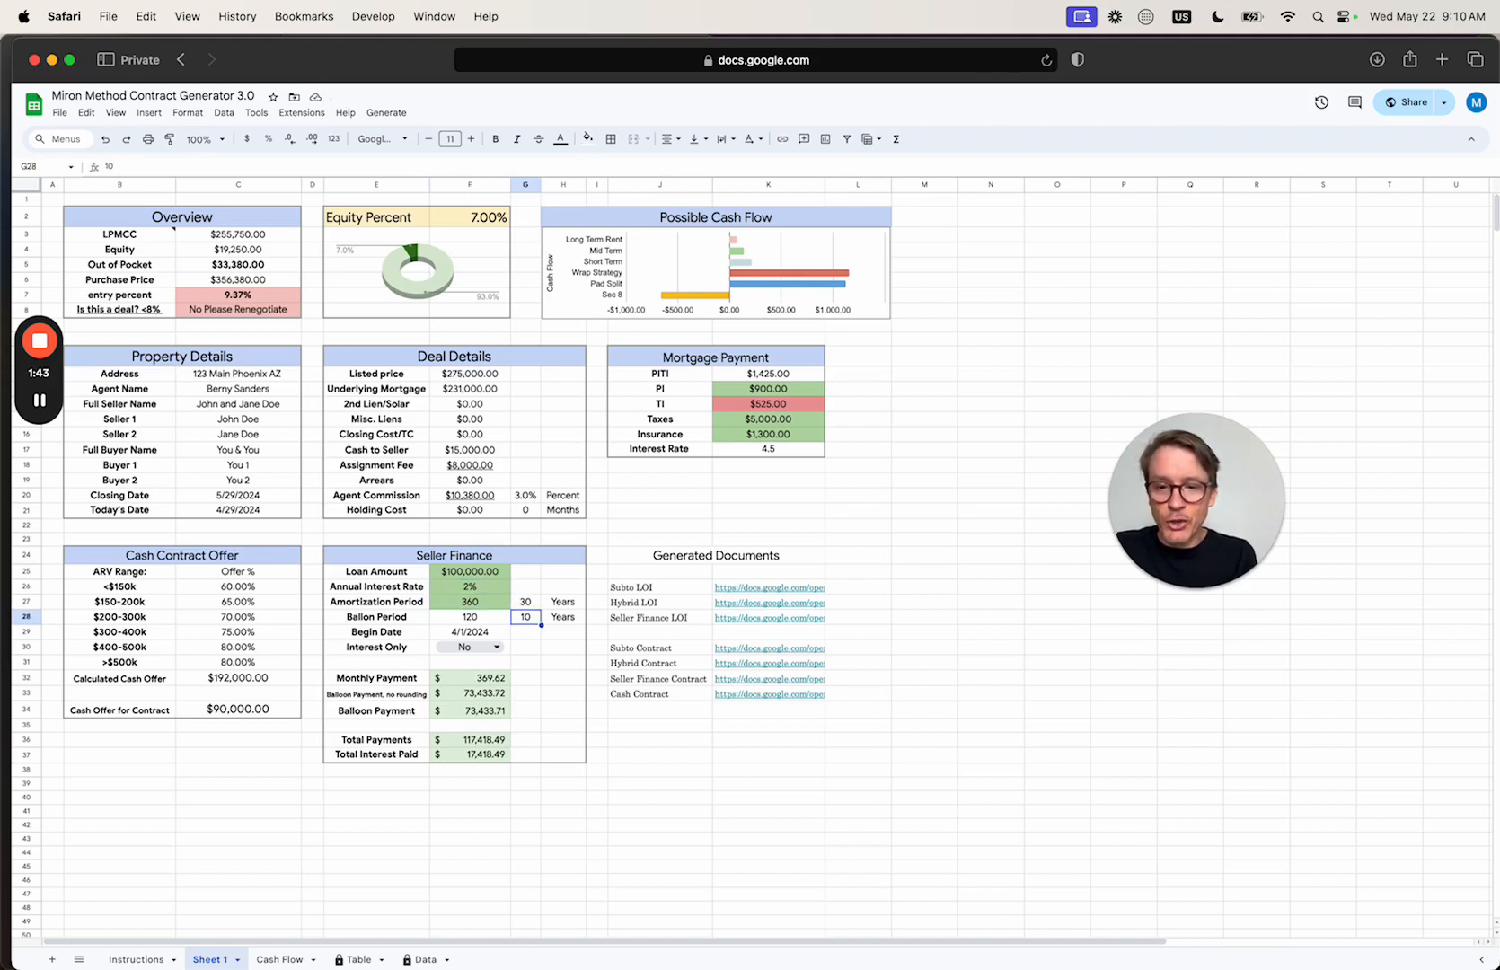
left_click(470, 617)
key("Down")
key("Down")
key("Down")
key("Down")
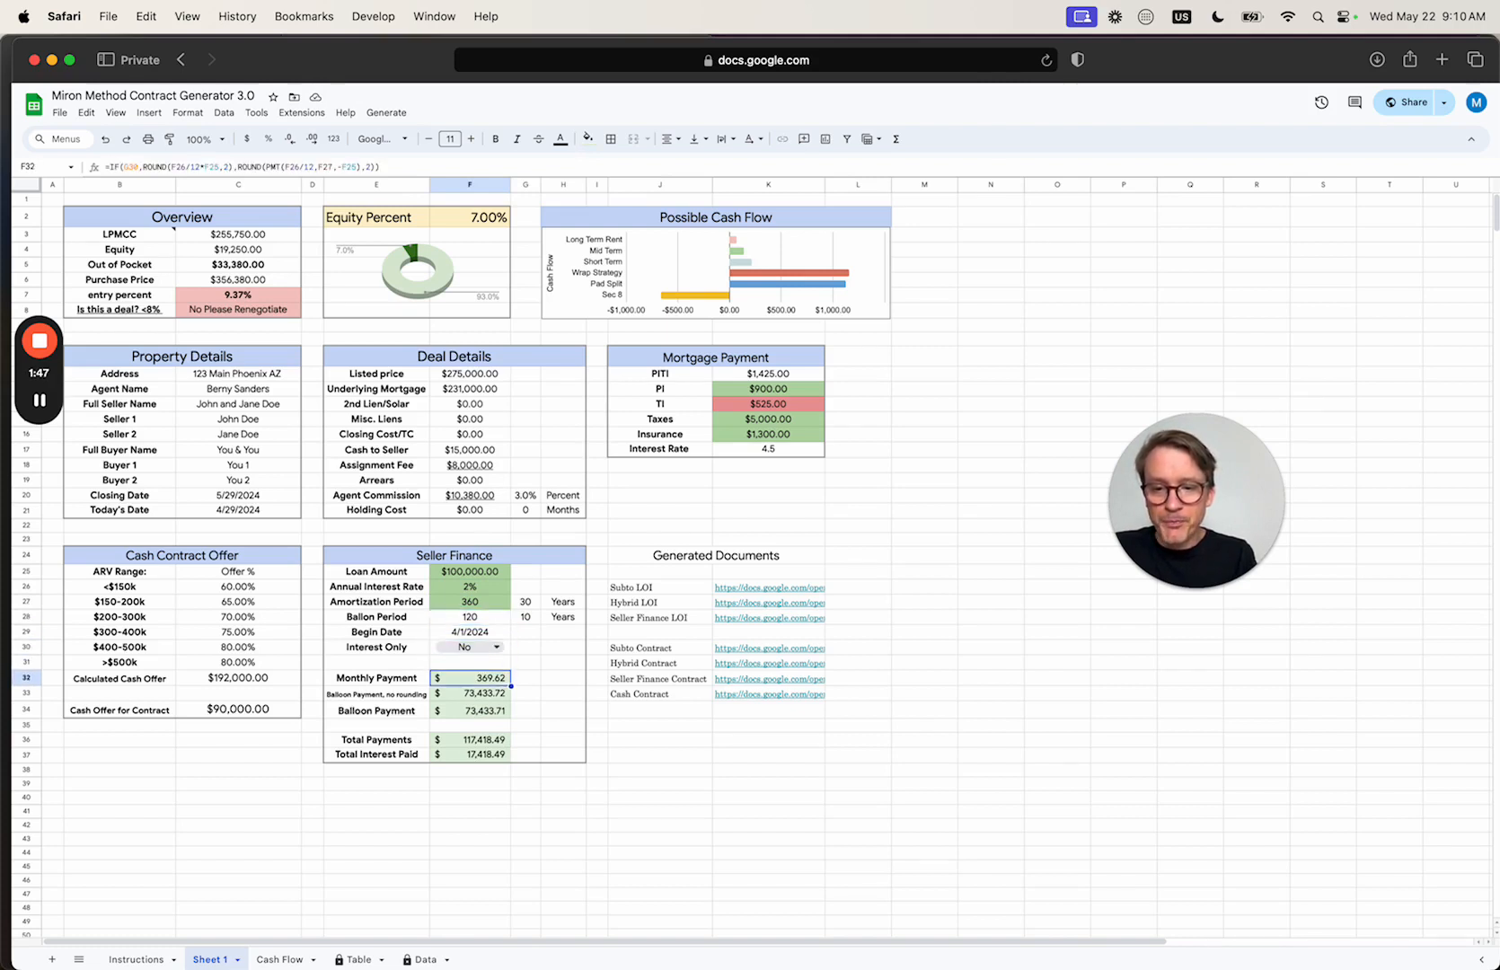
key("Down")
key("Down")
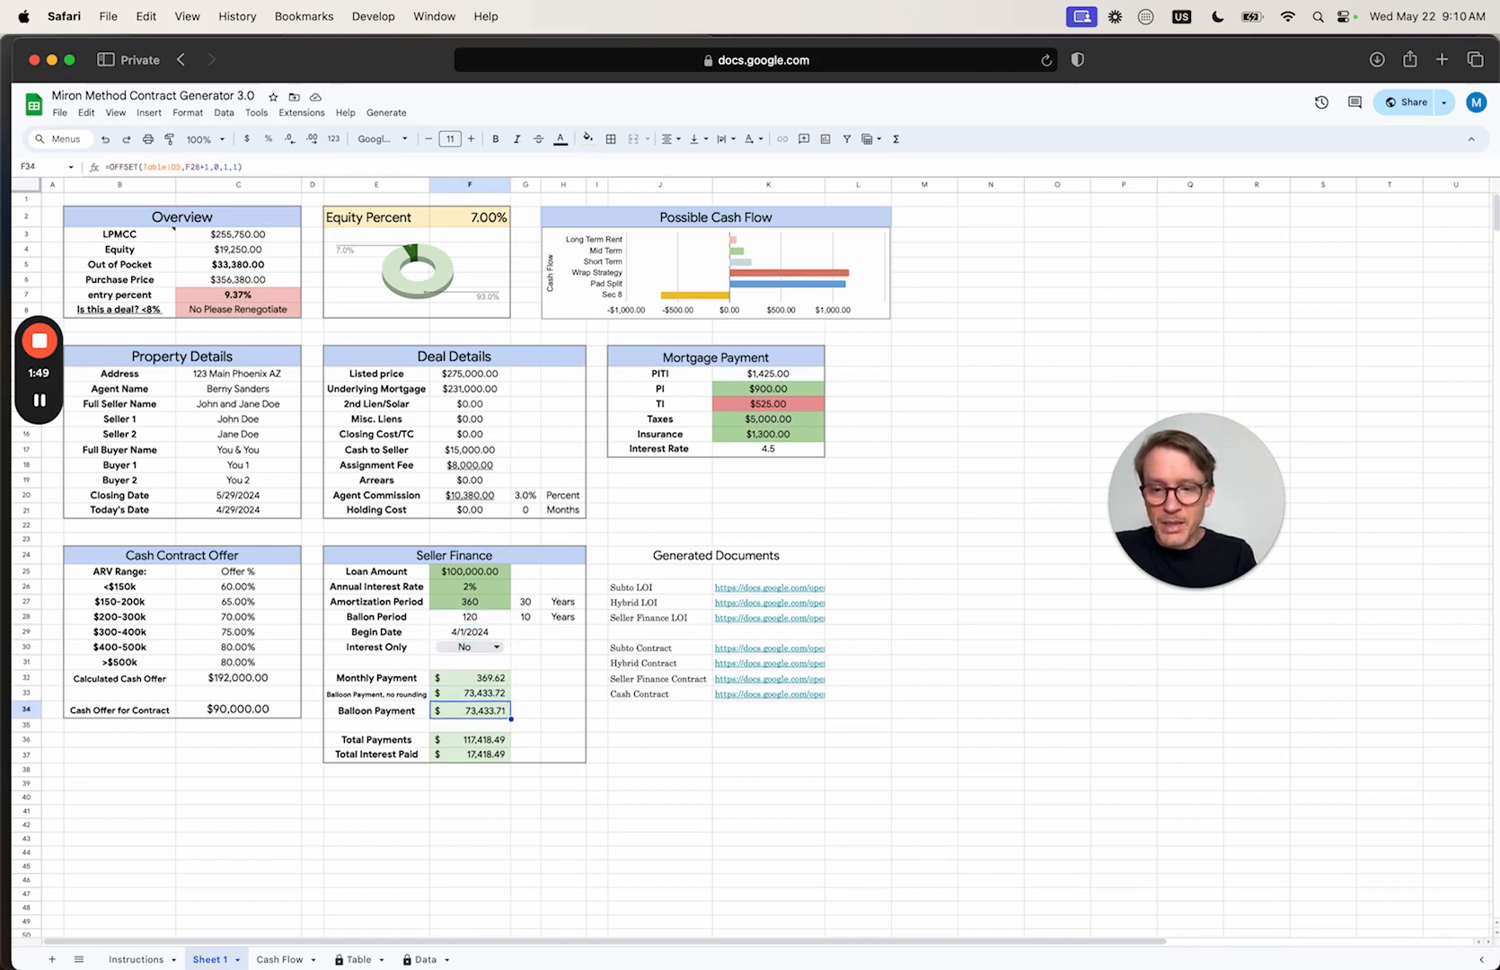
key("Down")
key("Down")
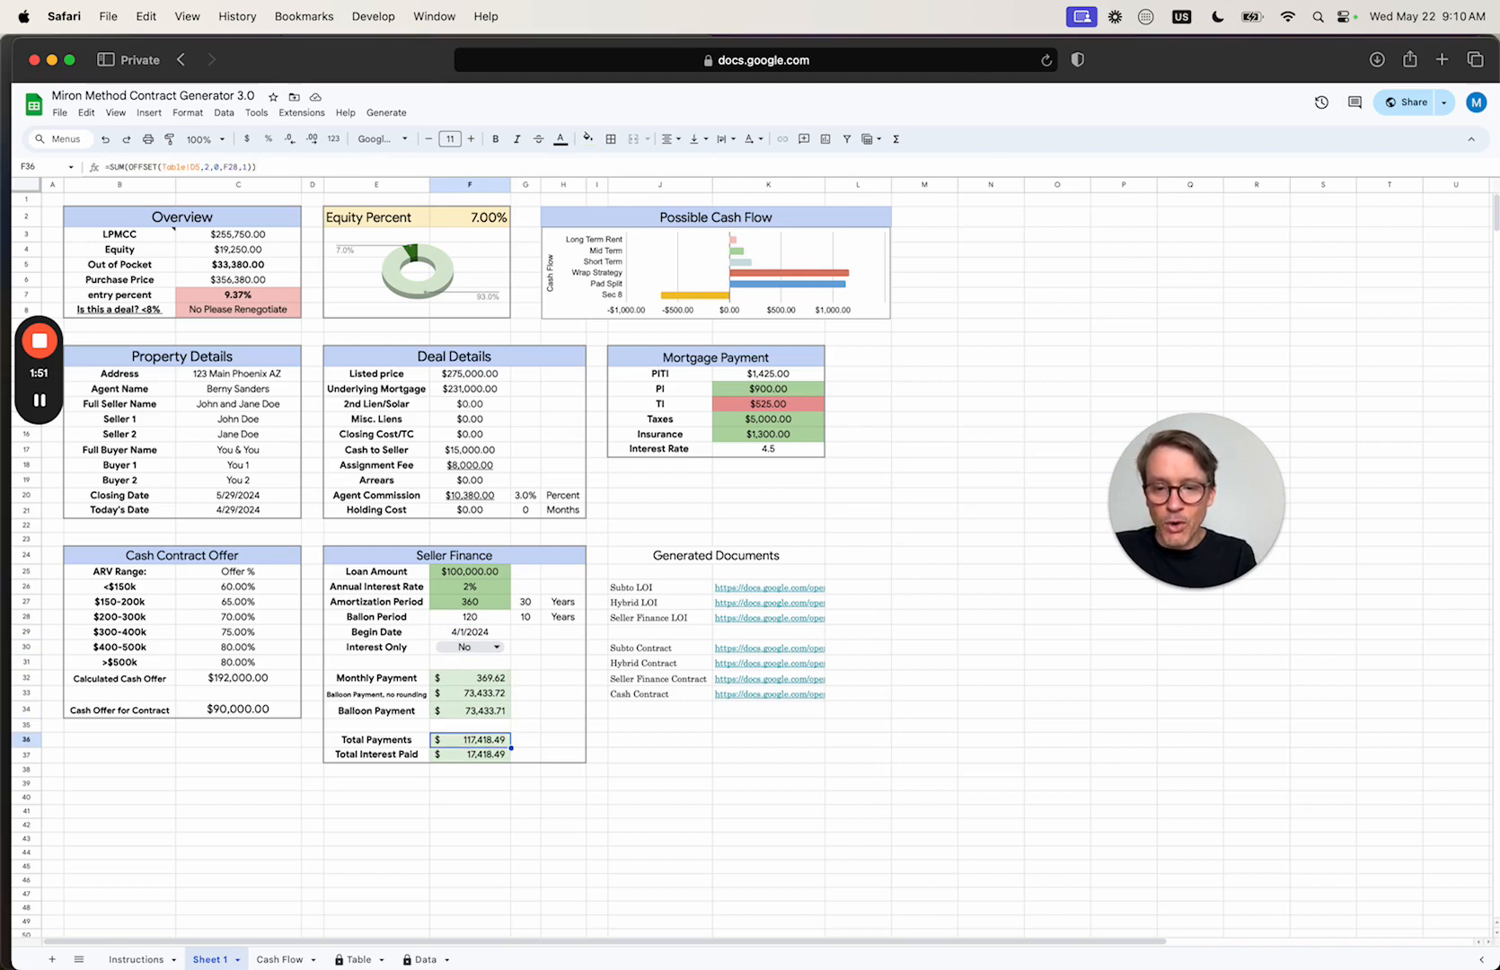
Compare the Seller Finance loan amount with the total payments, total interest paid and balloon payment
left_click(476, 575)
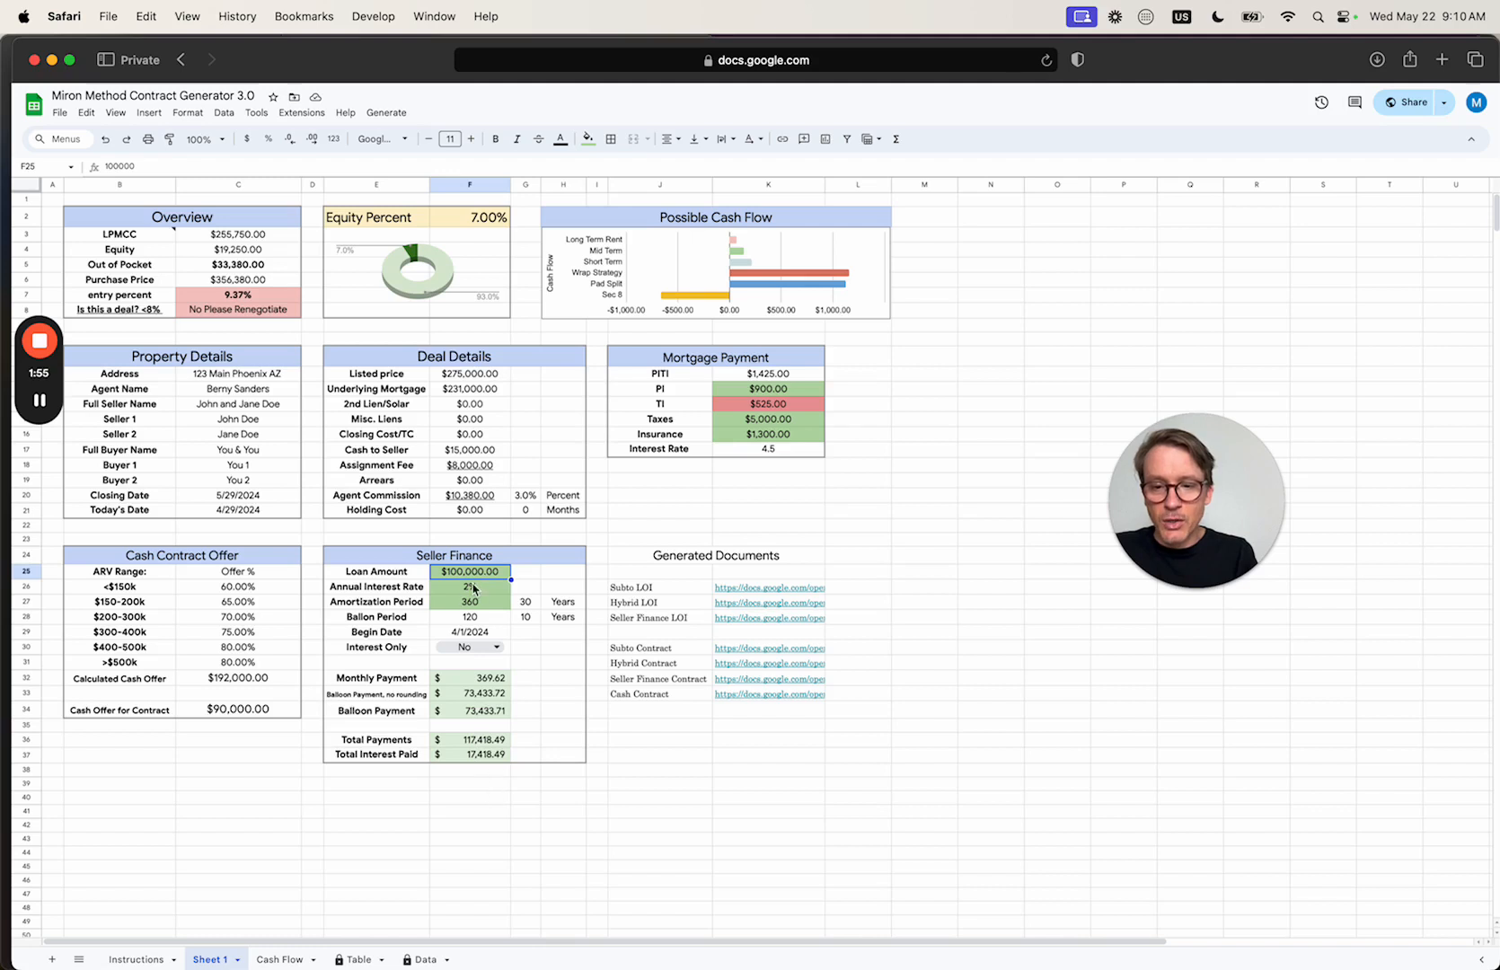
left_click(485, 756)
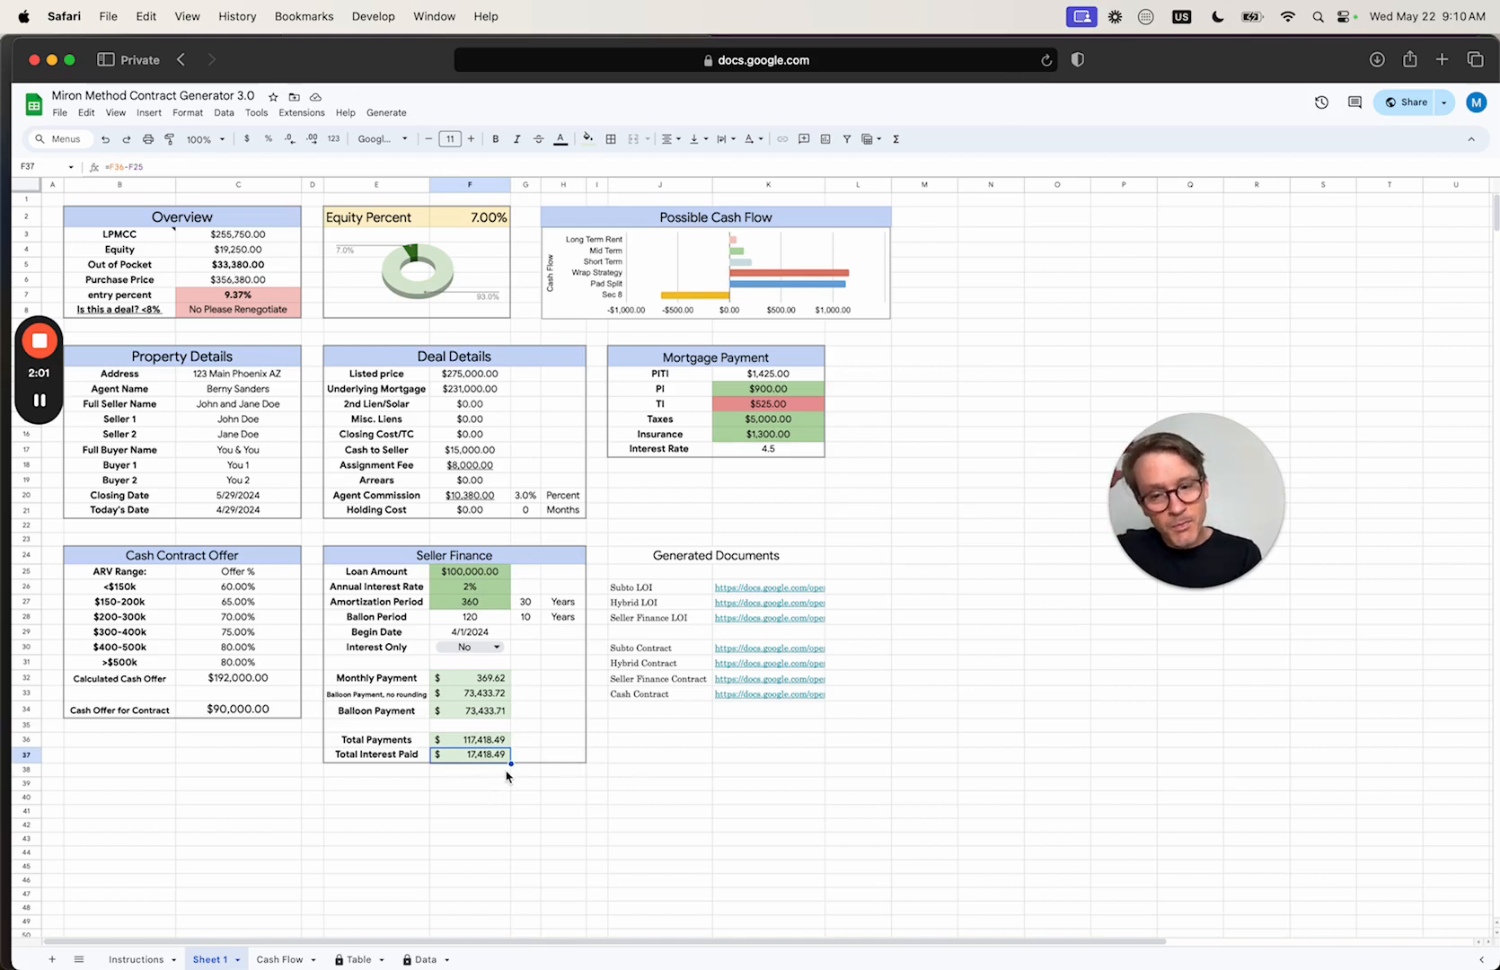
left_click(487, 742)
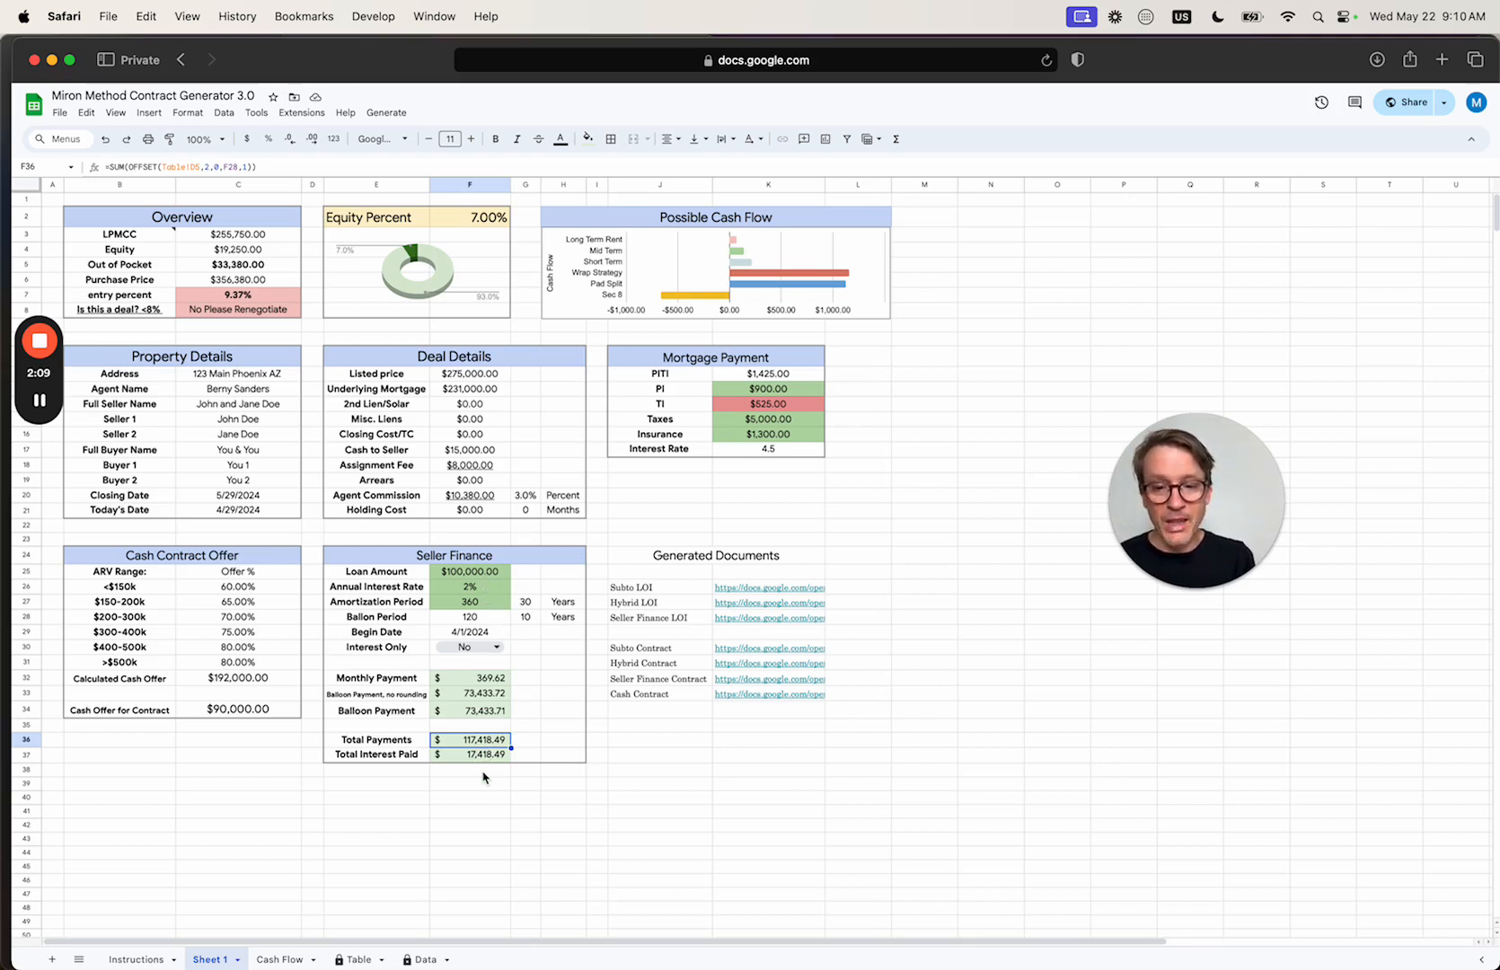
left_click(486, 756)
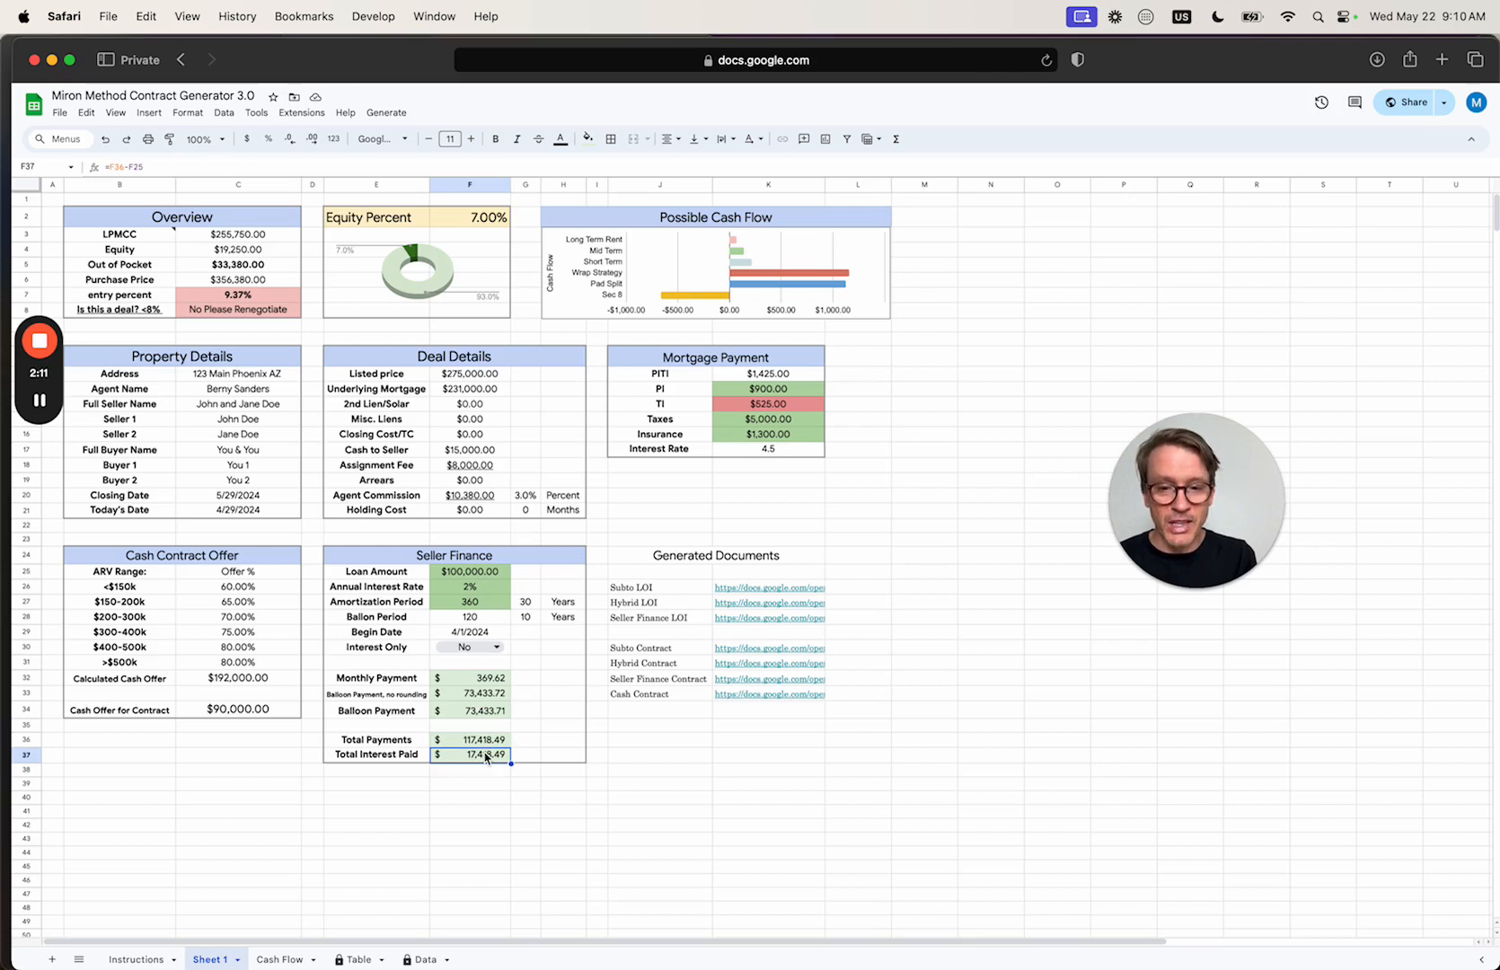
left_click(539, 621)
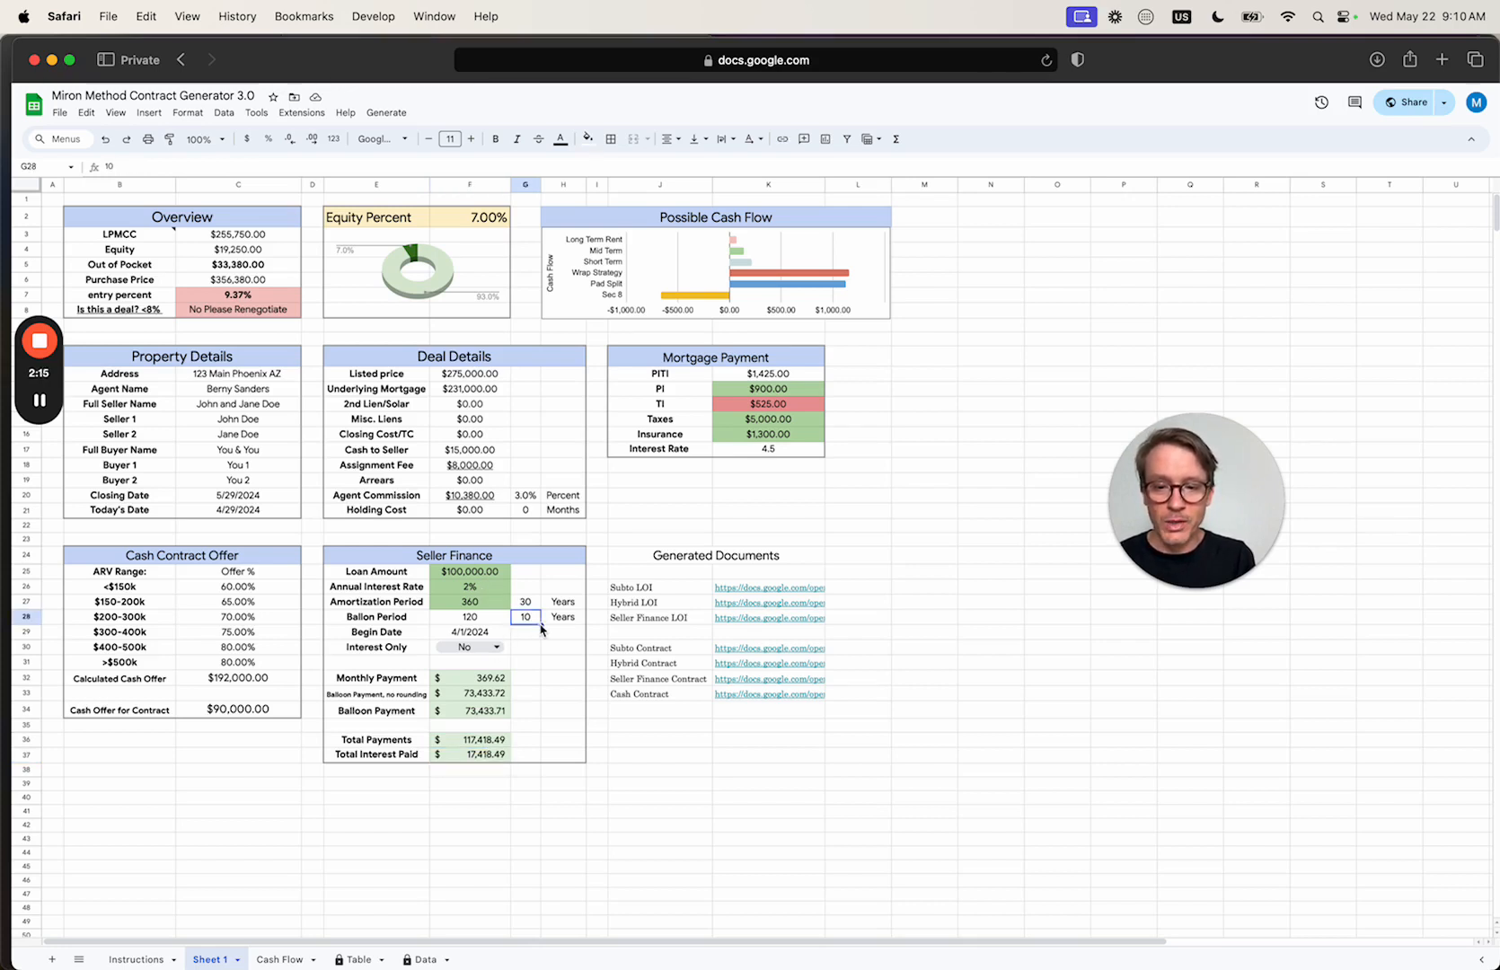
left_click(479, 710)
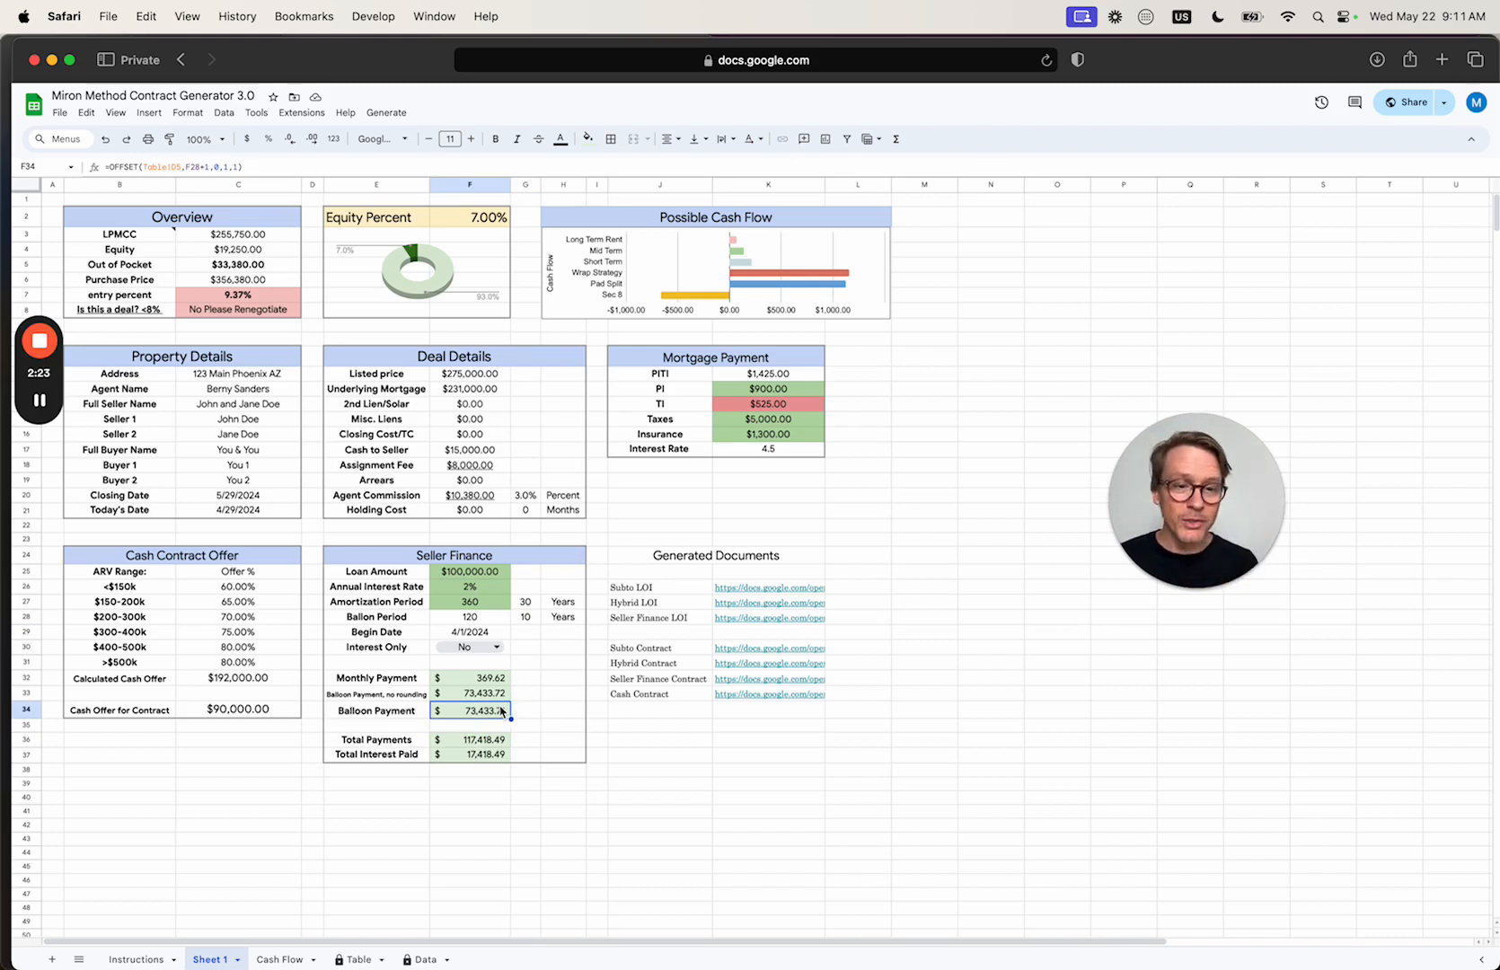
Set the Seller Finance loan amount to $500,000
left_click(491, 577)
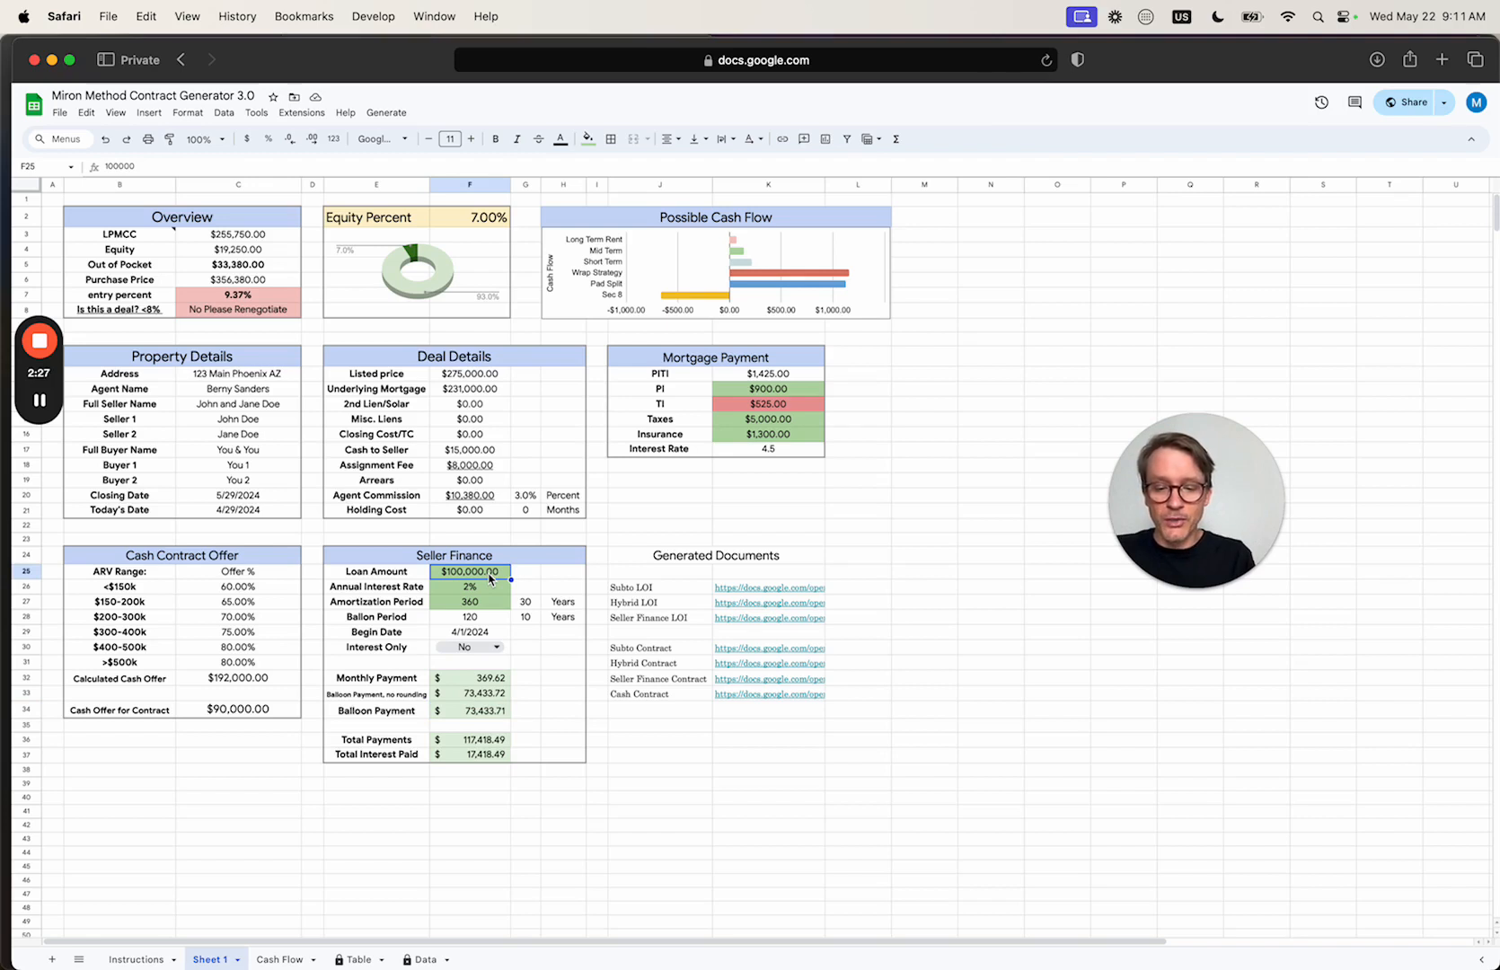
type("500000")
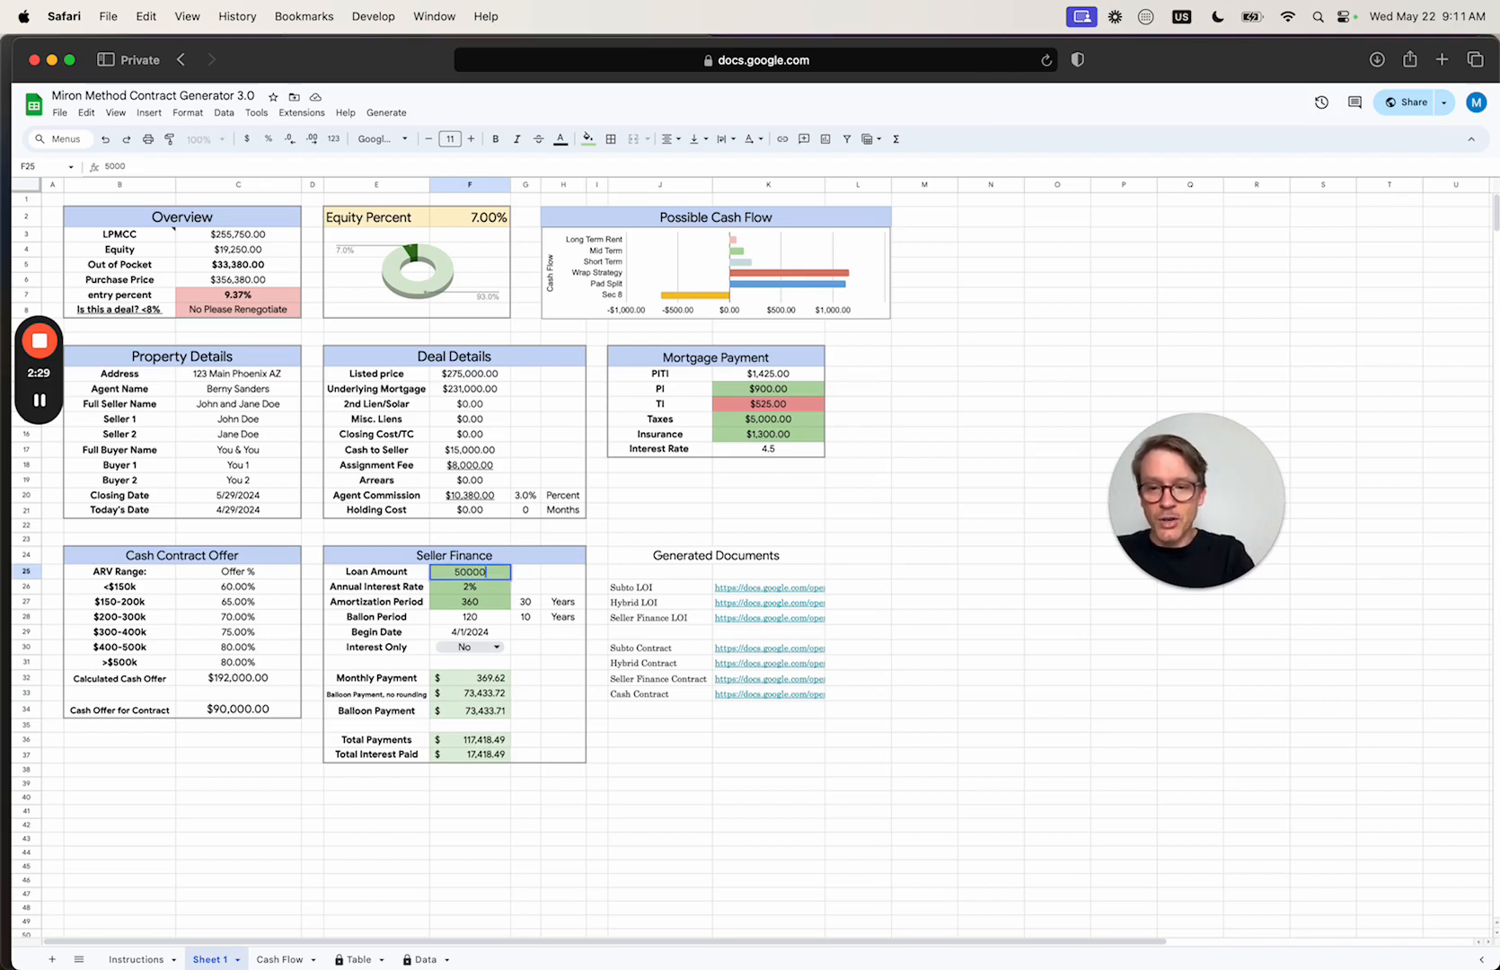
key("Return")
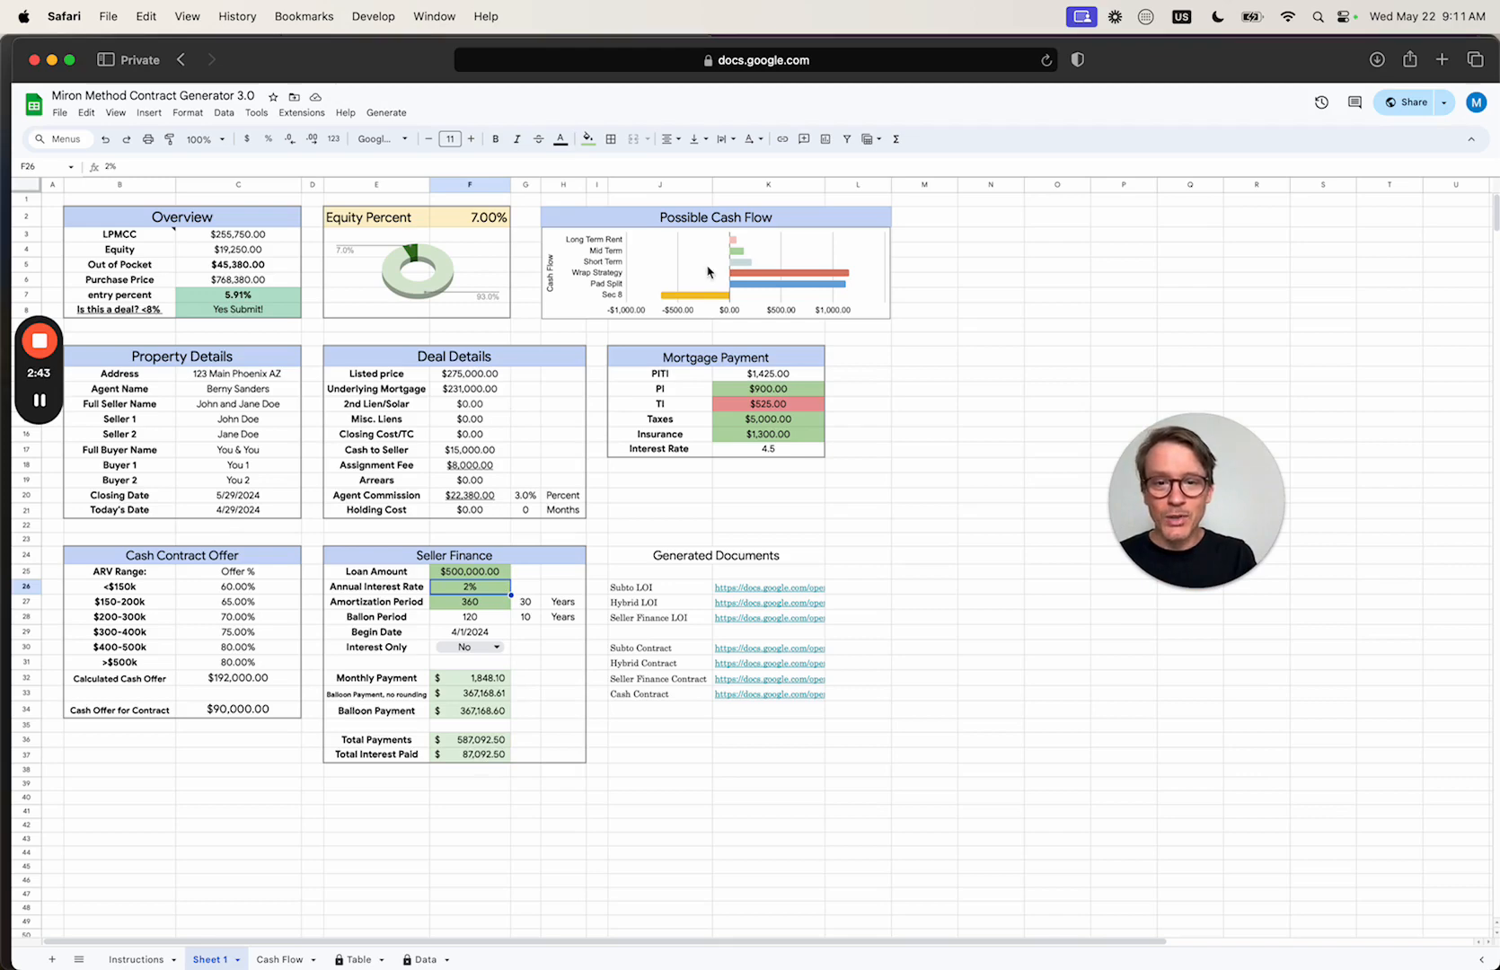
On the Cash Flow sheet, fill the Long Term Rent amount cell with light green
left_click(280, 960)
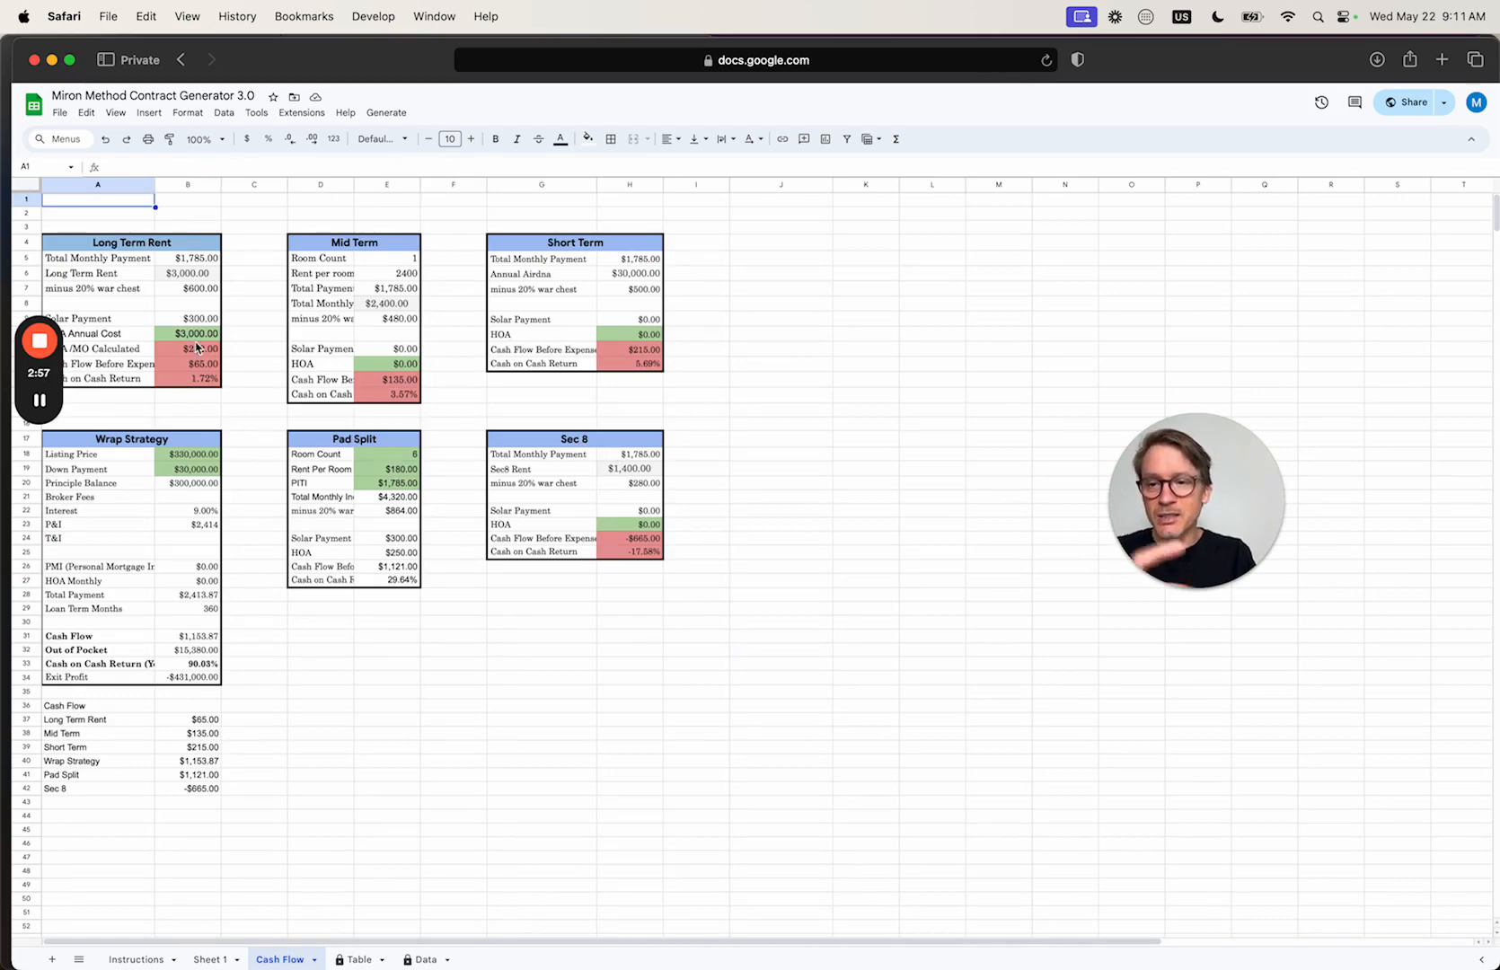
left_click(180, 275)
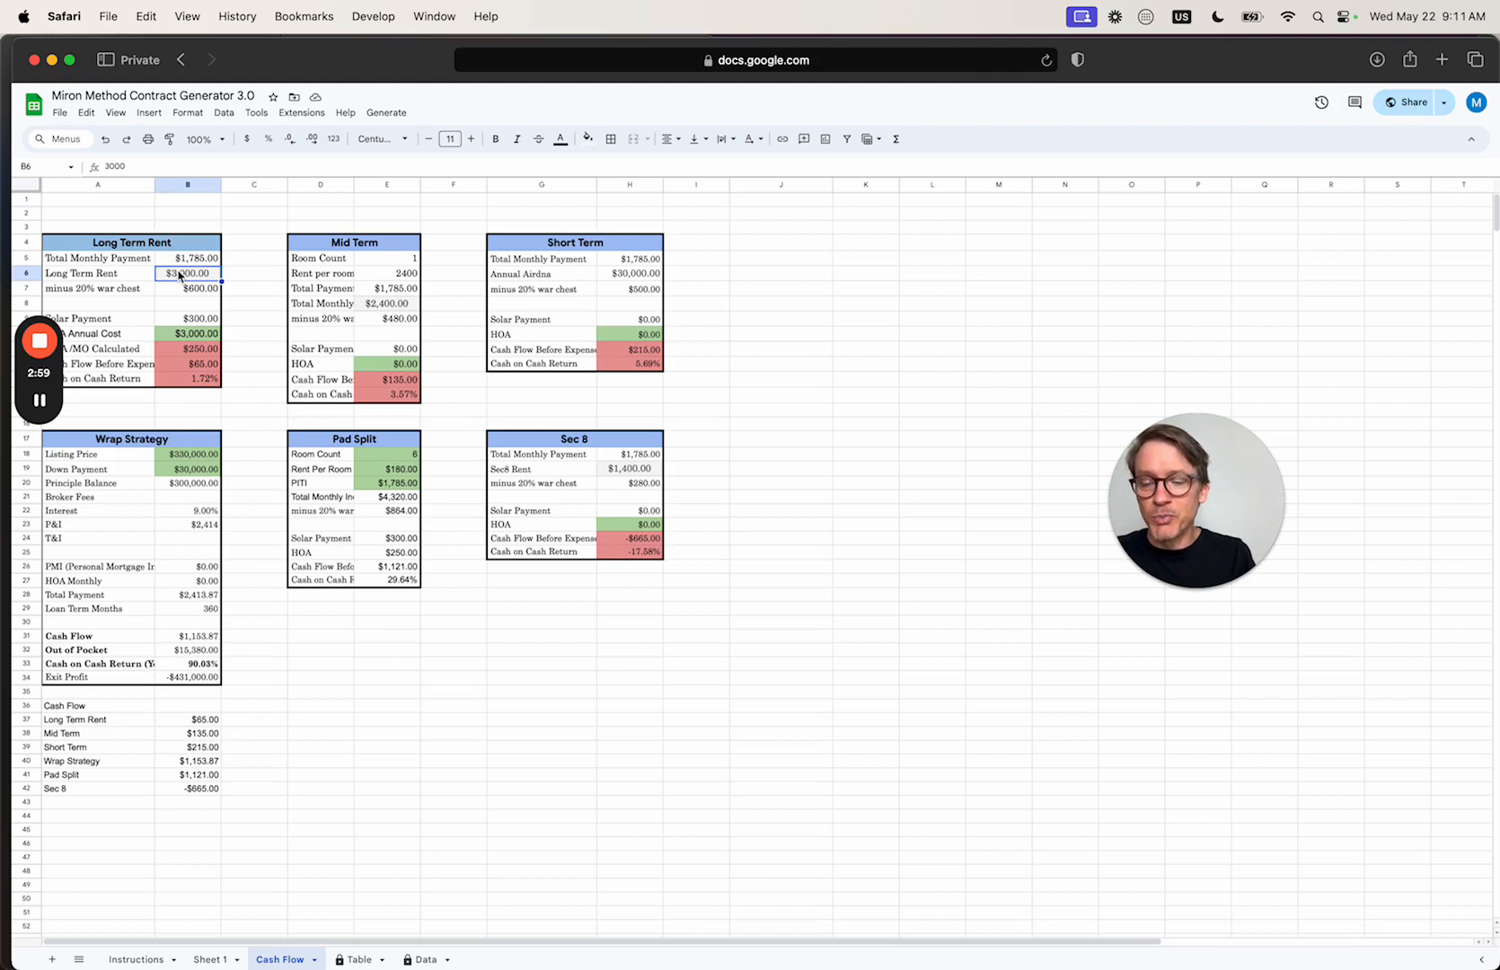
left_click(589, 140)
left_click(651, 248)
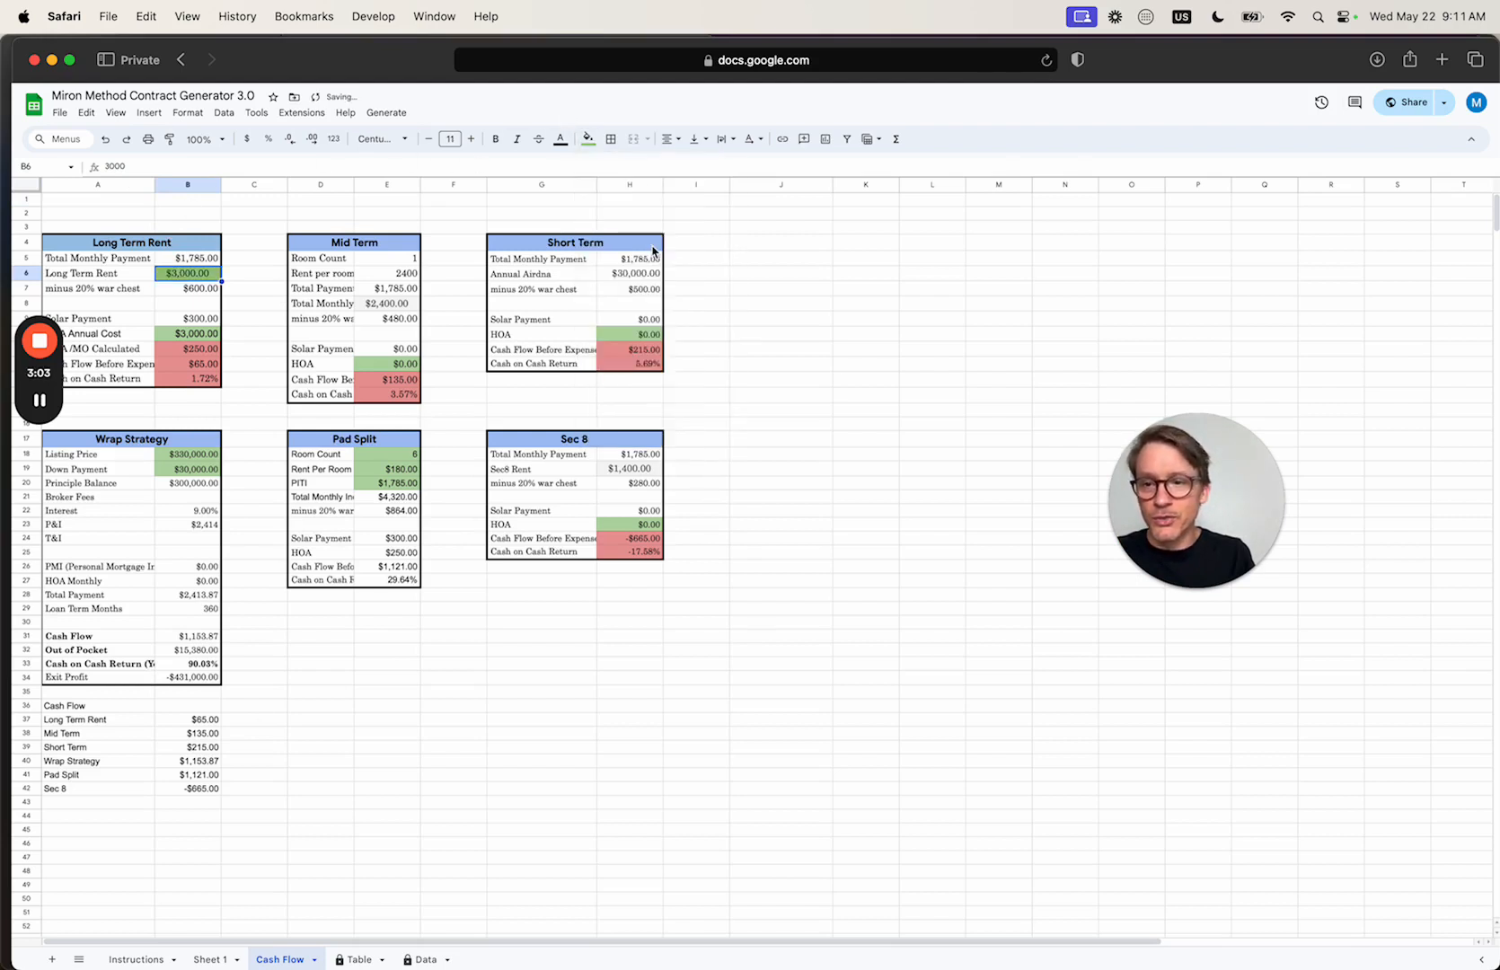
left_click(588, 139)
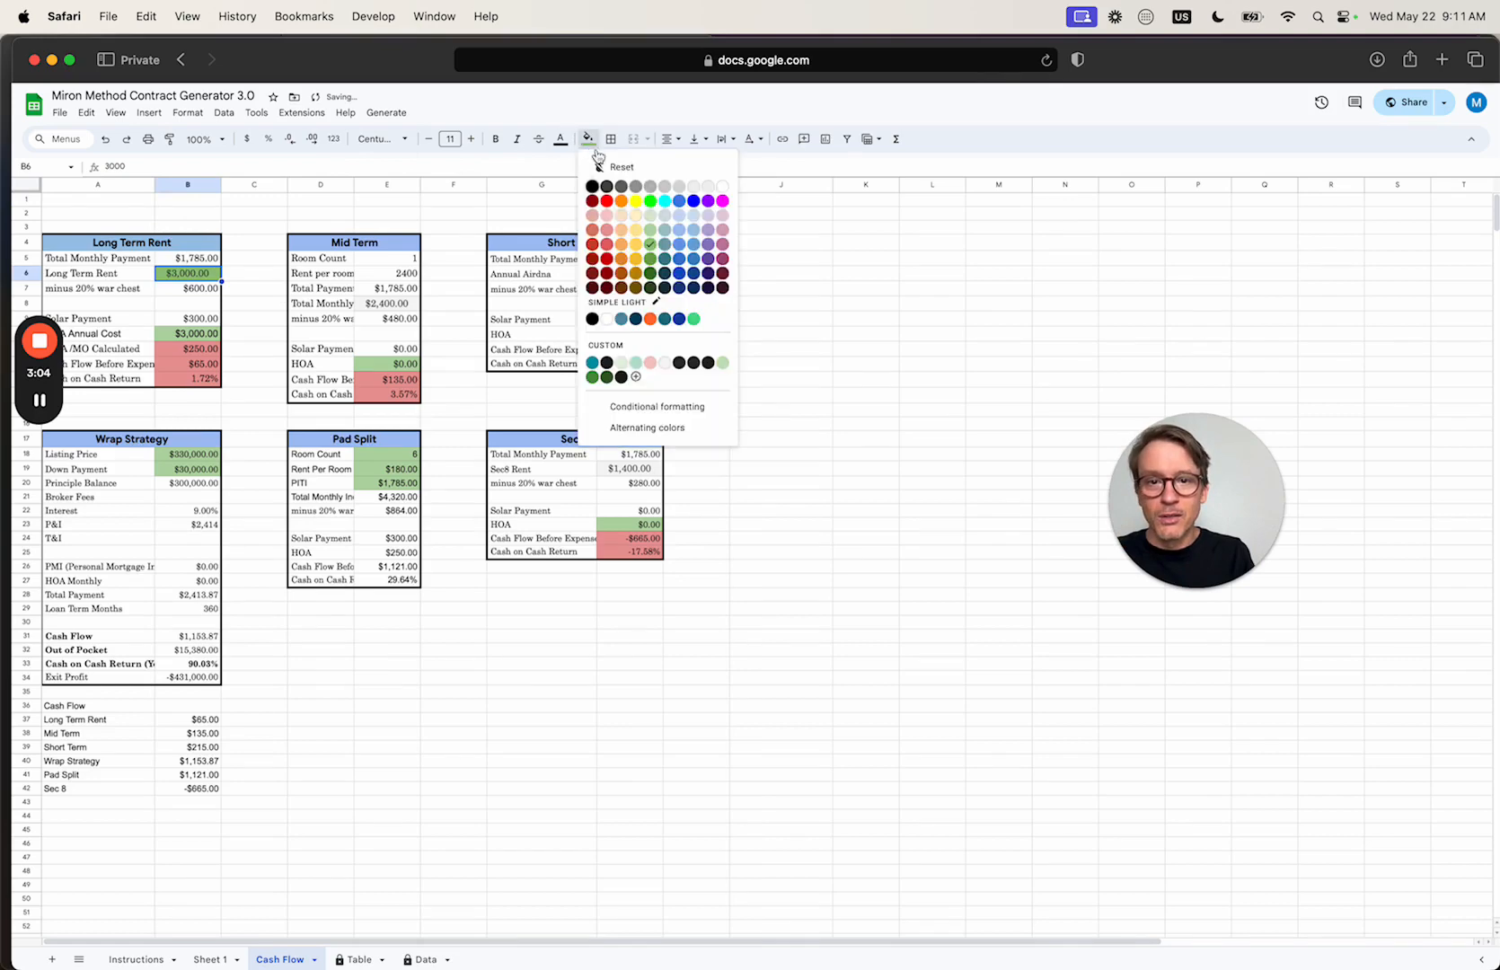
left_click(653, 236)
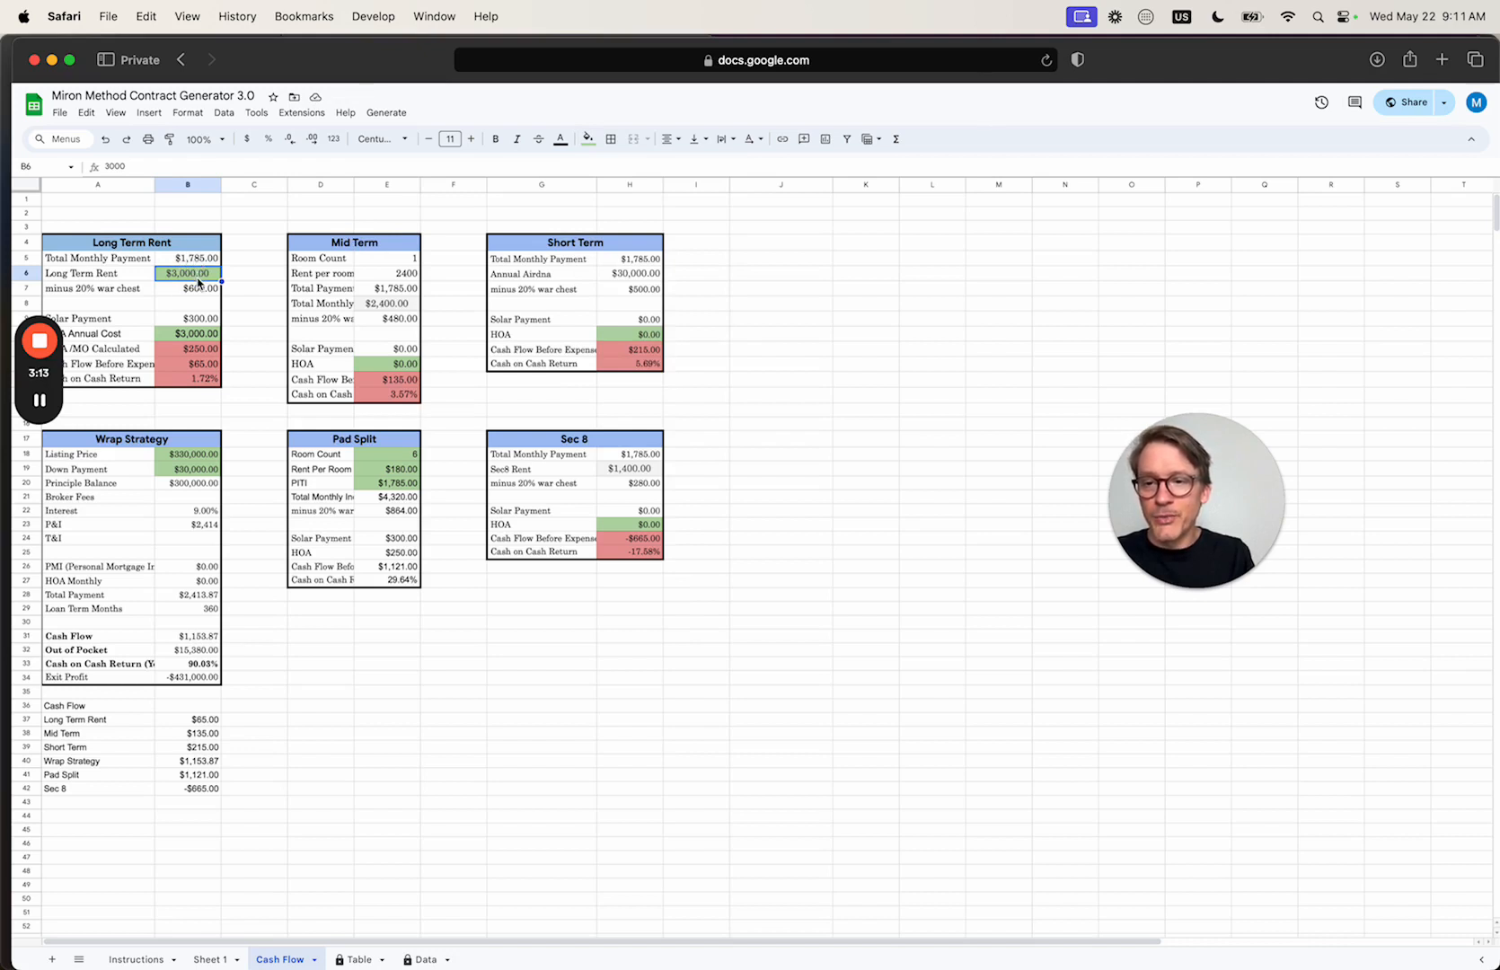
left_click(200, 291)
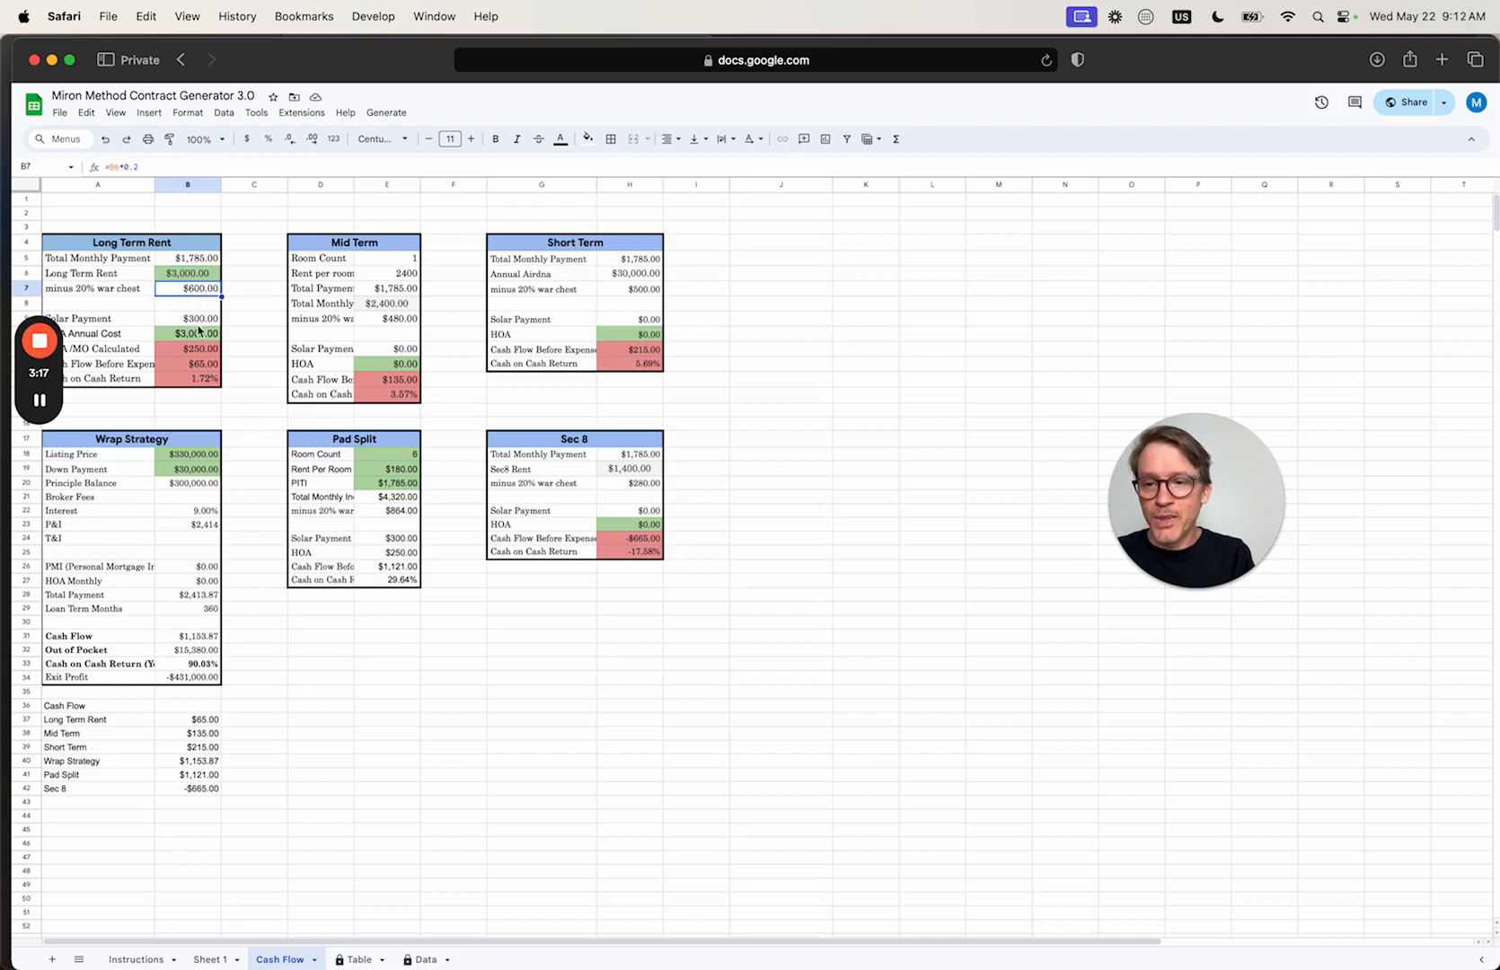
mouse_move(56, 404)
left_click_drag(56, 404, 791, 306)
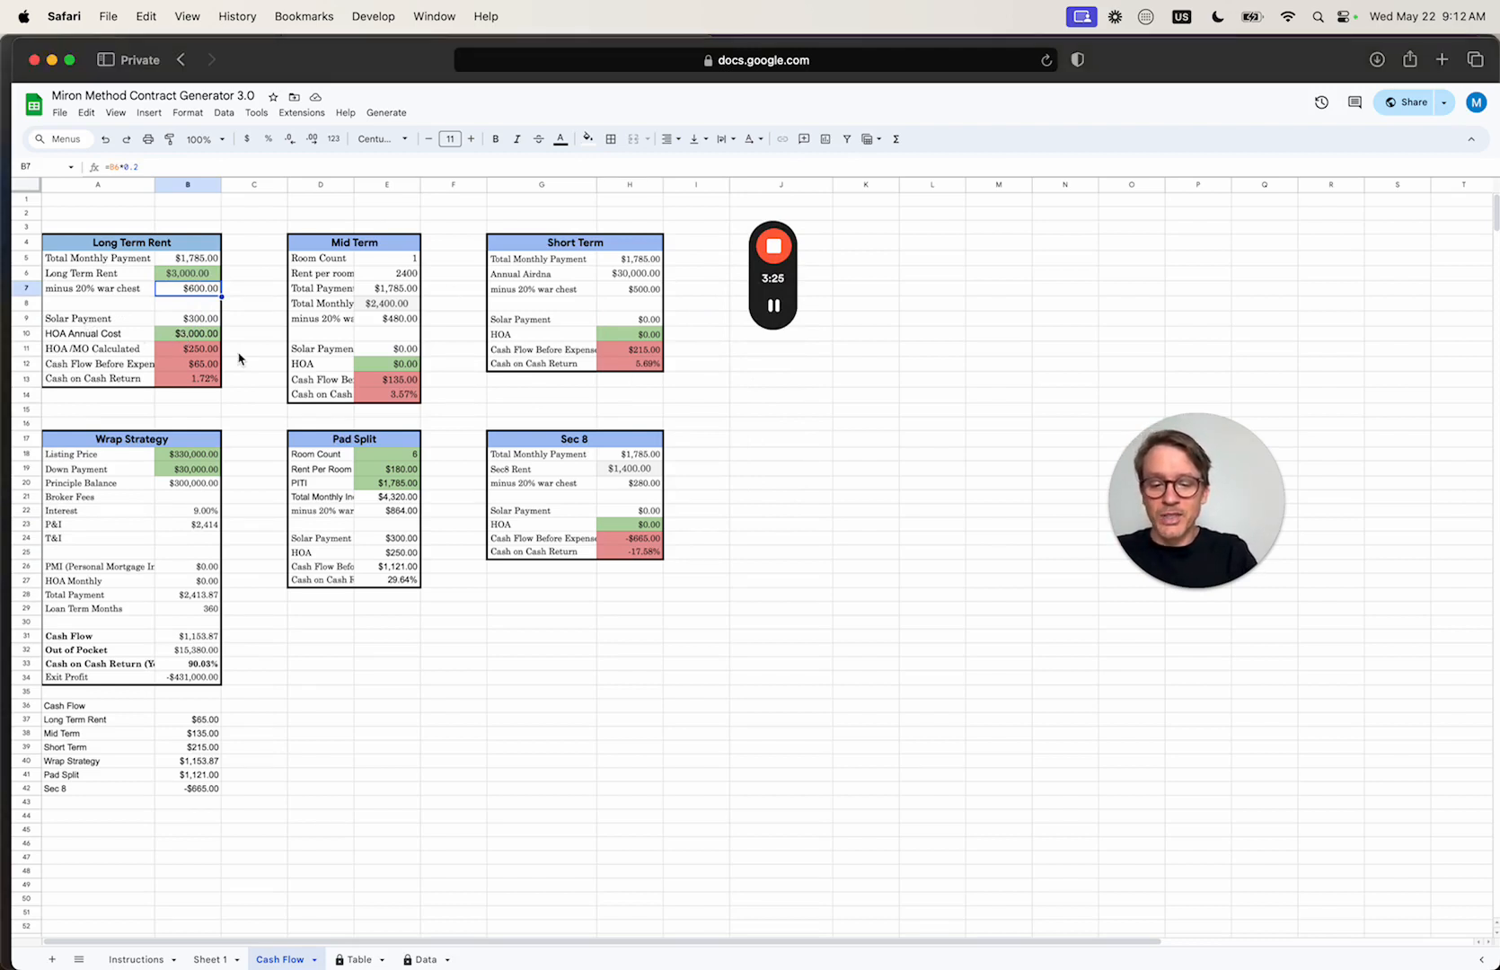
type("700")
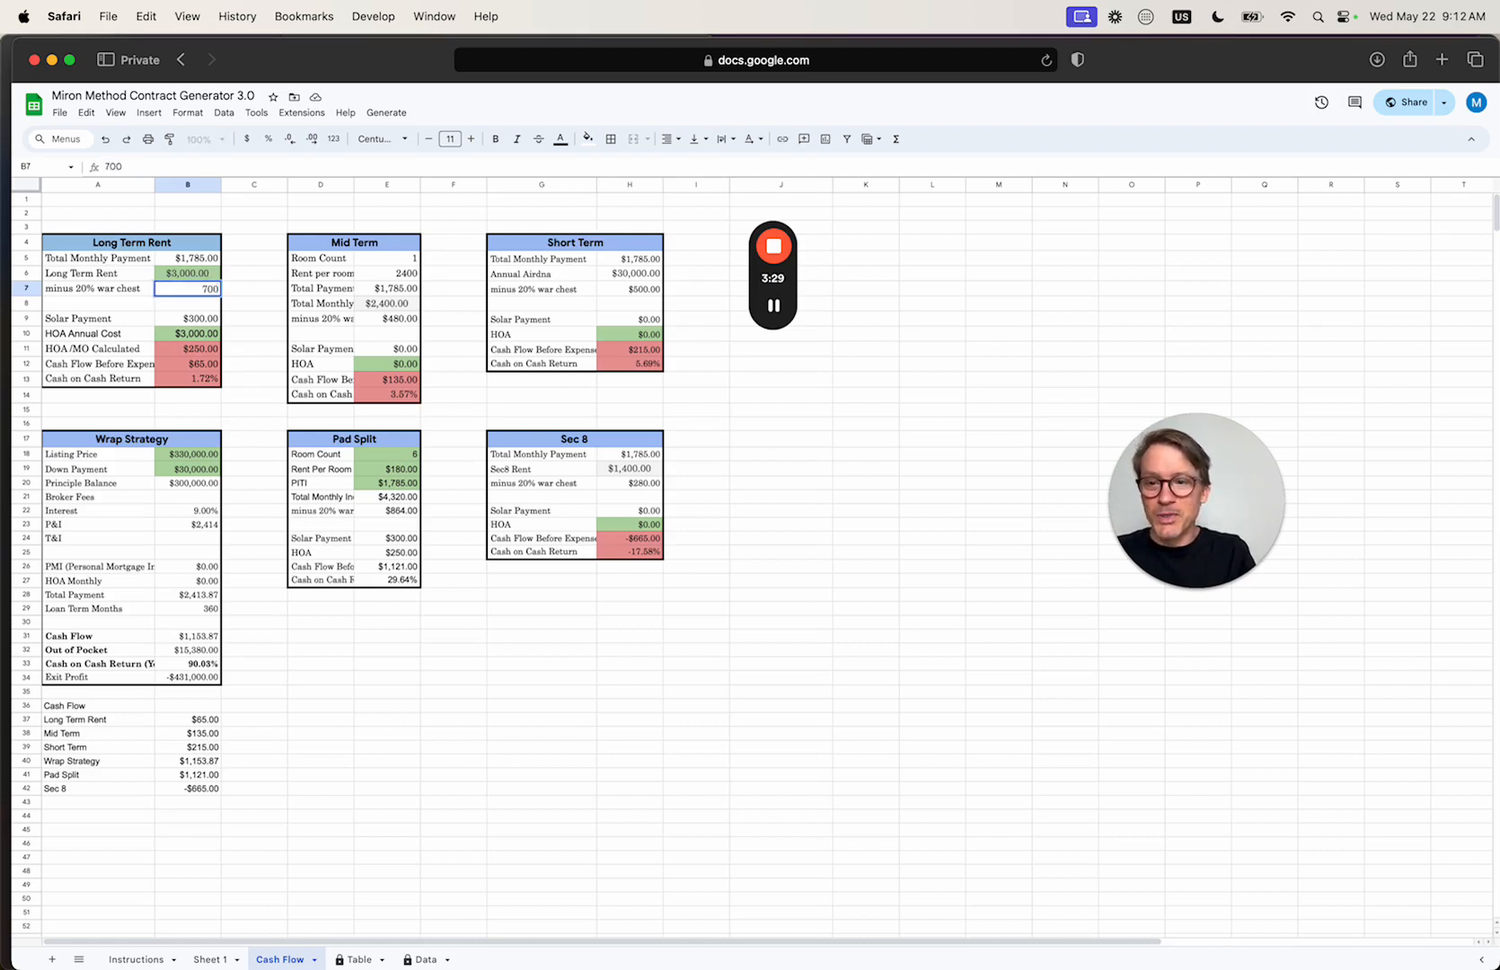
key("Escape")
Set the HOA Annual Cost in the Long Term Rent table to $700
key("Down")
key("Down")
key("Down")
type("7")
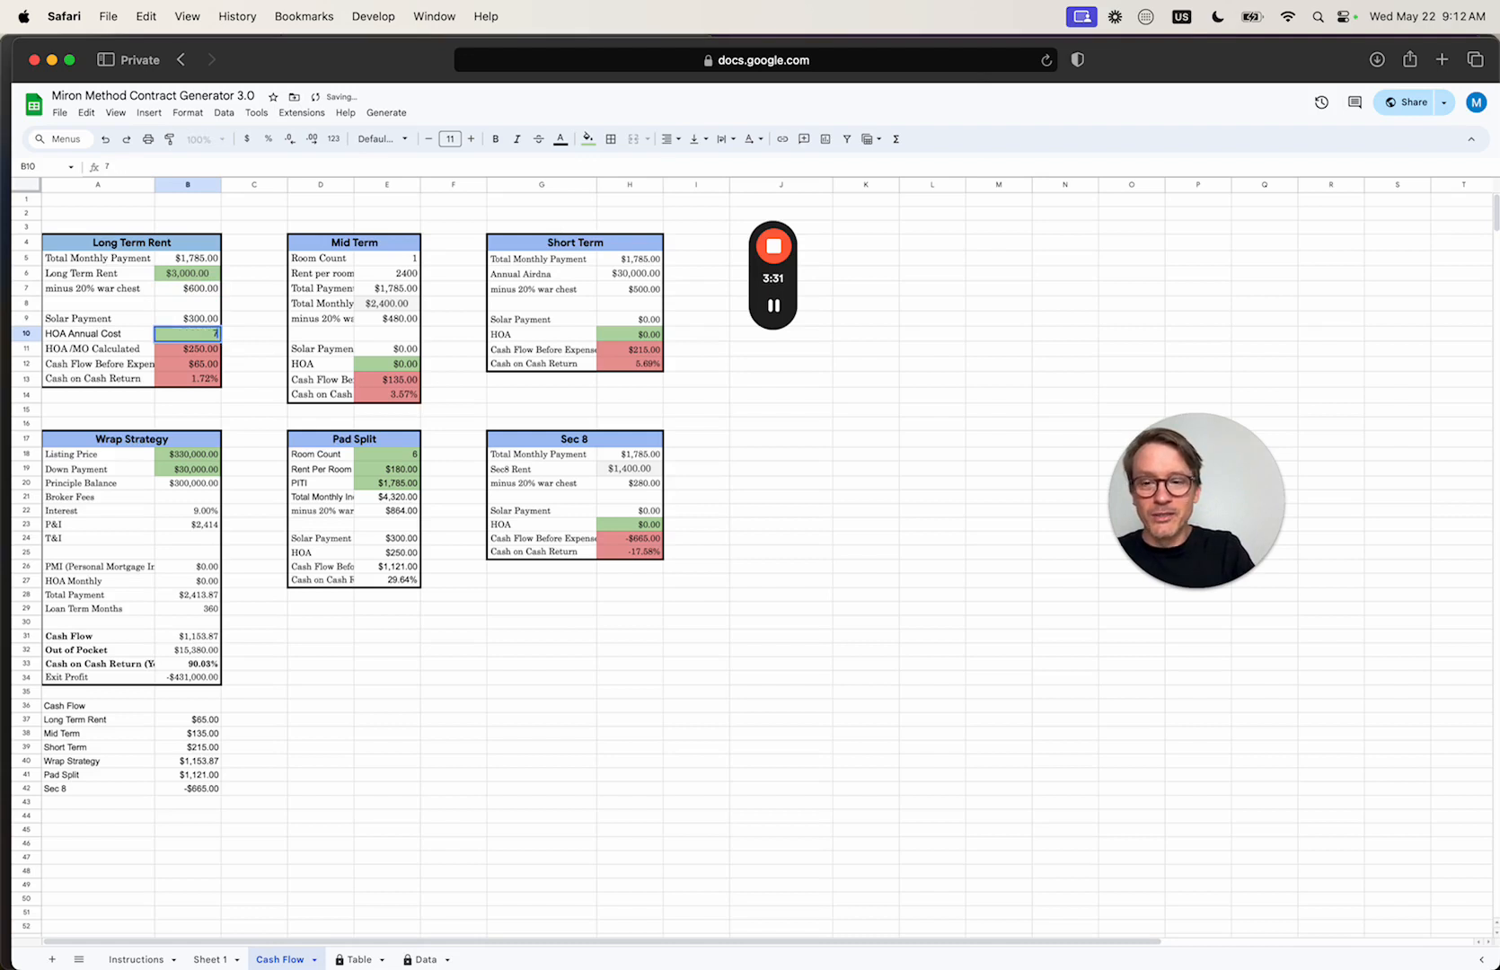
type("00")
key("Return")
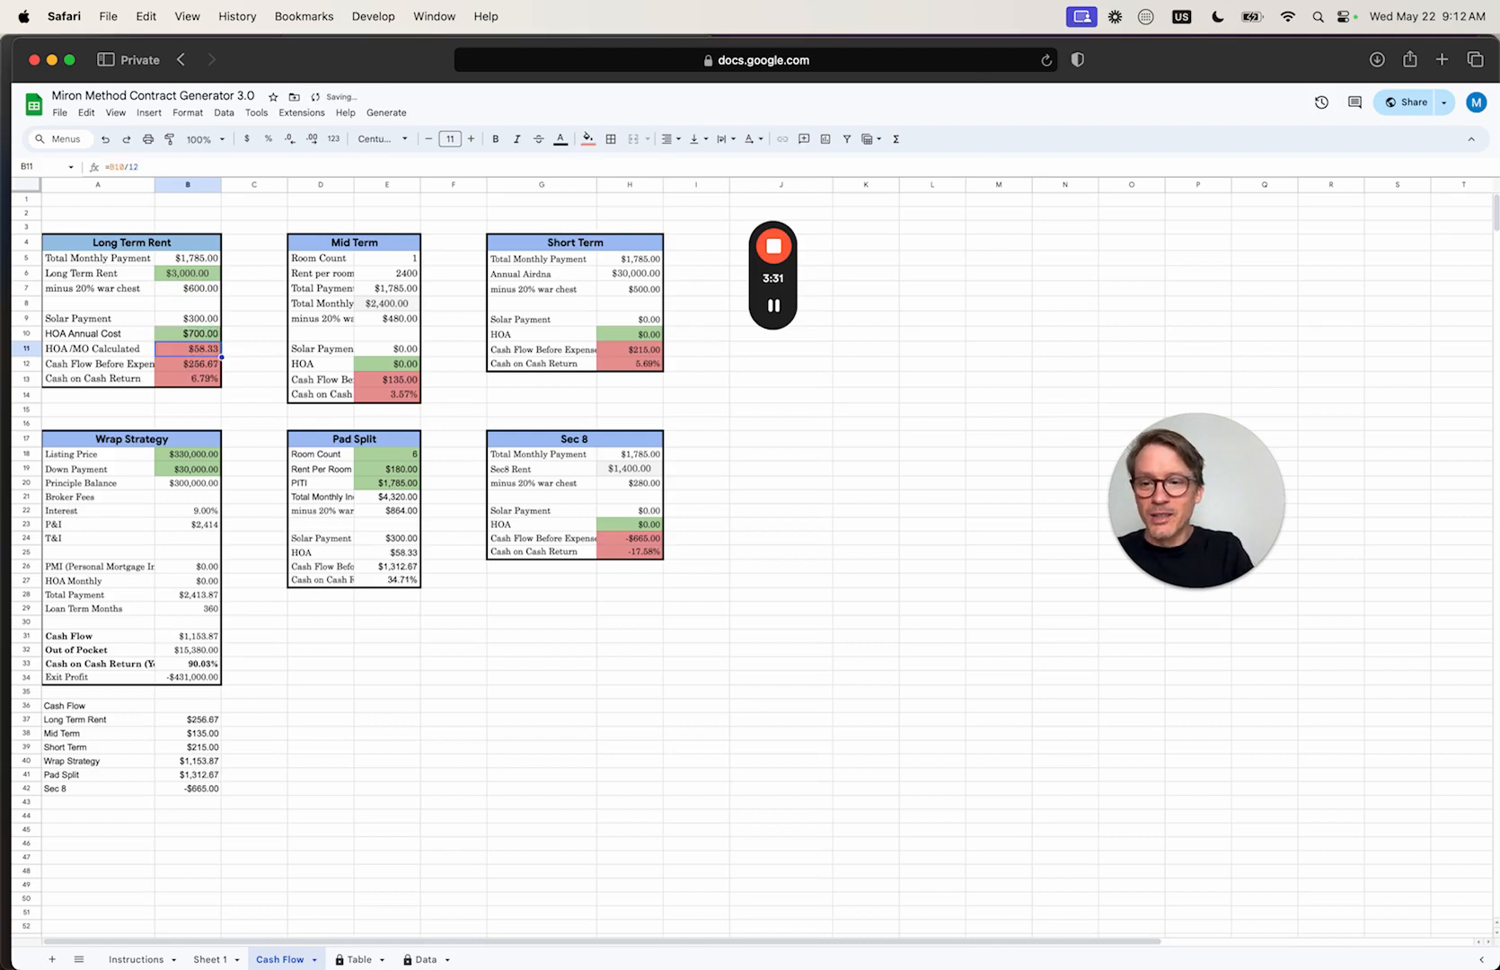
Check the Long Term Rent cash flow before expenses and cash on cash return, and go back to Sheet 1
left_click(205, 372)
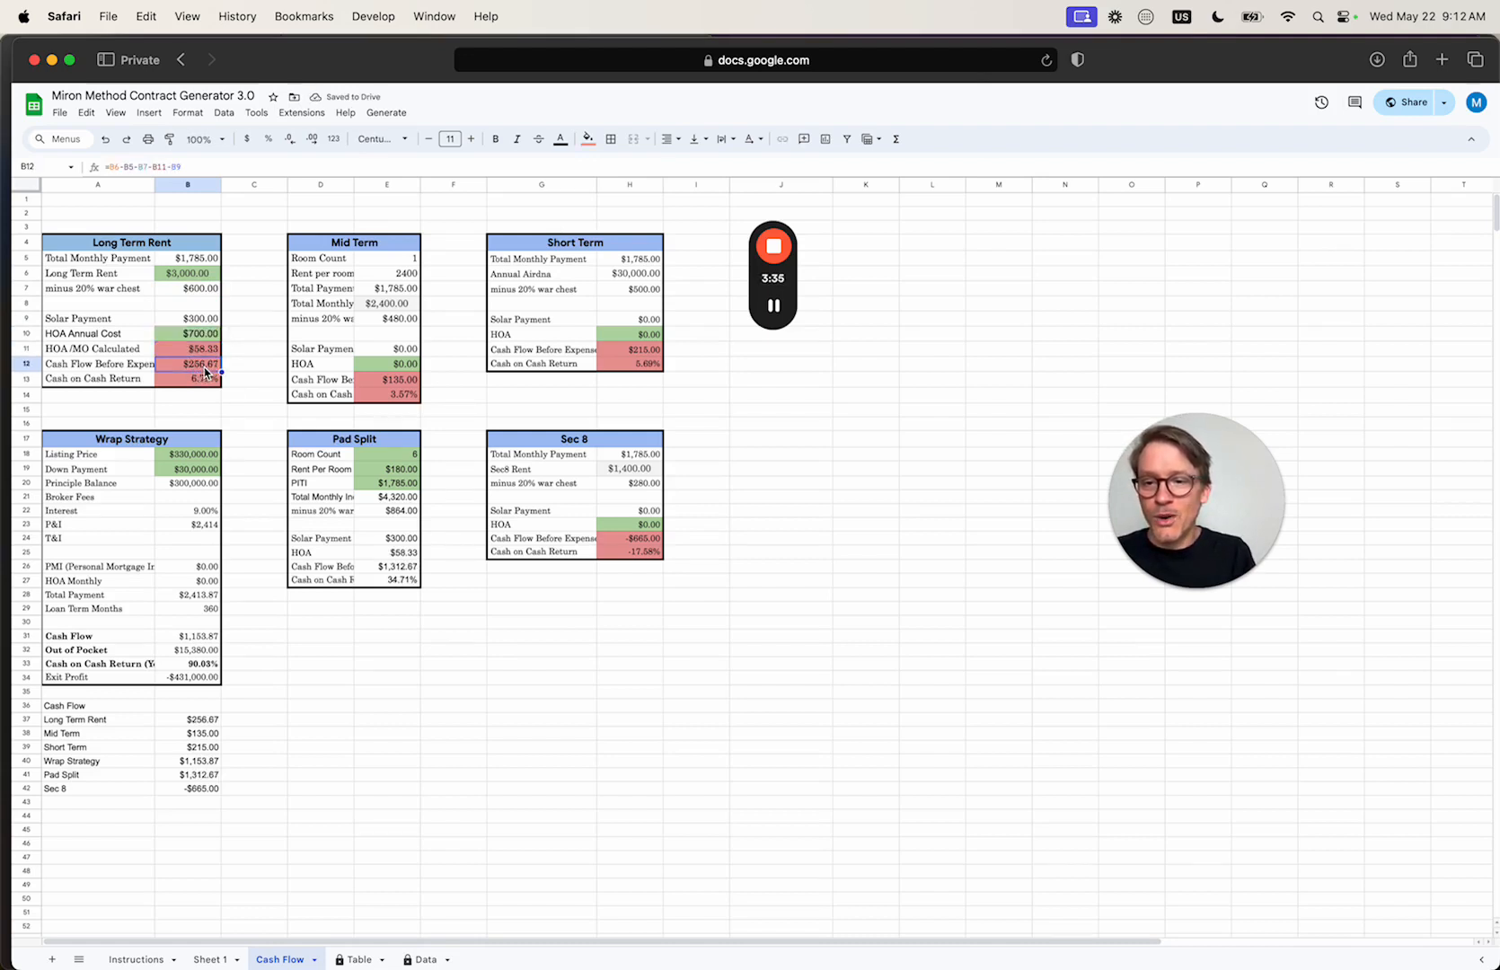
left_click(208, 381)
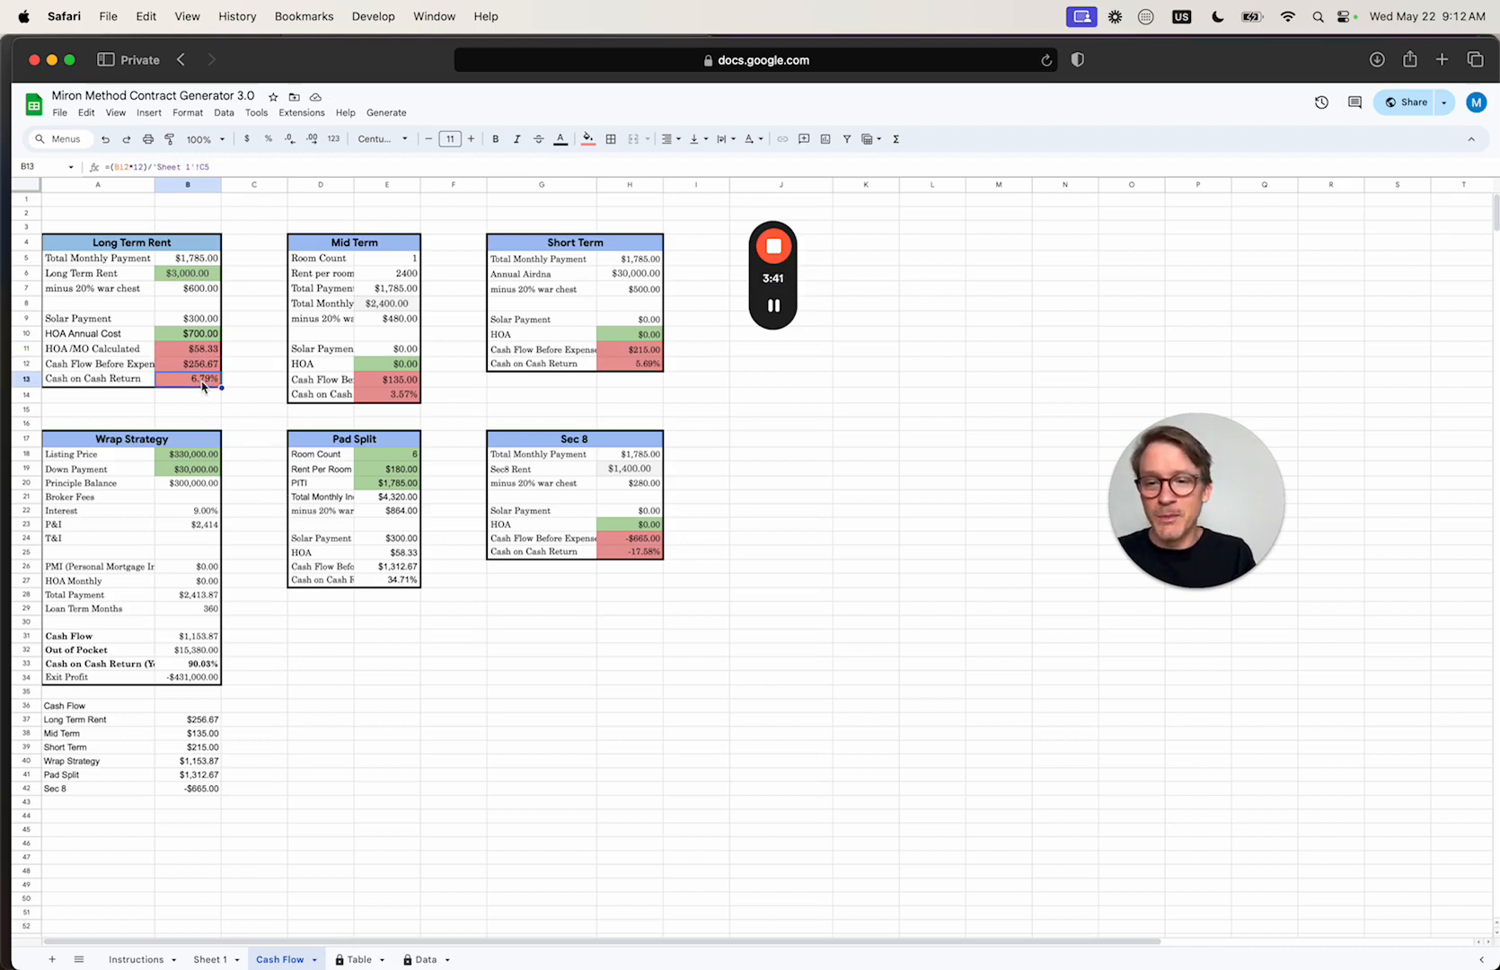
left_click(219, 958)
left_click_drag(785, 281, 1271, 271)
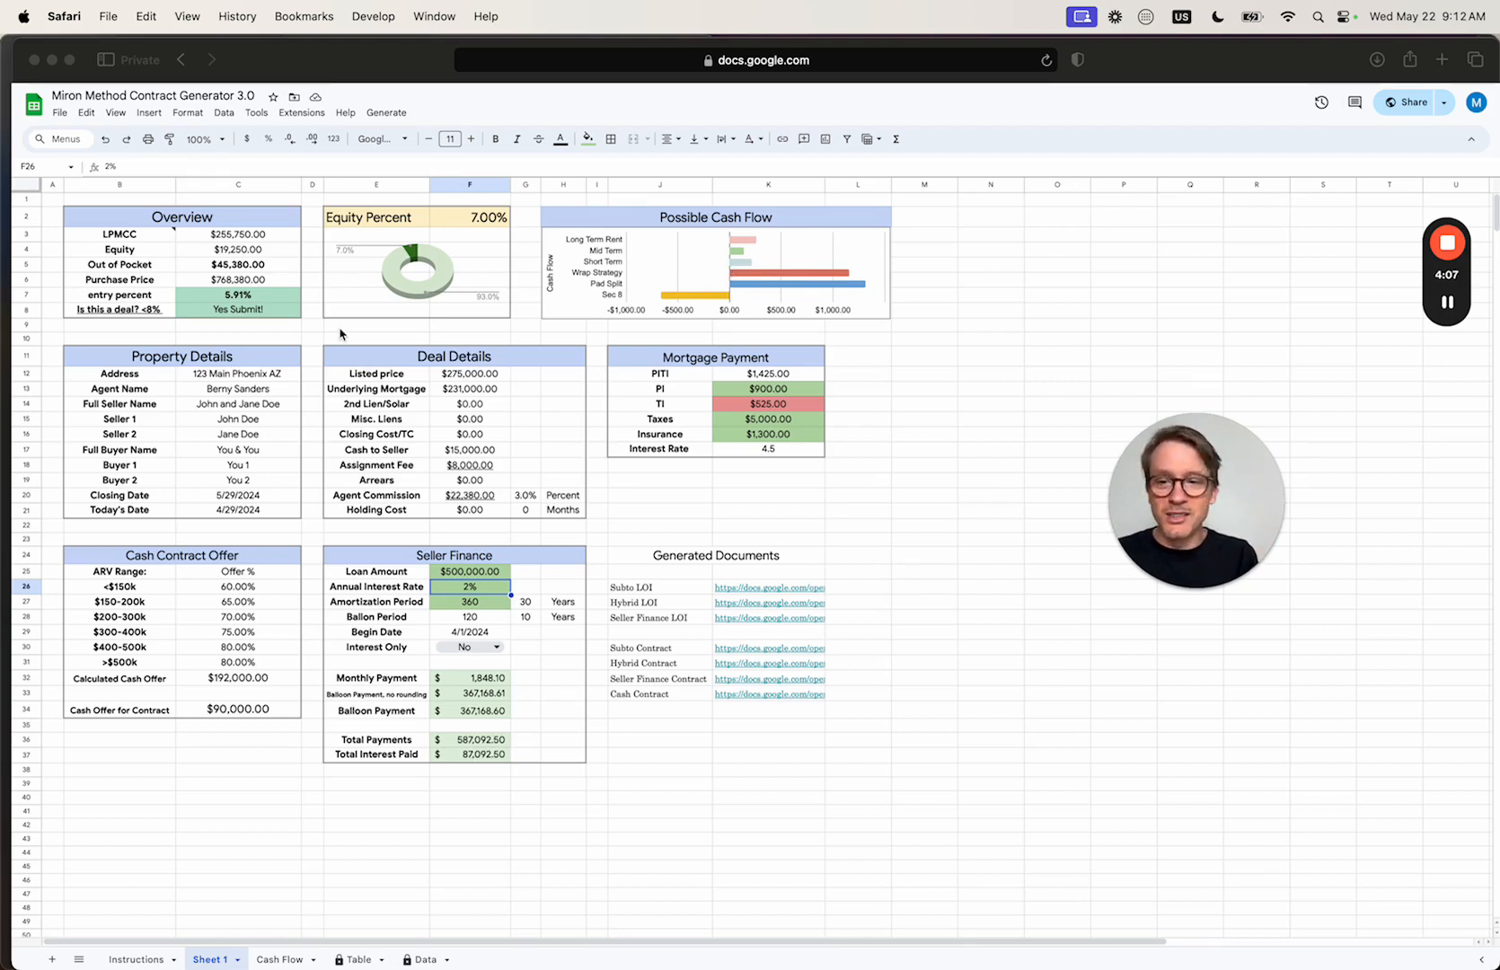
Review the agent name and address entries in the Property Details table
left_click(235, 378)
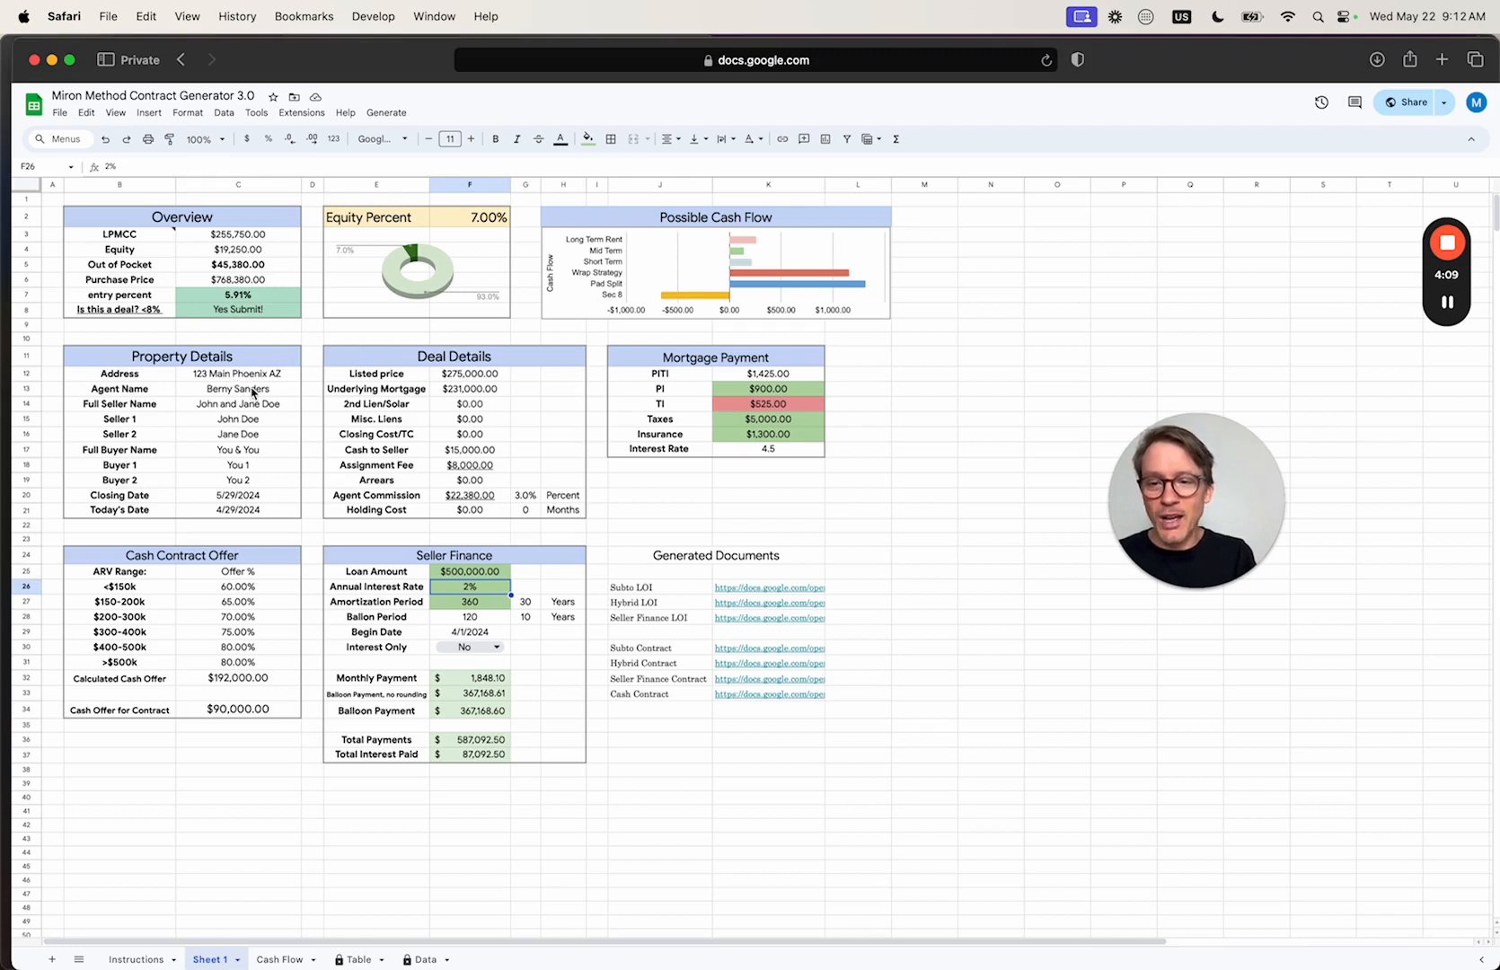
left_click(251, 392)
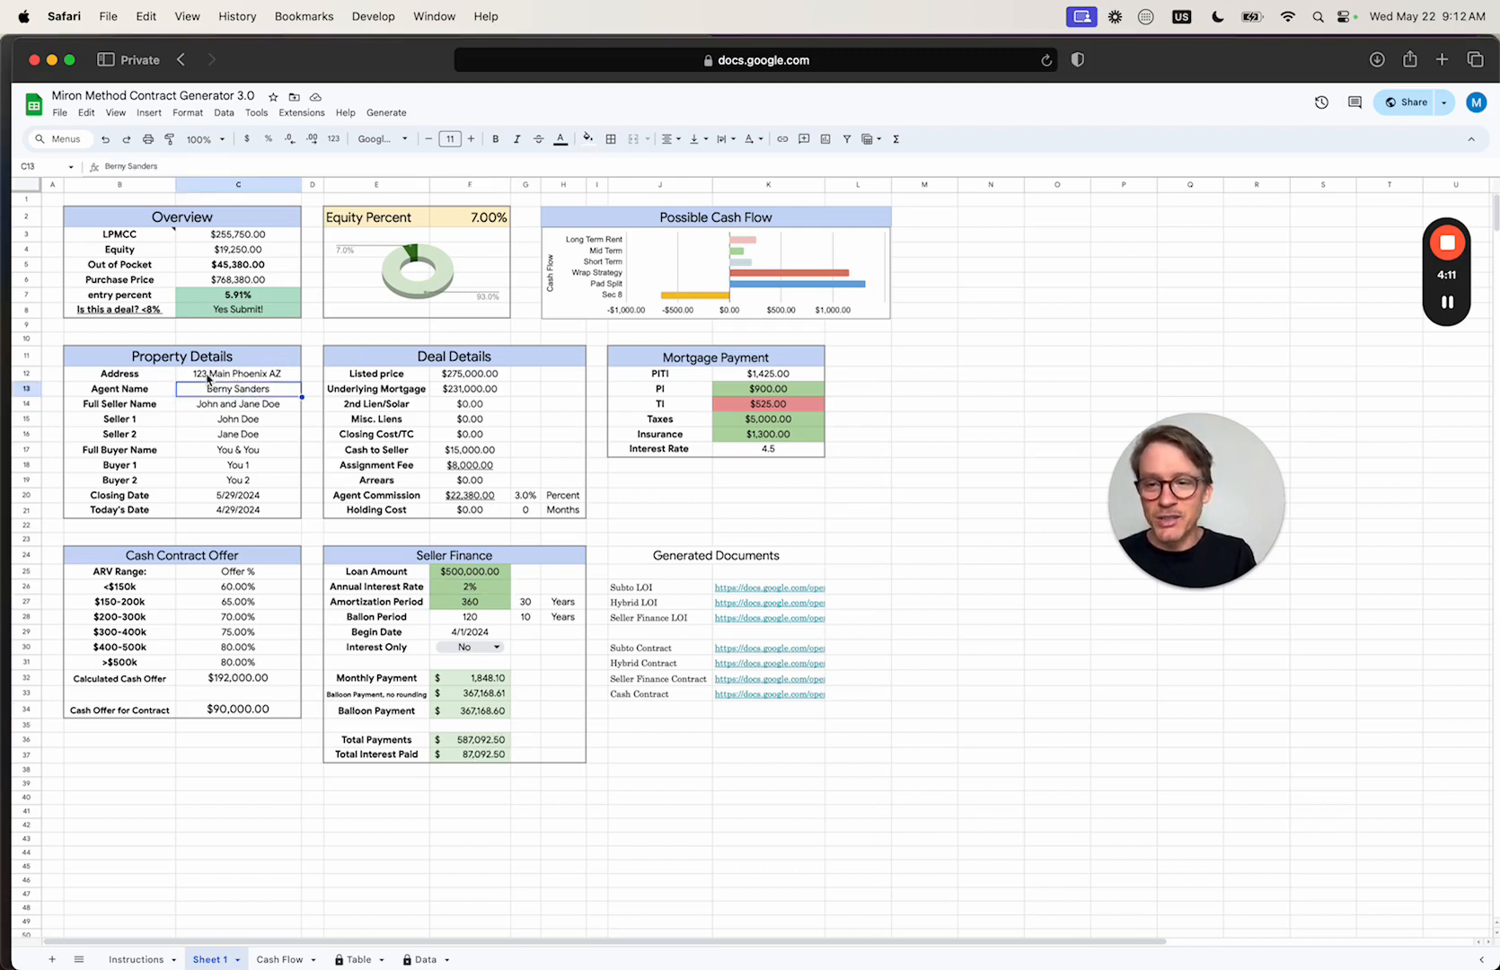
left_click(209, 379)
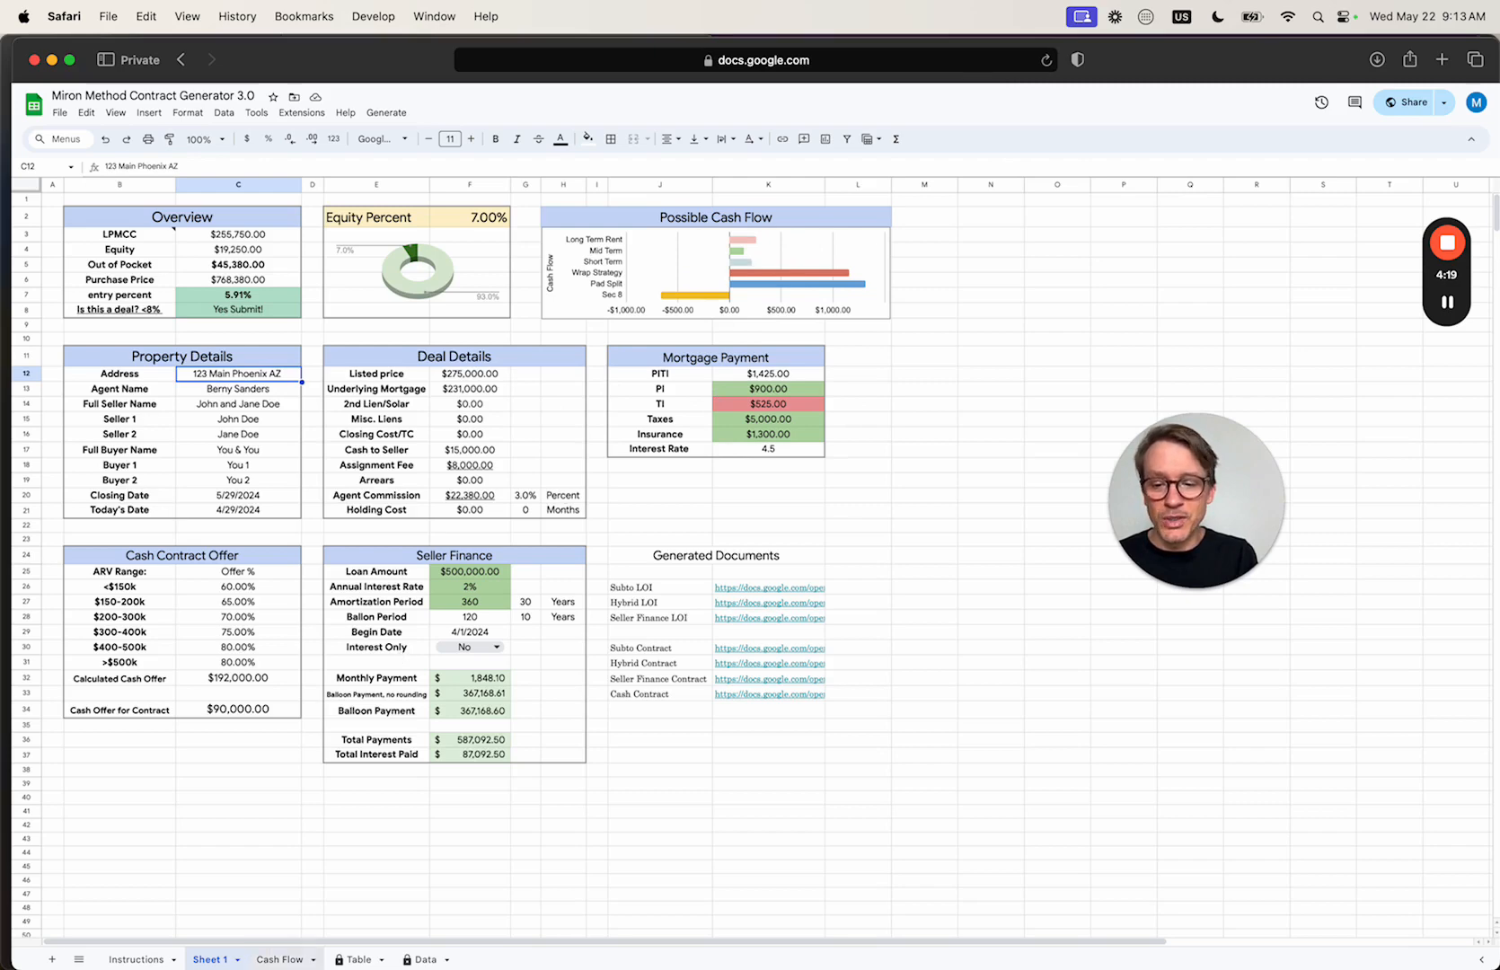
On the Cash Flow sheet, review the Wrap Strategy listing price, down payment, interest and P&I cells
left_click(279, 959)
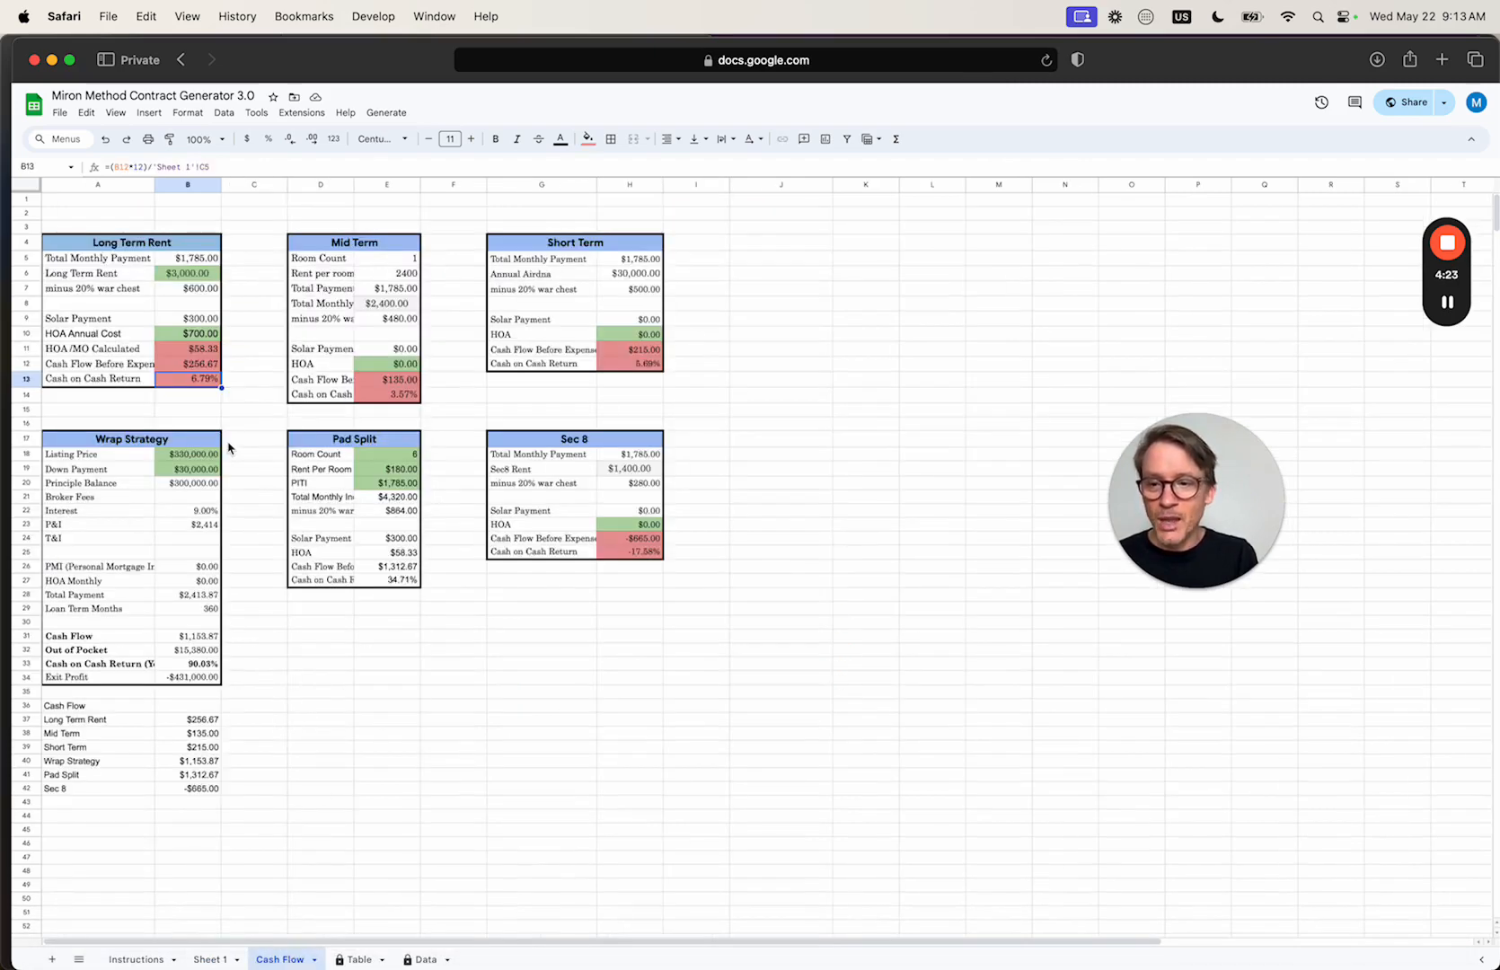
left_click(191, 456)
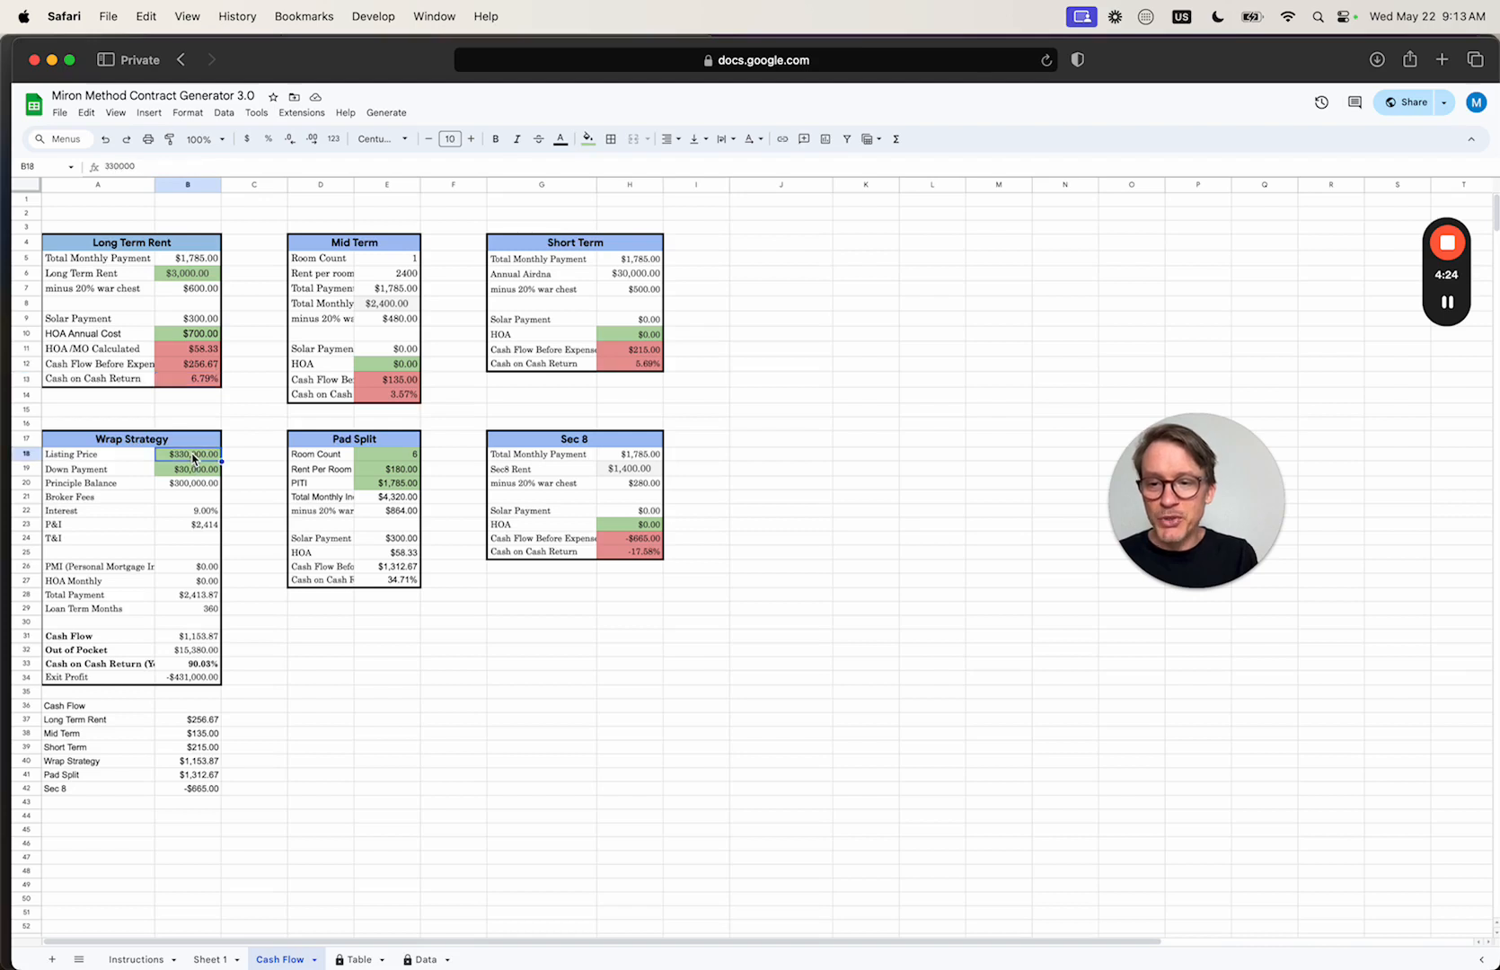
left_click(193, 471)
left_click(190, 513)
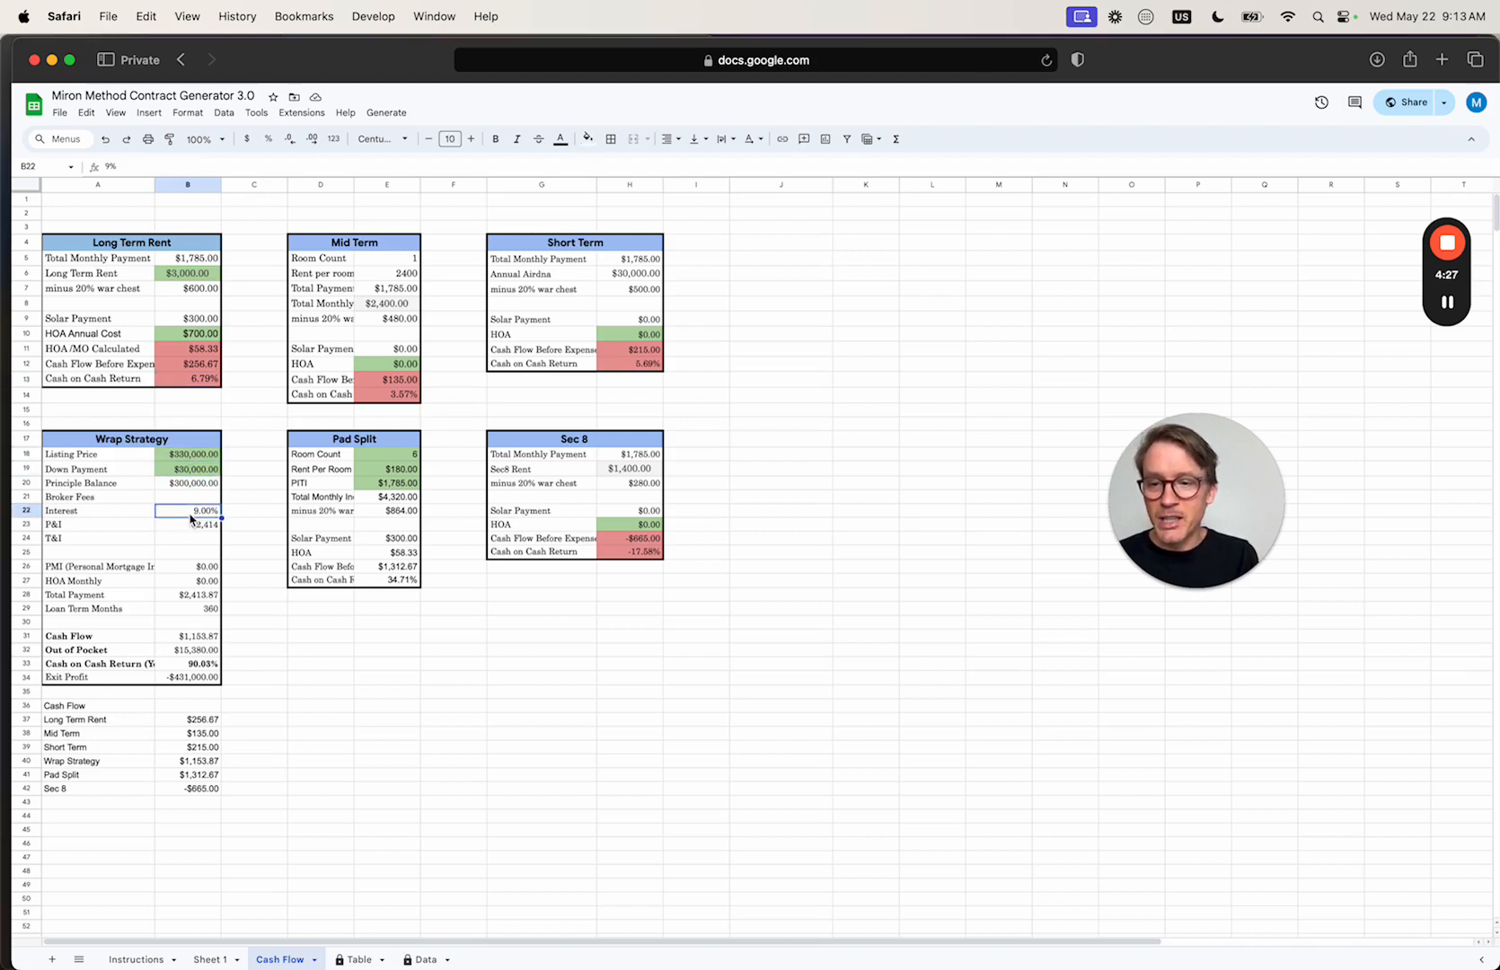
left_click(198, 530)
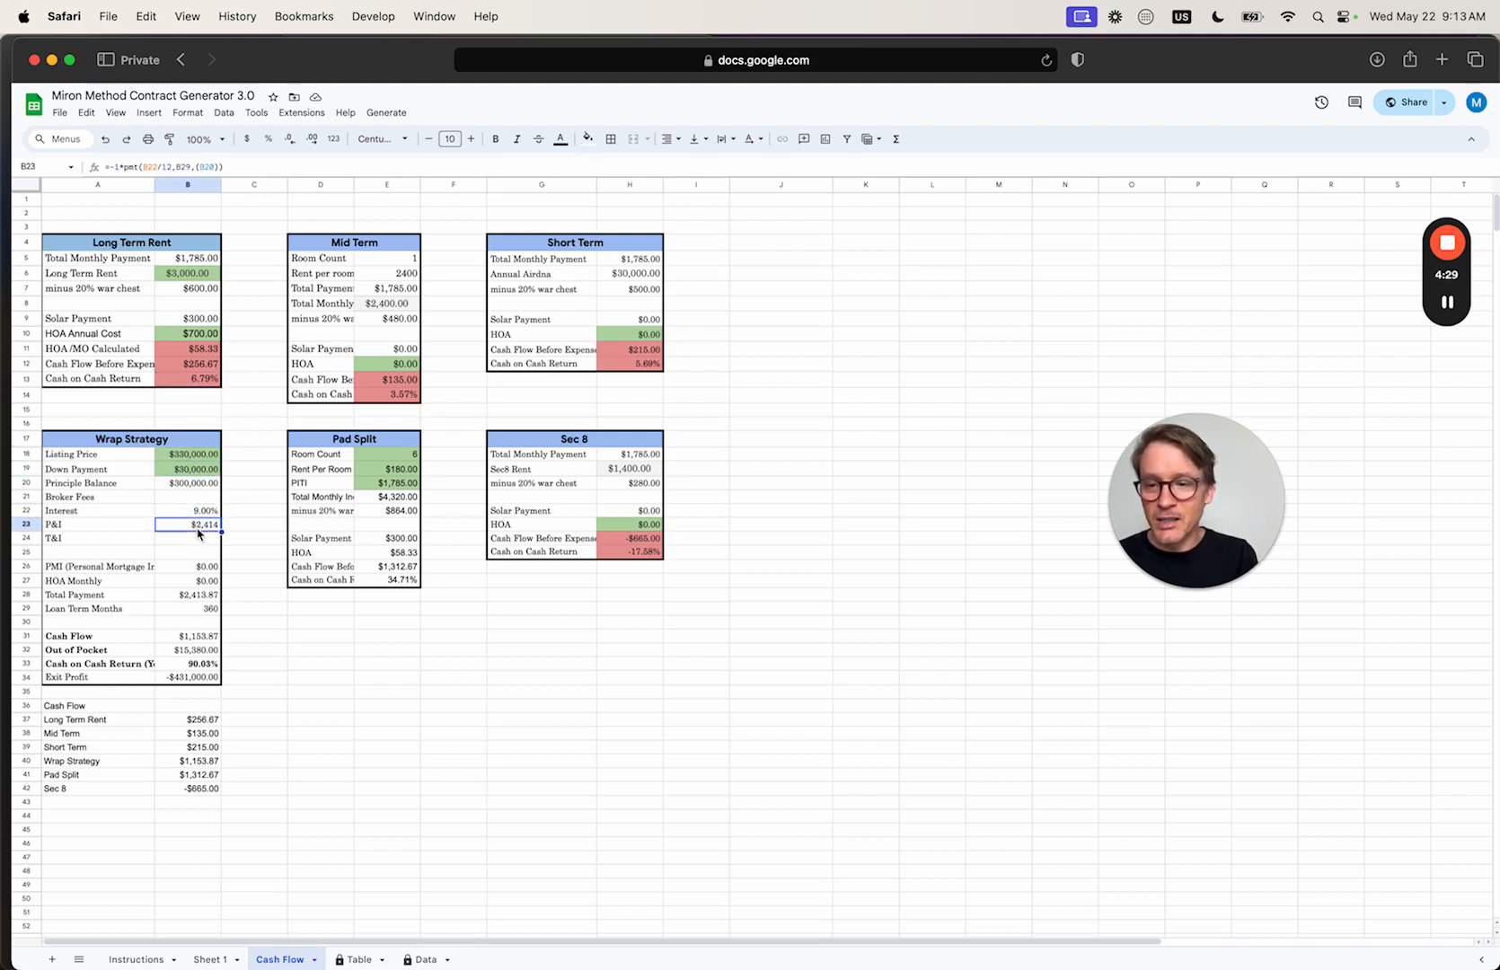
Calculate 700/12 with the system search and set HOA Monthly in the Wrap Strategy table to $60
left_click(201, 584)
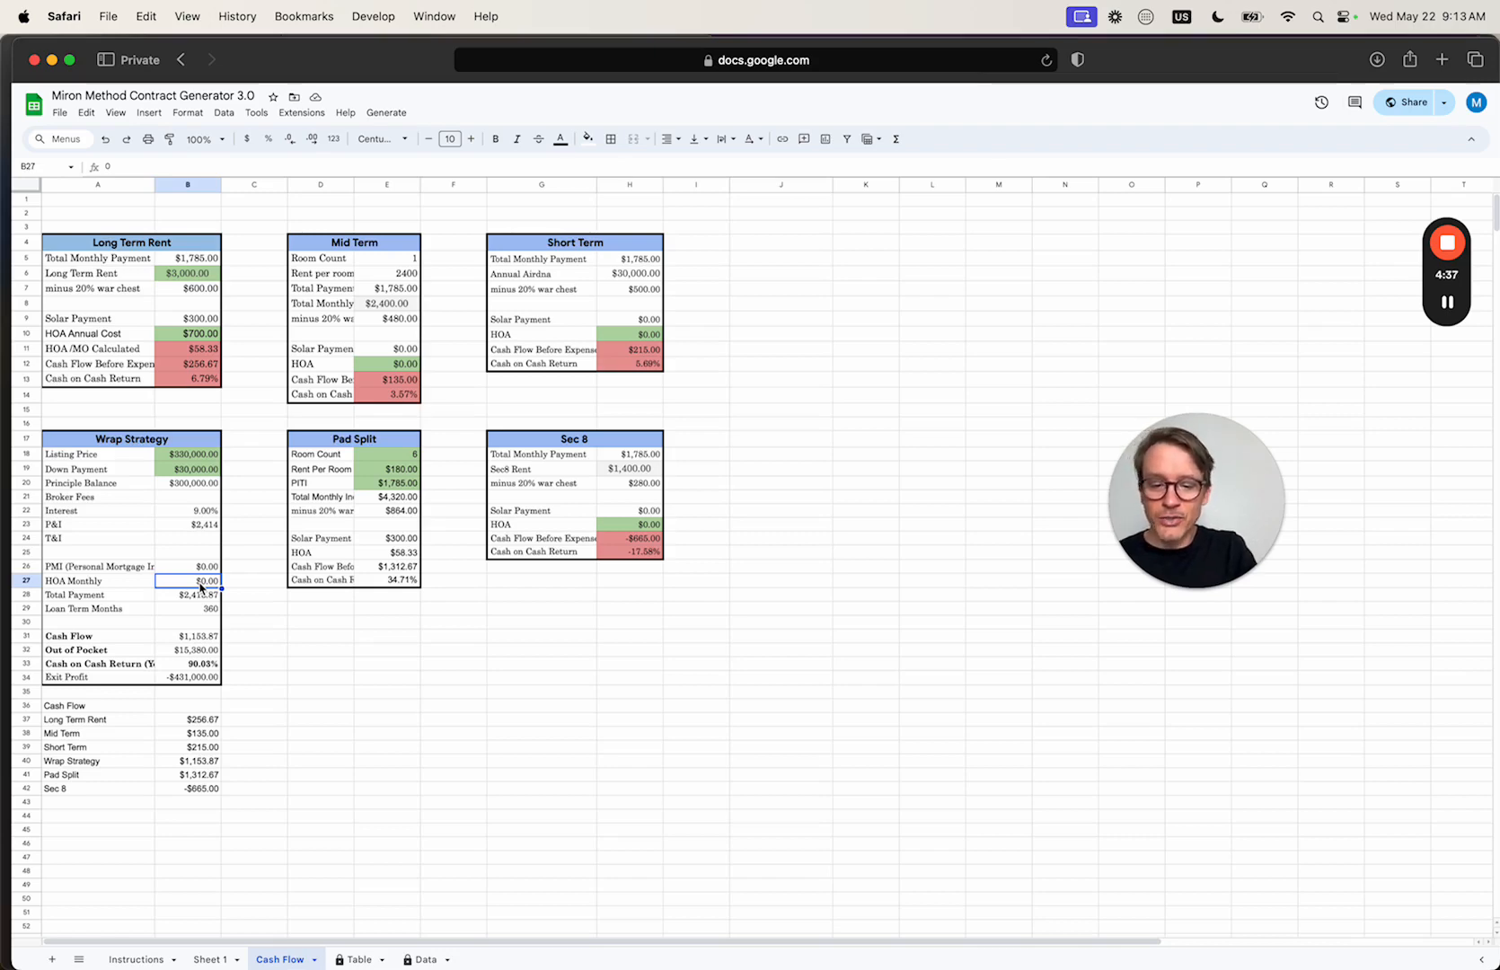
key("super+space")
type("700/.12")
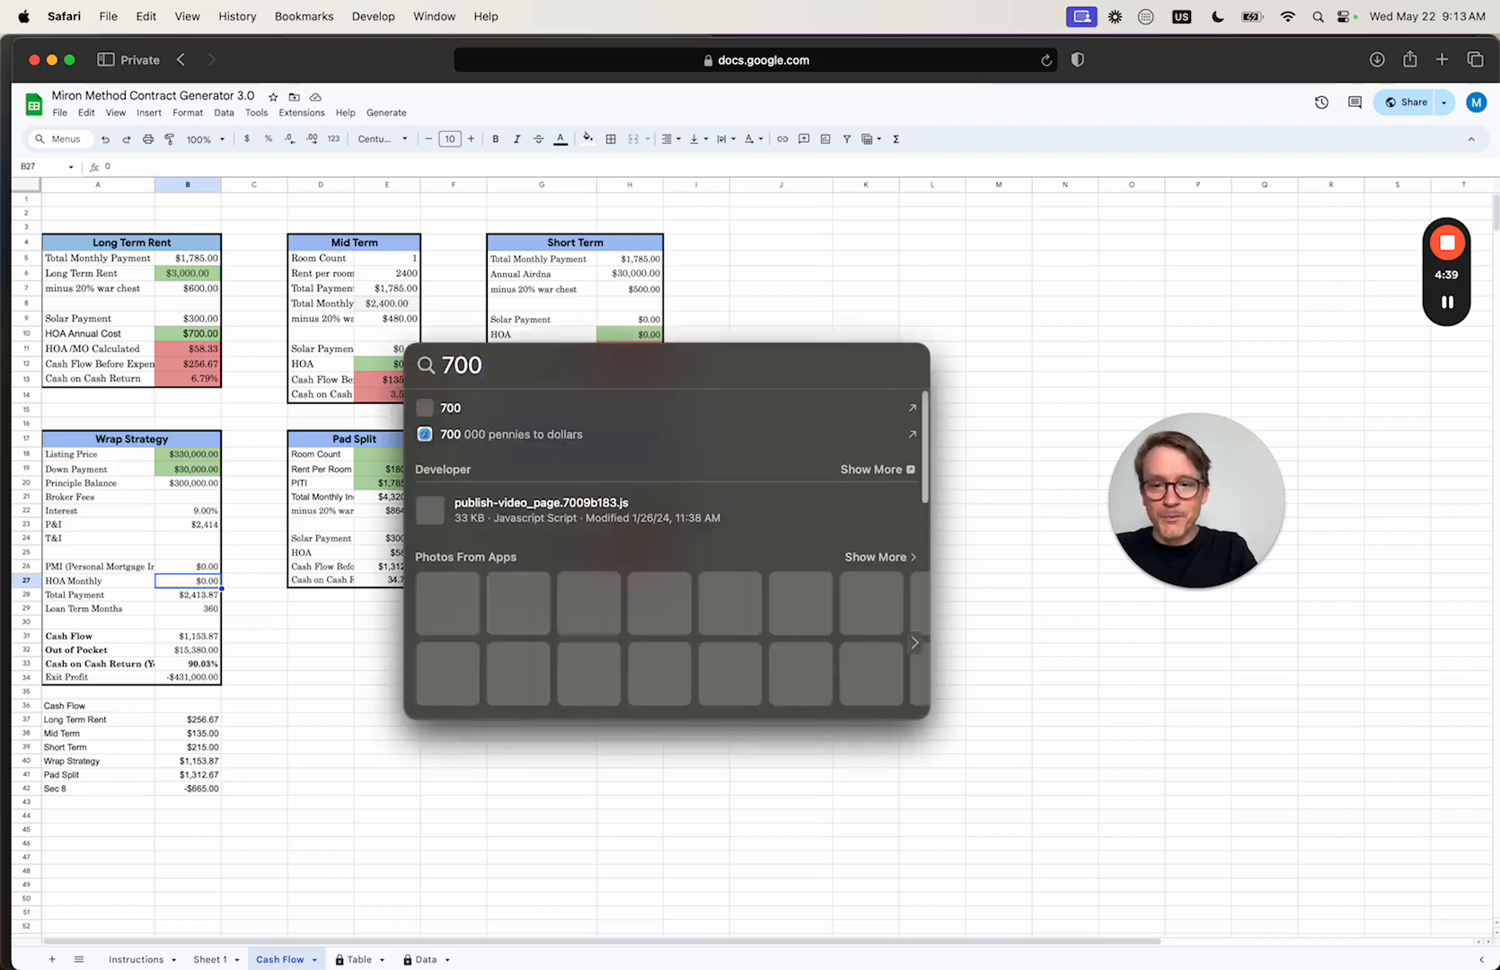
key("BackSpace")
key("BackSpace")
key("BackSpace")
key("BackSpace")
type("/12")
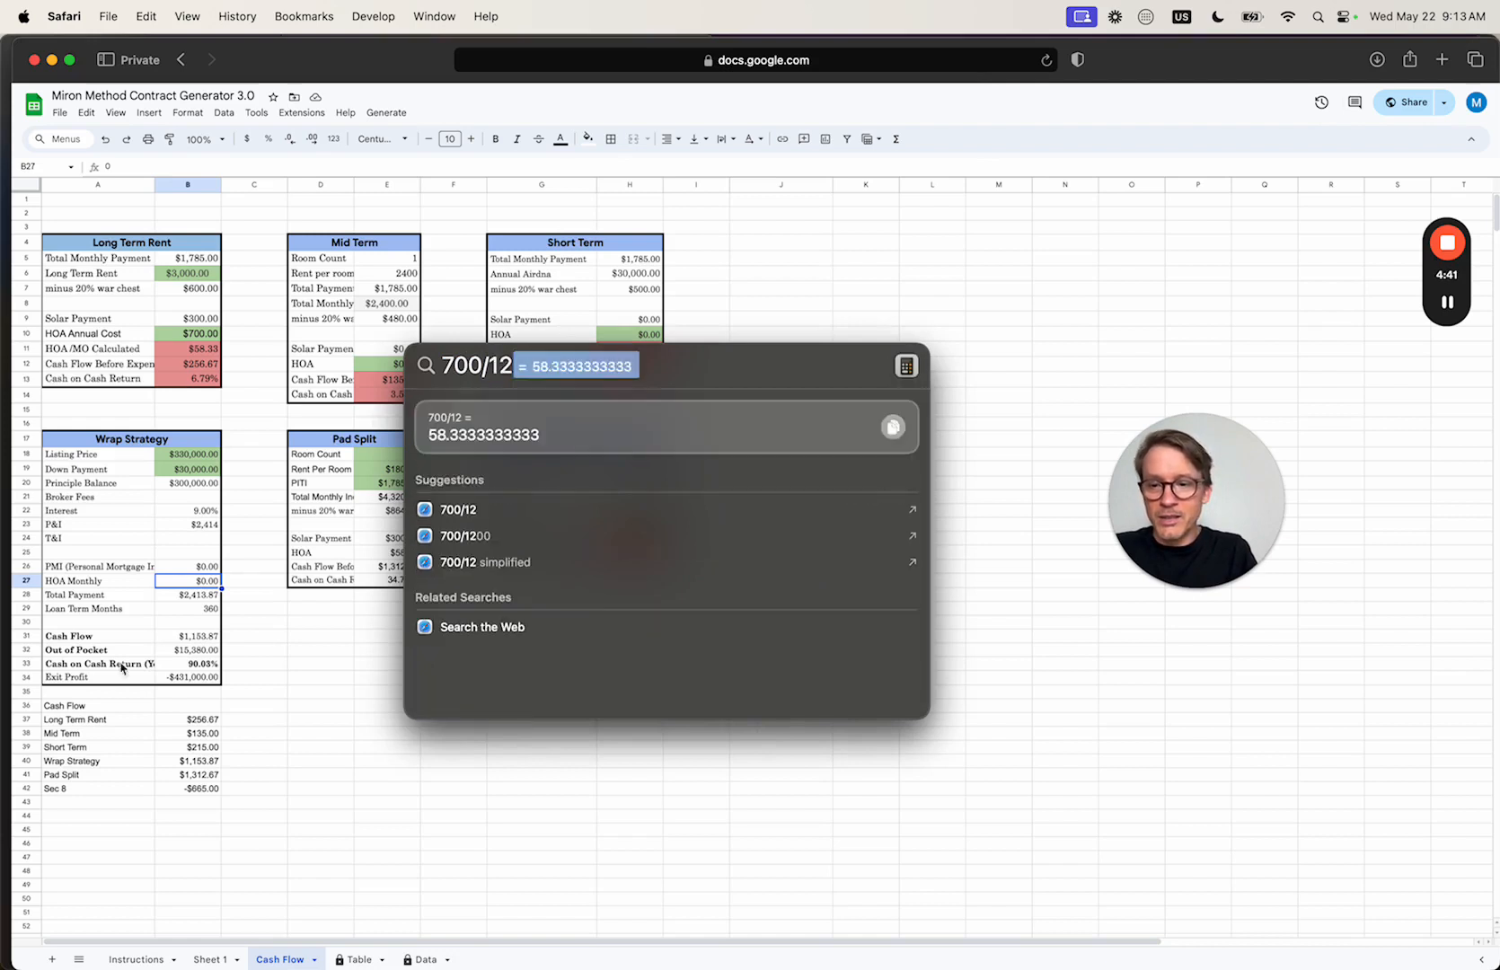
key("Escape")
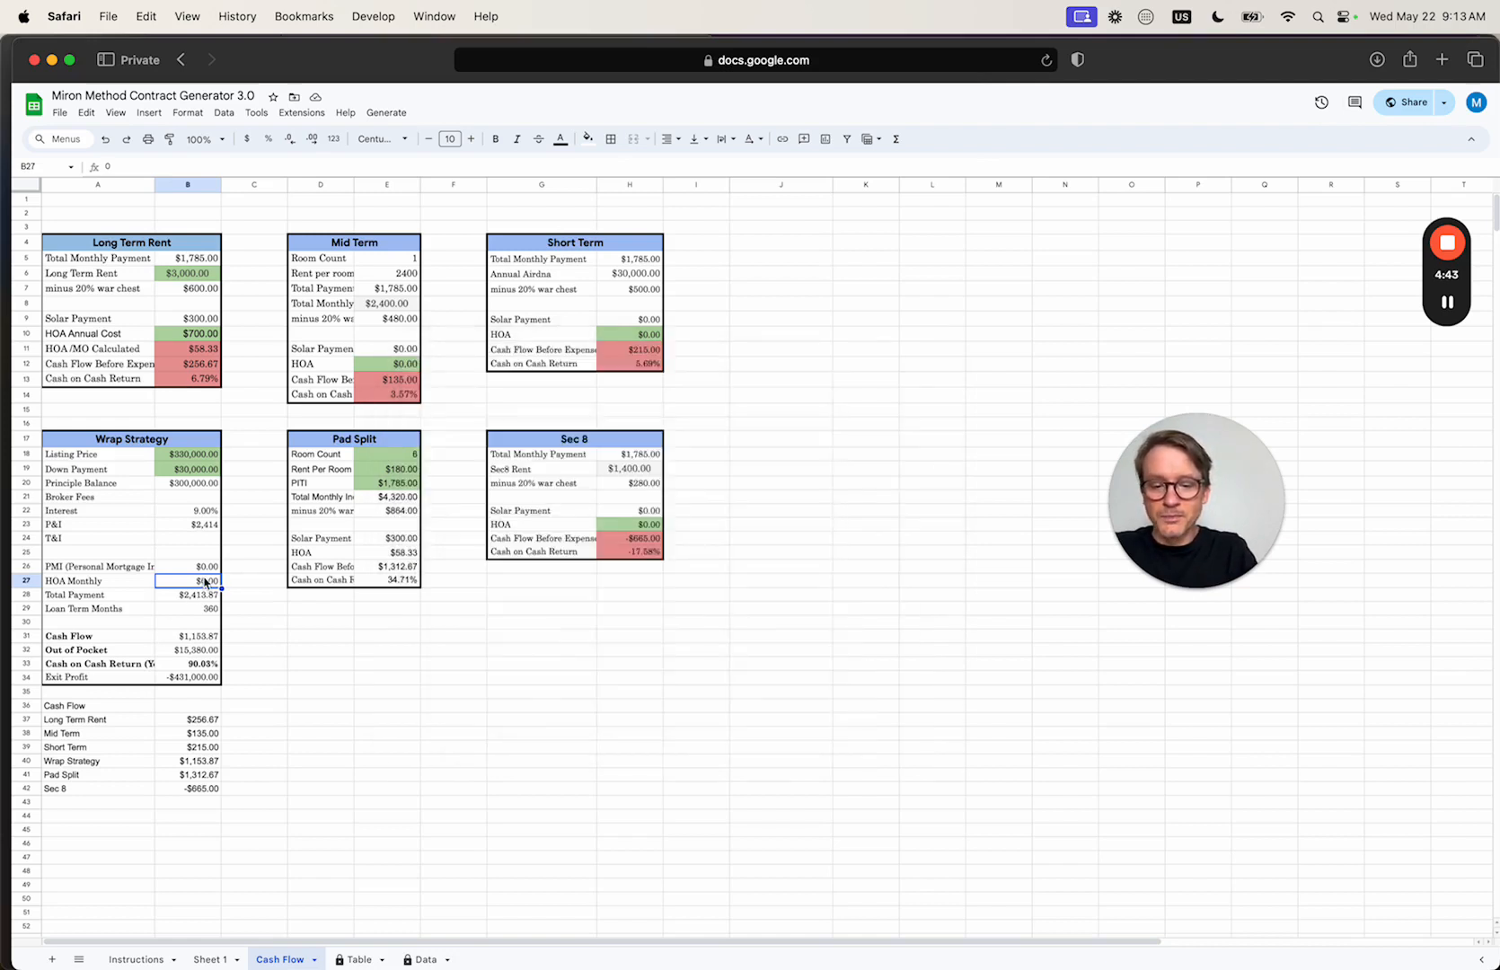
type("60")
key("Return")
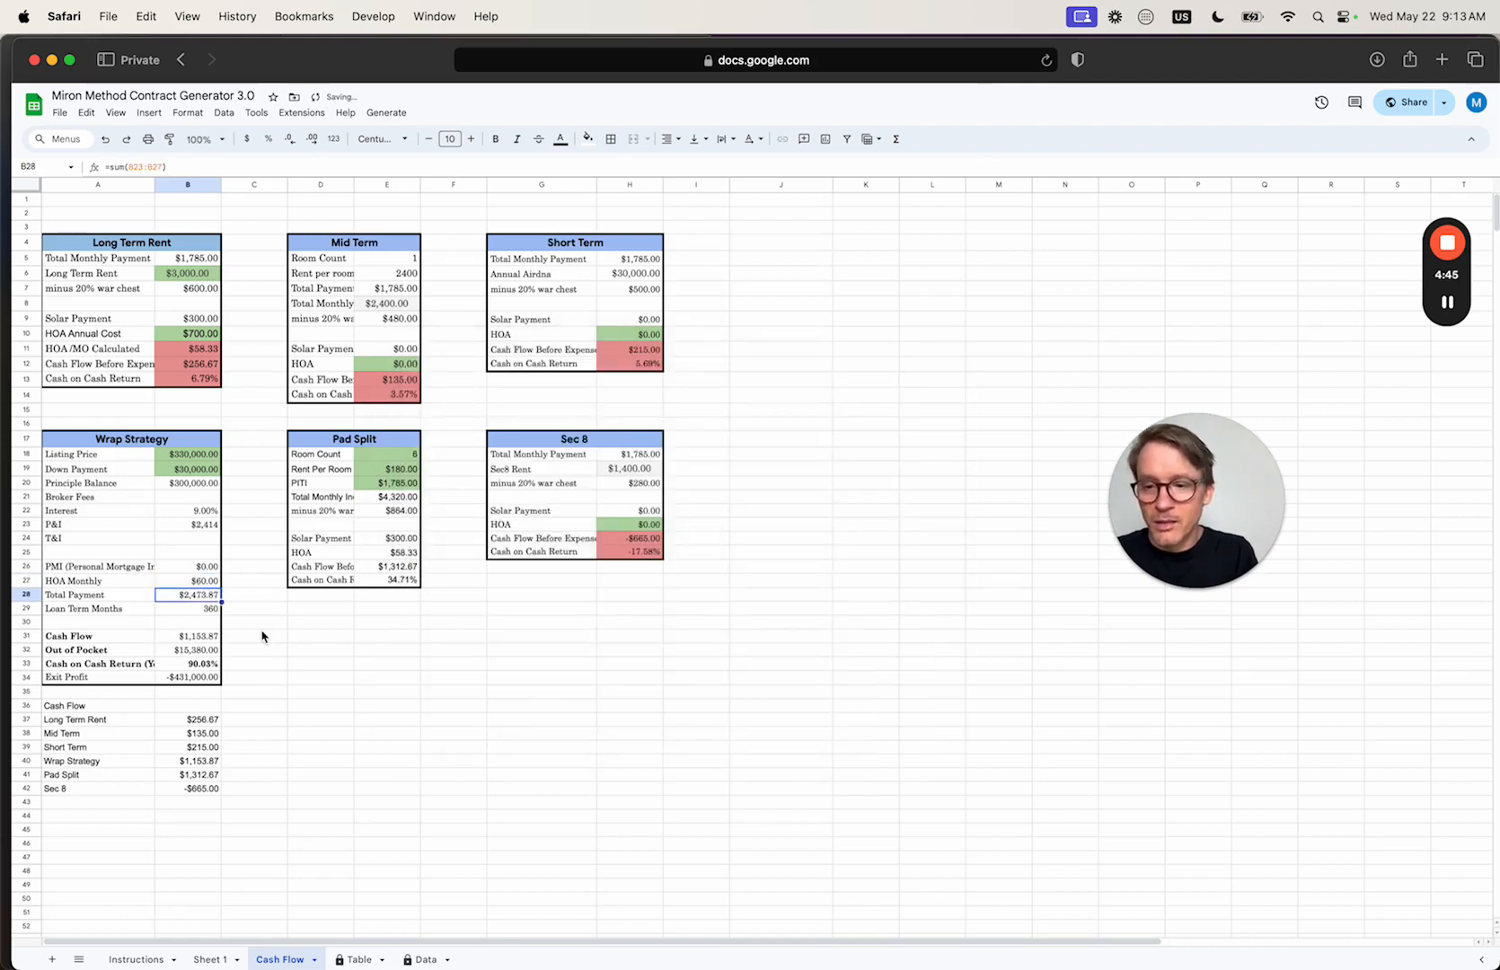
Check the Wrap Strategy loan term and Pad Split room count, and fill the Sec8 Rent amount cell with light green
left_click(213, 611)
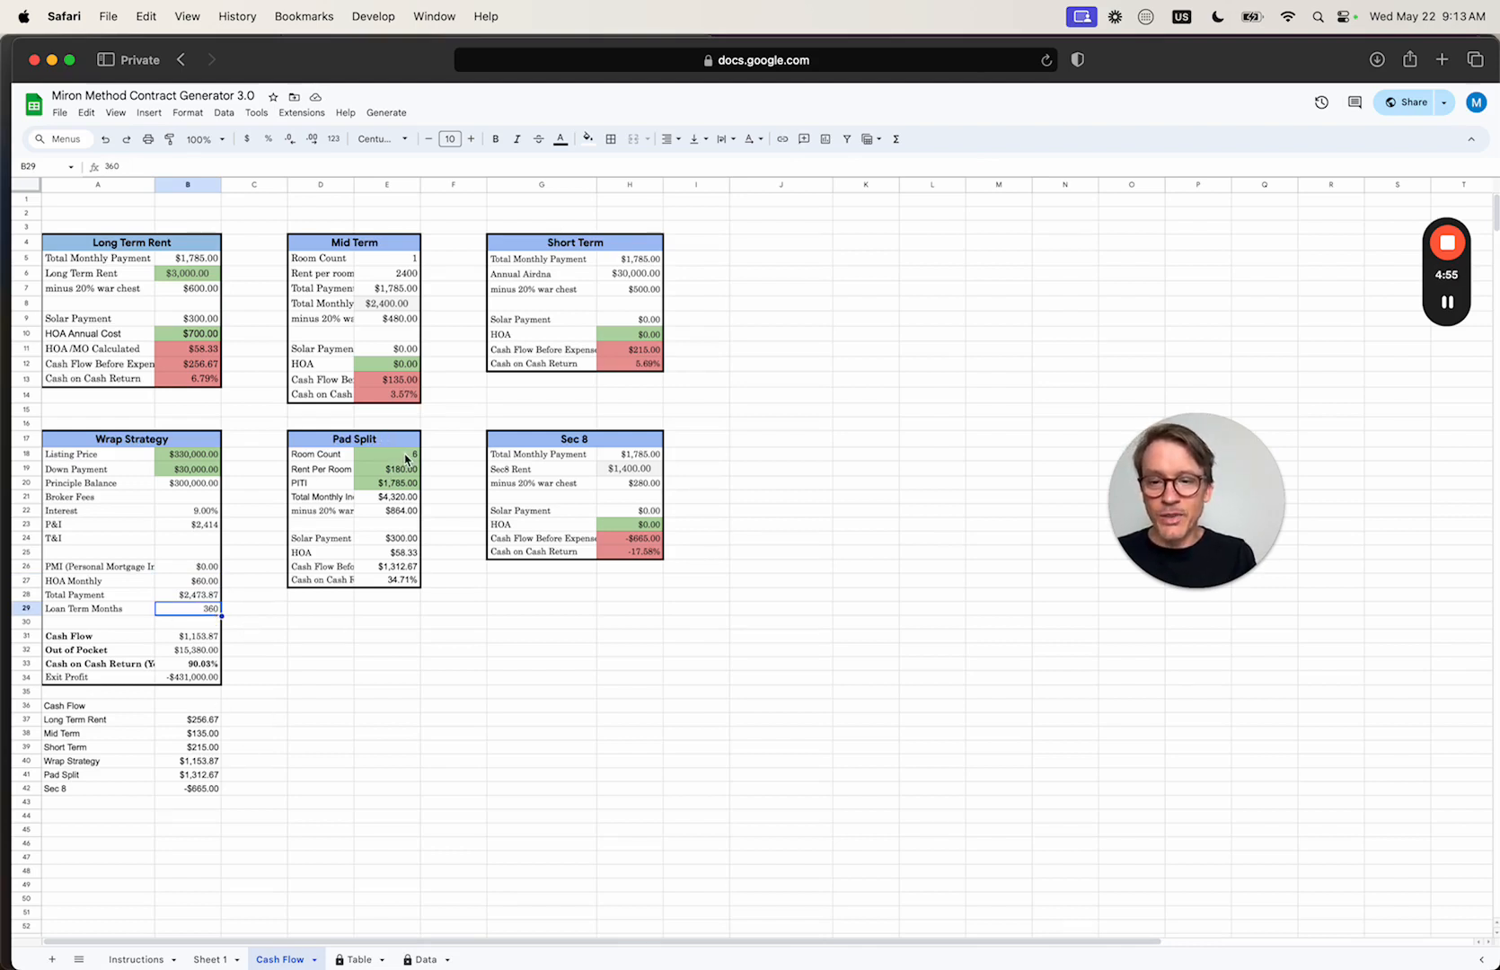
left_click(405, 461)
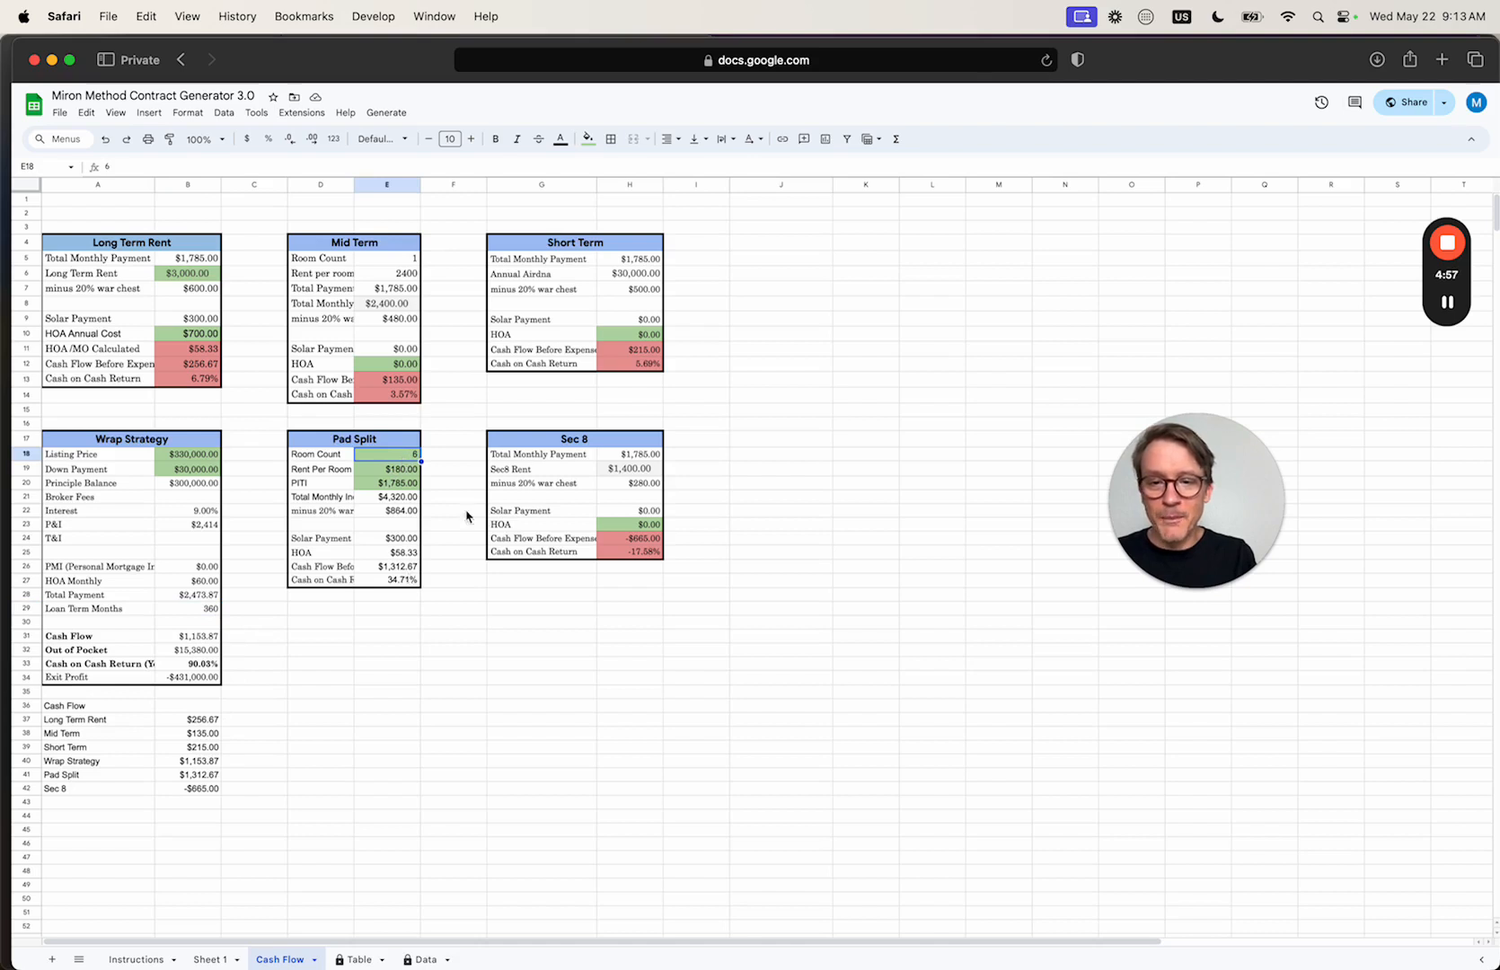
left_click(634, 472)
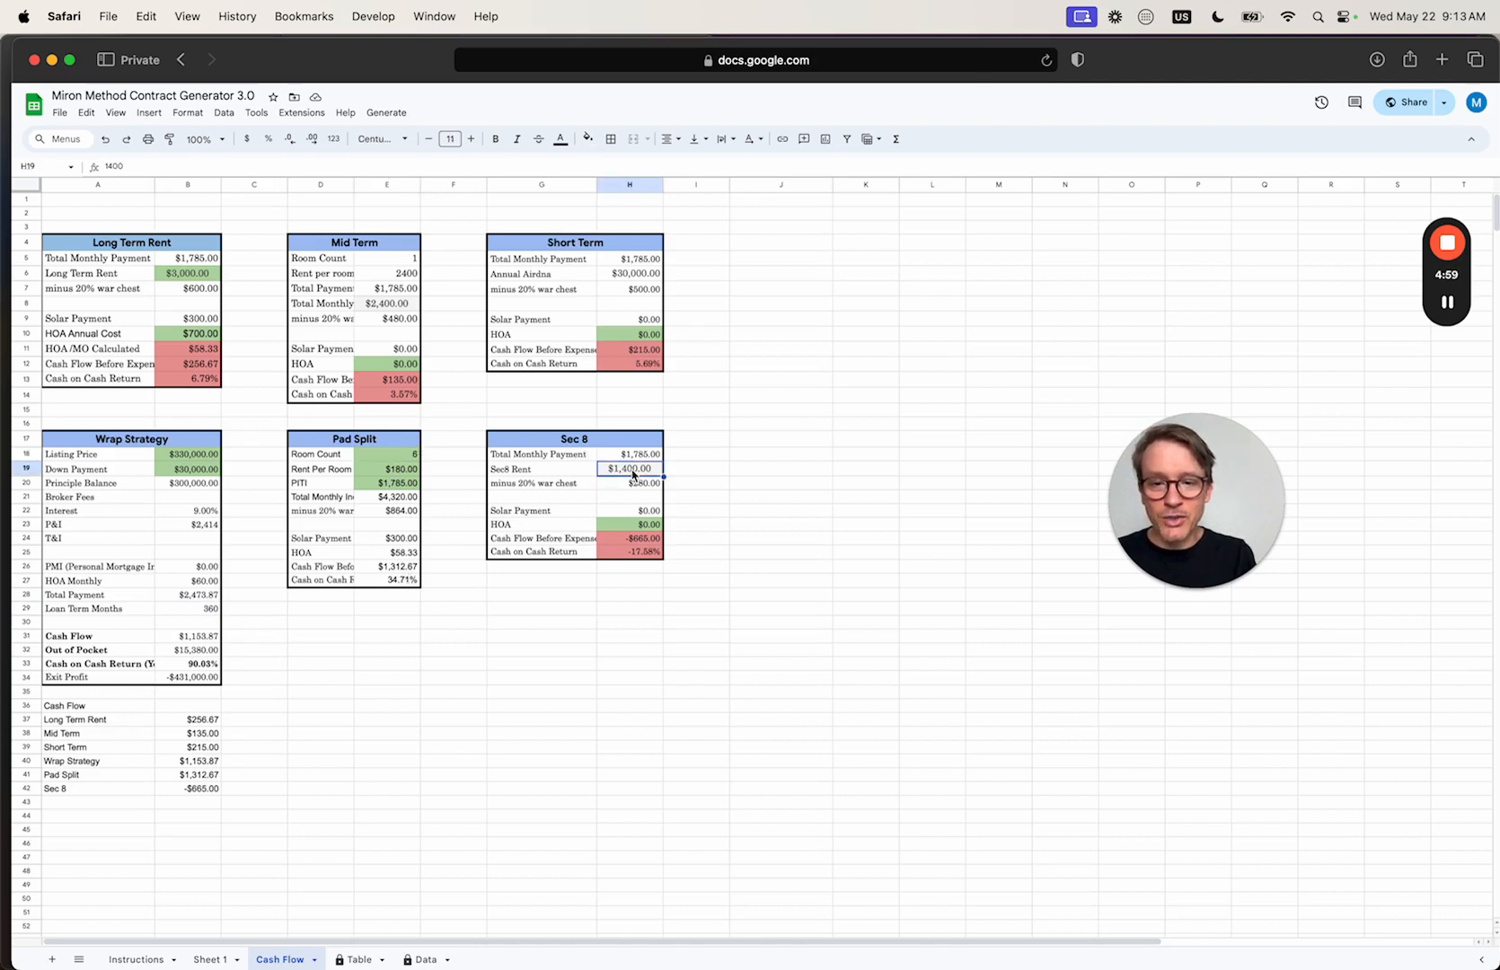
left_click(587, 138)
left_click(649, 232)
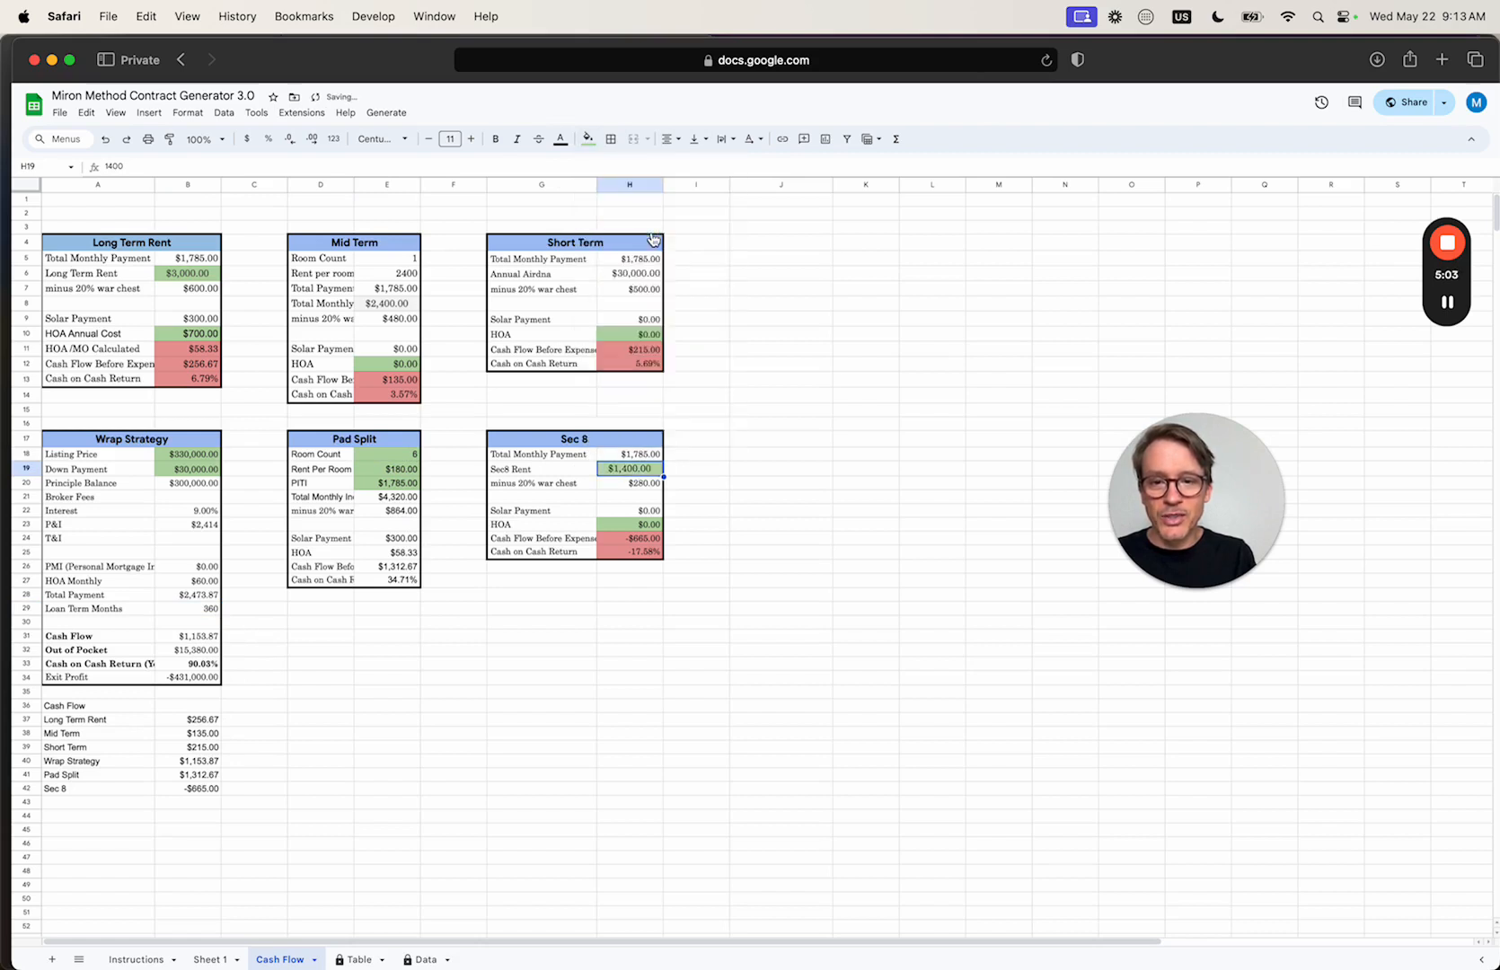
left_click(737, 510)
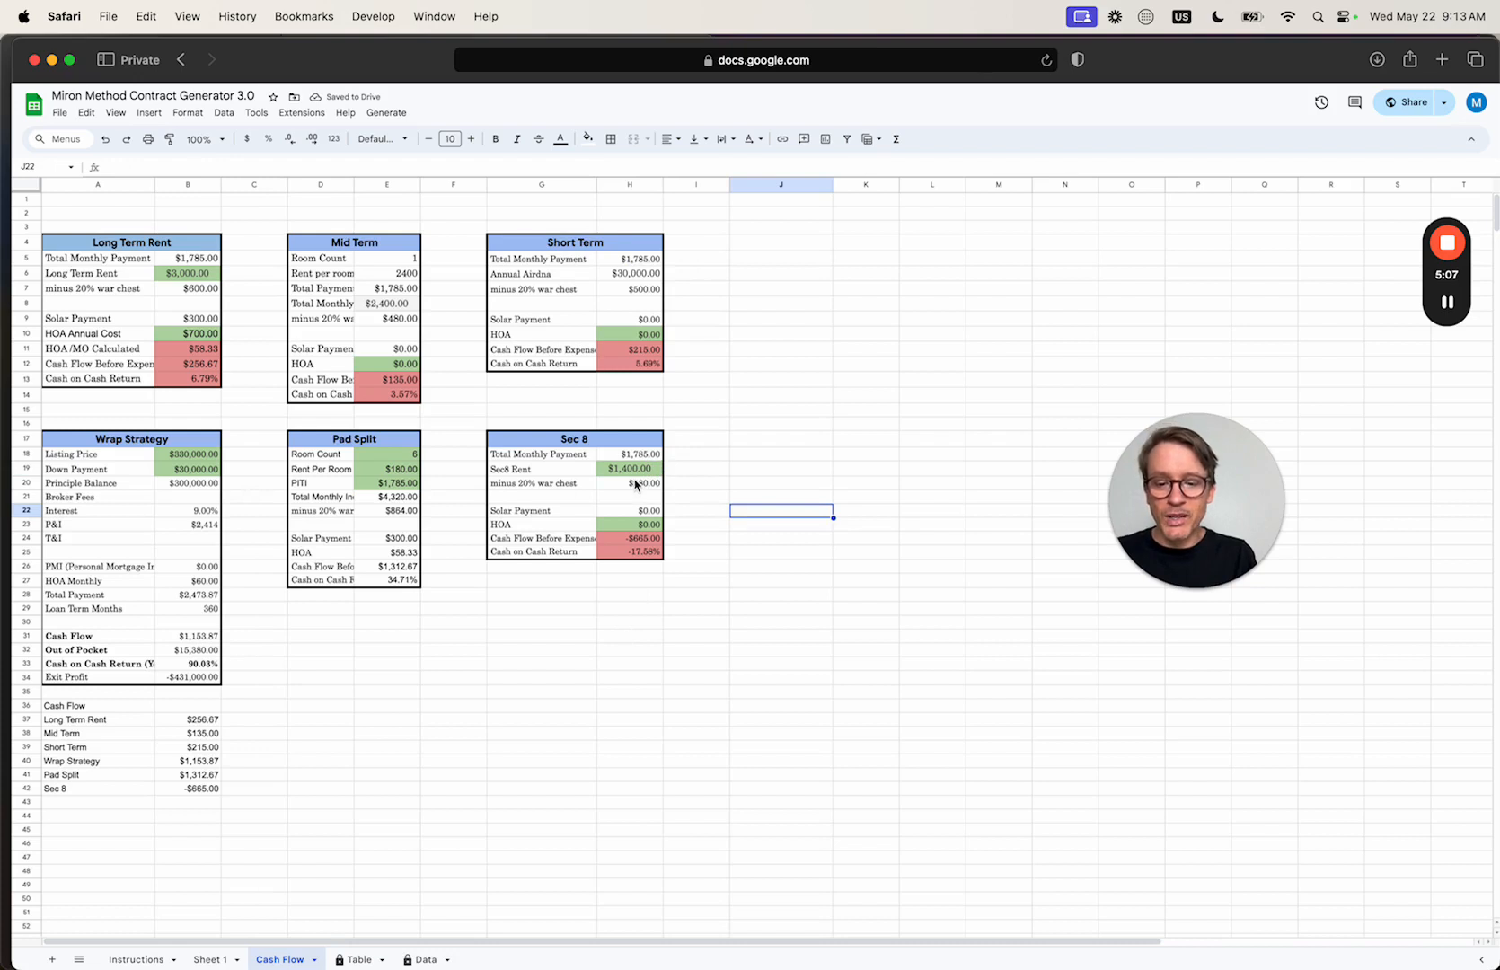
type("4")
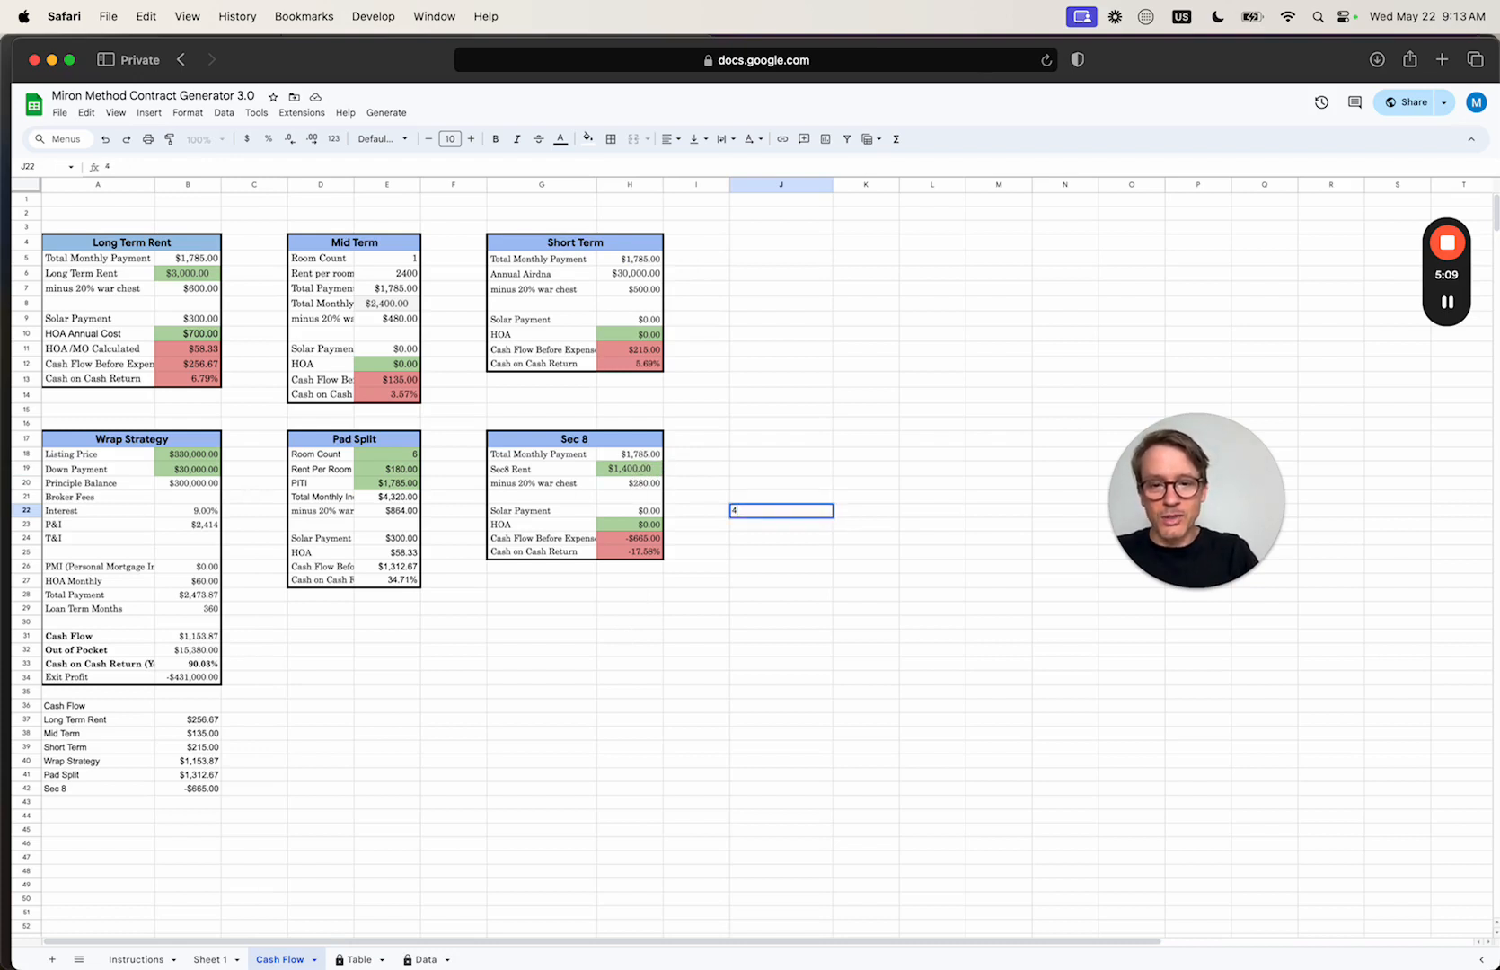
key("Escape")
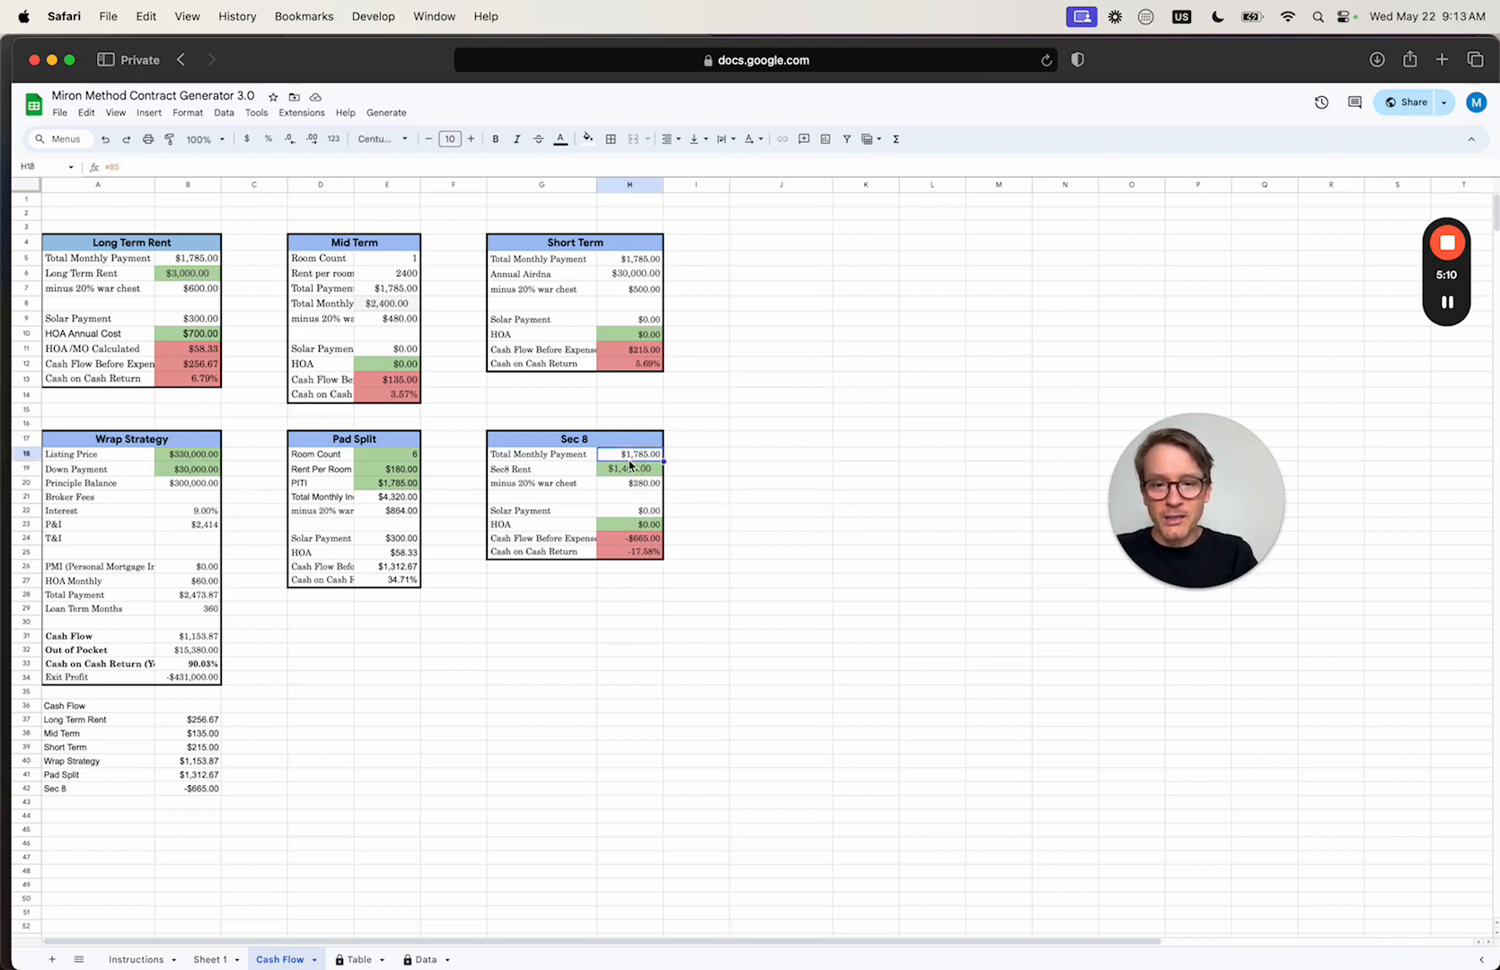
Set the Sec8 Rent in the Sec 8 table to $4,000
left_click(631, 469)
type("4000")
key("Return")
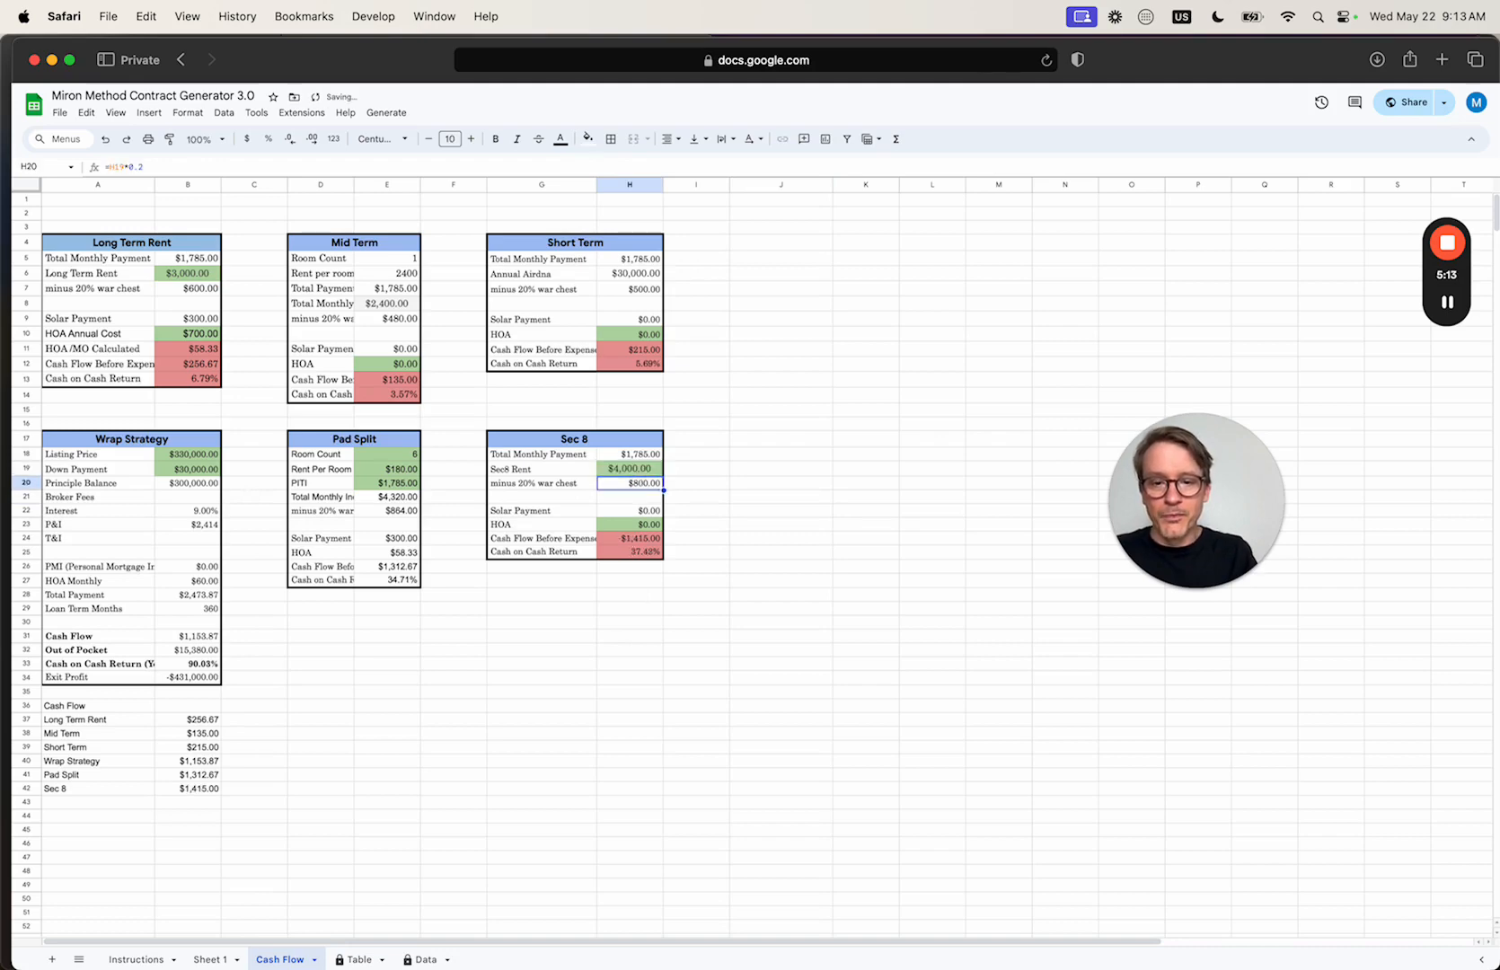
On Sheet 1, set Cash to Seller to $30,000 and the Assignment Fee to $15,000 in the Deal Details table
left_click(210, 960)
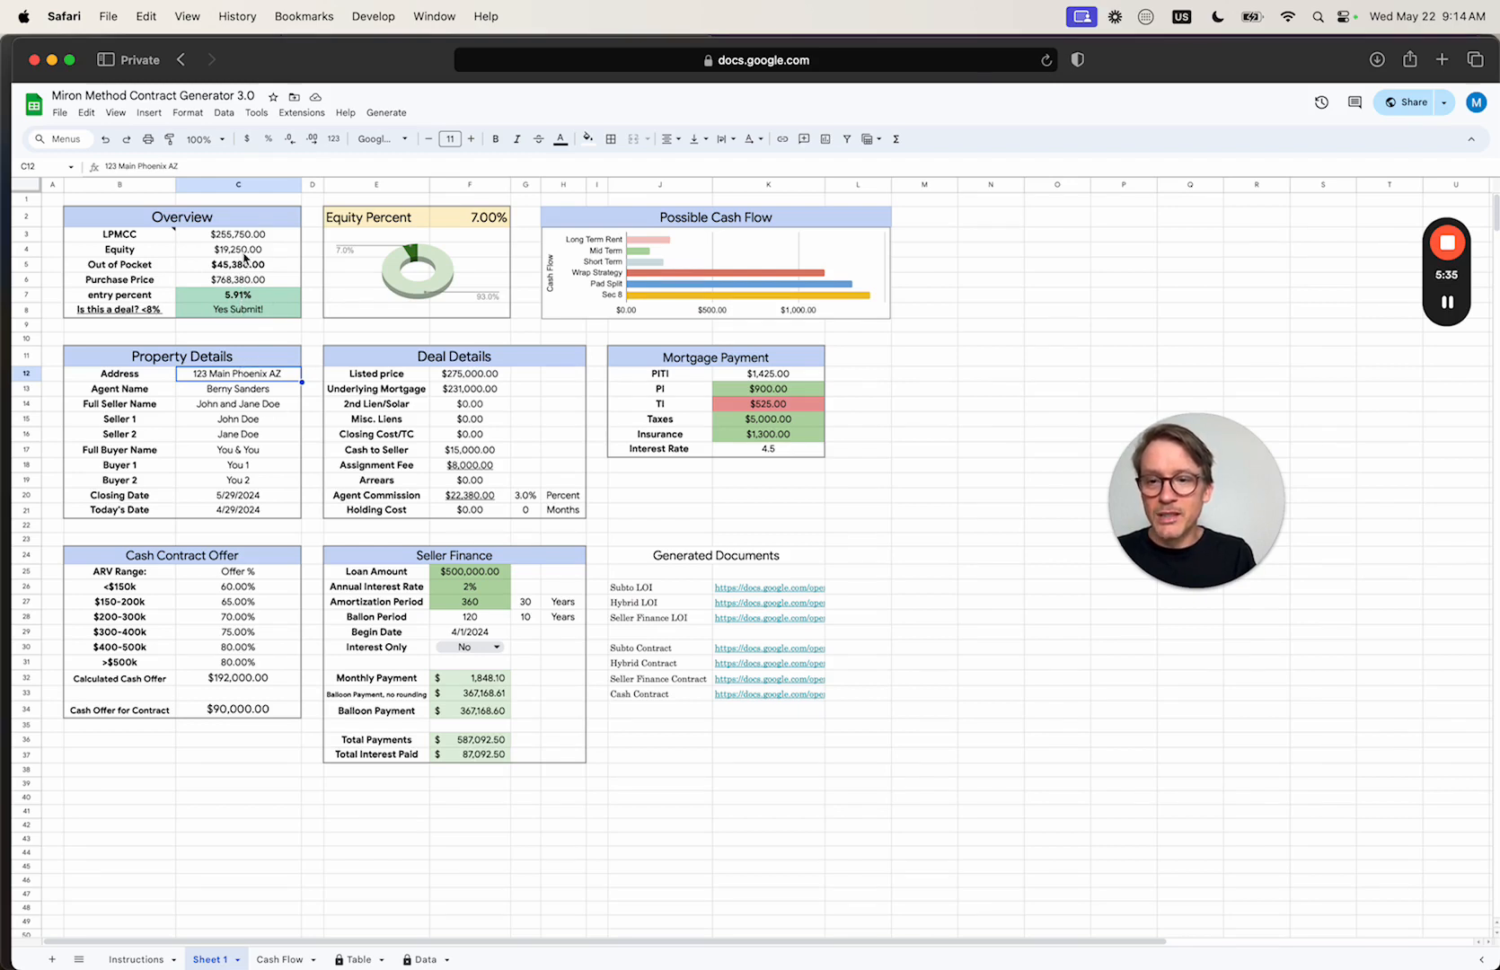
left_click(129, 313)
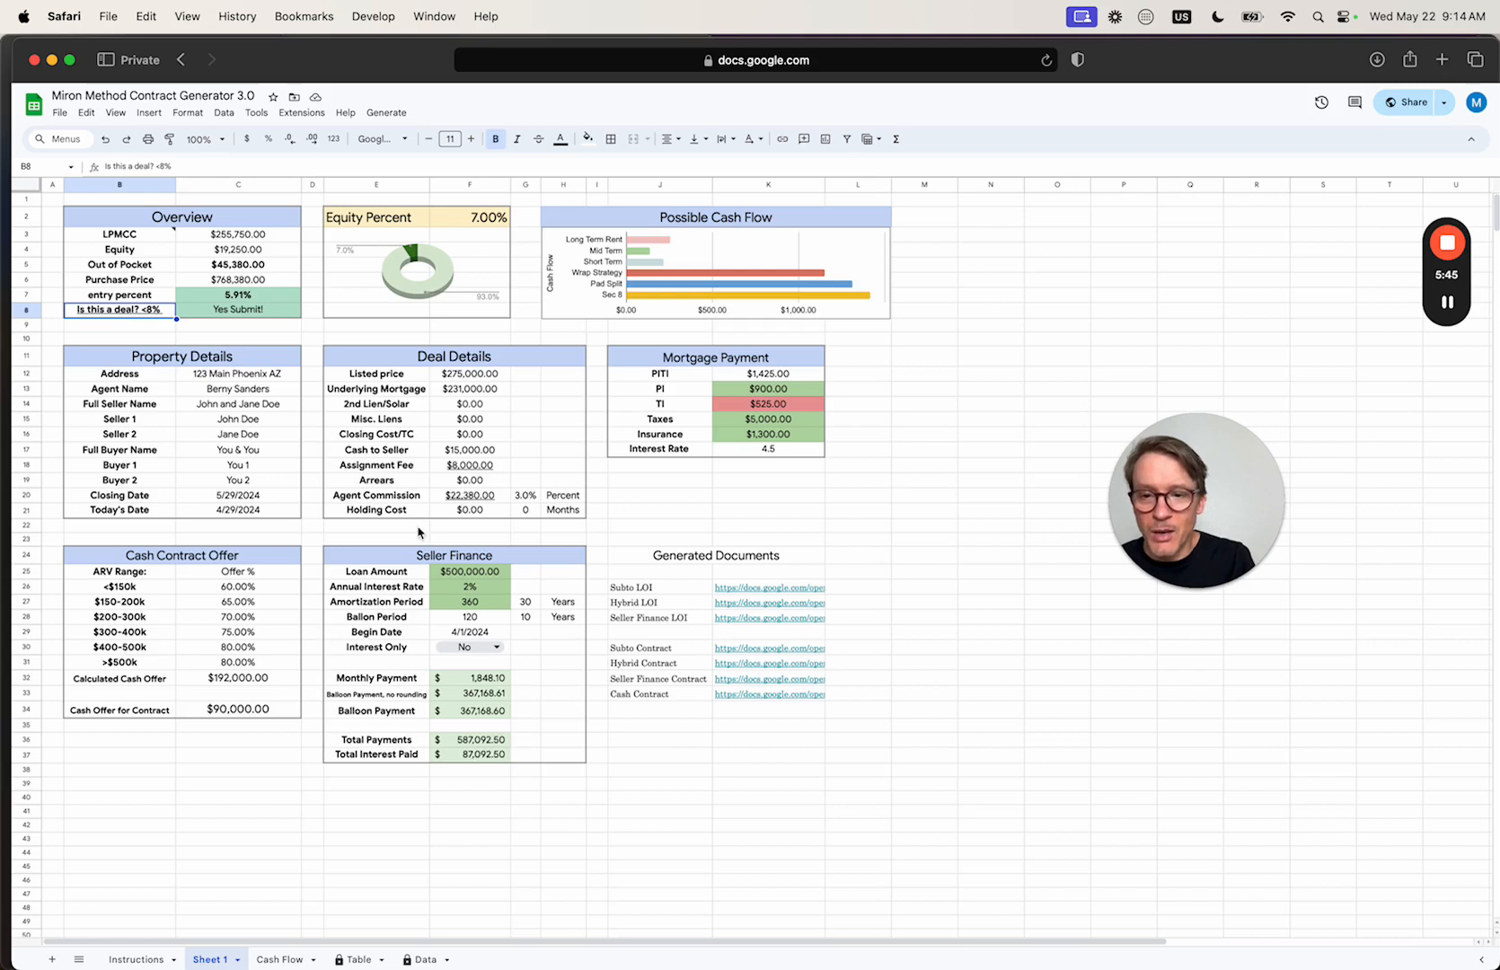
left_click(462, 452)
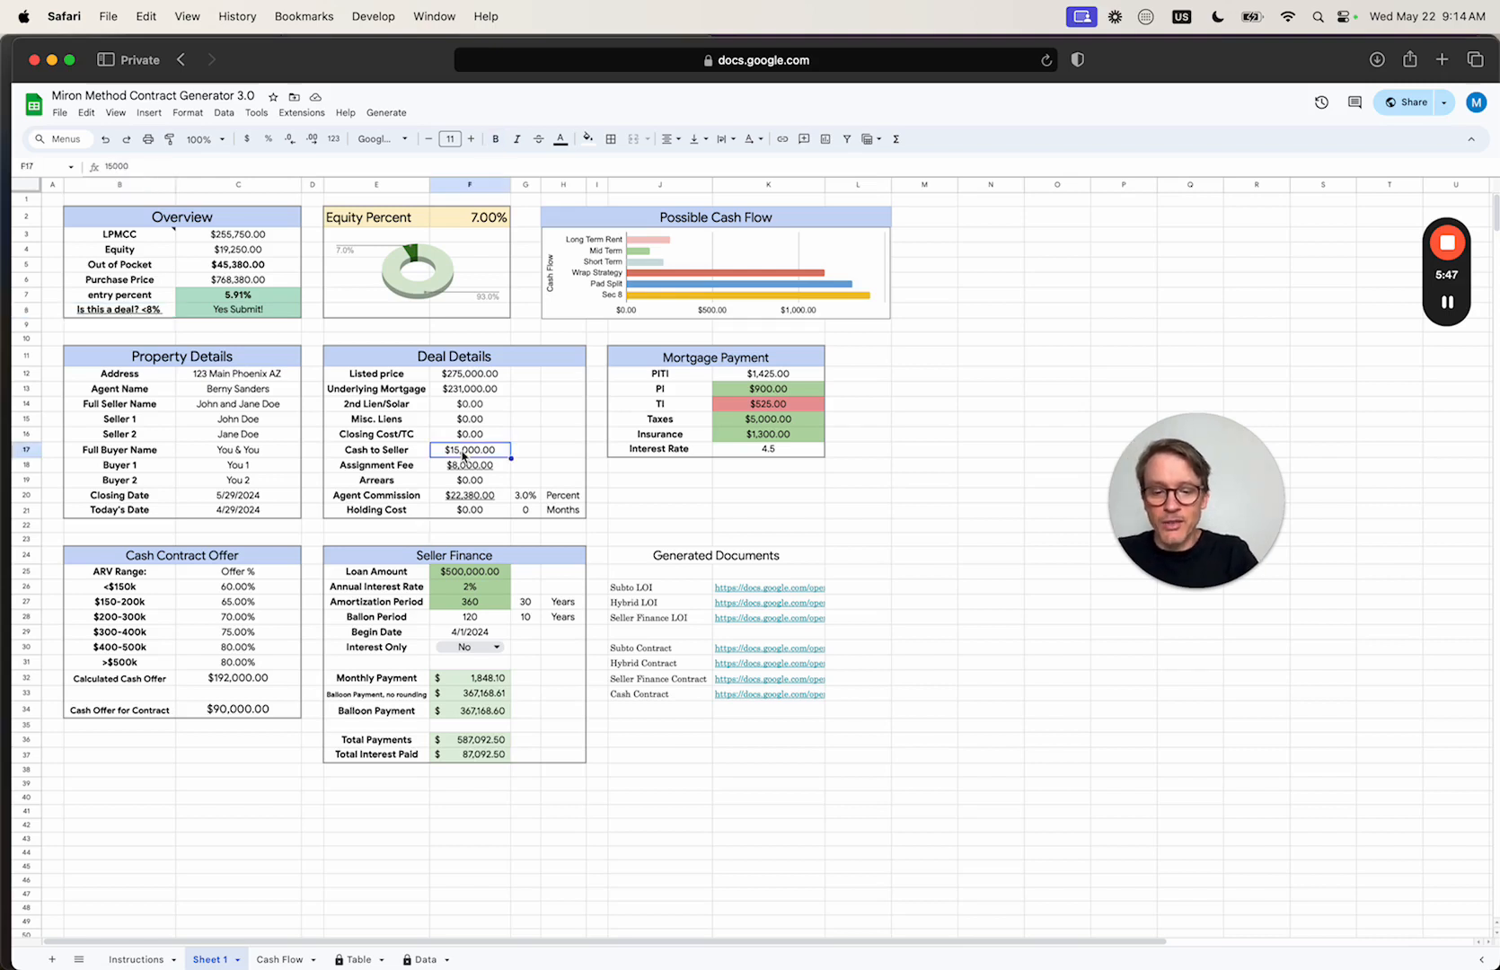
type("30000")
key("Return")
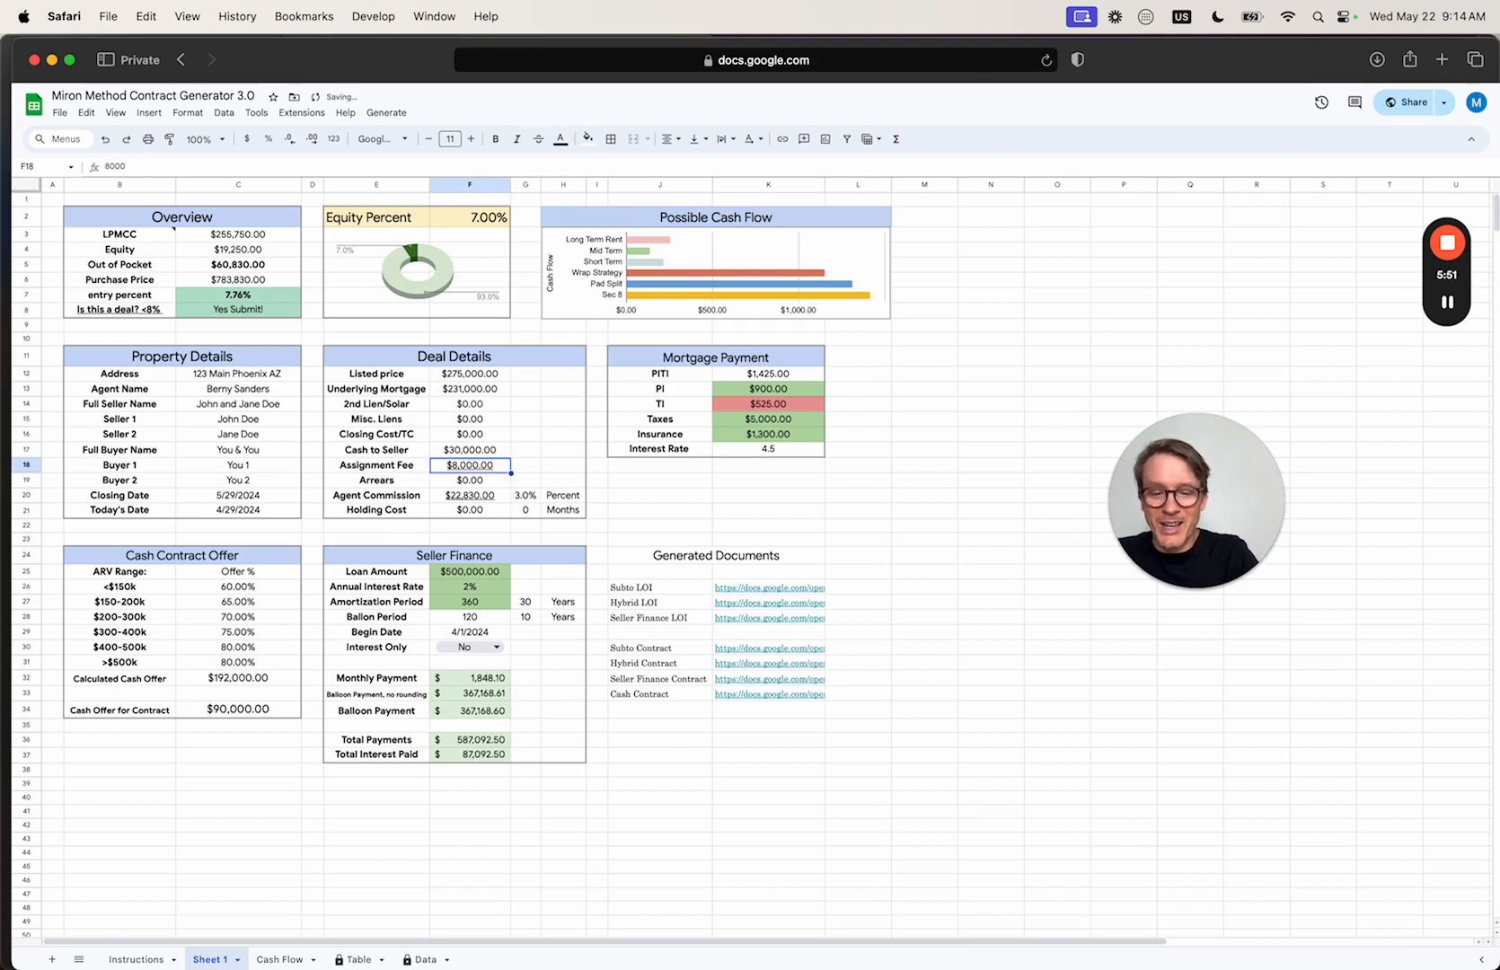
type("15000")
key("Return")
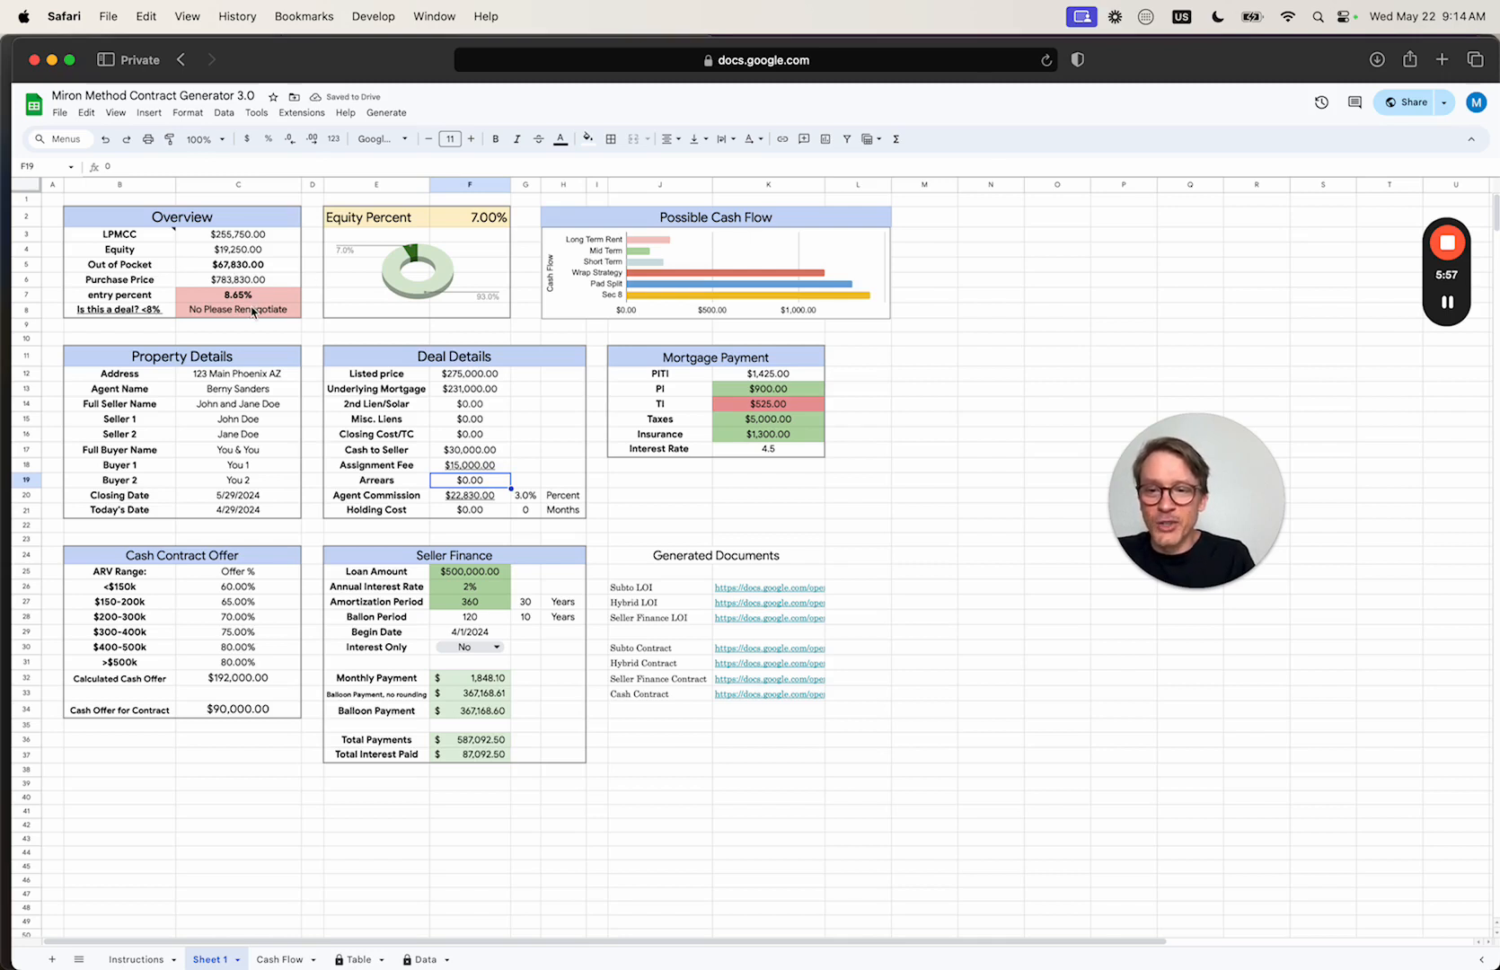
Lower Cash to Seller in the Deal Details table to $20,000
left_click(460, 454)
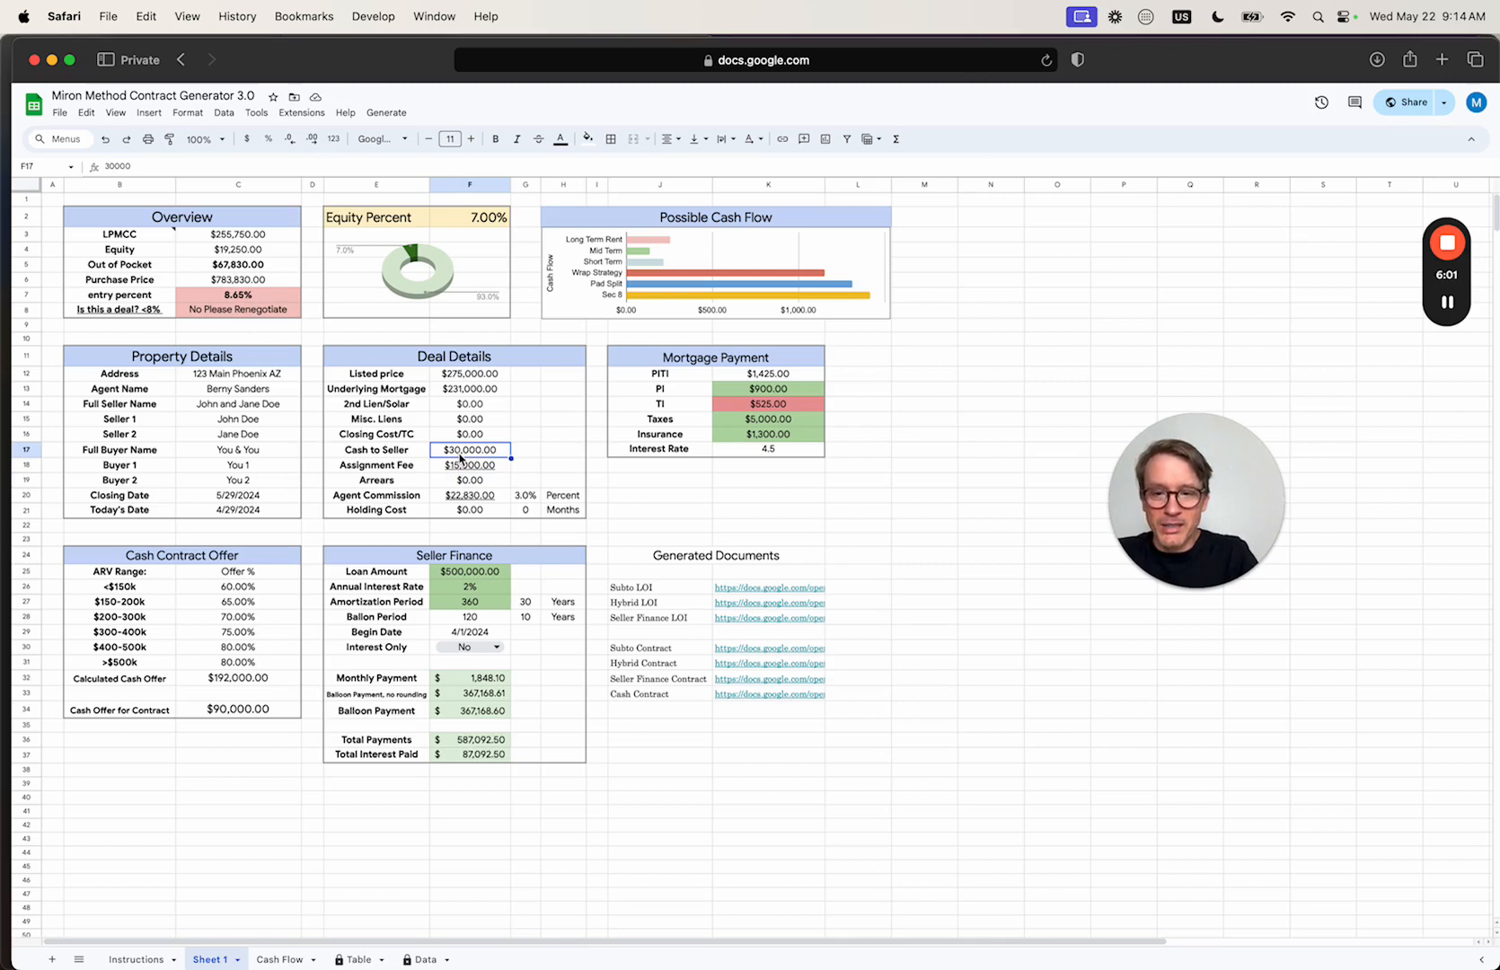
type("20000")
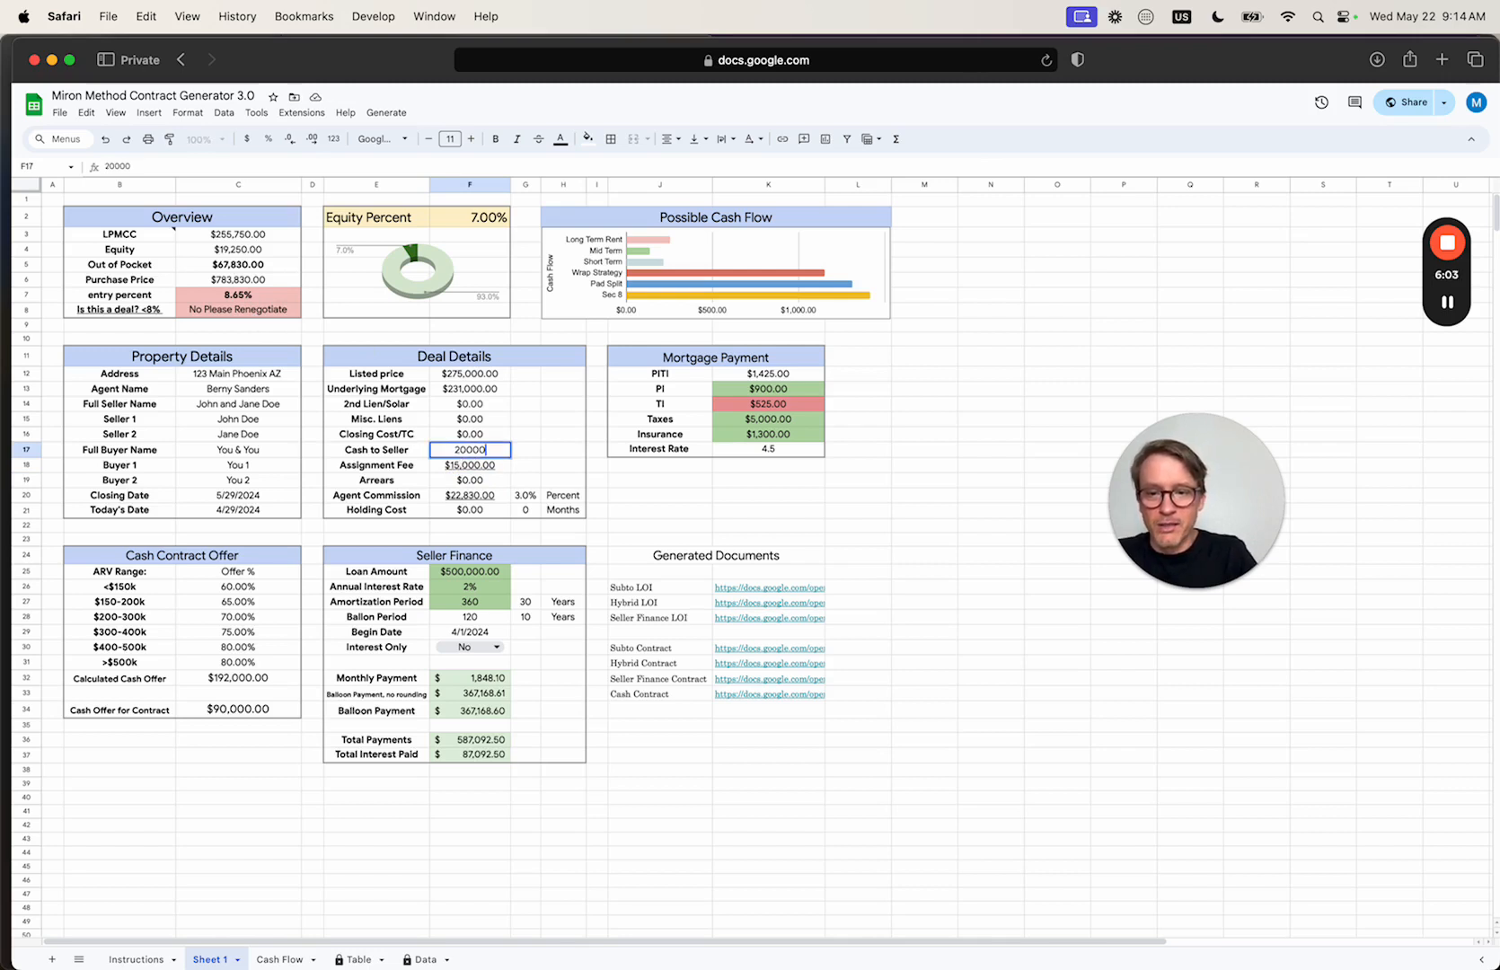
key("Return")
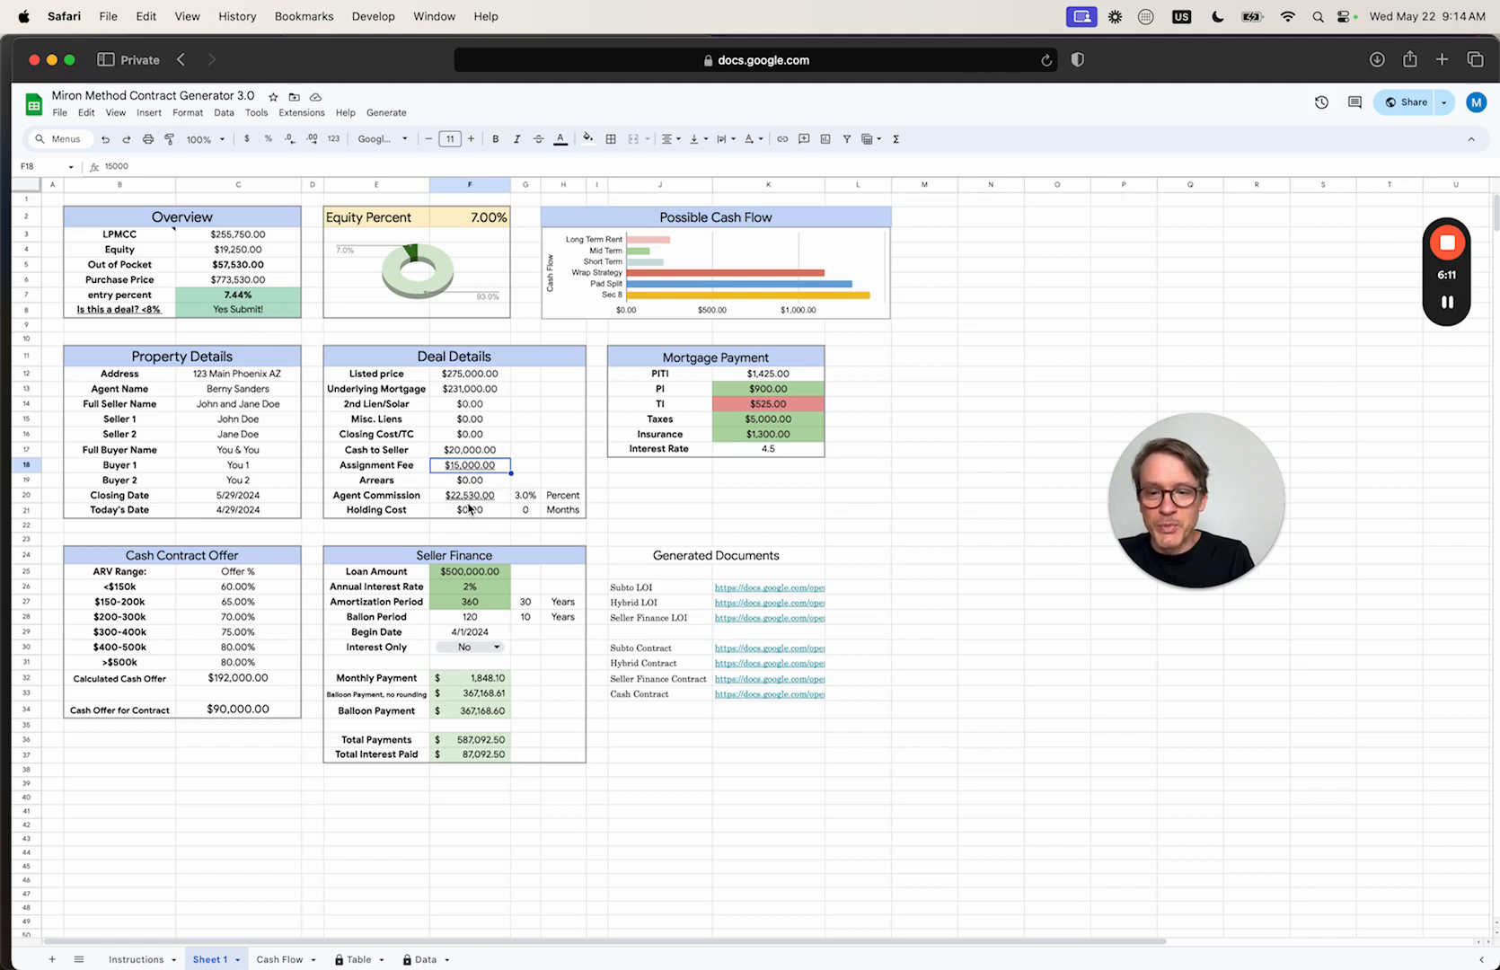
Try Agent Commission rates of 2%, 1%, 0%, 1% and 3% in the Deal Details table
left_click(525, 495)
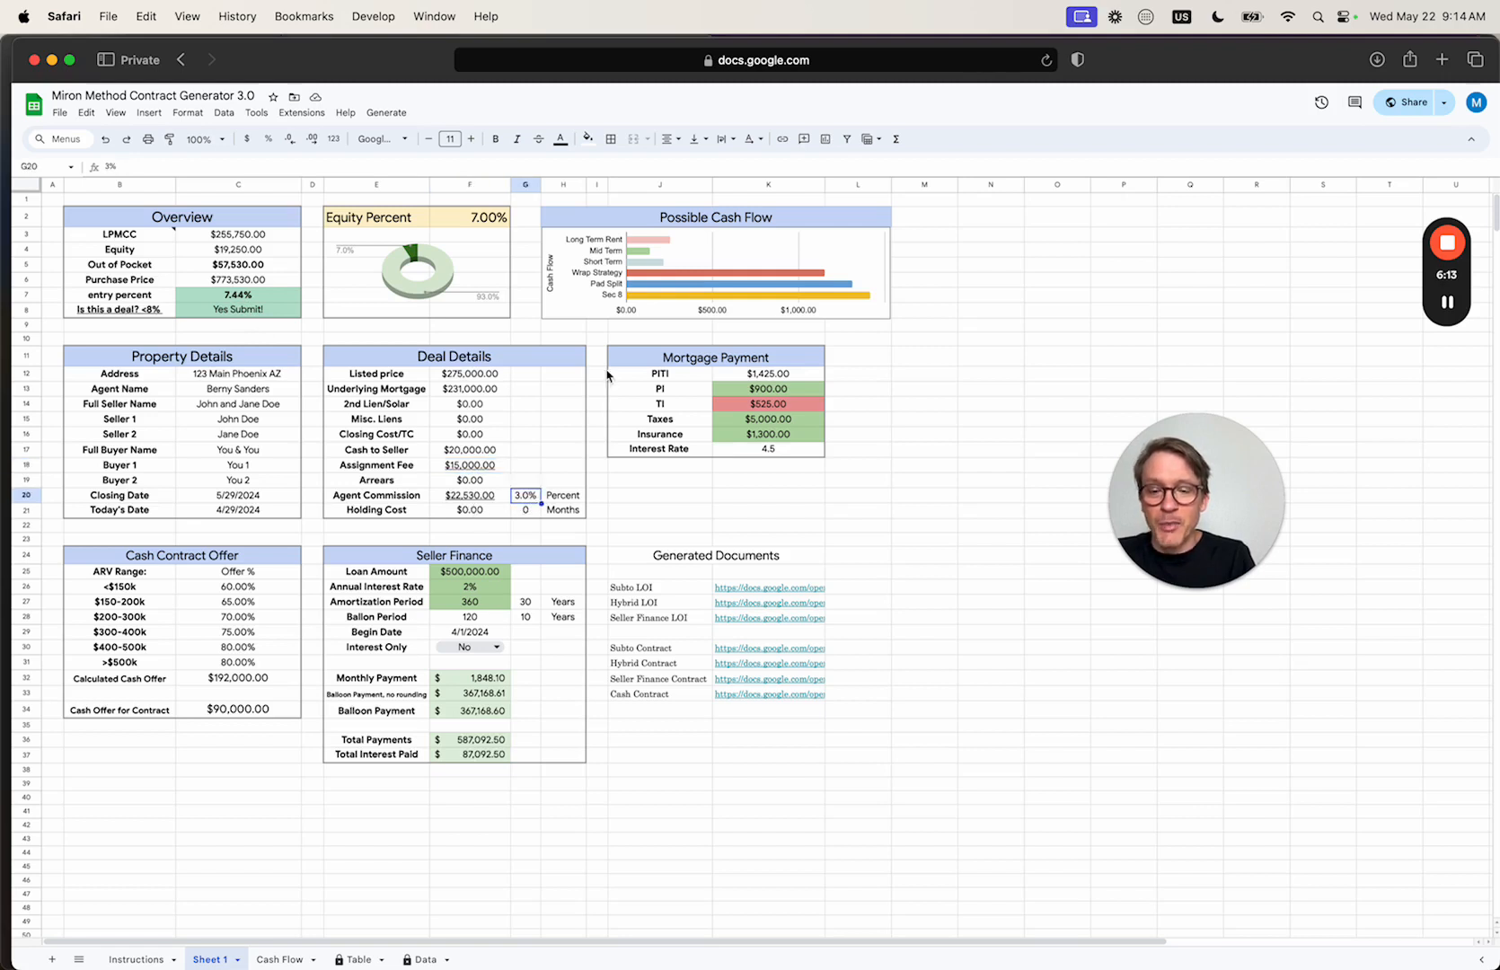
type("2")
key("Return")
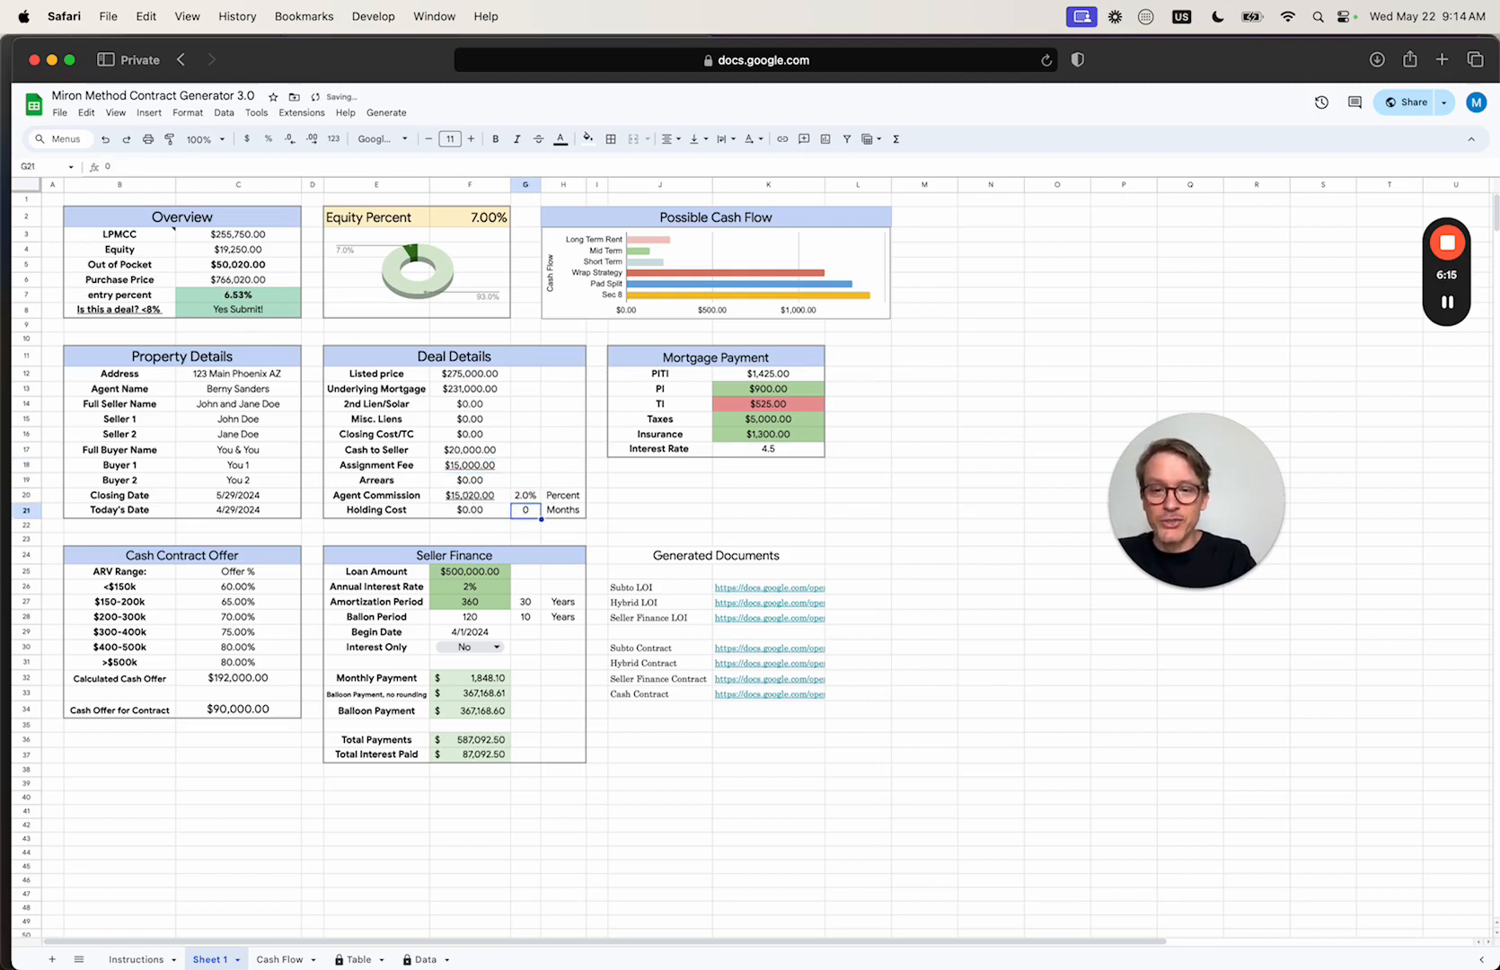
key("Up")
type("1")
key("Return")
key("Up")
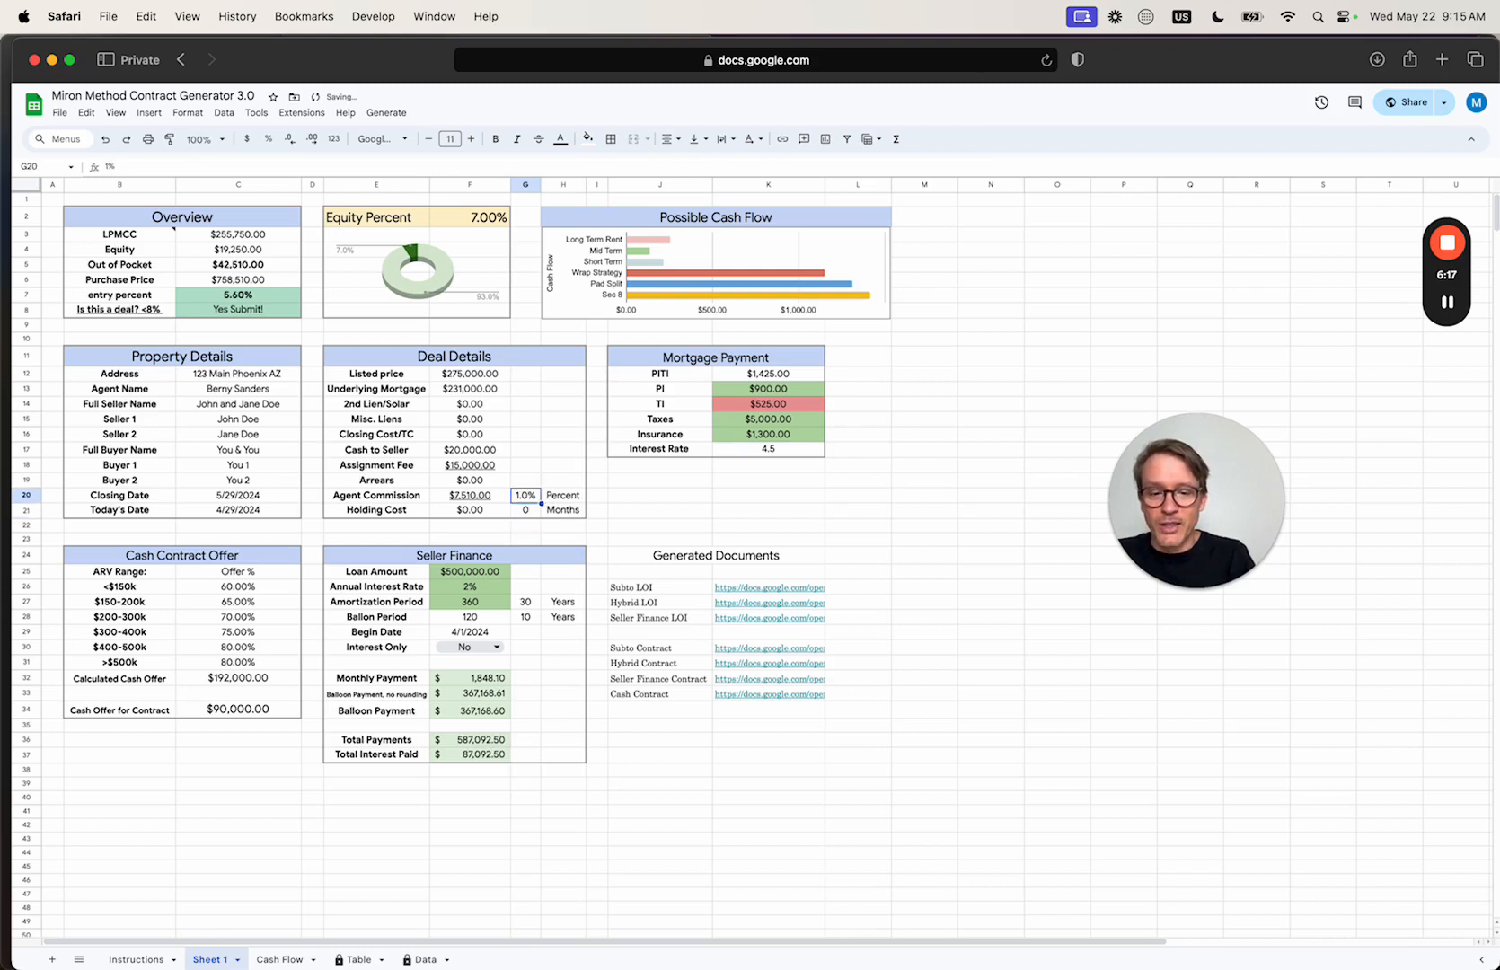
type("0")
key("Return")
key("Up")
type("1")
key("Return")
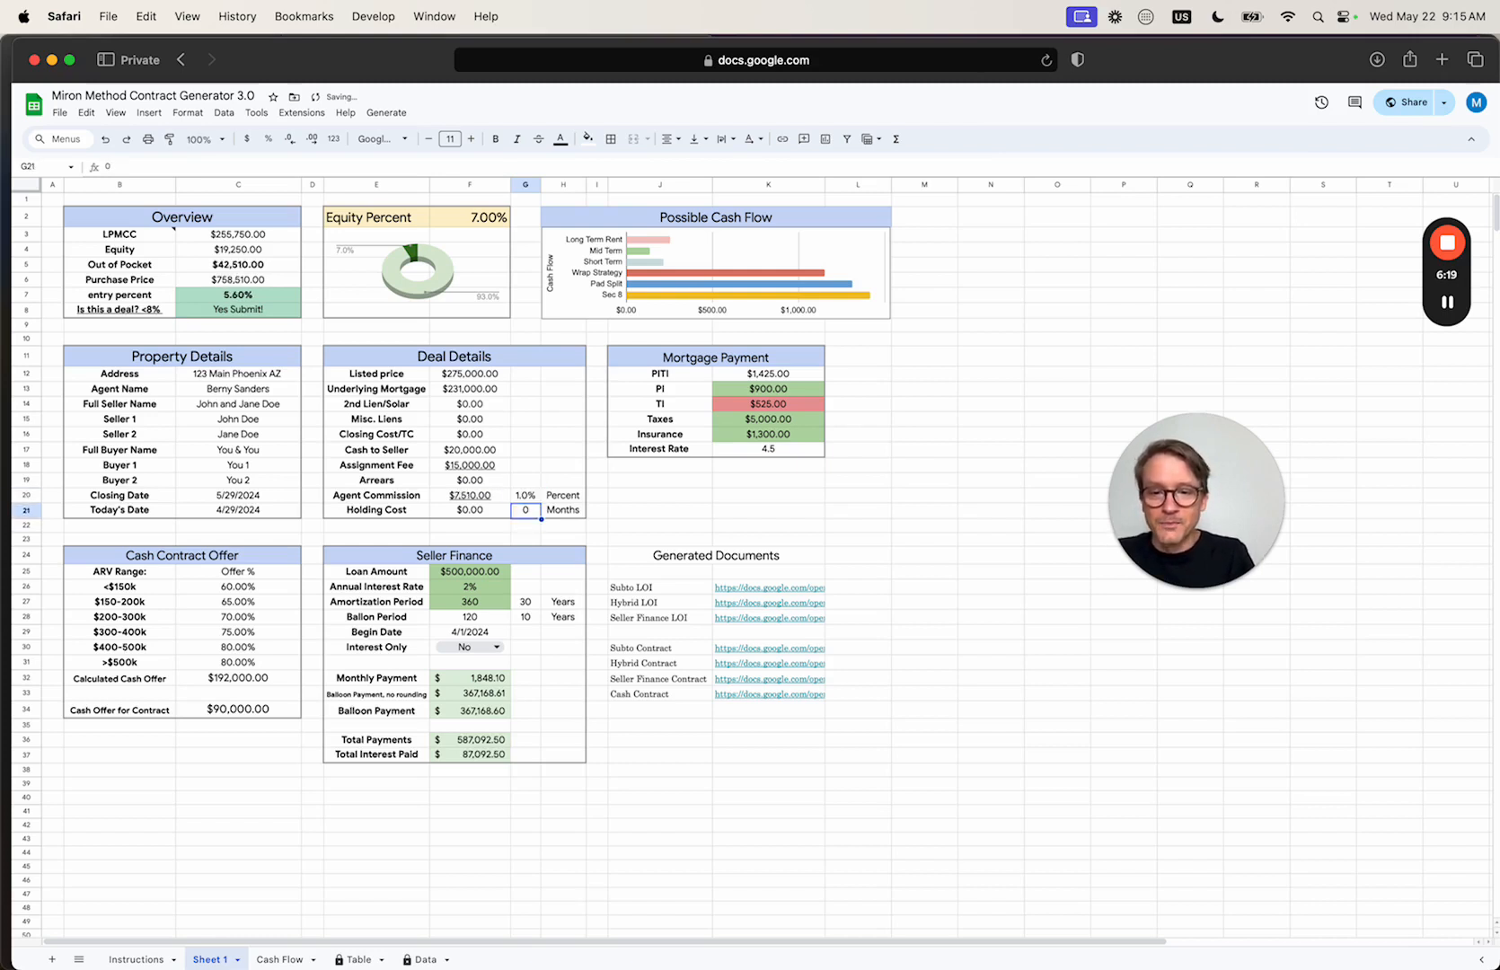
key("Up")
type("3")
key("Return")
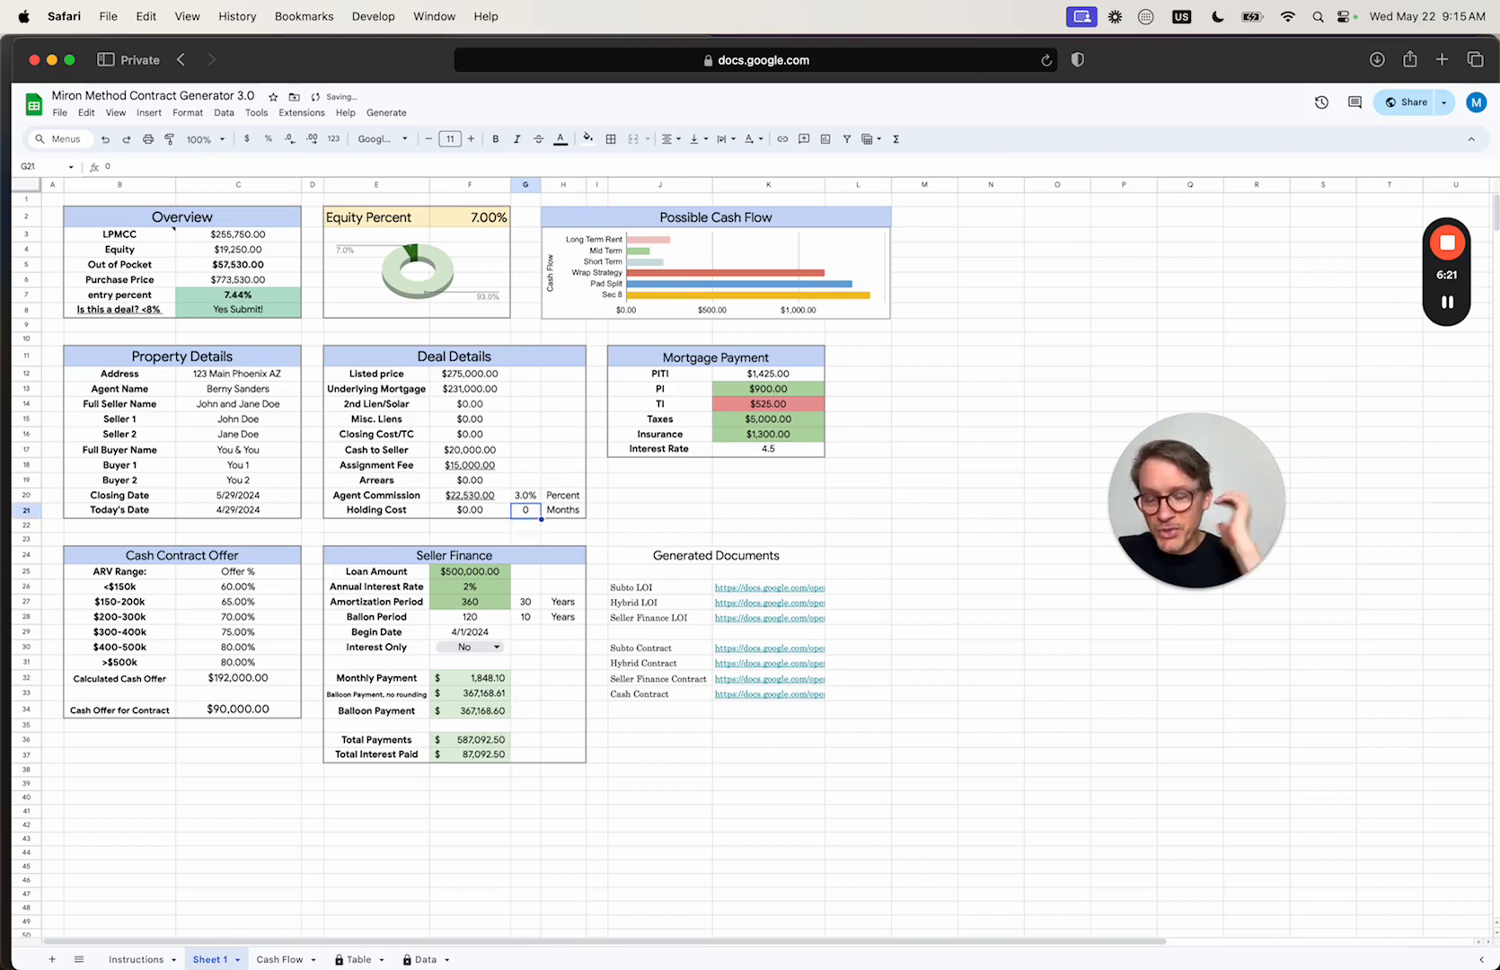
Set the Agent Commission rate in the Deal Details table to 2.5%
key("Up")
type("2.5")
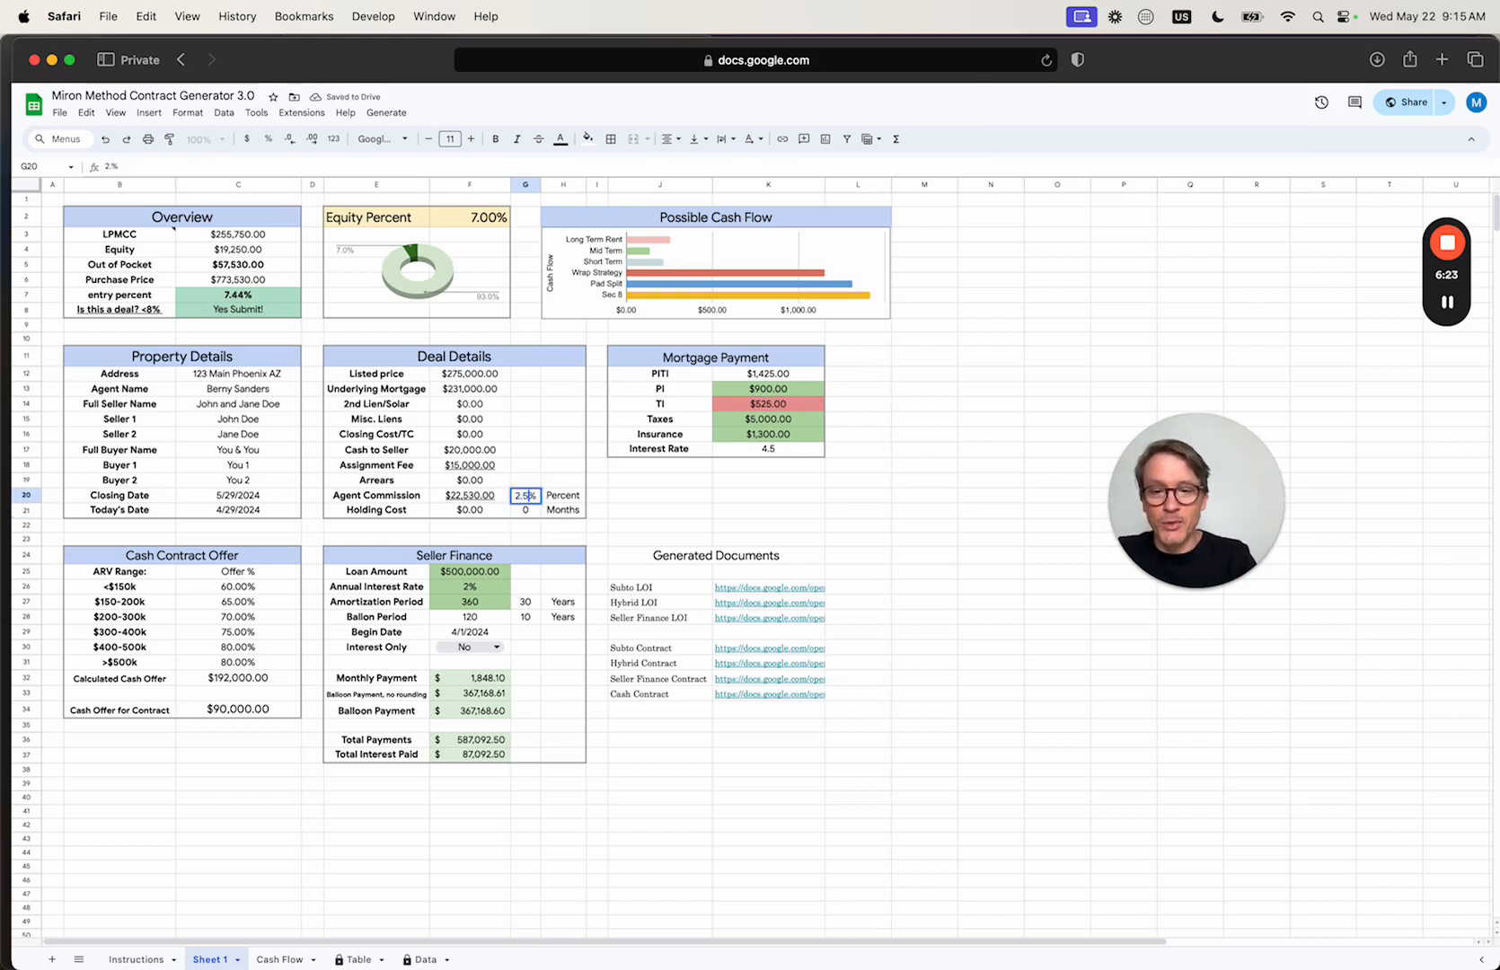
key("Return")
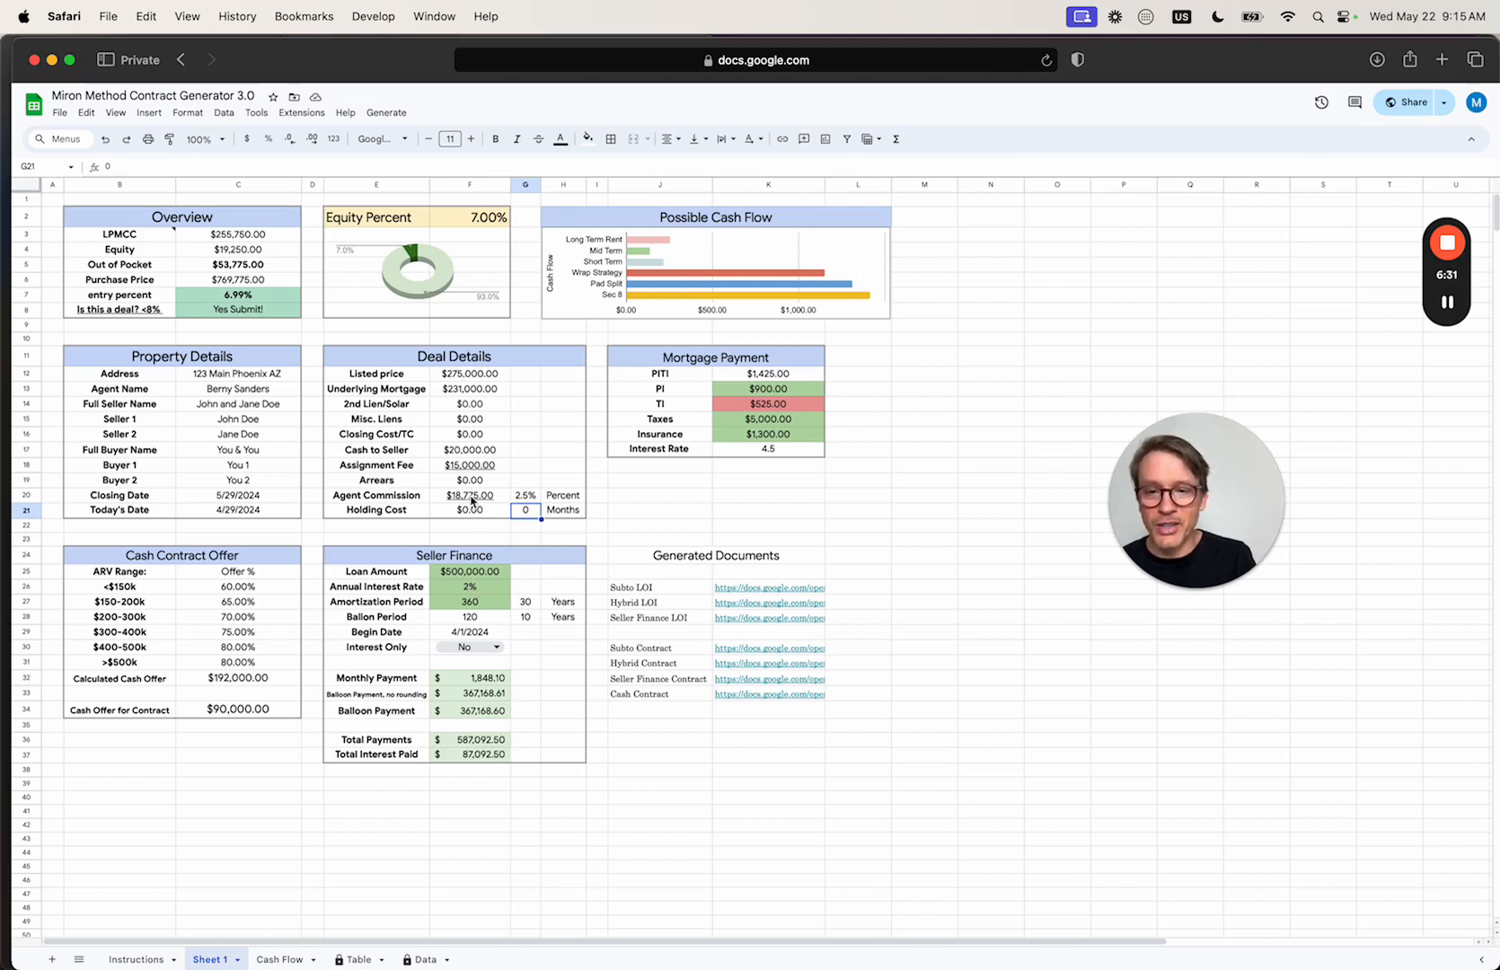
Set the Loan Amount in the Seller Finance table to $0 and check the Agent Commission amount in Deal Details
left_click(475, 573)
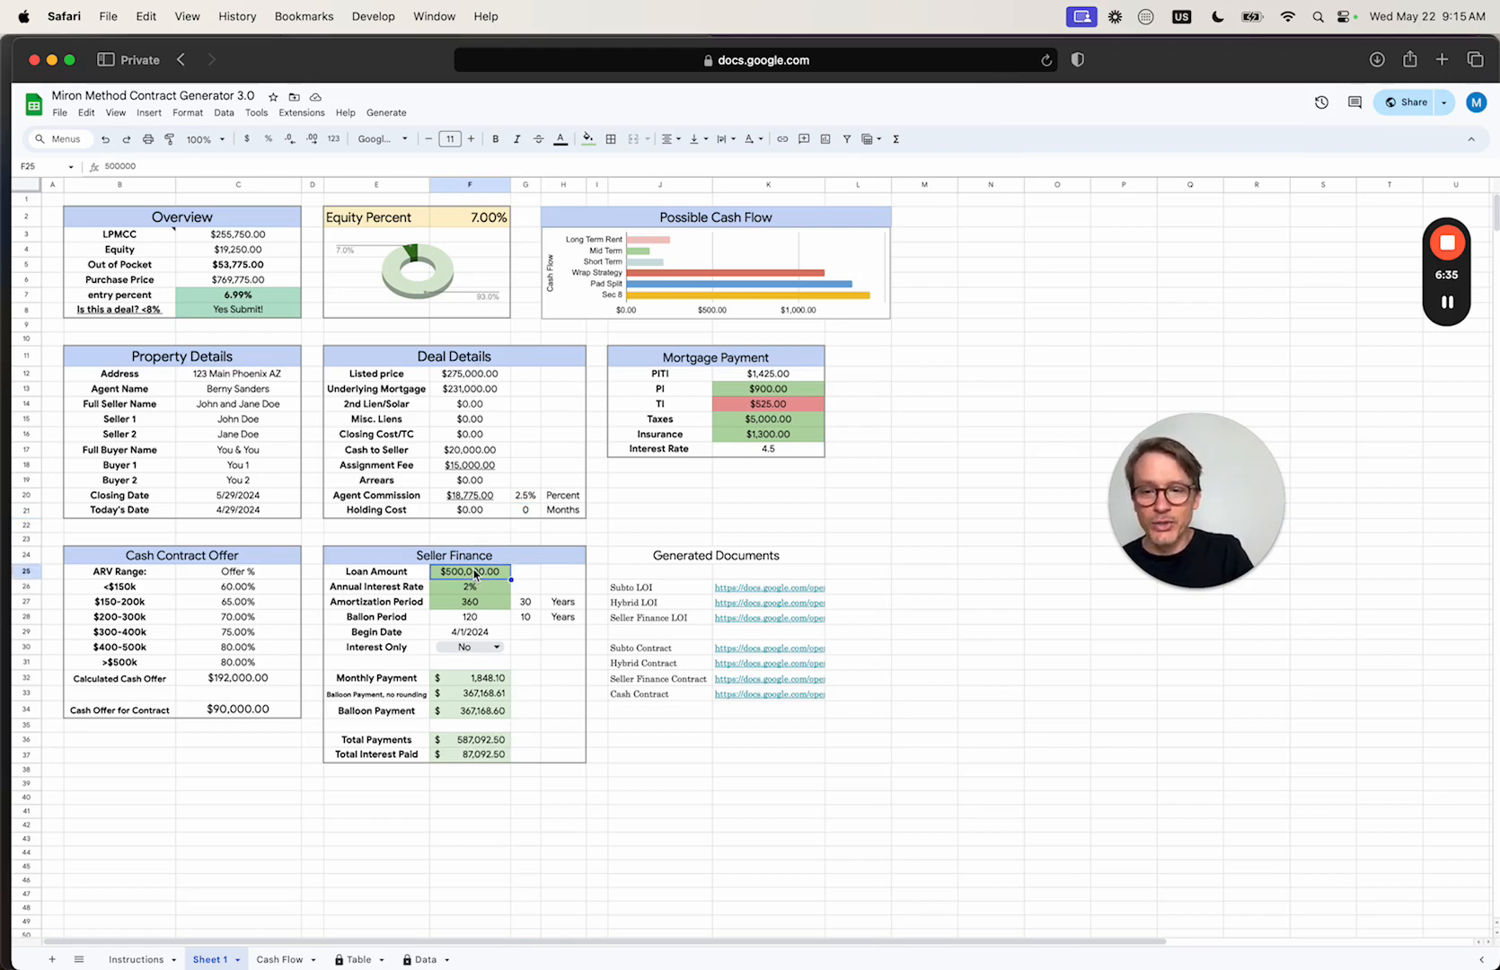
type("0")
key("Return")
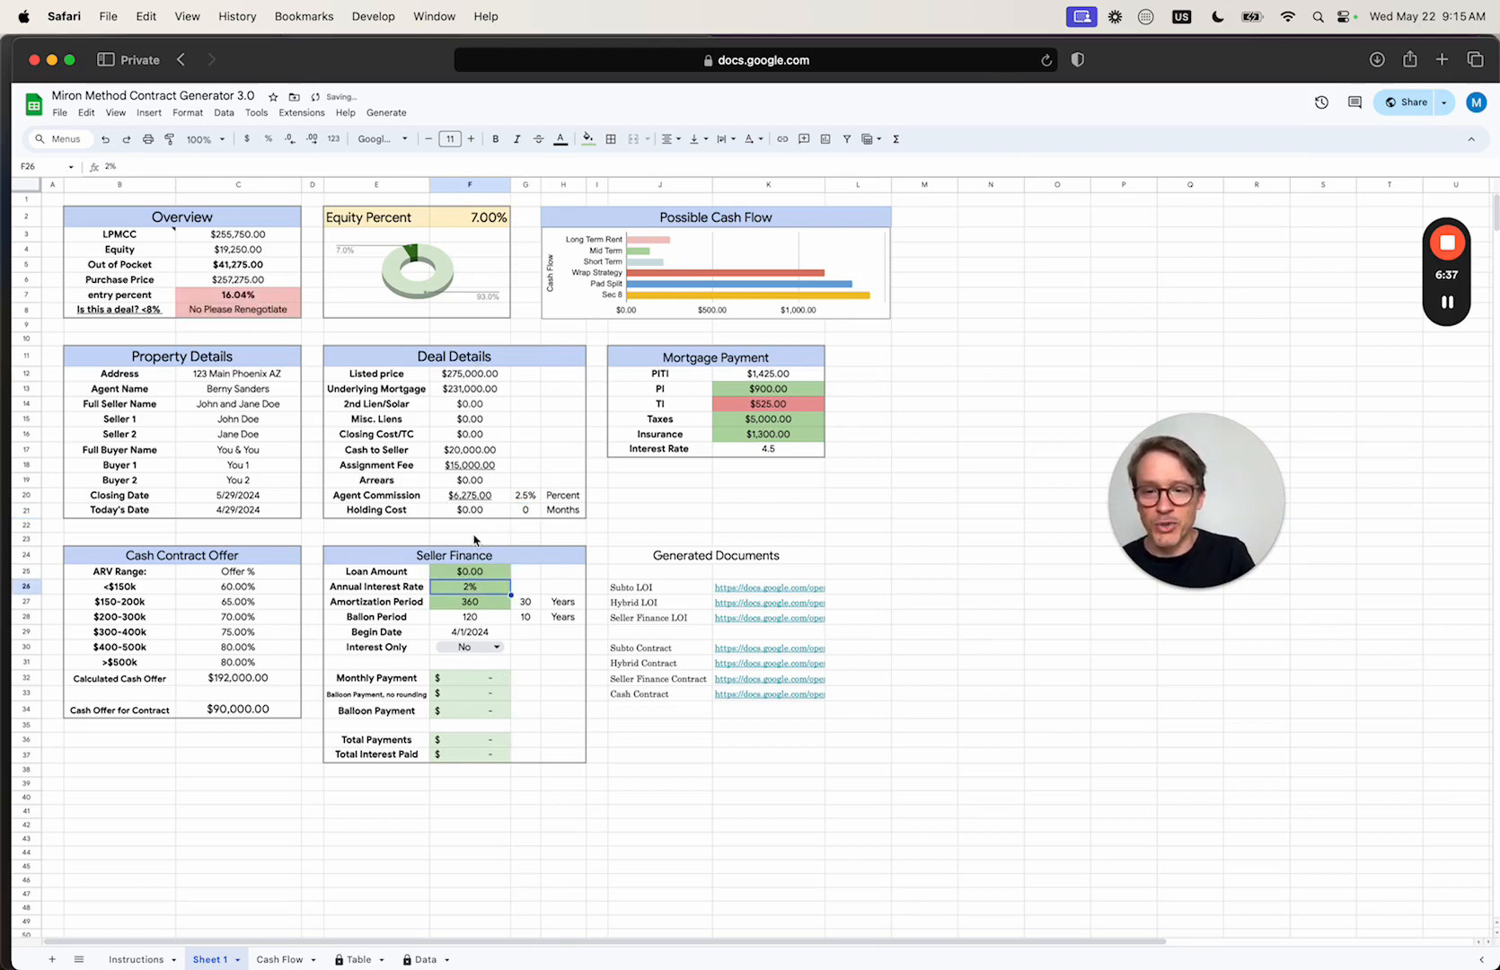
left_click(468, 501)
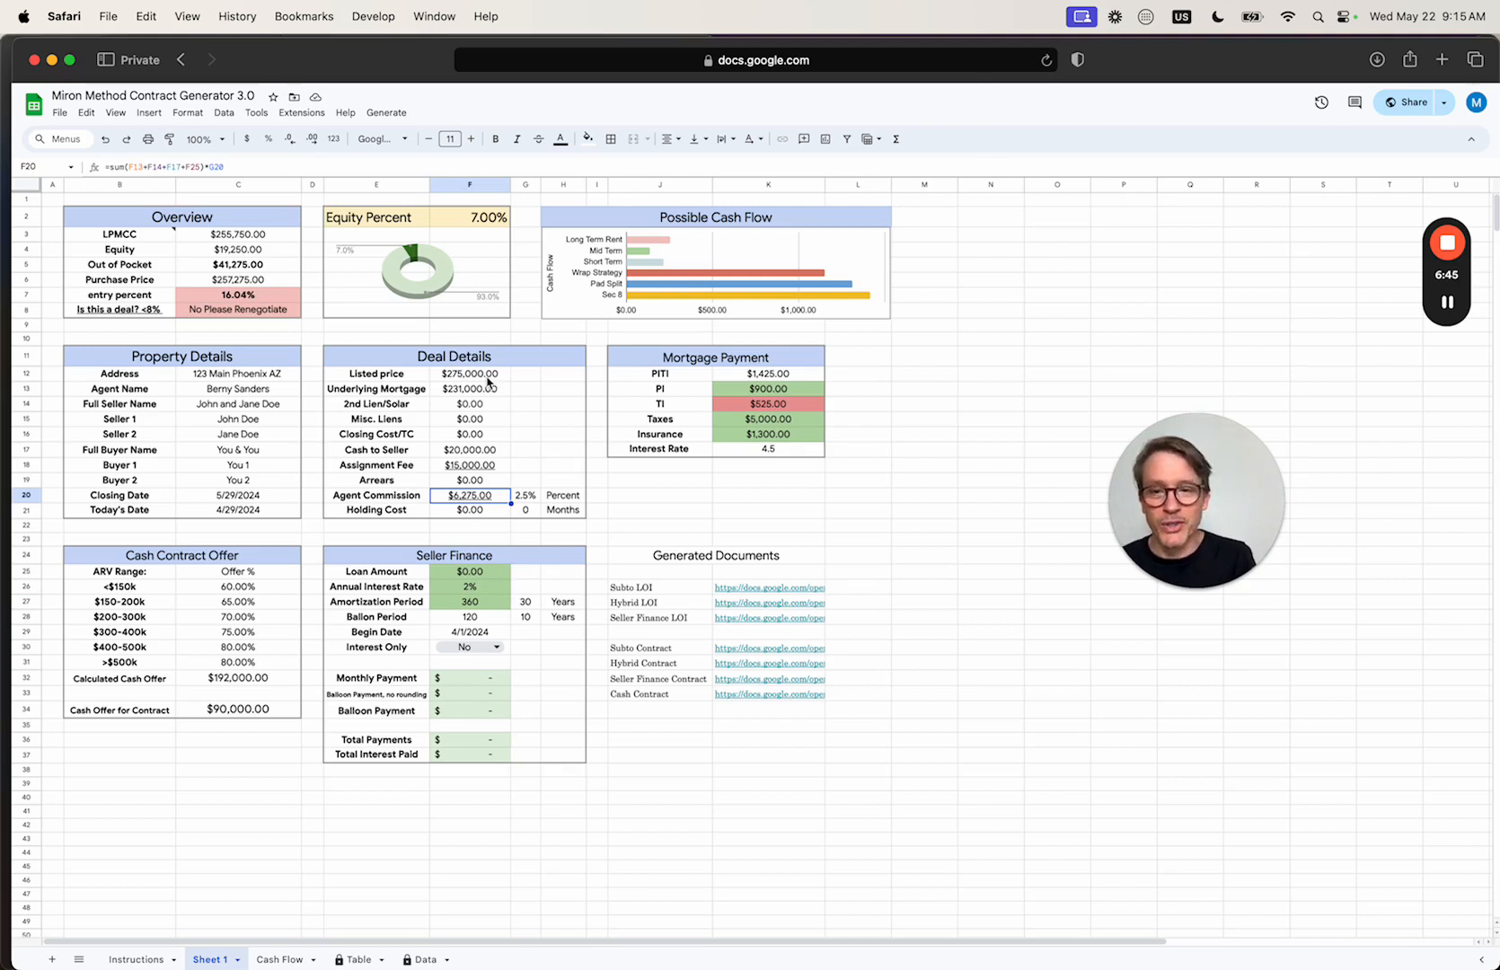
Set Cash to Seller to $7,000 and the Assignment Fee to $5,000 in the Deal Details table
left_click(482, 454)
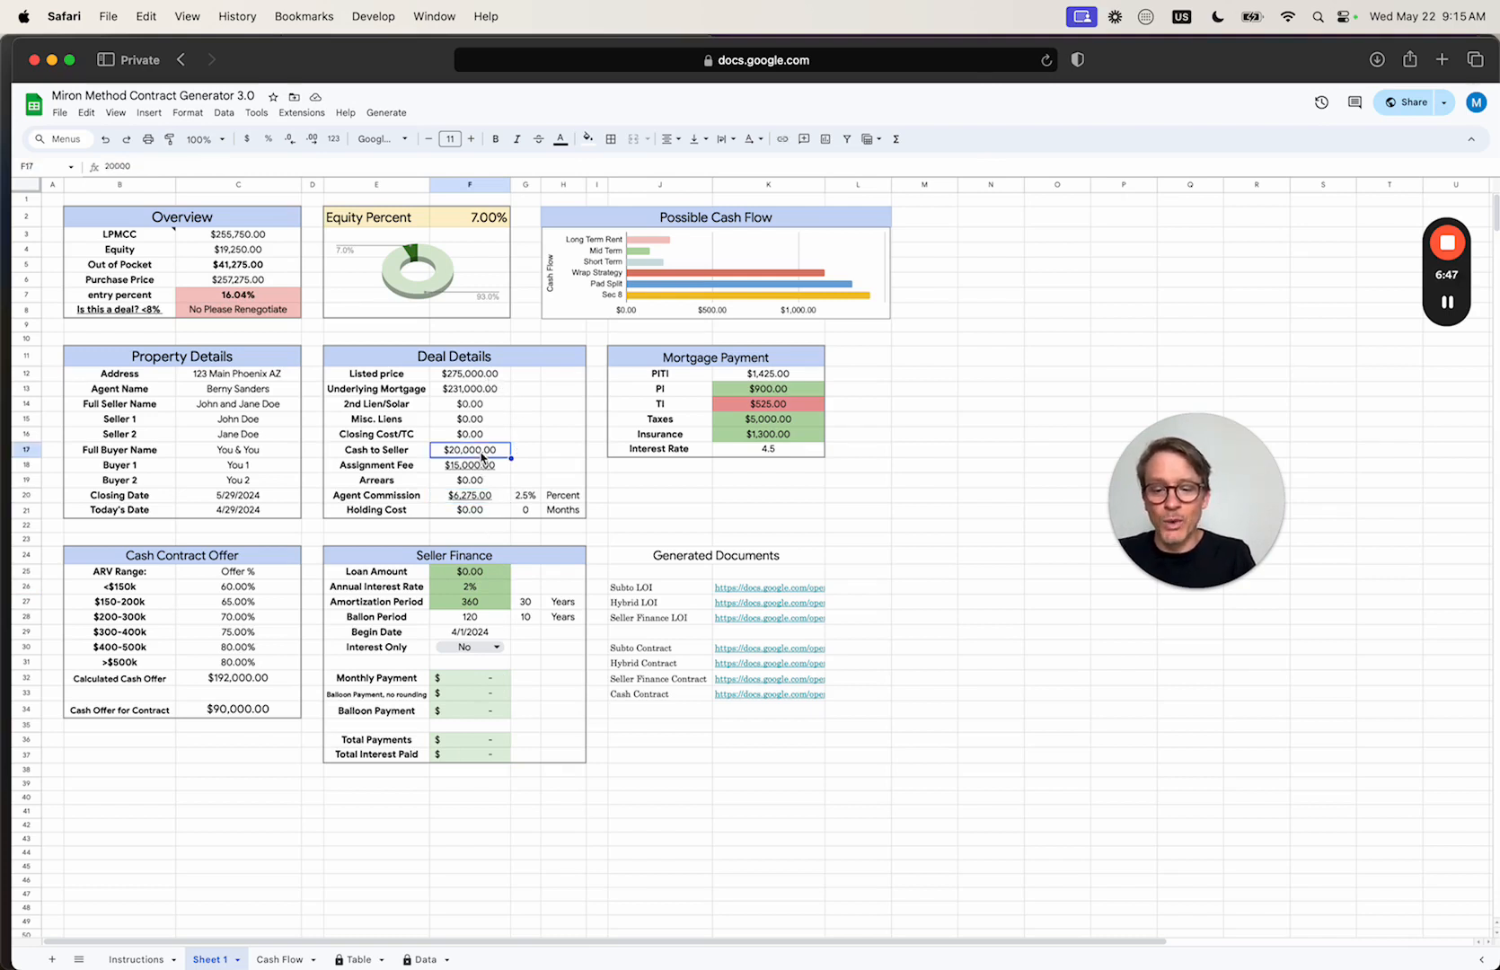
type("7000")
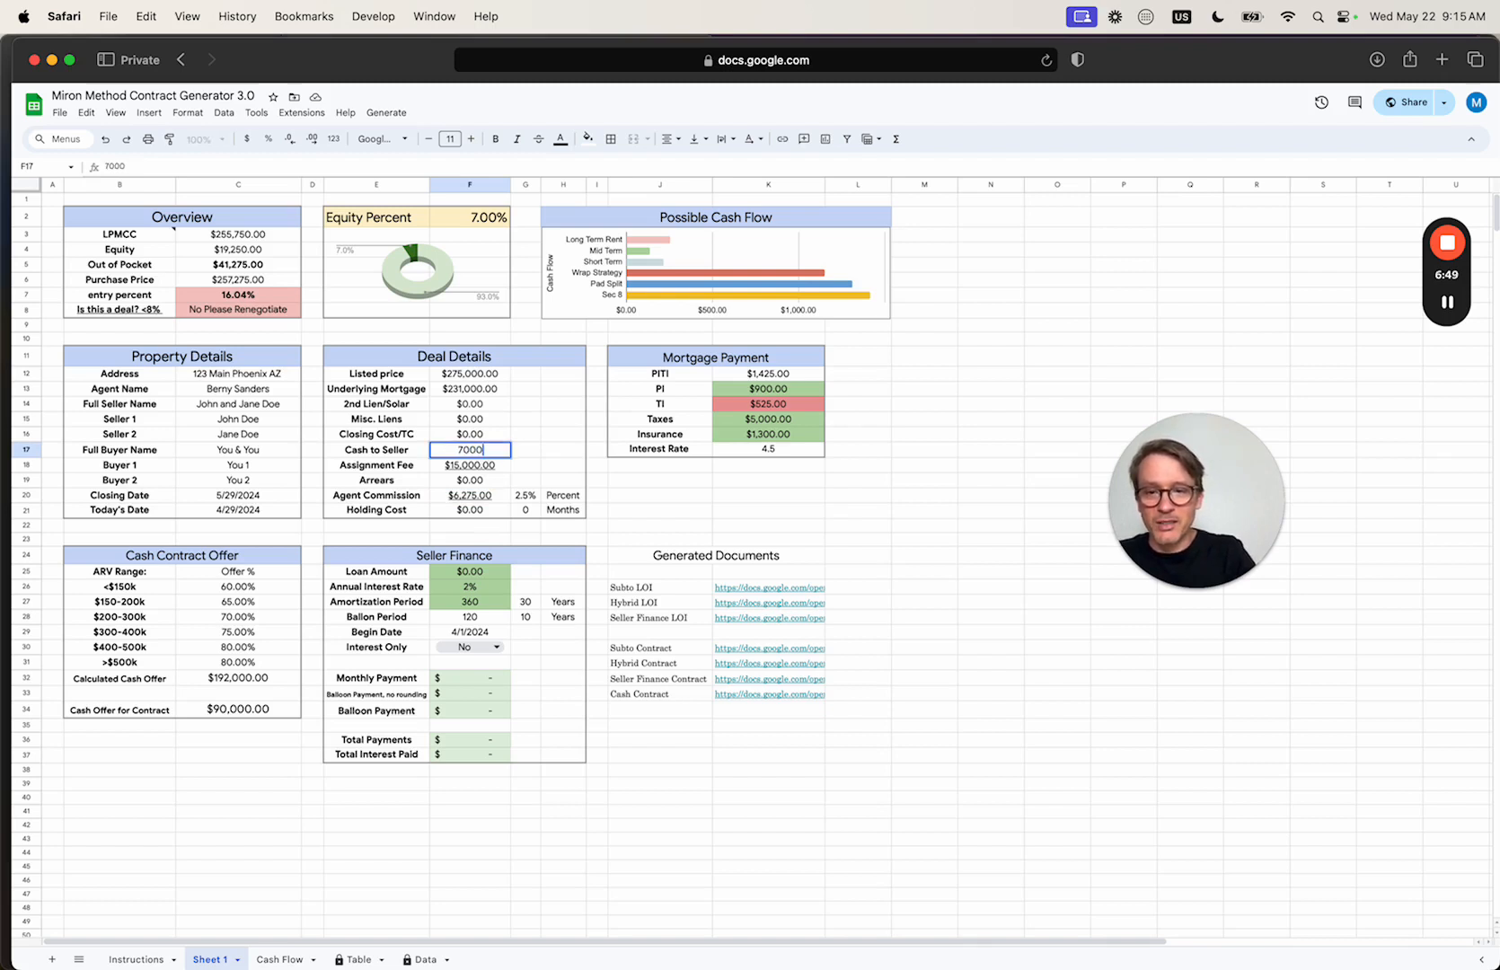
key("Return")
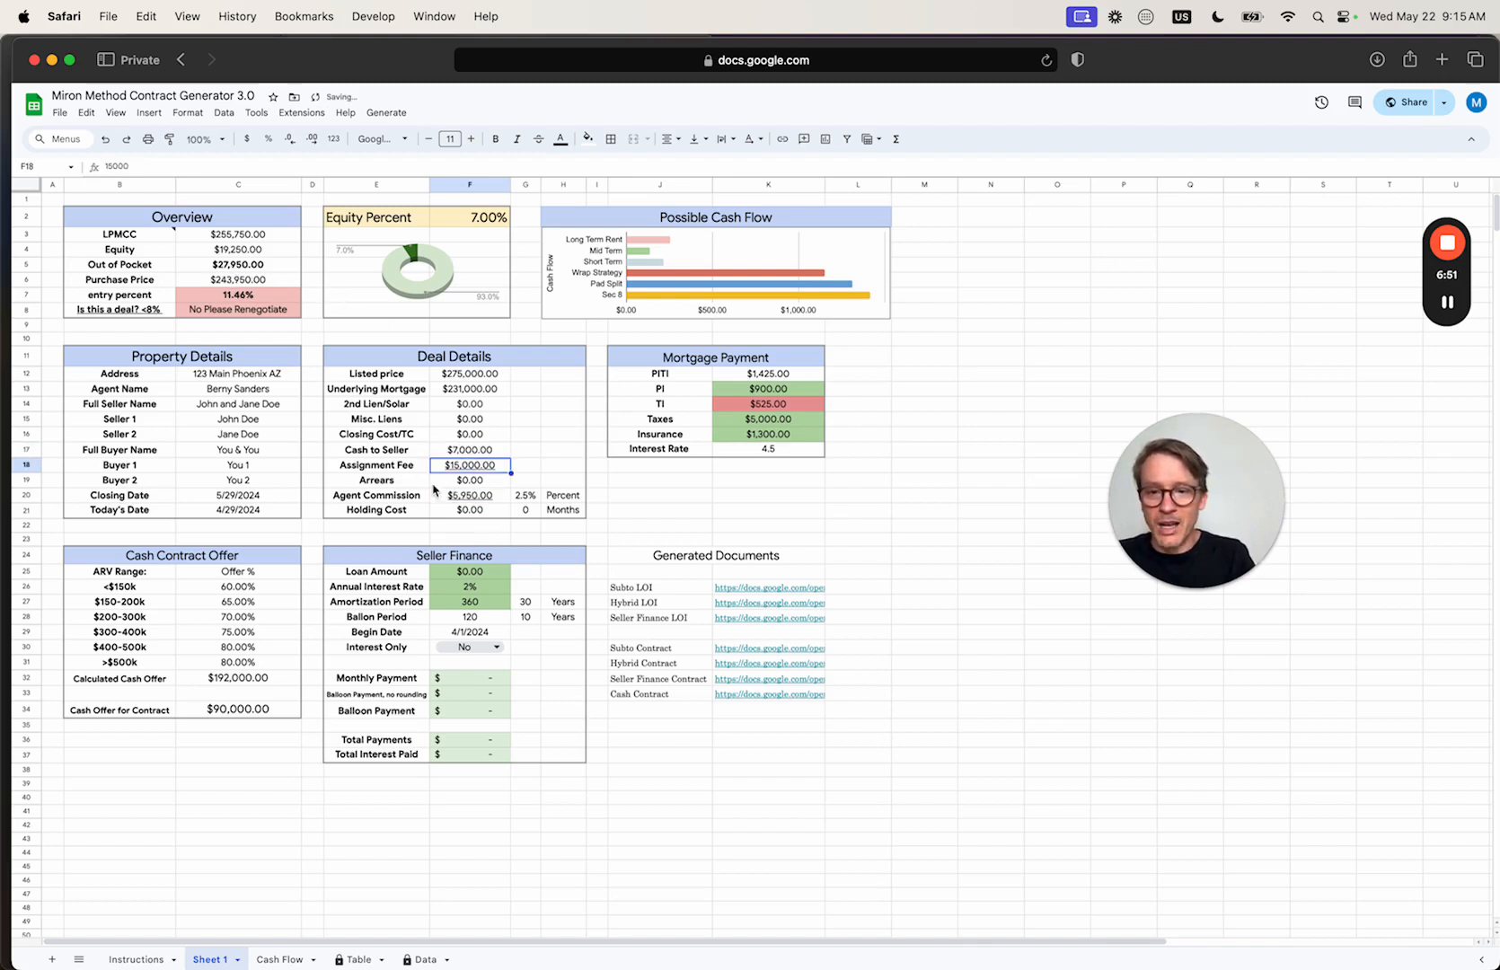
type("5,00")
type("00")
key("Return")
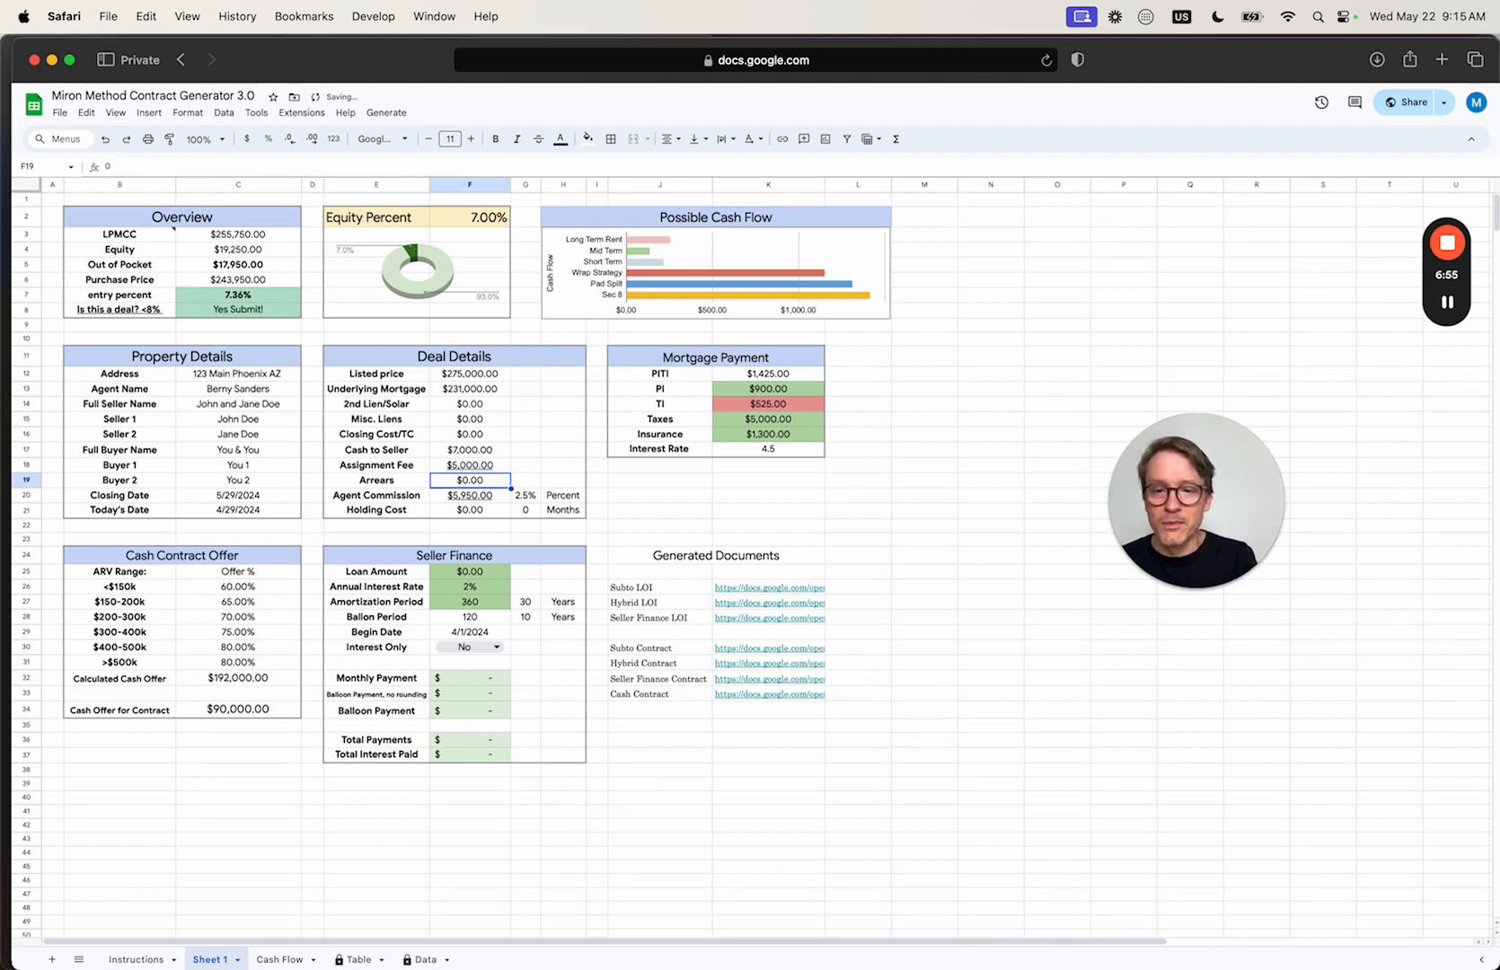
Lower Cash to Seller to $3,000 and raise the Assignment Fee to $7,000 in the Deal Details table
left_click(469, 500)
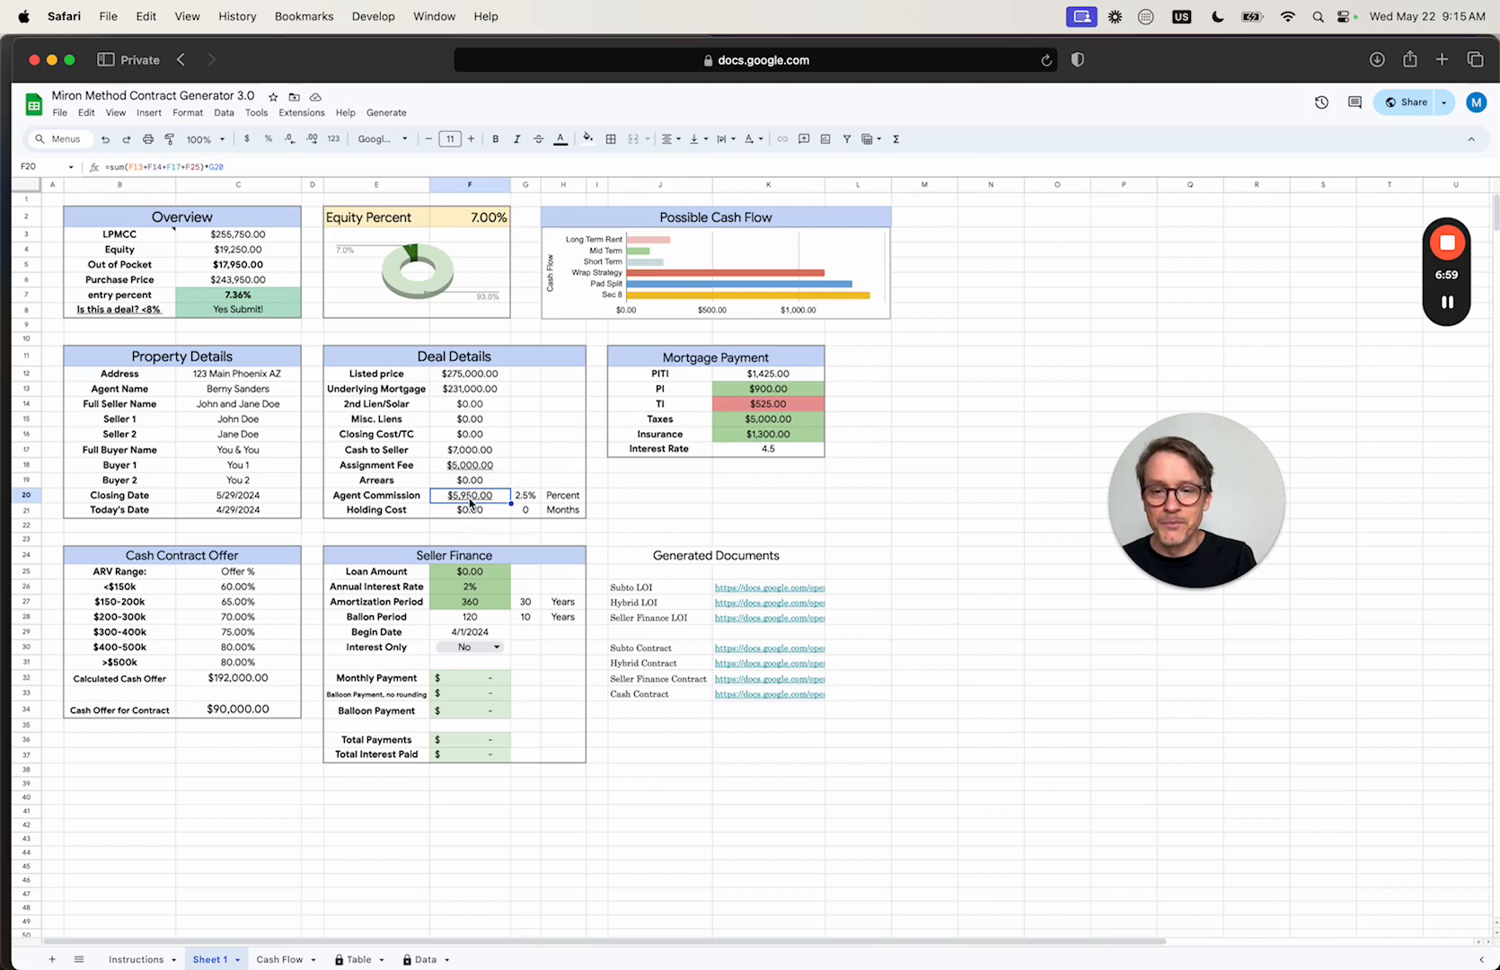
left_click(474, 453)
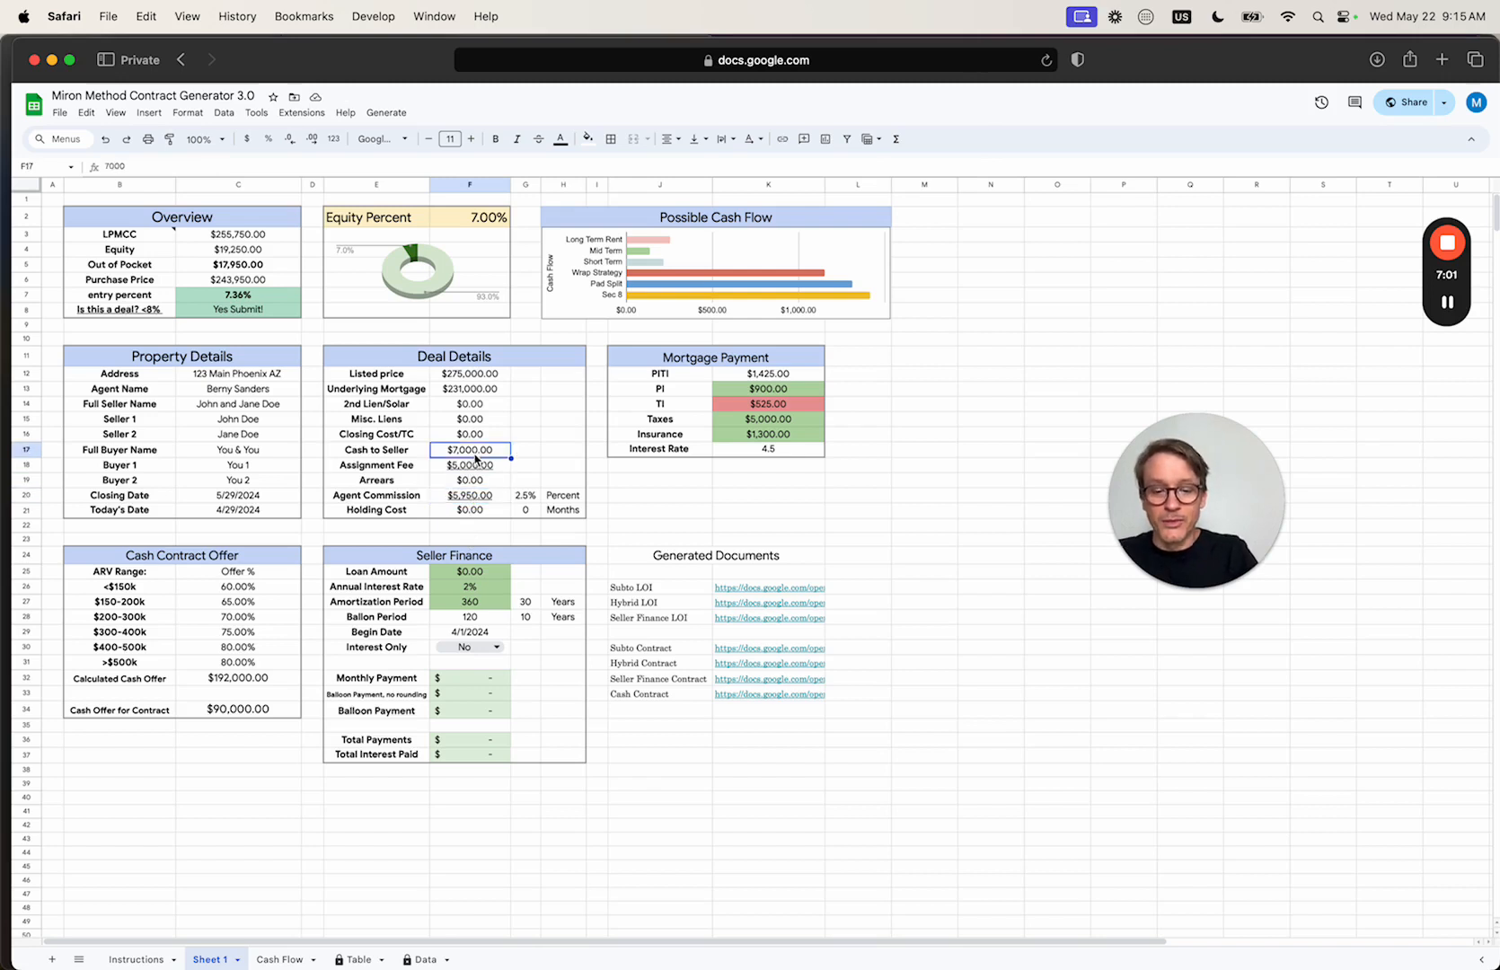
type("3000")
key("Return")
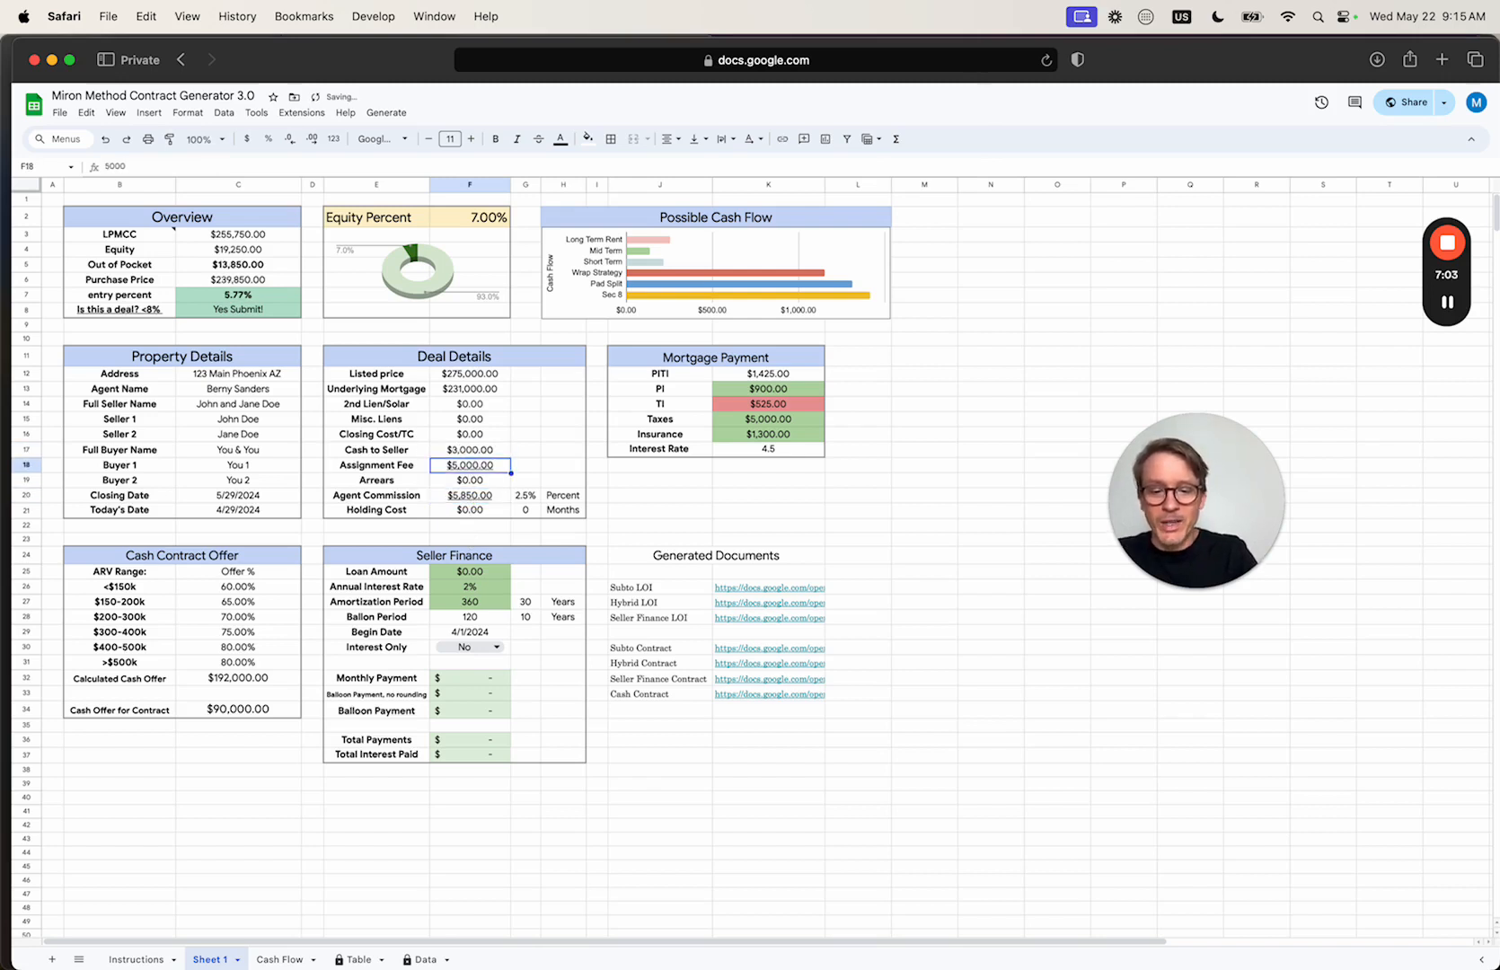
type("7000")
key("Return")
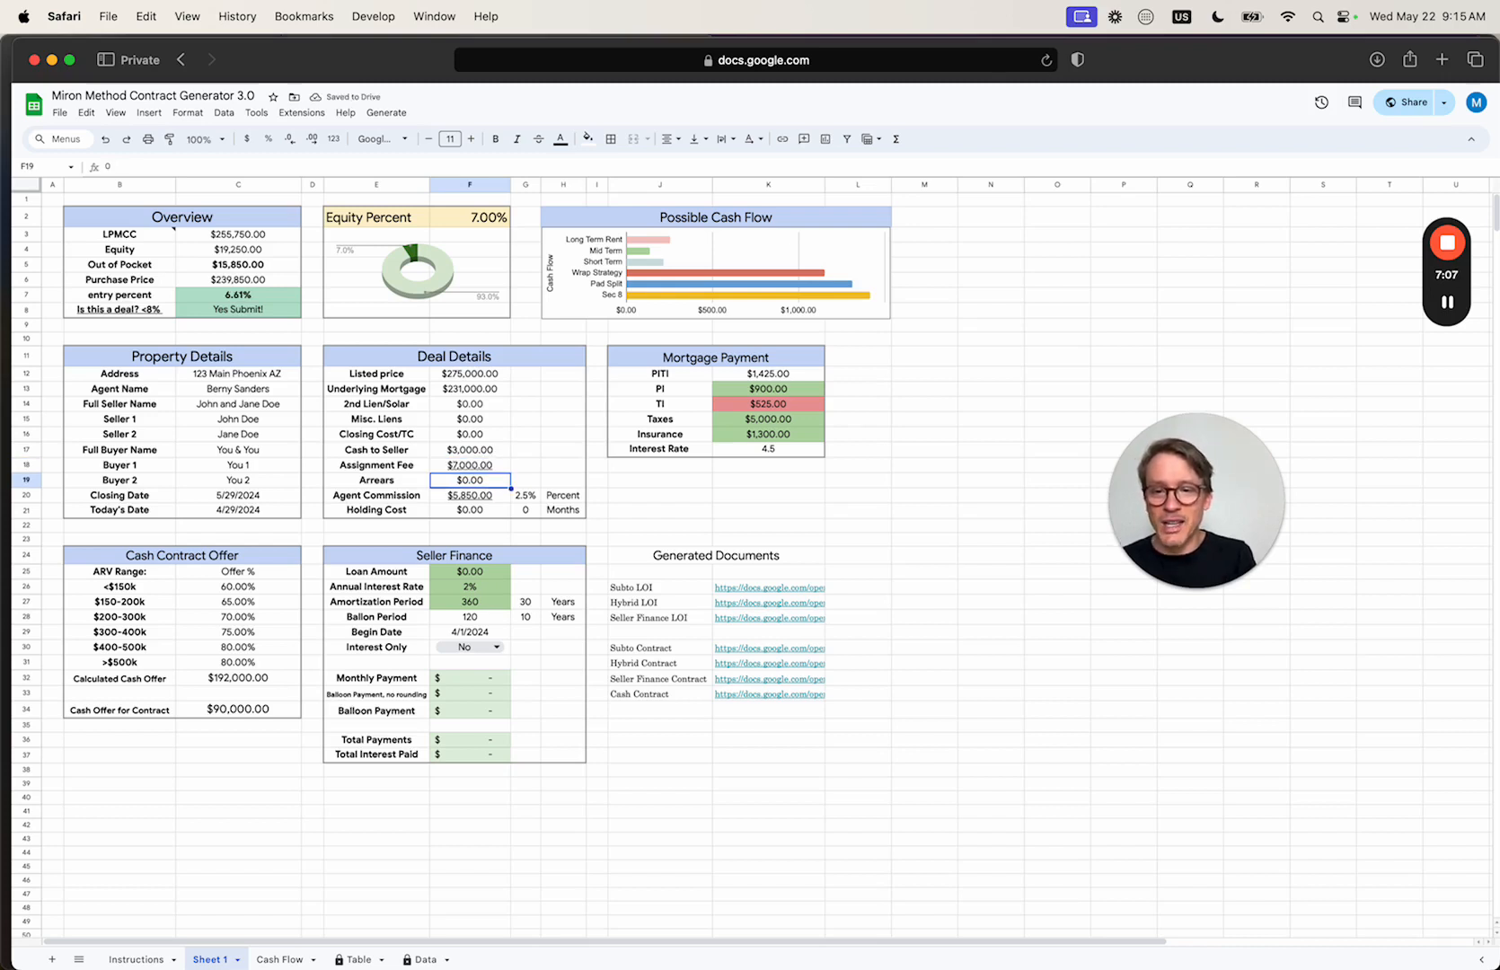
Review the Agent Commission, Cash to Seller, Listed price and Underlying Mortgage entries in the Deal Details table
key("Down")
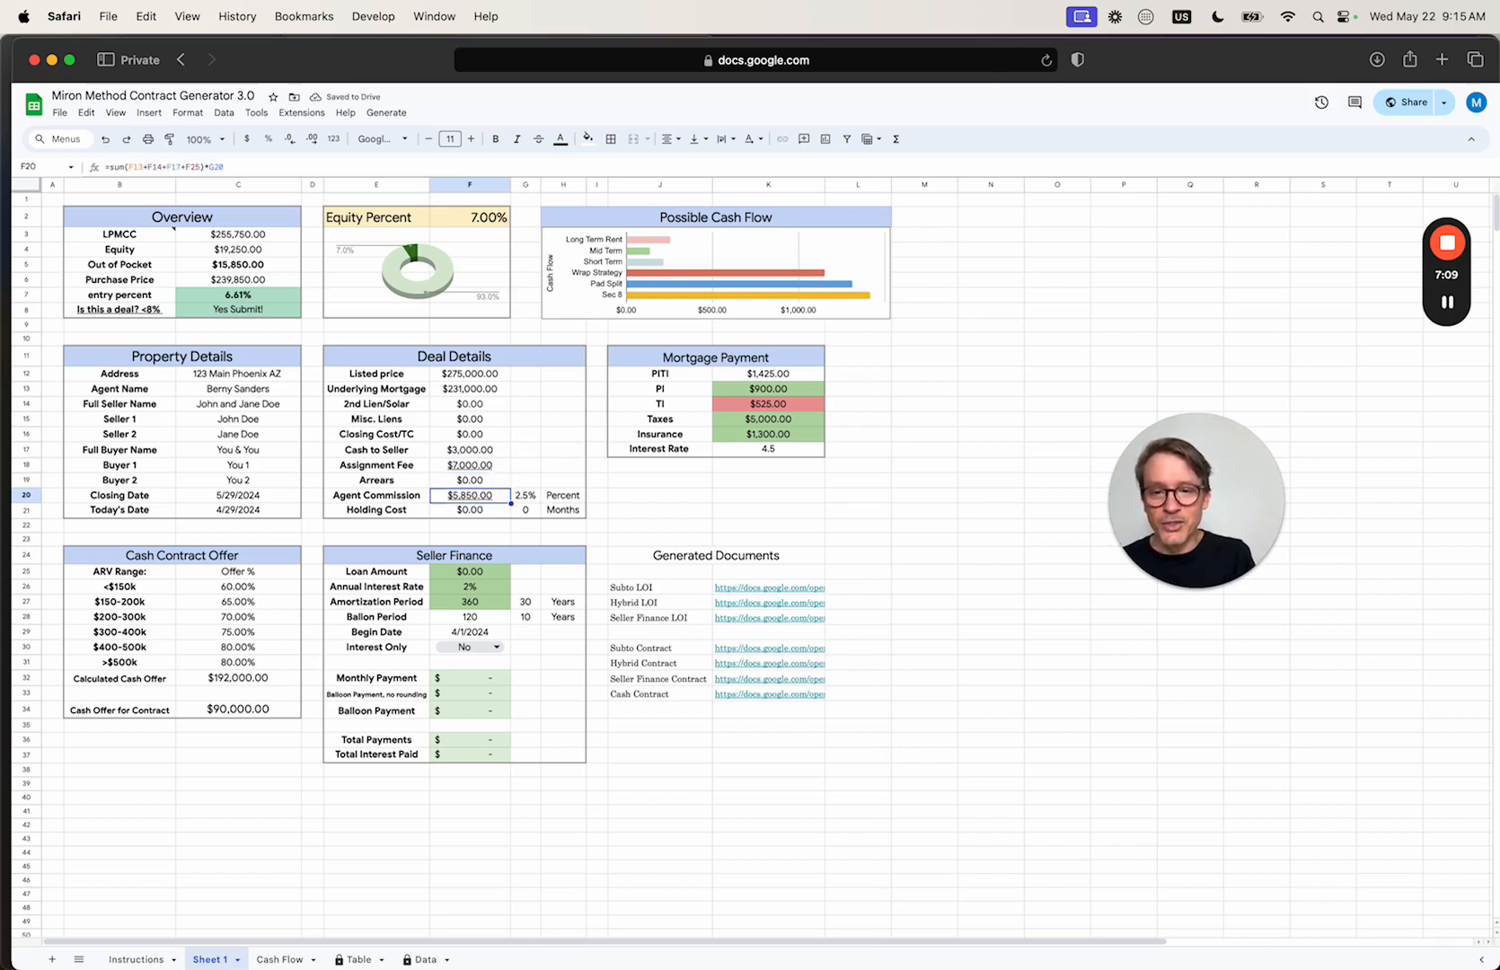
key("Up")
key("Up")
key("Up")
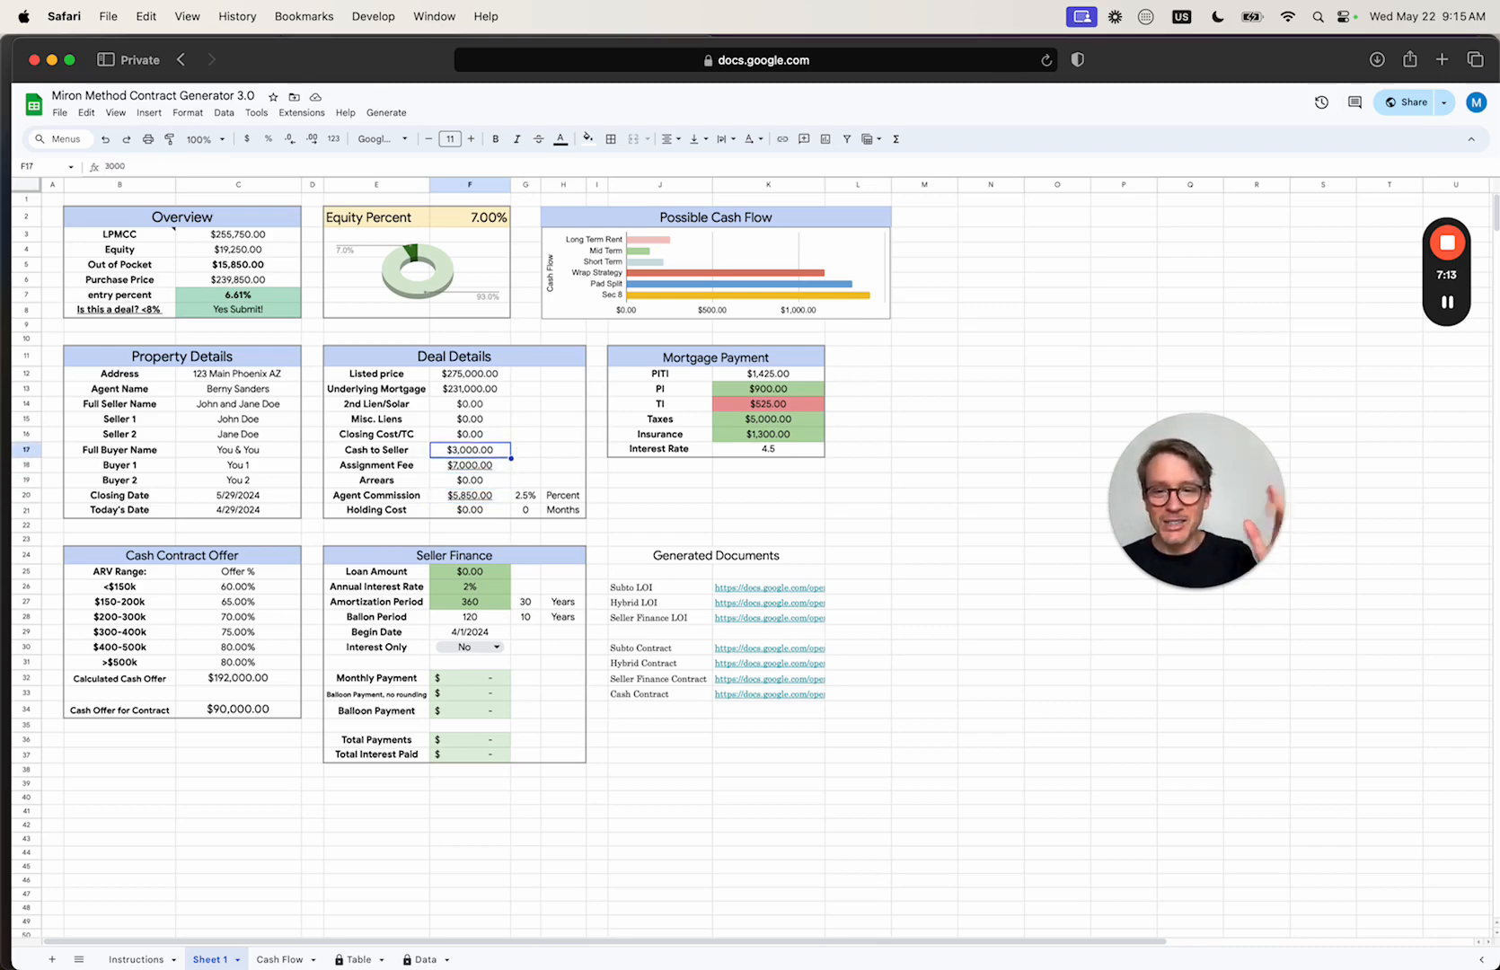
left_click(469, 375)
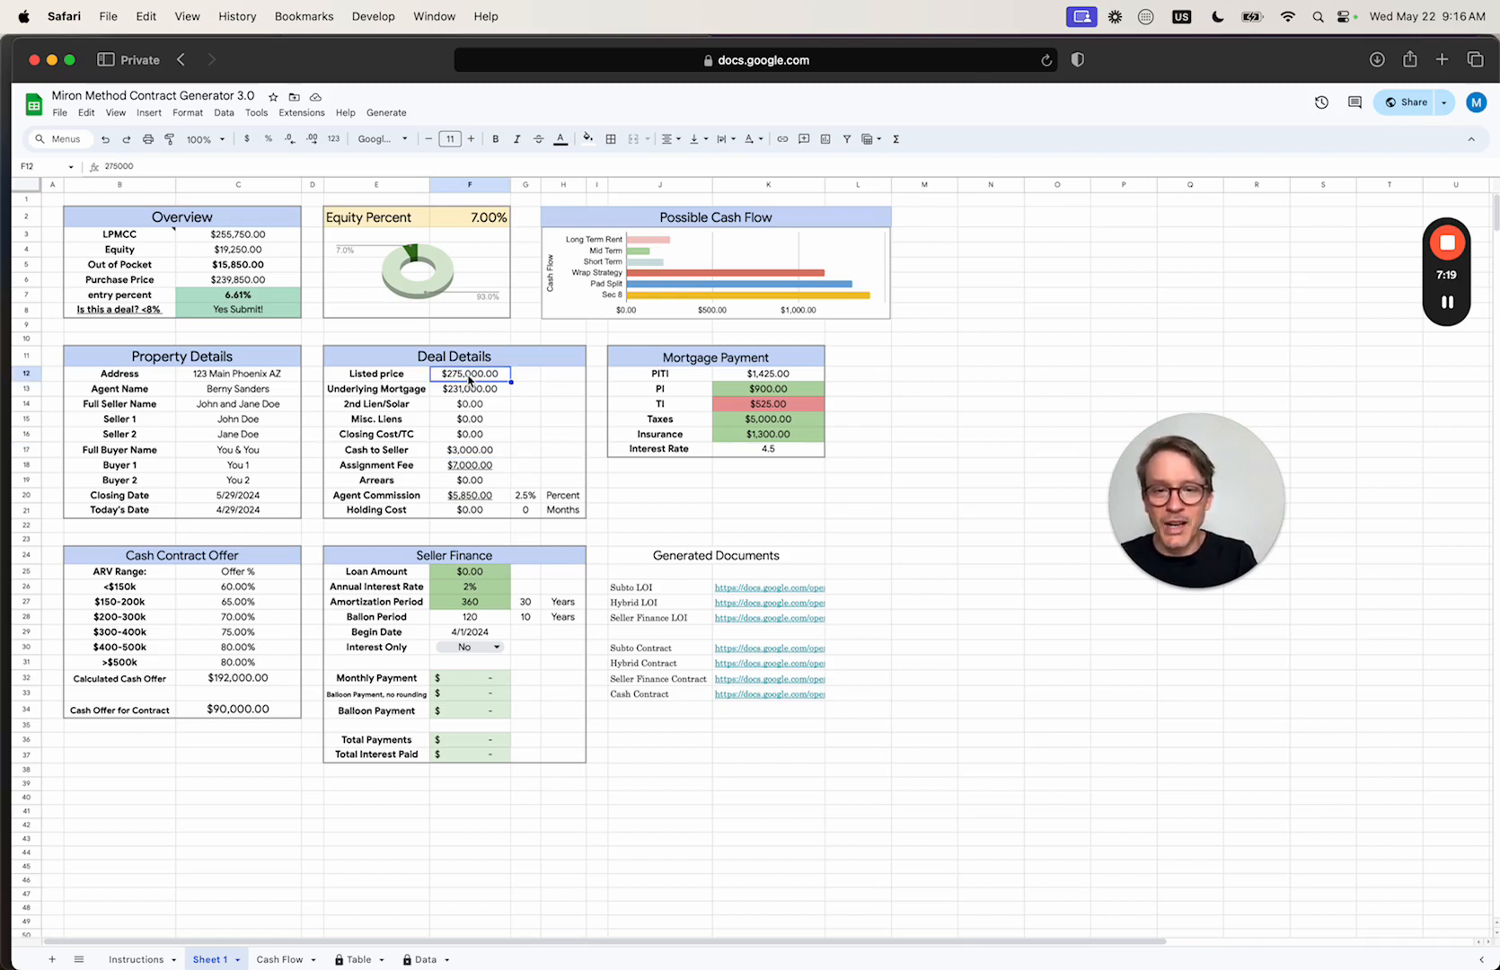
left_click(469, 392)
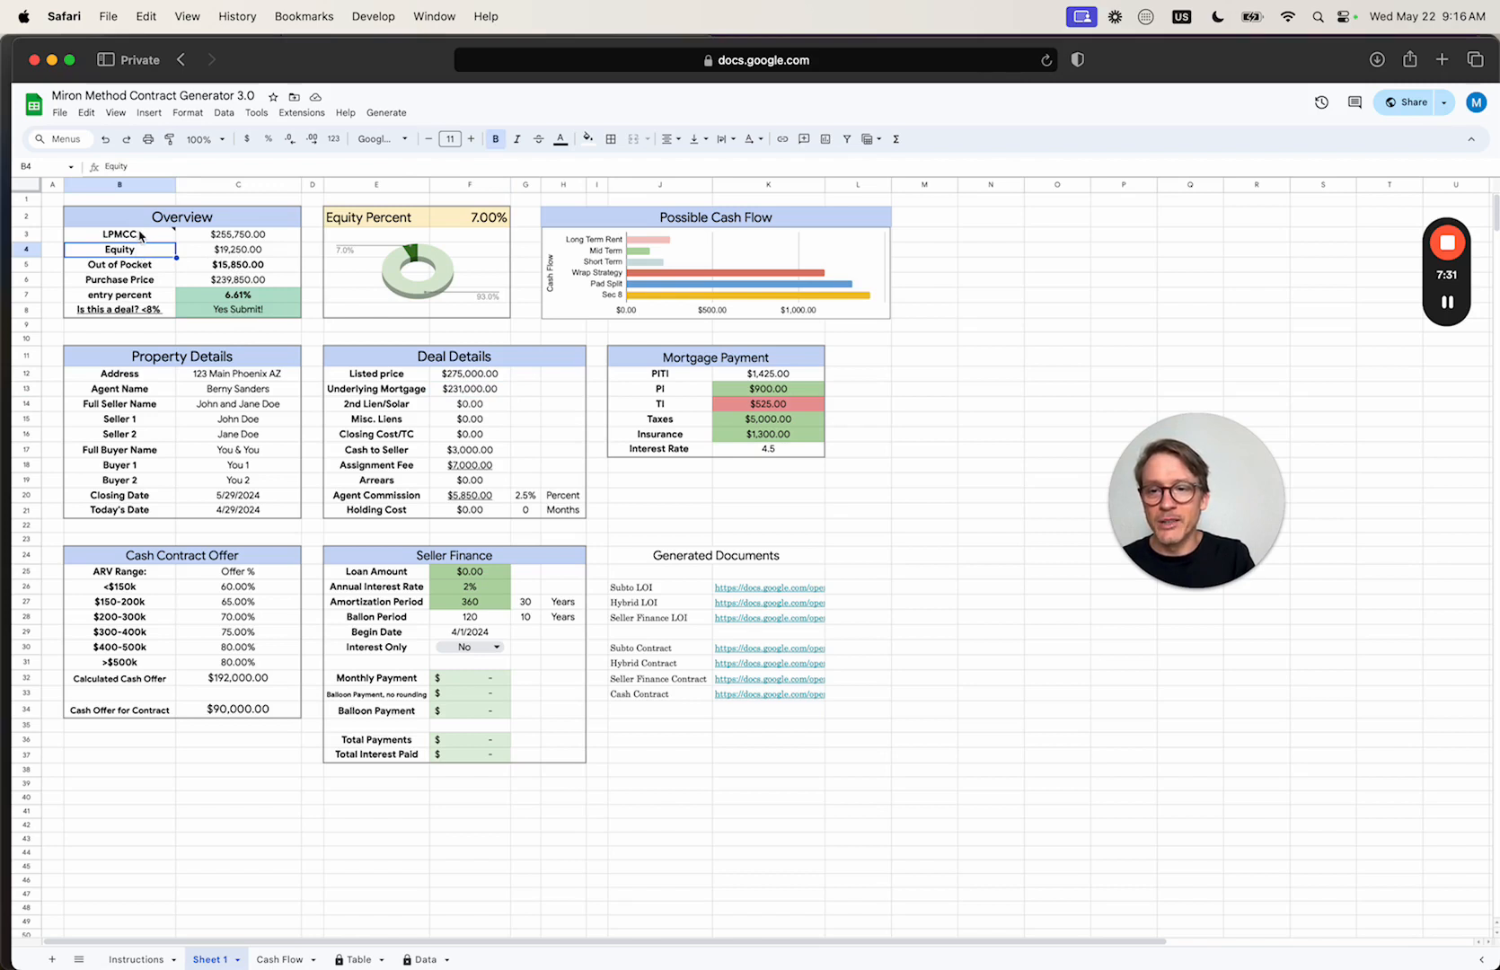
Examine the LPMCC note and the Out of Pocket and Equity formulas in the Overview table, plus the Listed price
mouse_move(143, 238)
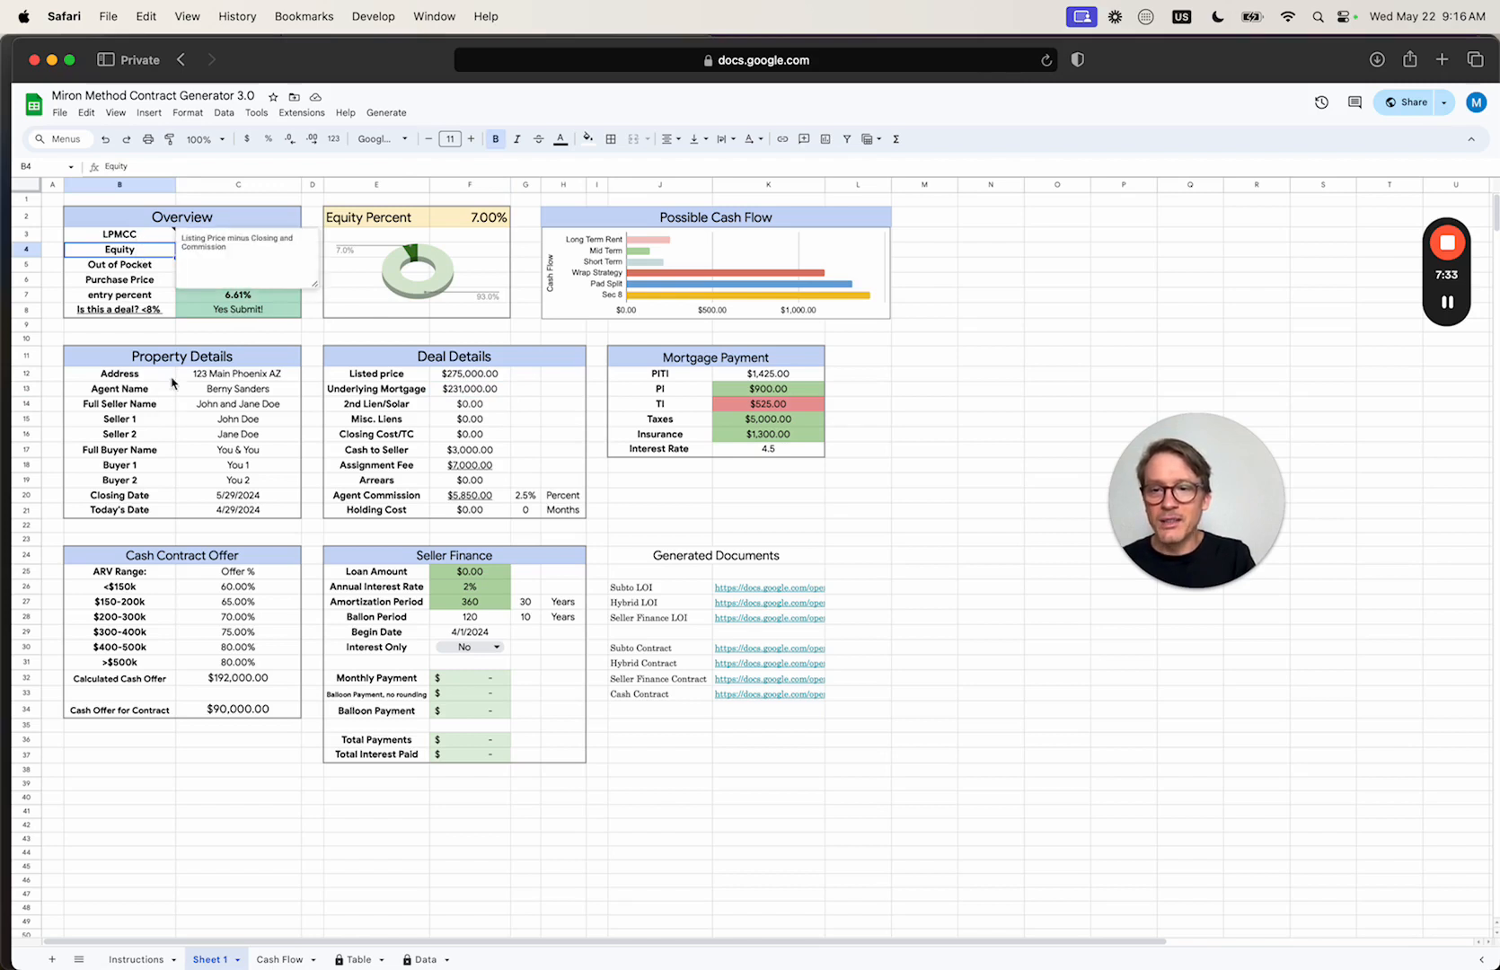
left_click(203, 184)
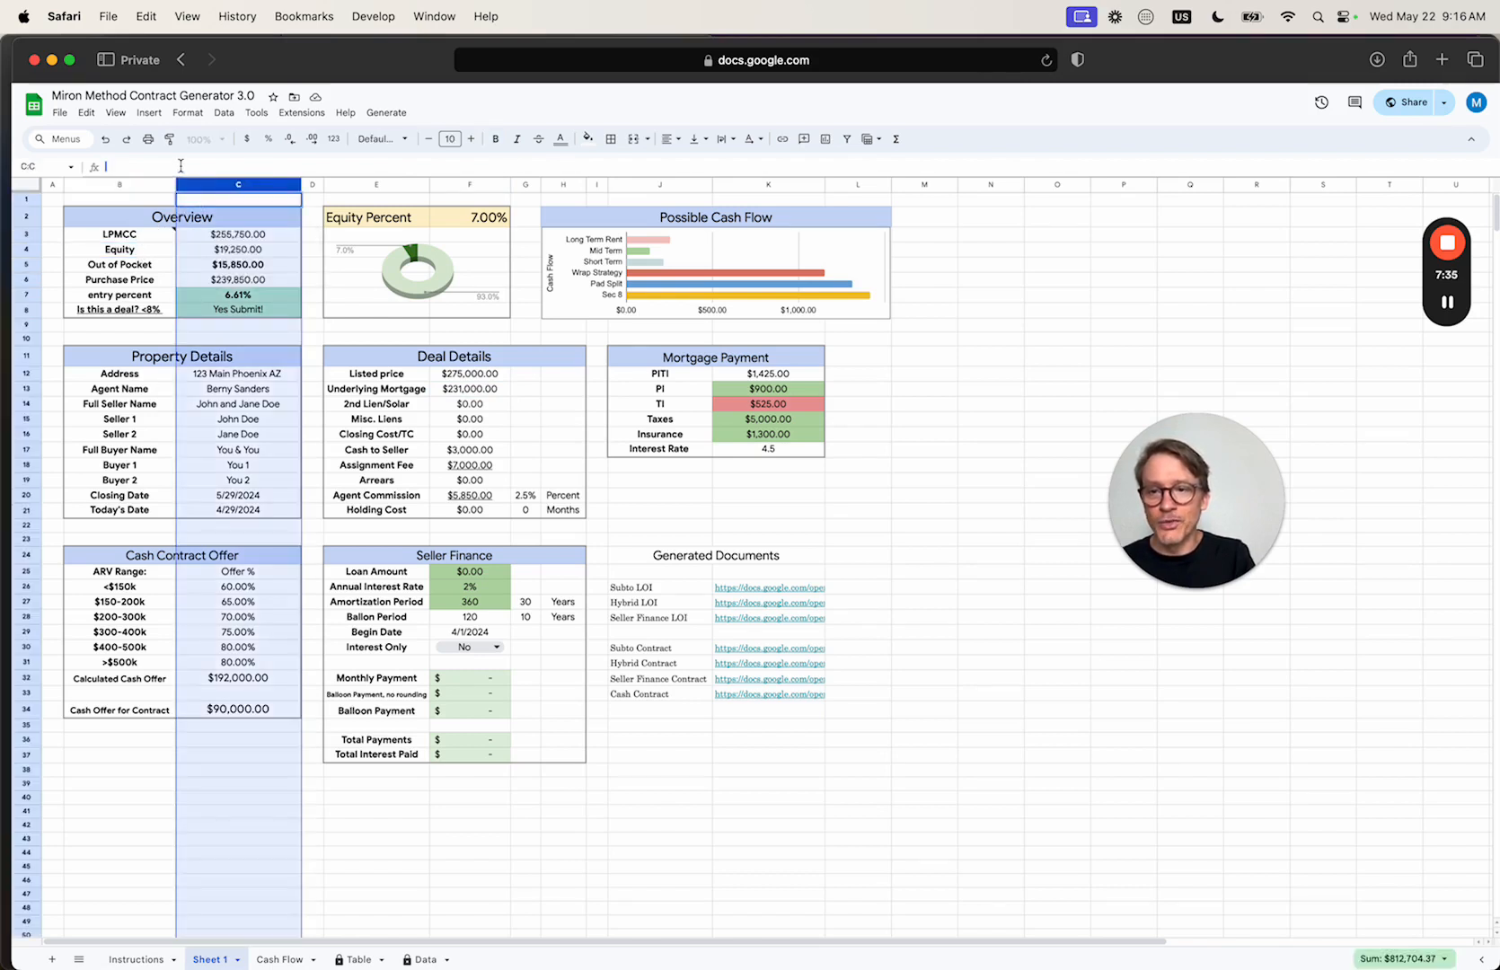
left_click(143, 216)
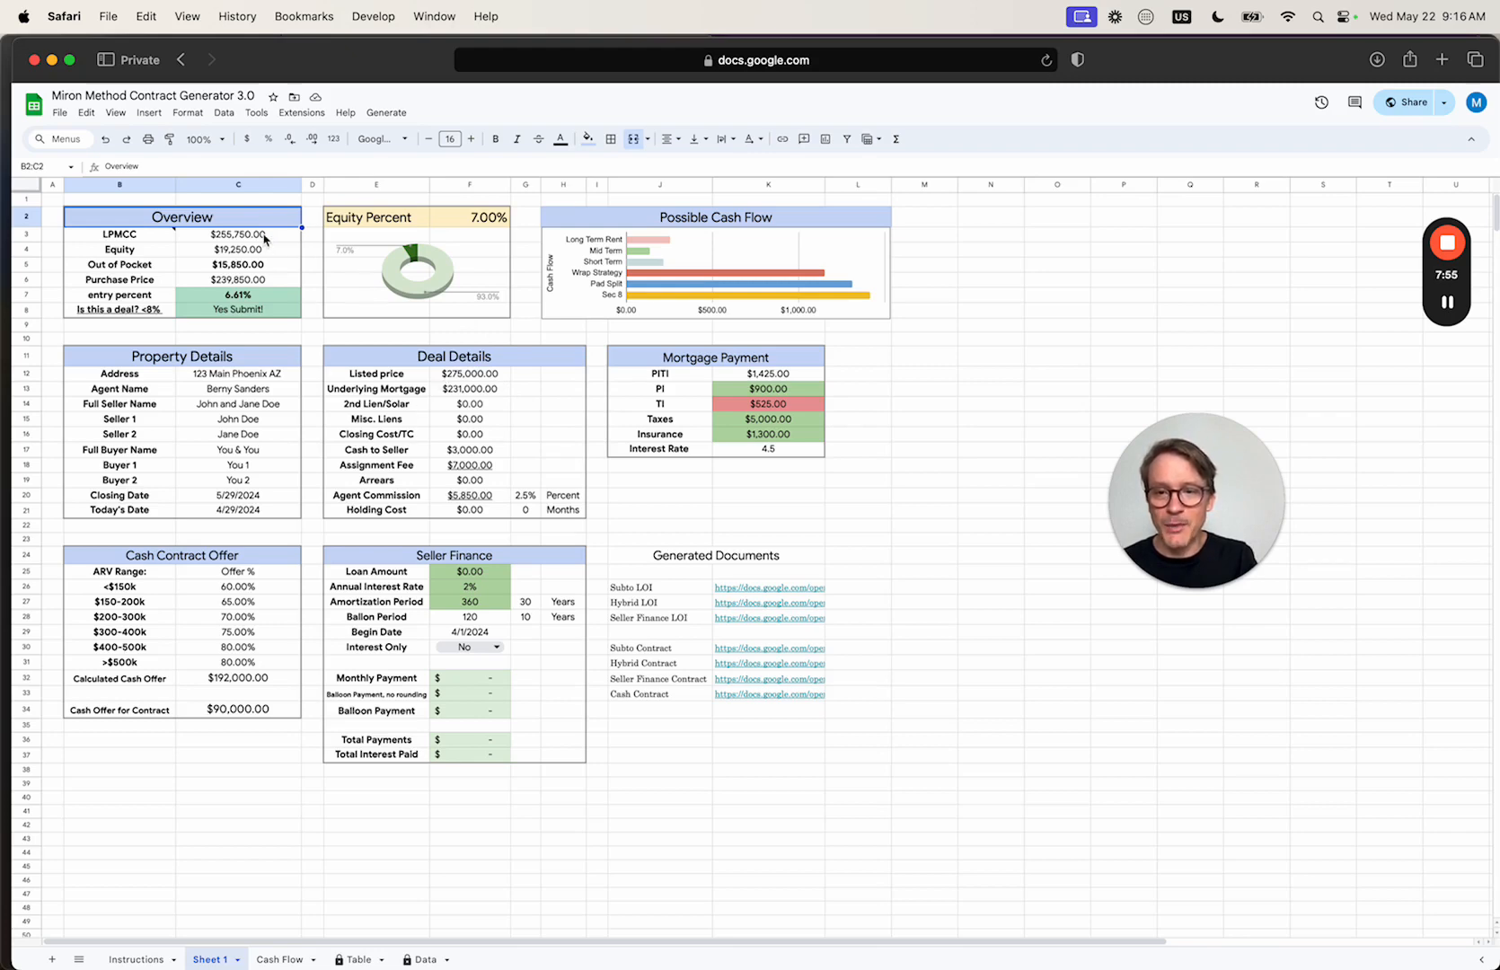
left_click(151, 267)
left_click(215, 266)
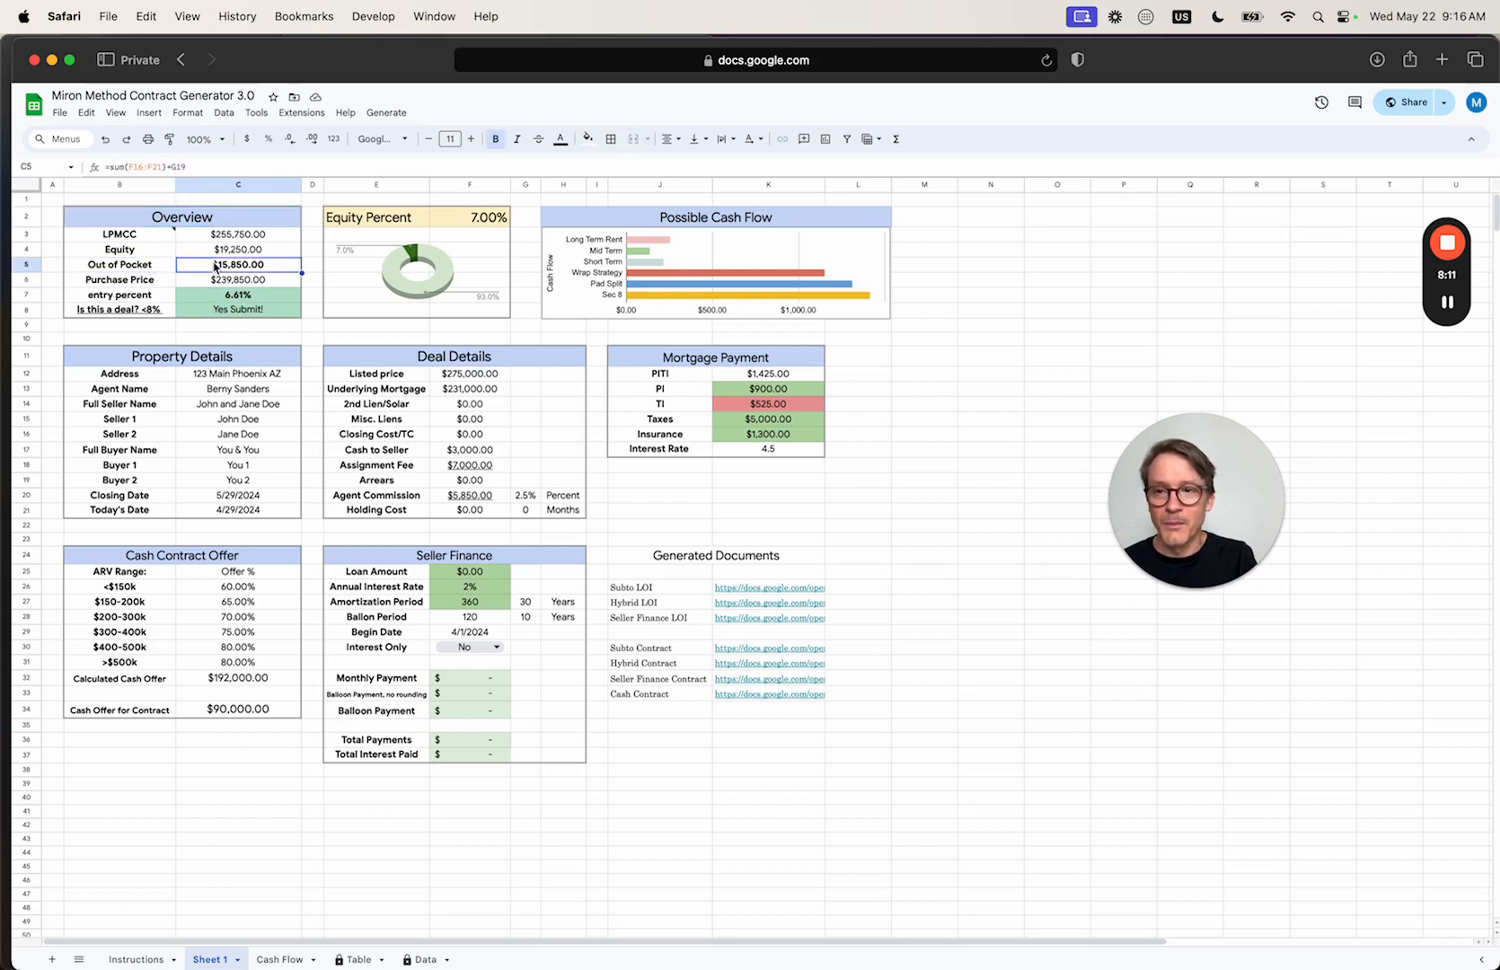
double_click(216, 267)
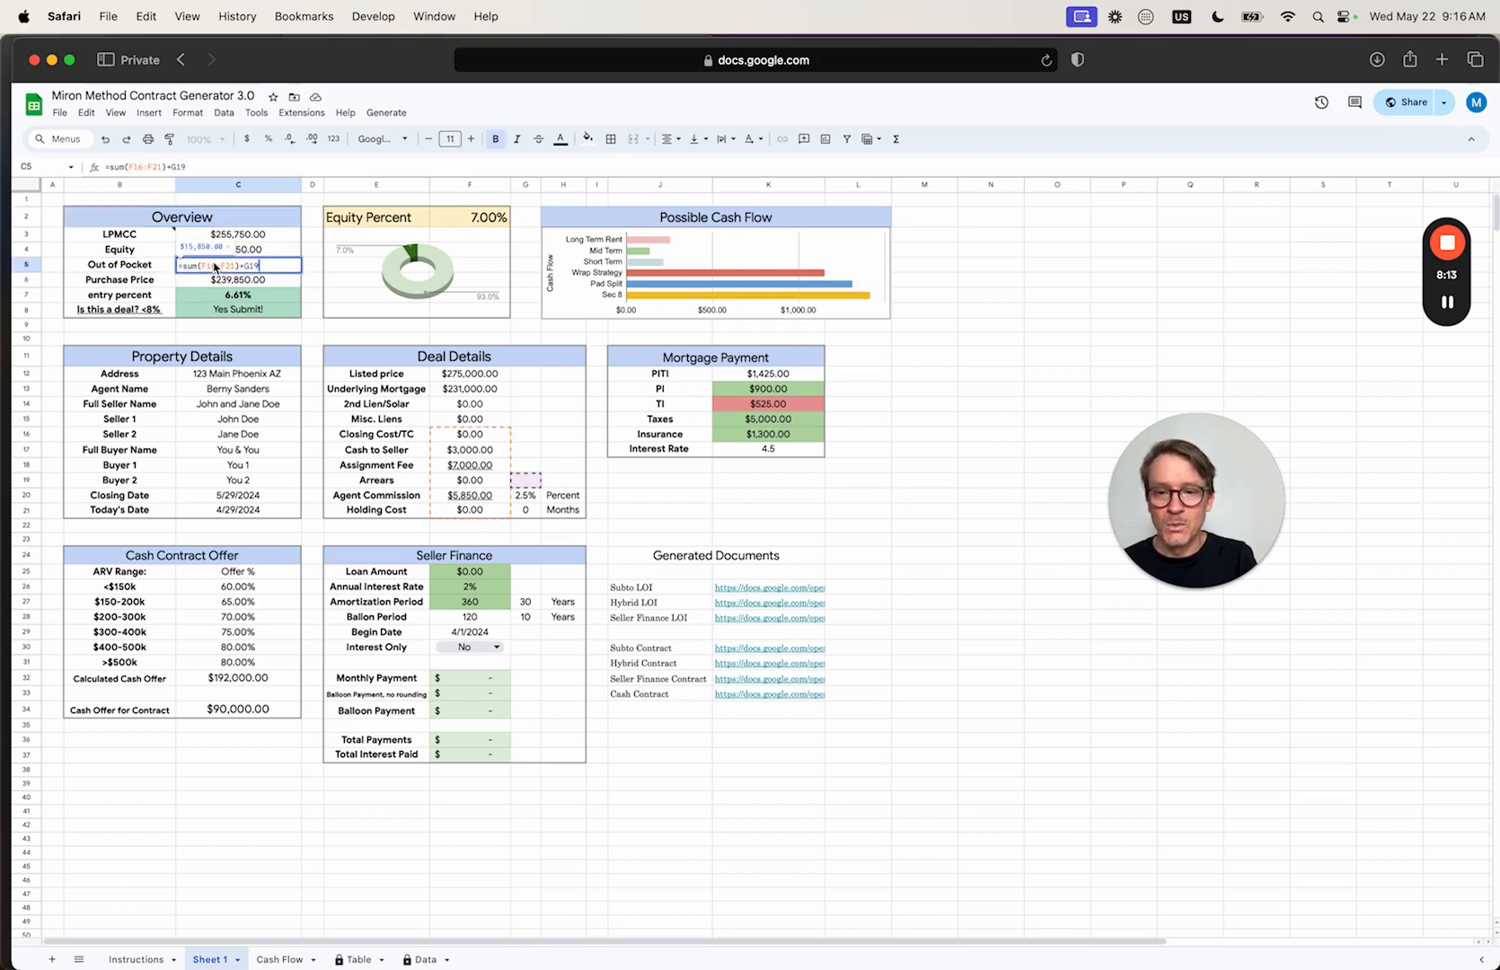
left_click(146, 269)
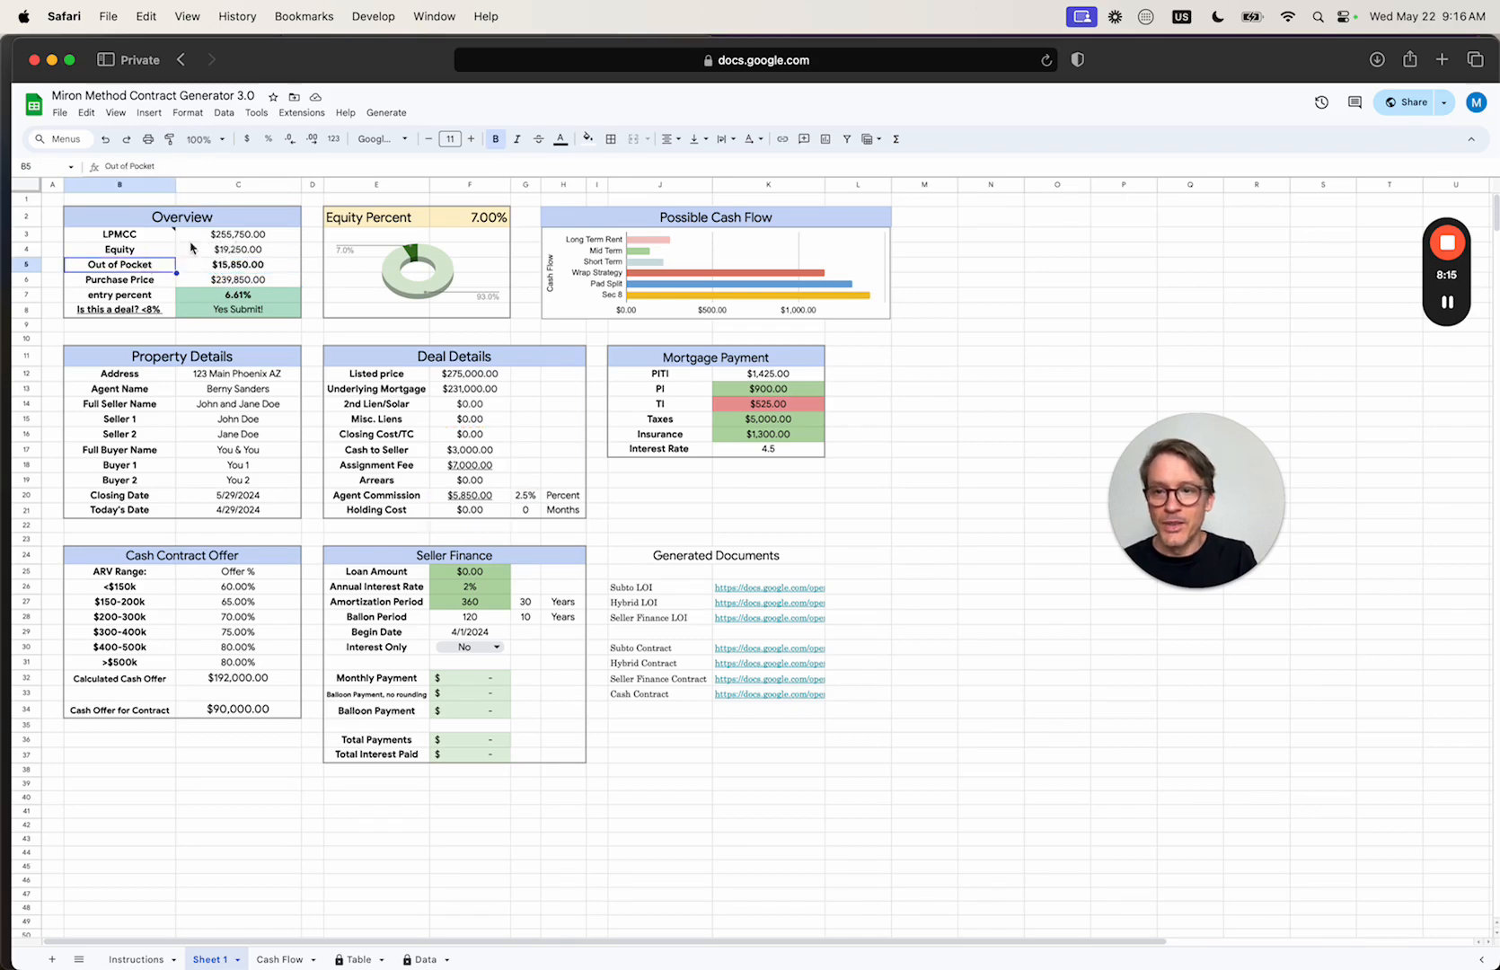
left_click(218, 252)
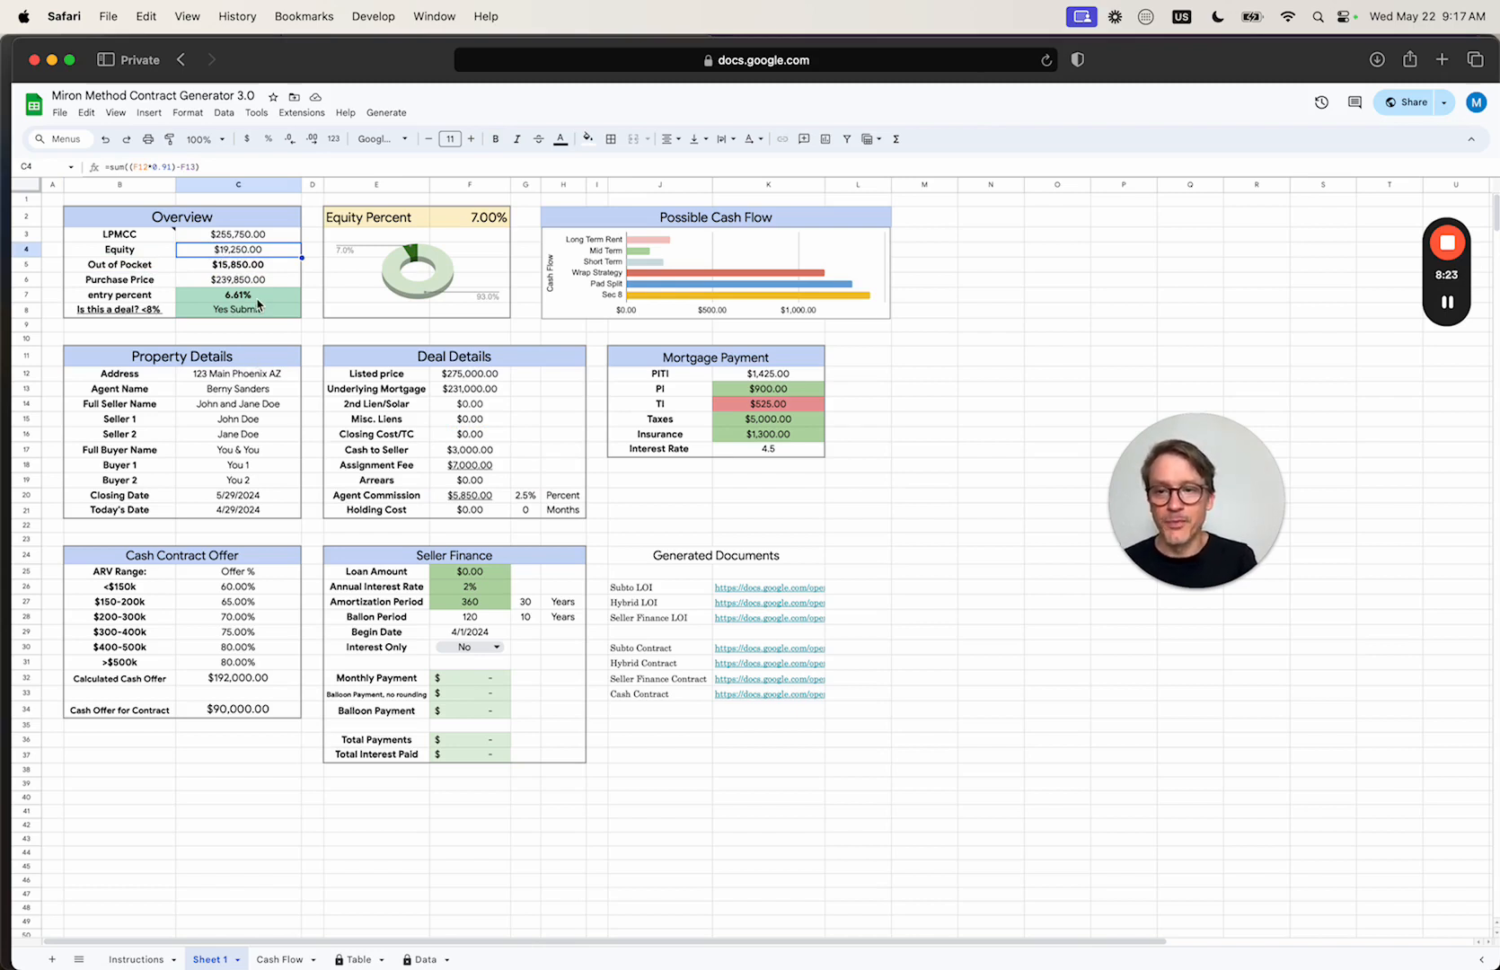
left_click(468, 377)
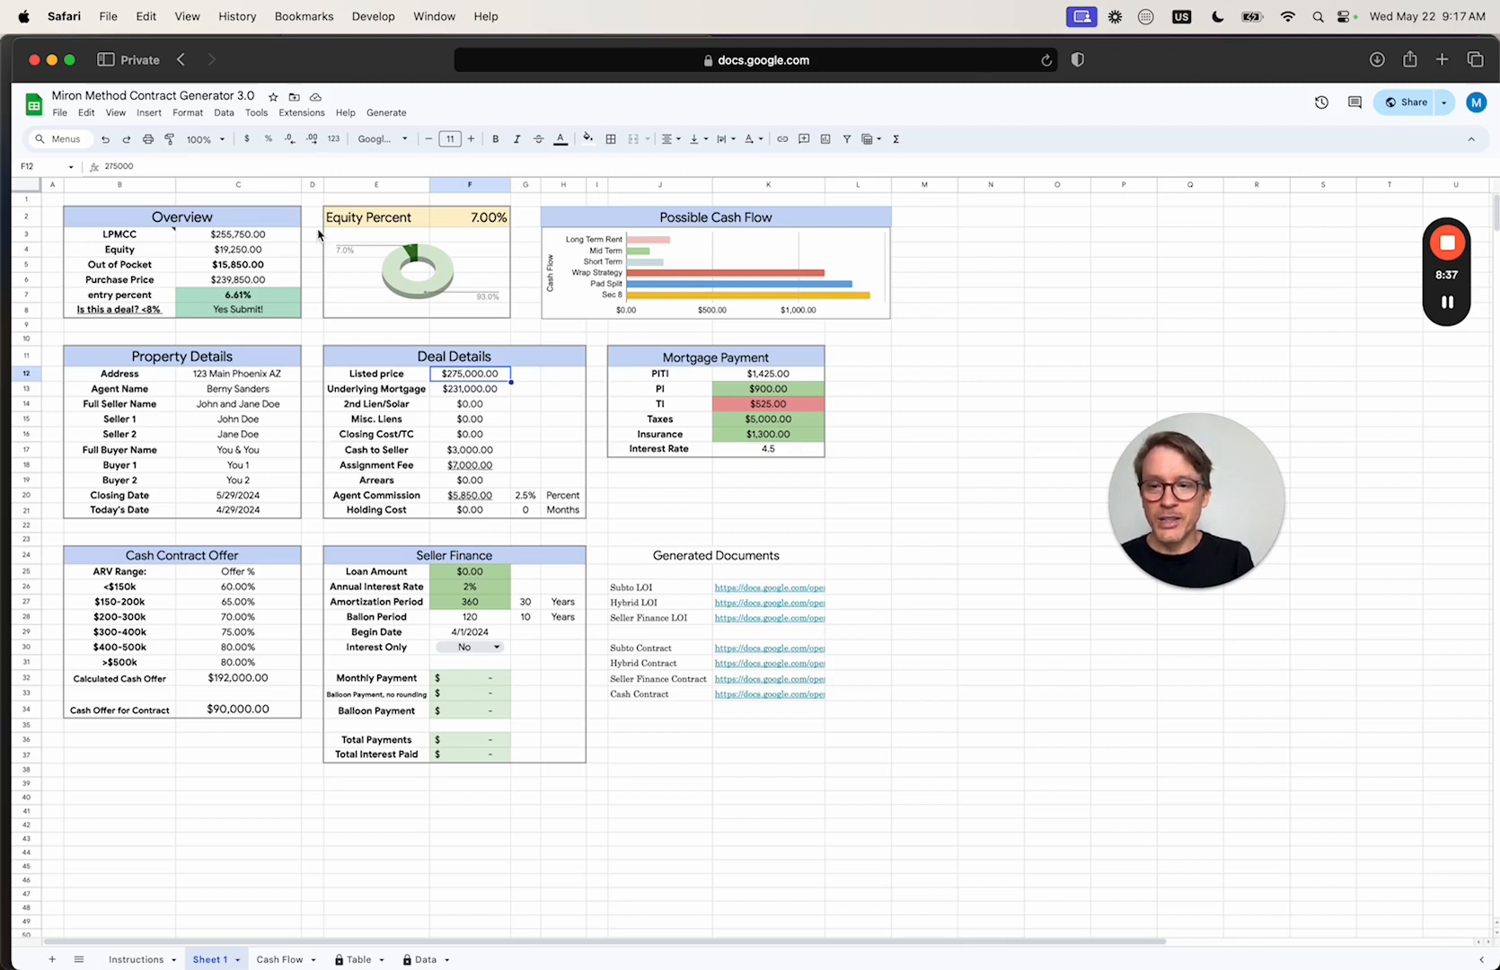
Set Cash to Seller to $15,000 and the Agent Commission rate to 1% in the Deal Details table
left_click(476, 451)
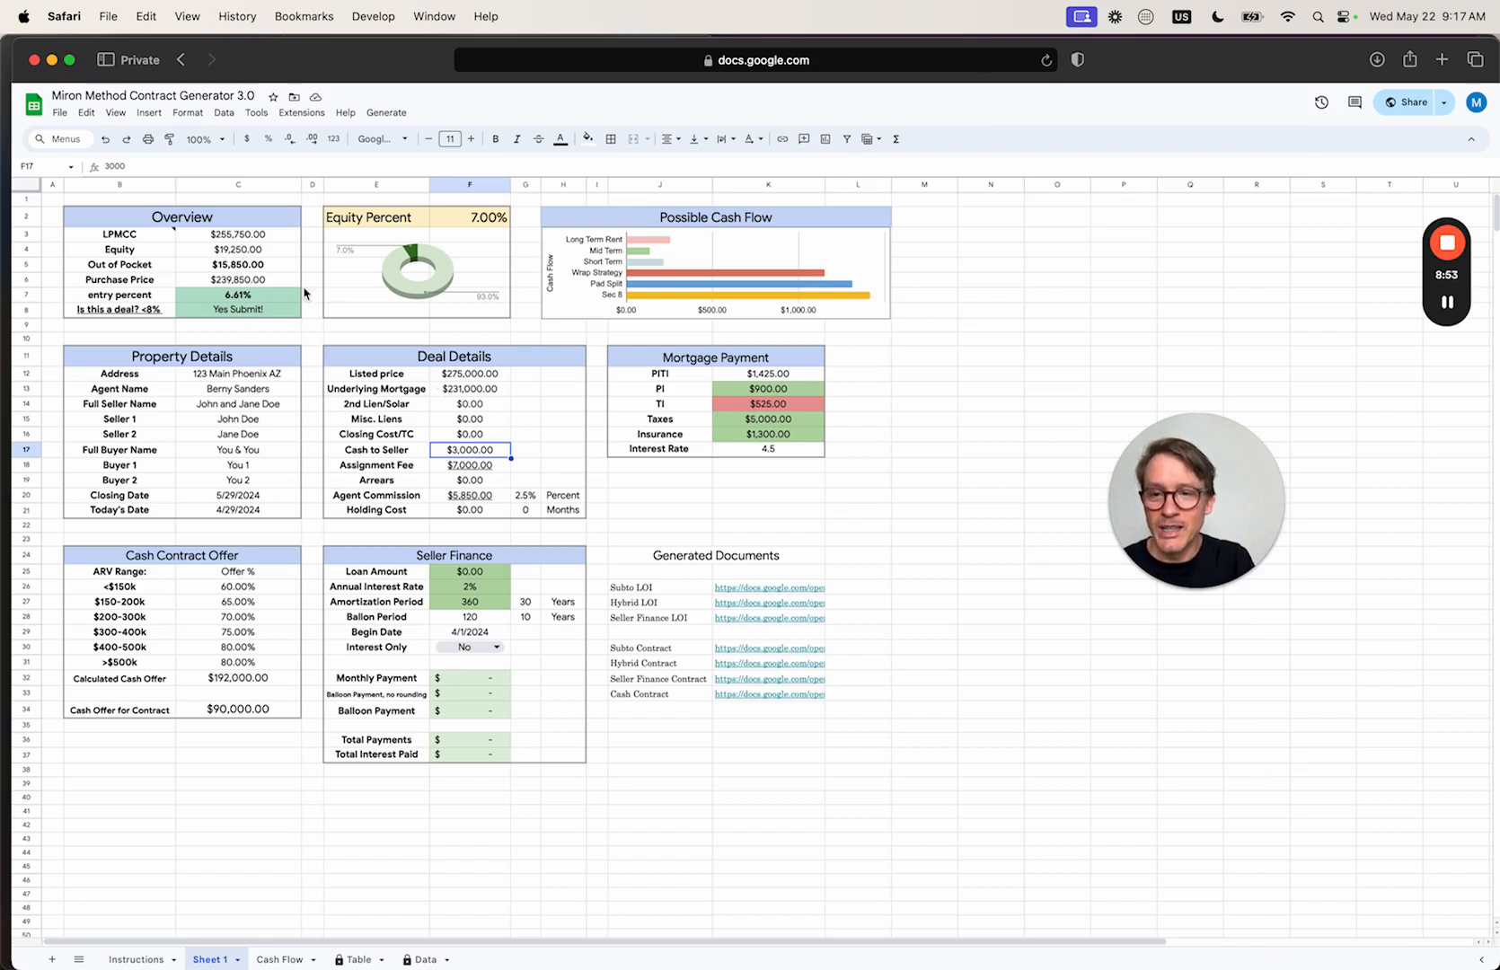
type("15")
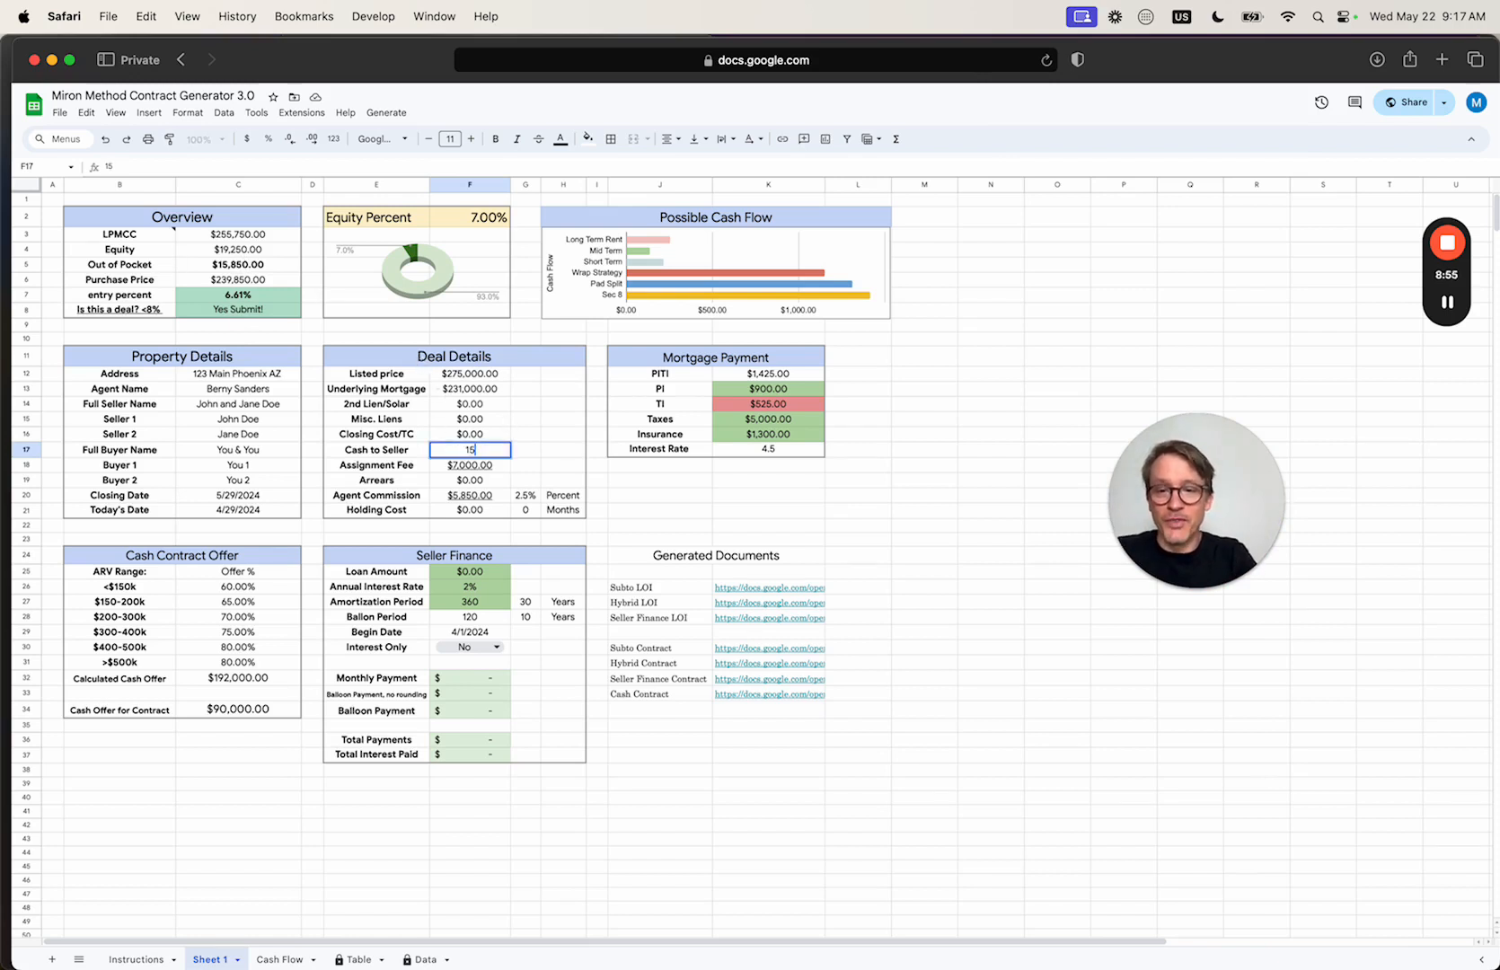
type(",000")
key("Return")
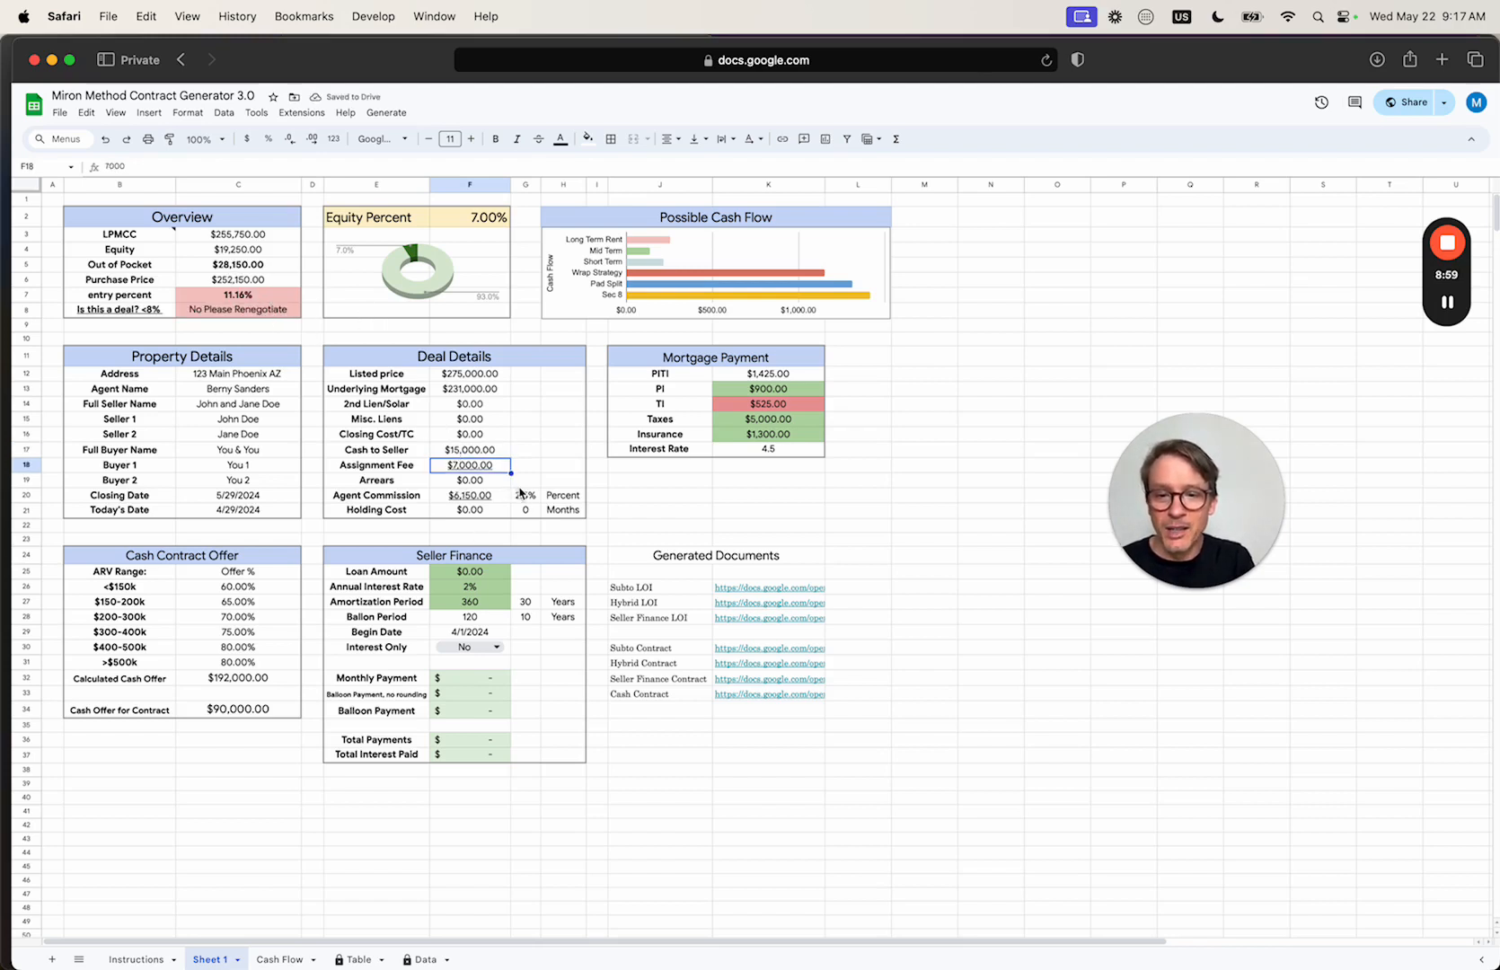
left_click(525, 495)
type("1")
key("Return")
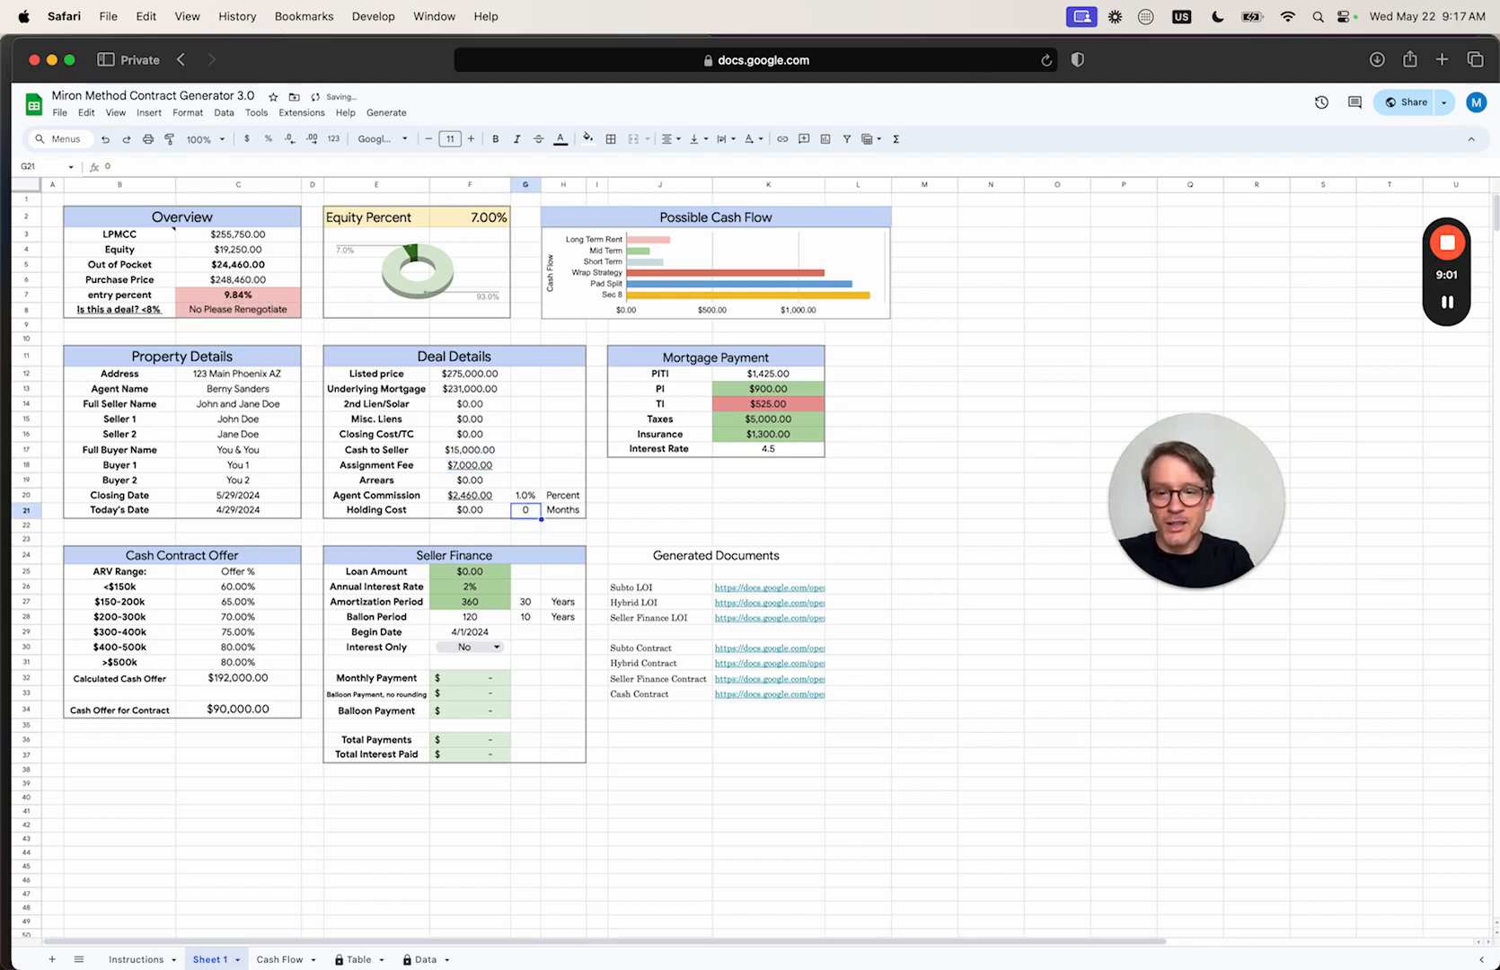
Lower the Assignment Fee in the Deal Details table to $3,000
key("Up")
key("Up")
key("Up")
key("Left")
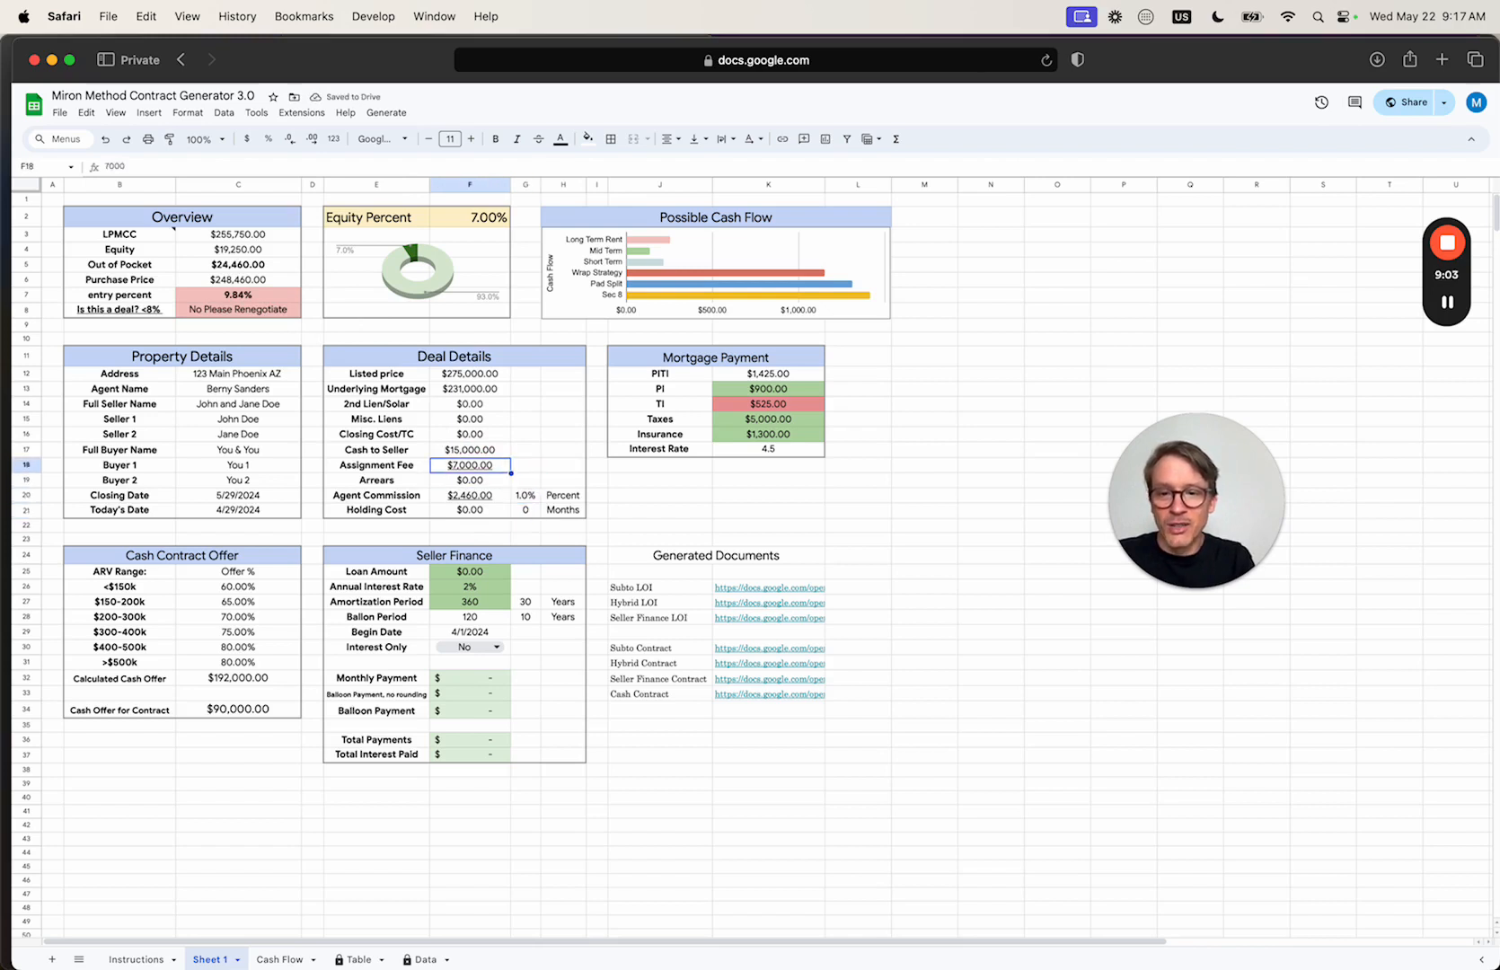
type("3000")
key("Return")
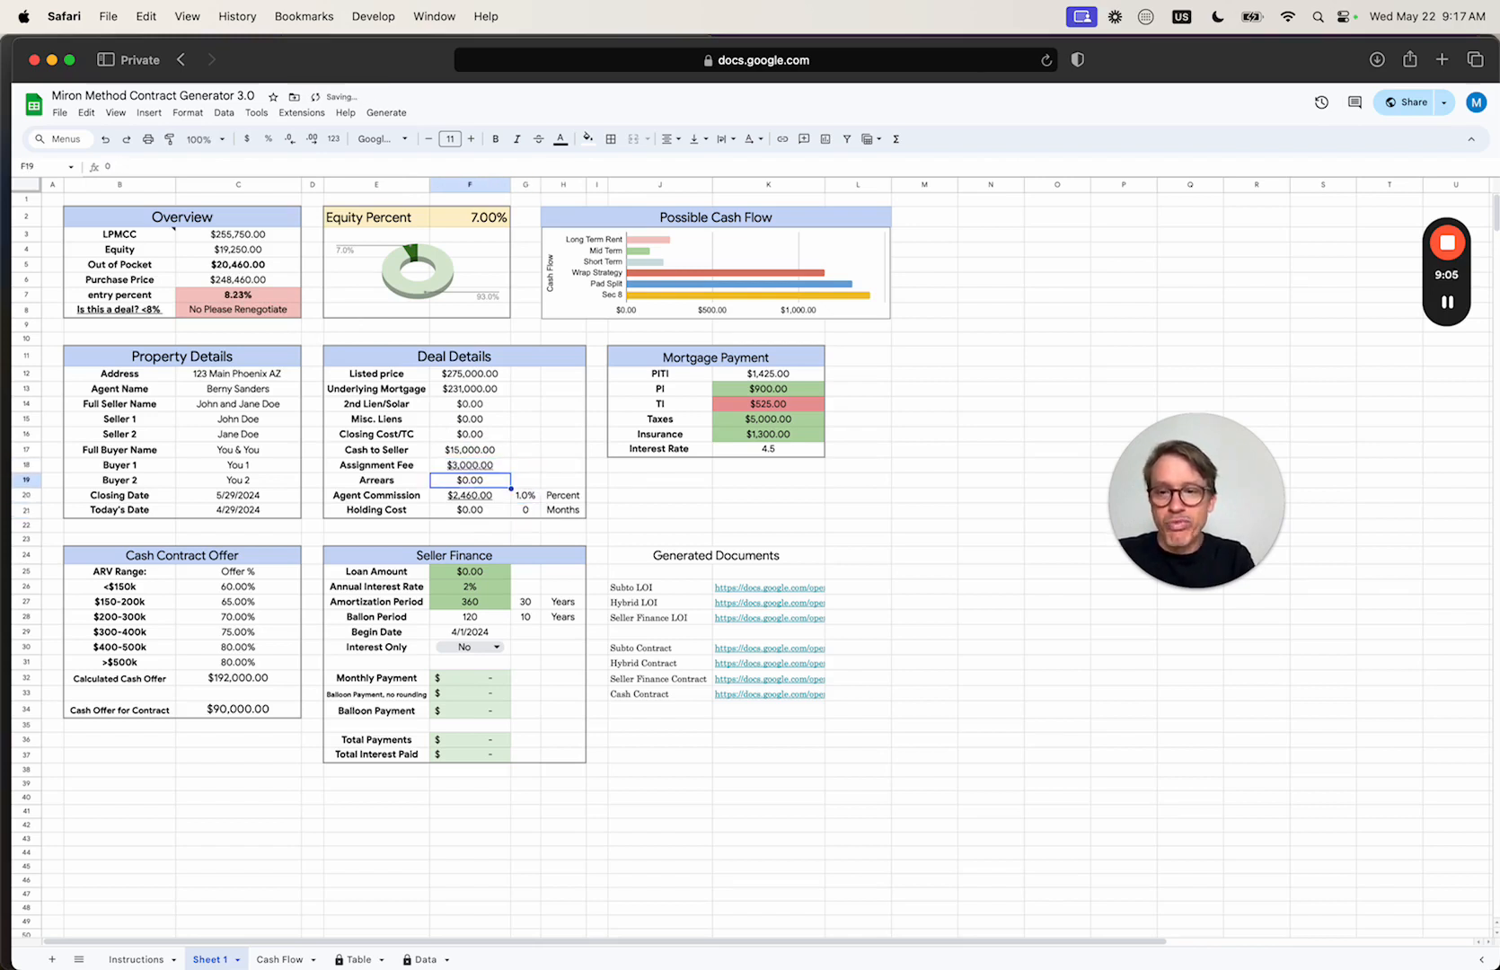
Set Cash to Seller to $10,000 and the Agent Commission rate to 2% in the Deal Details table
key("Up")
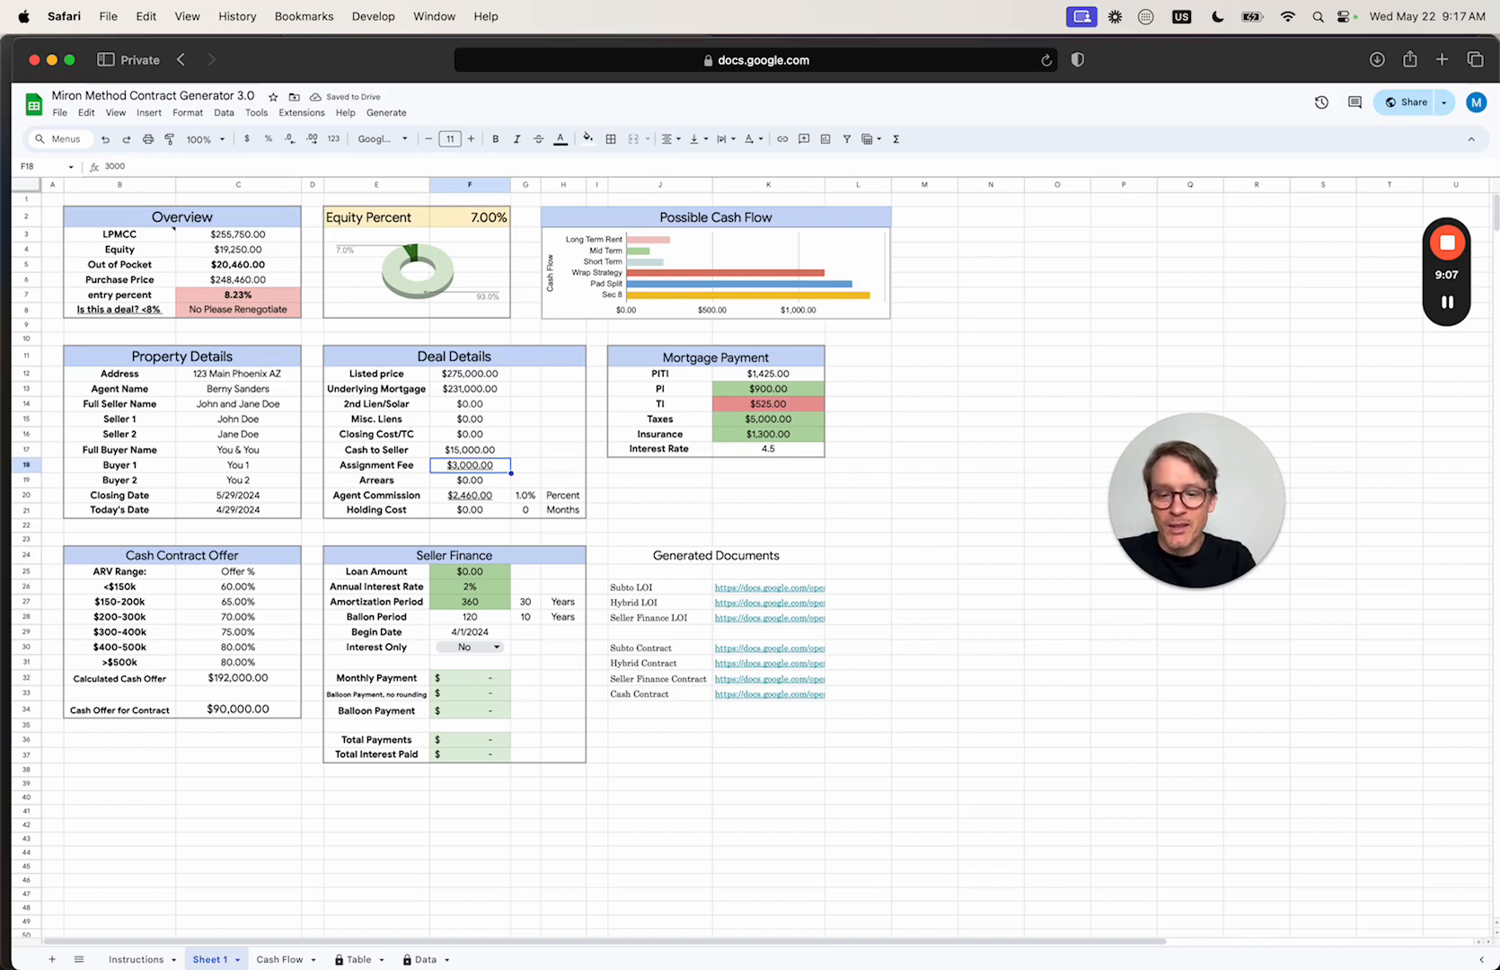
key("Up")
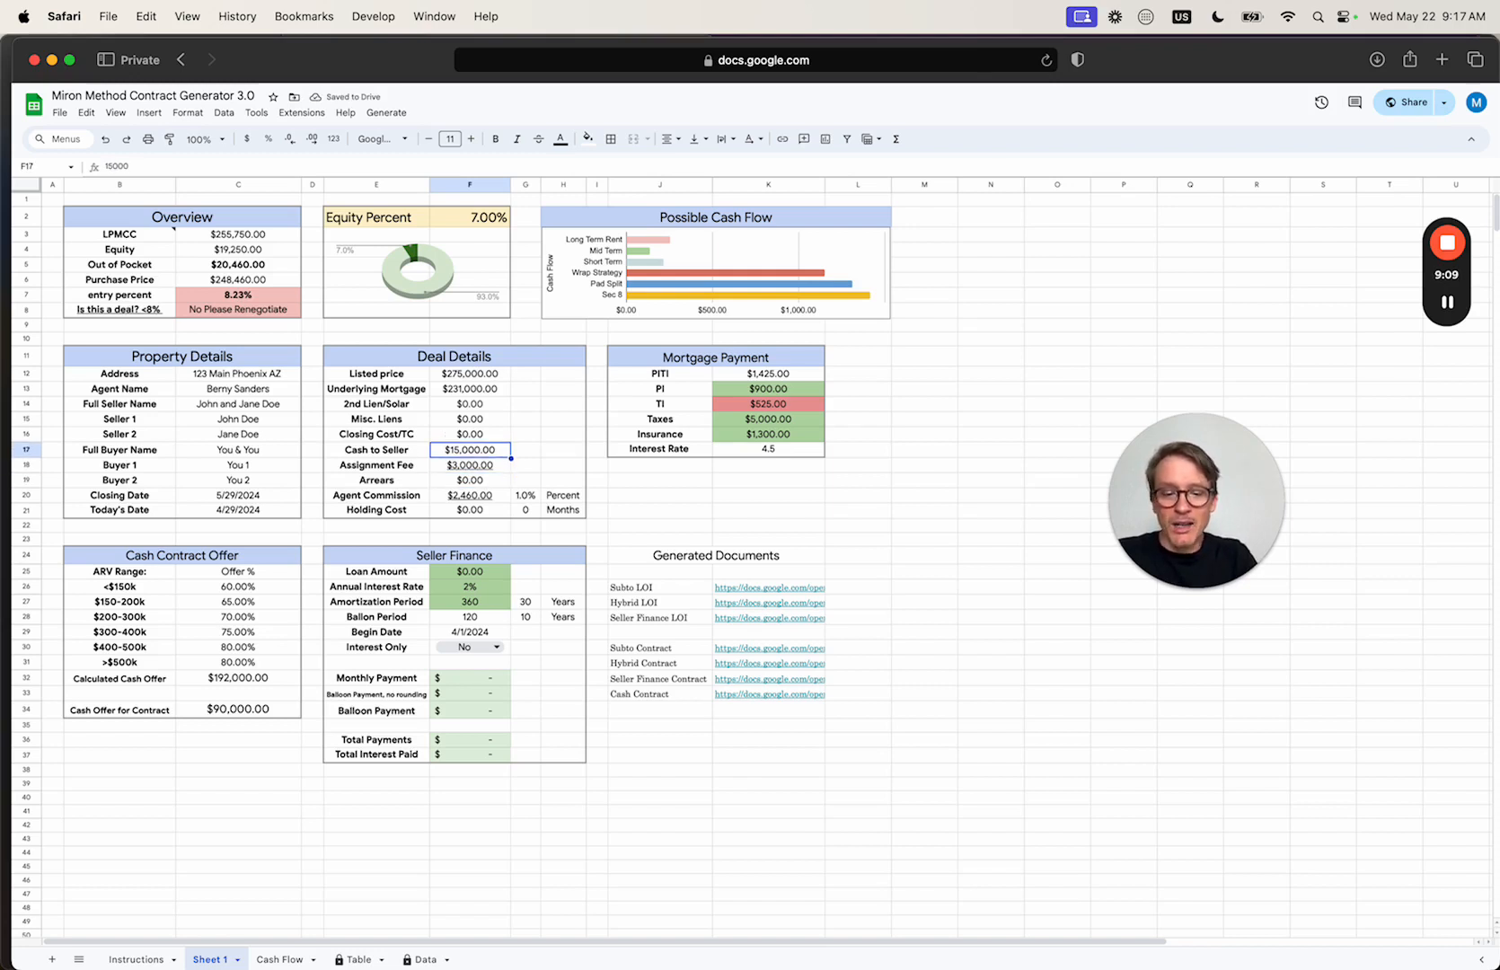
type("10000")
key("Return")
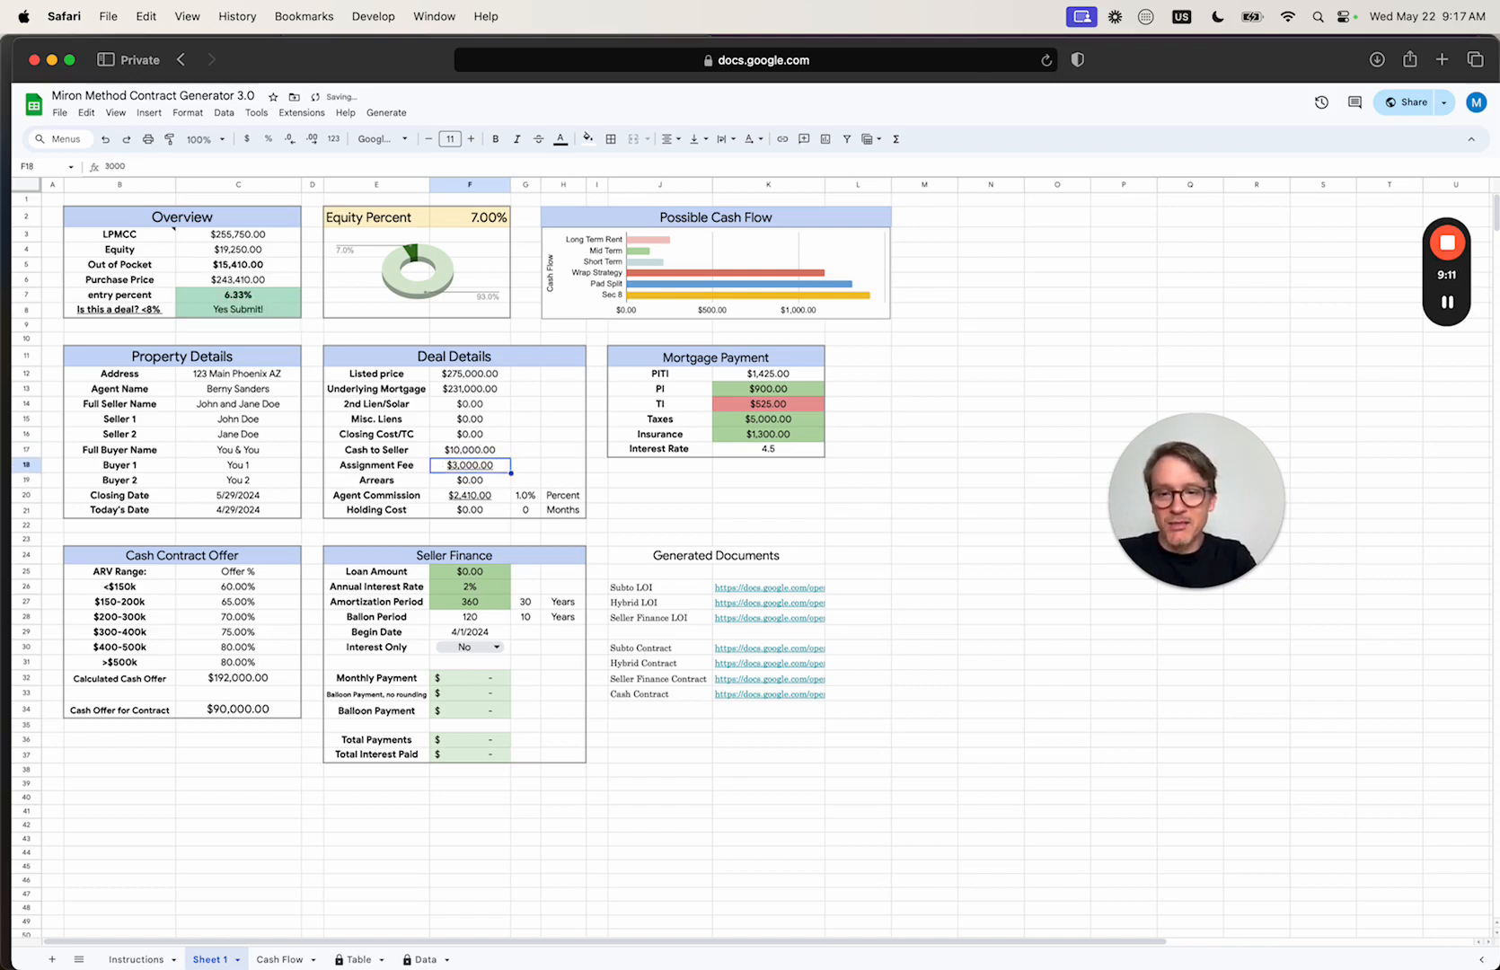
key("Down")
key("Down")
key("Right")
type("2")
key("Return")
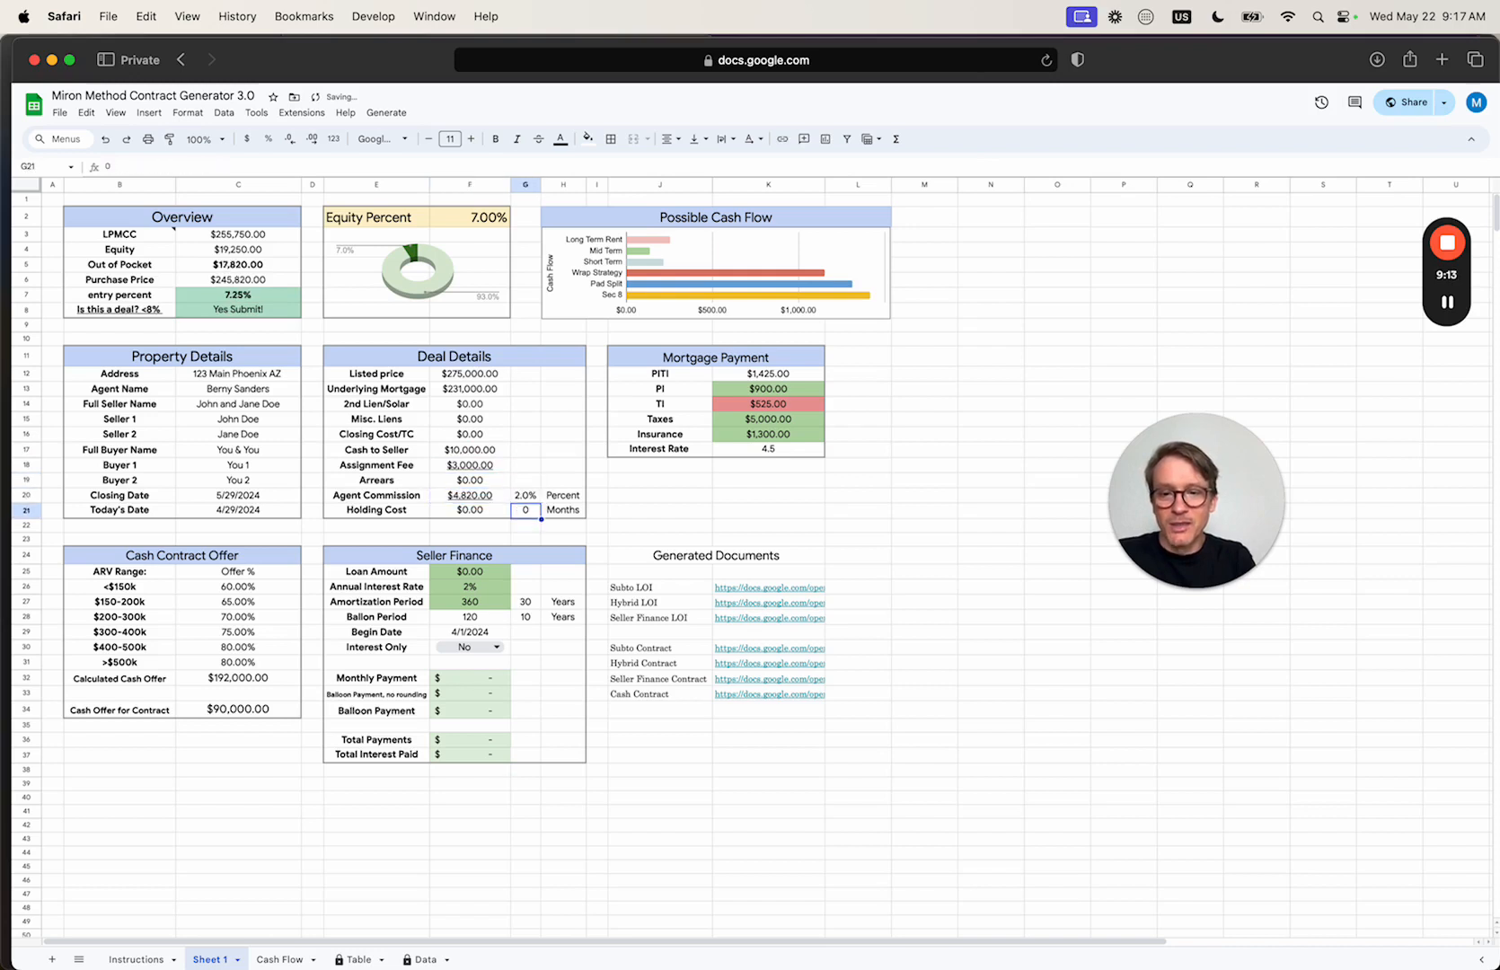
Set the Assignment Fee in the Deal Details table to $5,000
key("Up")
key("Left")
key("Up")
key("Up")
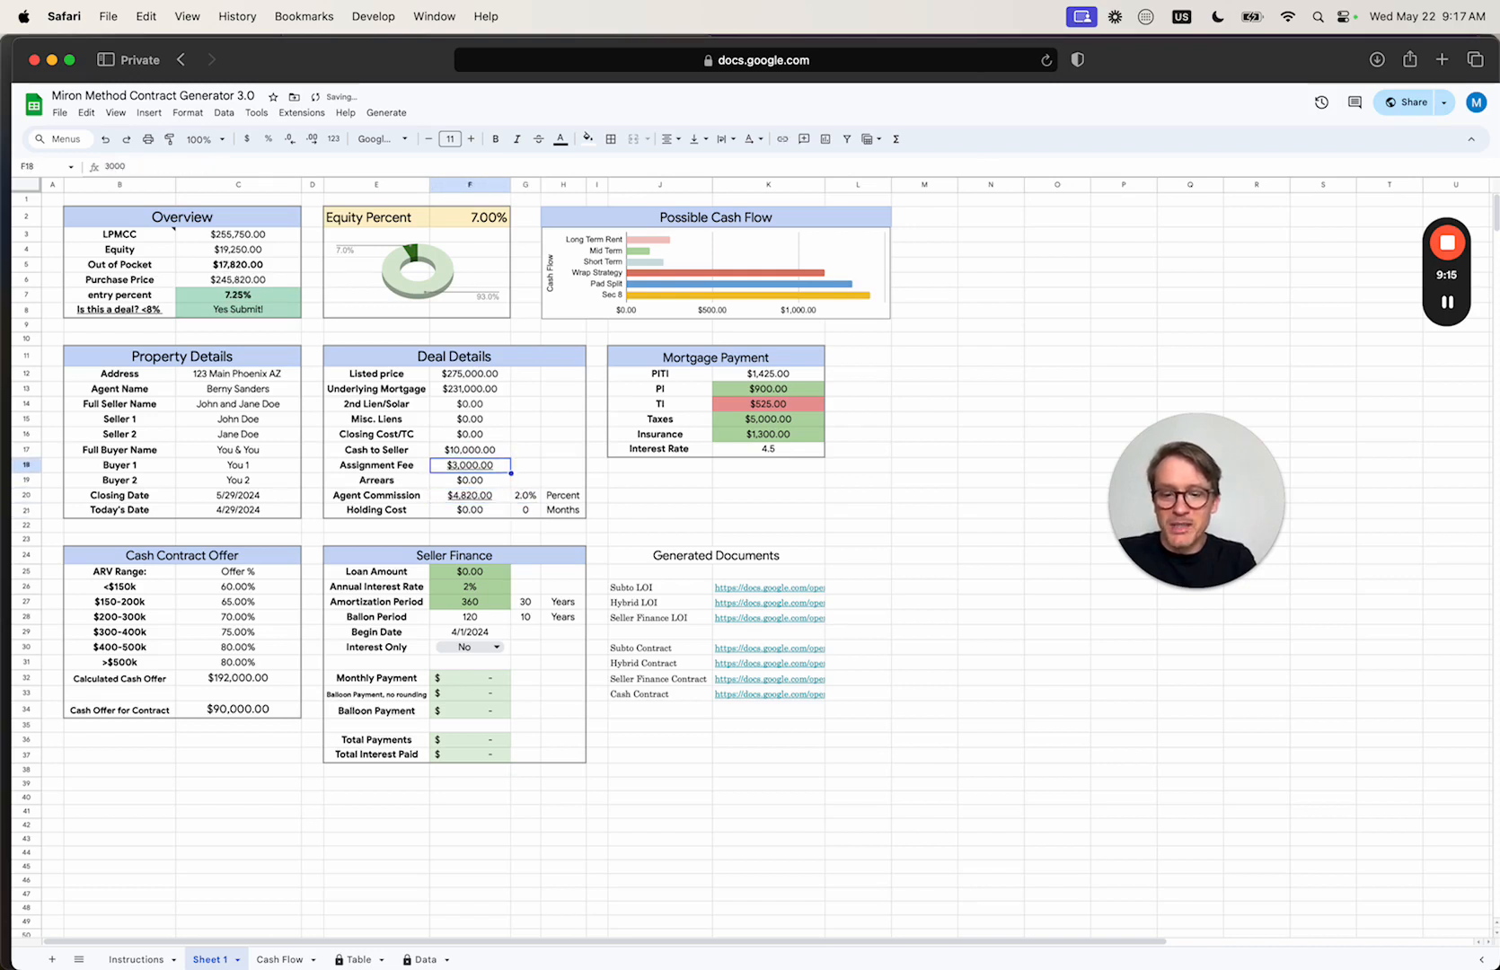
type("5000")
key("Return")
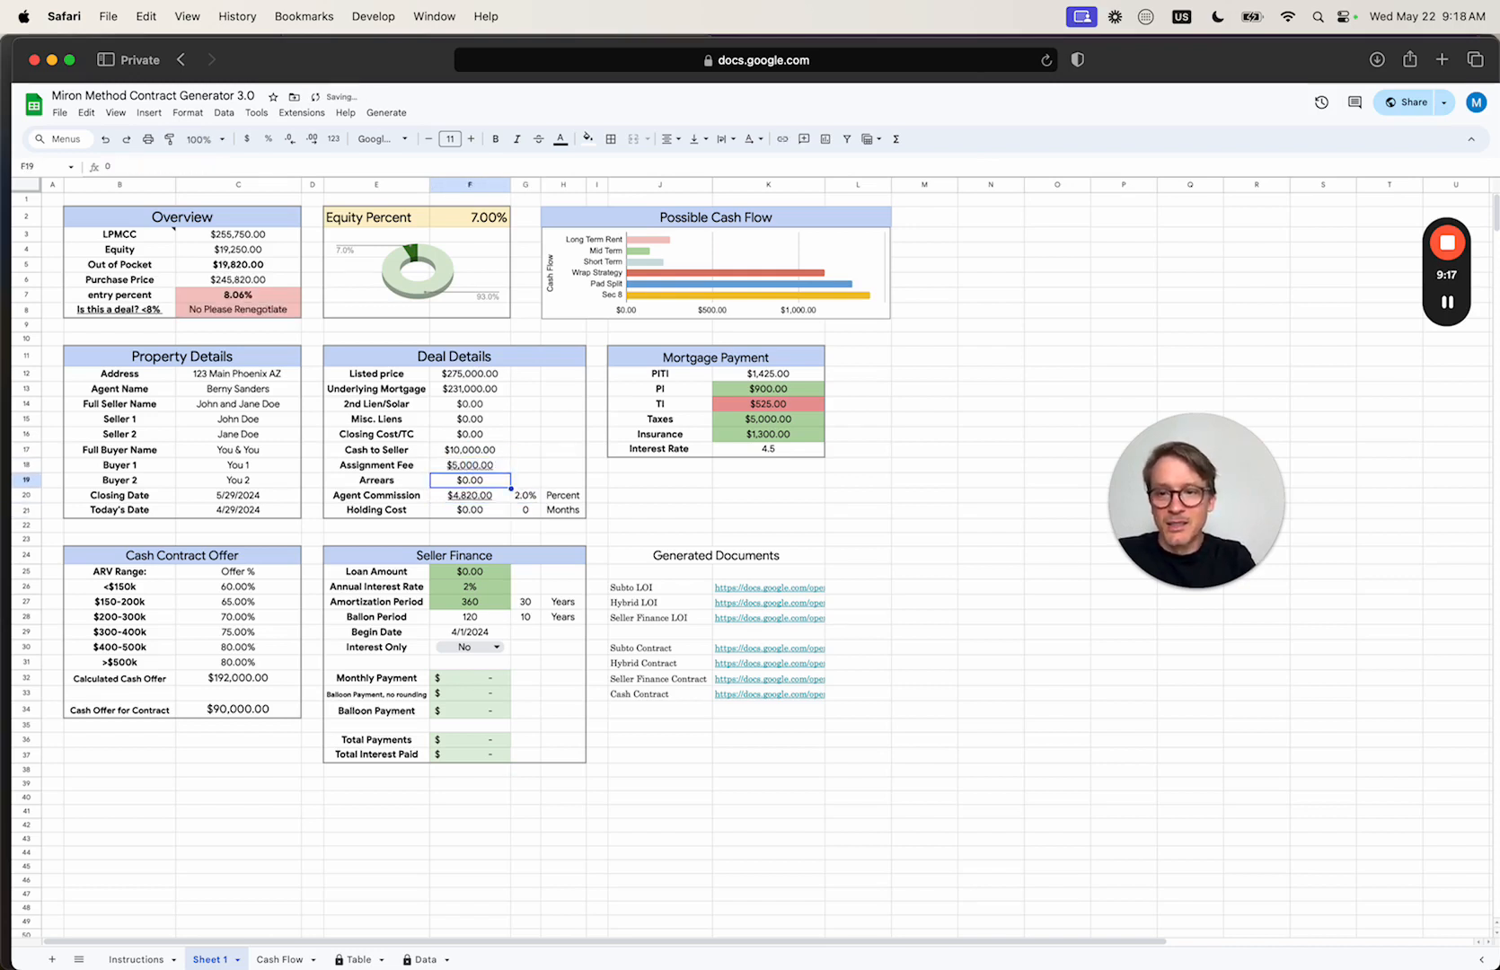
Set the Assignment Fee in the Deal Details table to $4,000
key("Up")
type("4,000")
key("Return")
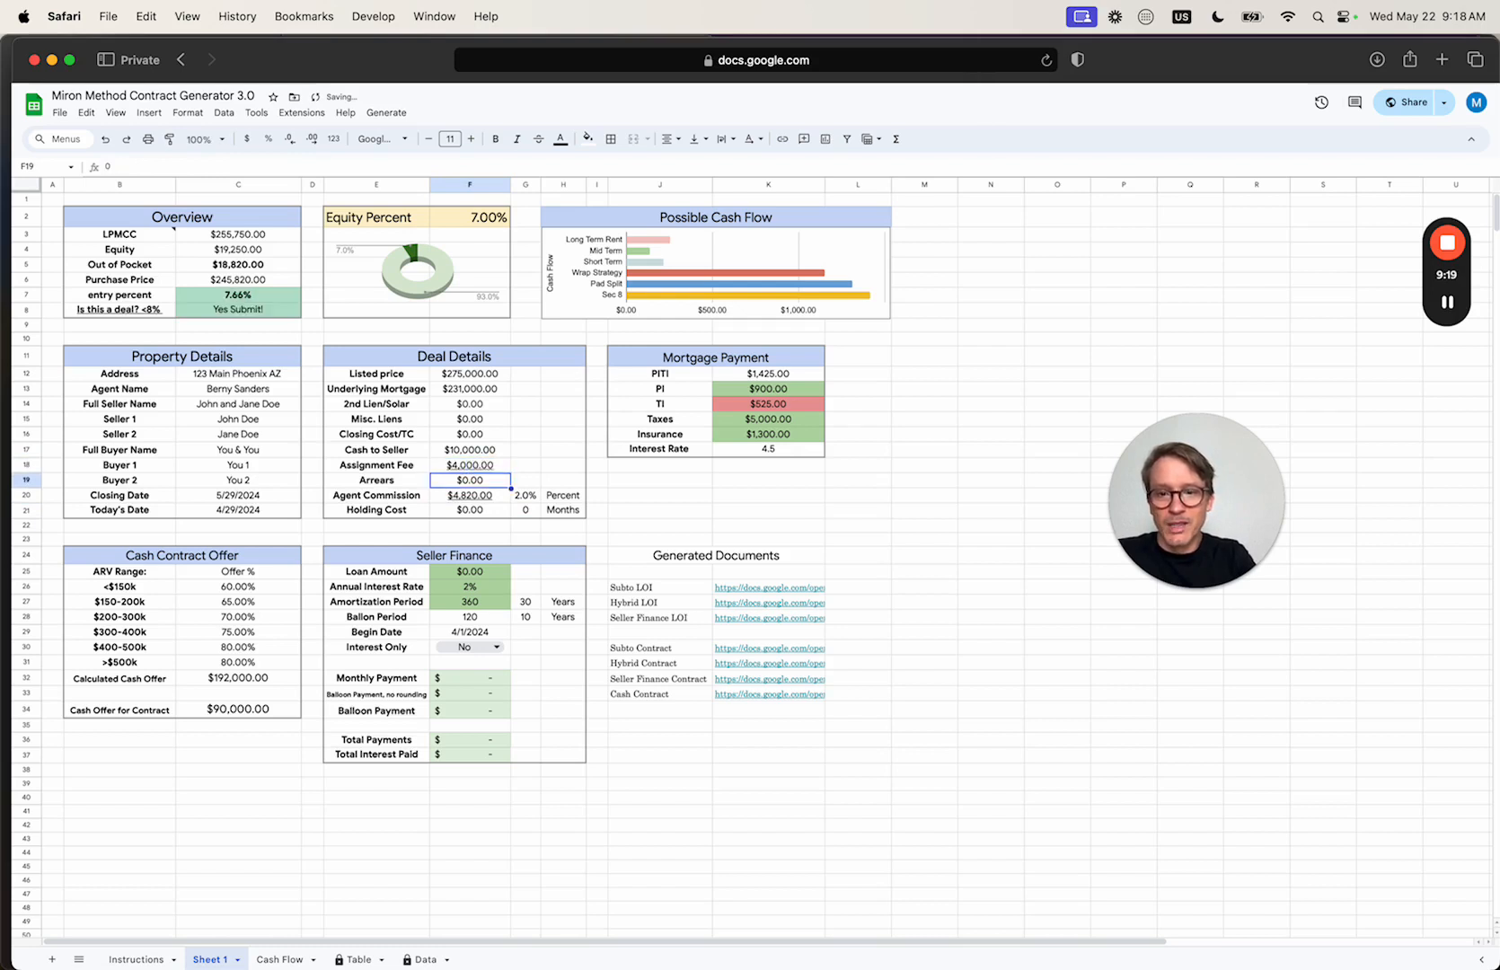
key("Up")
key("Up")
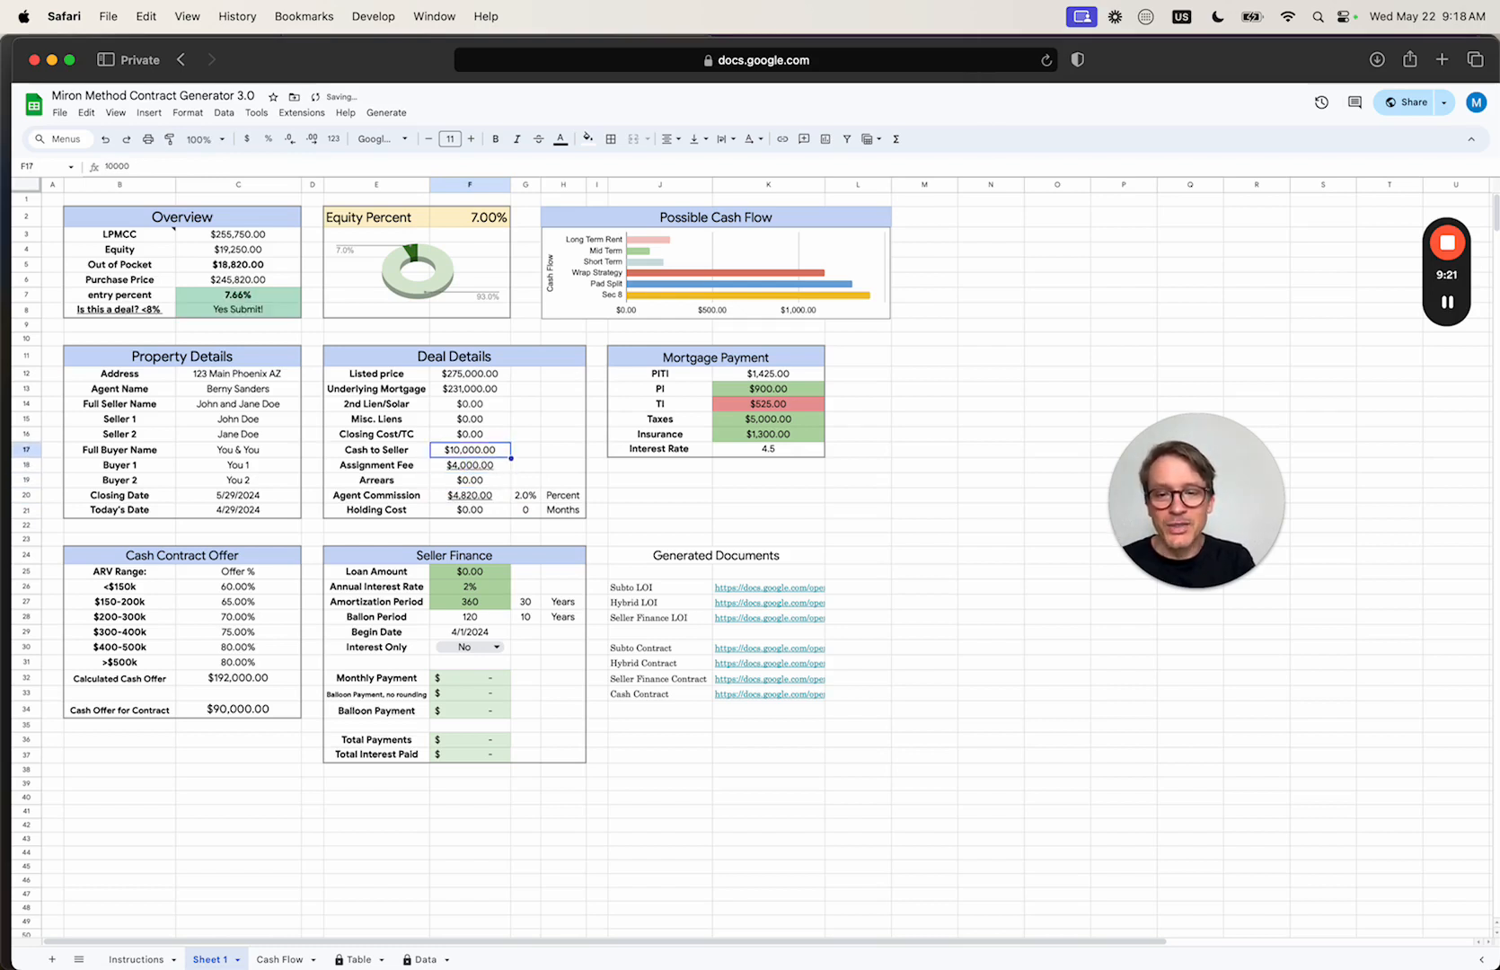
key("Down")
key("Up")
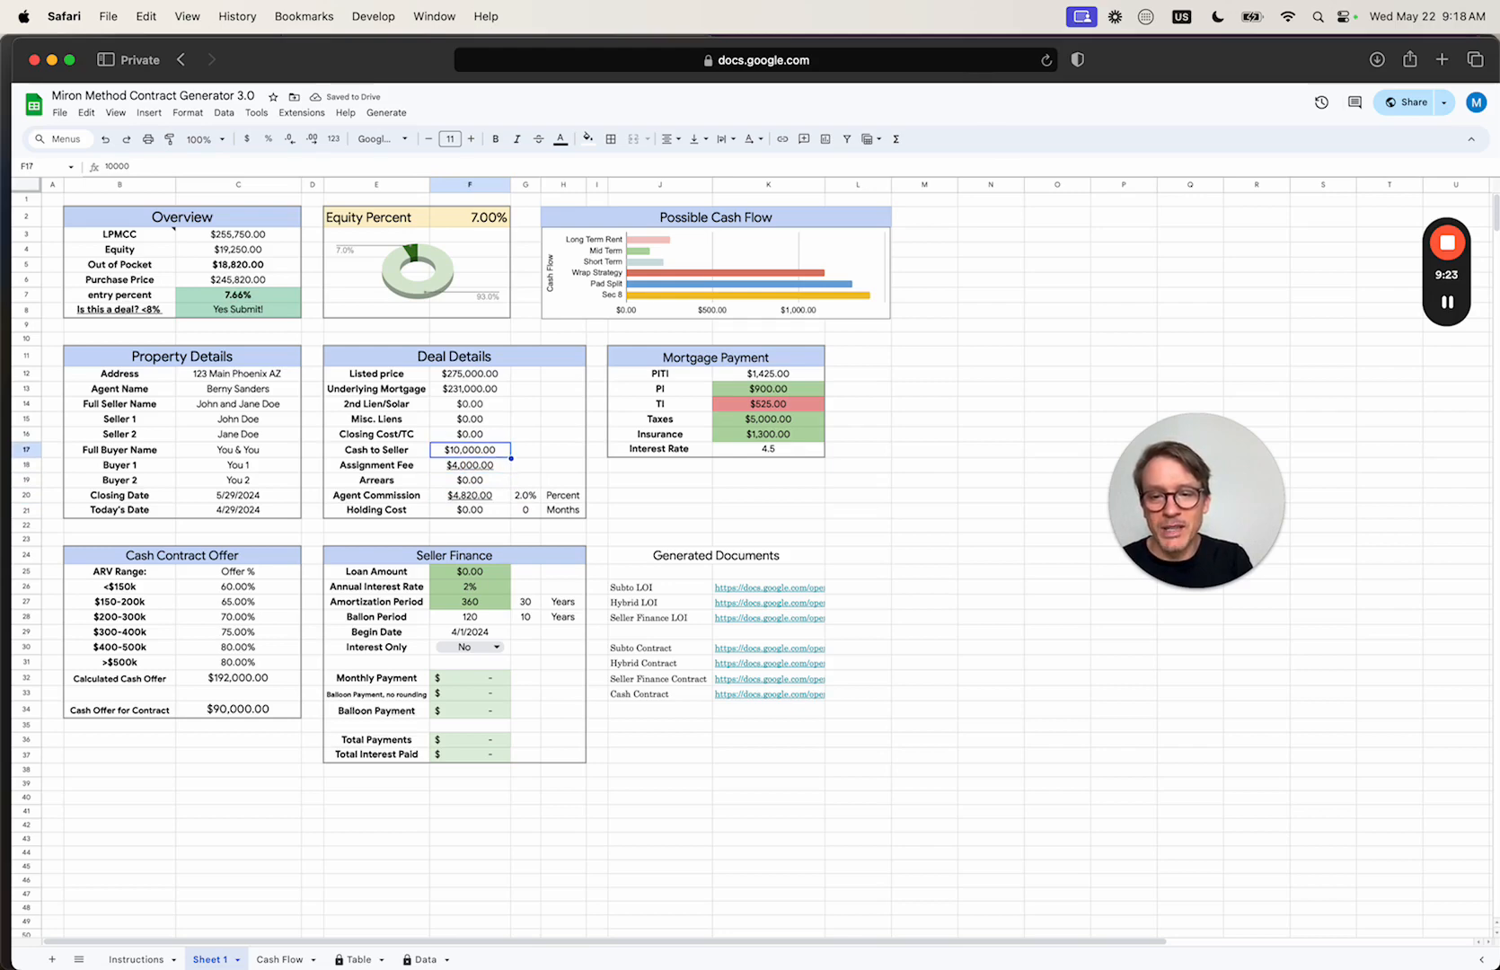
key("Down")
key("Up")
key("Down")
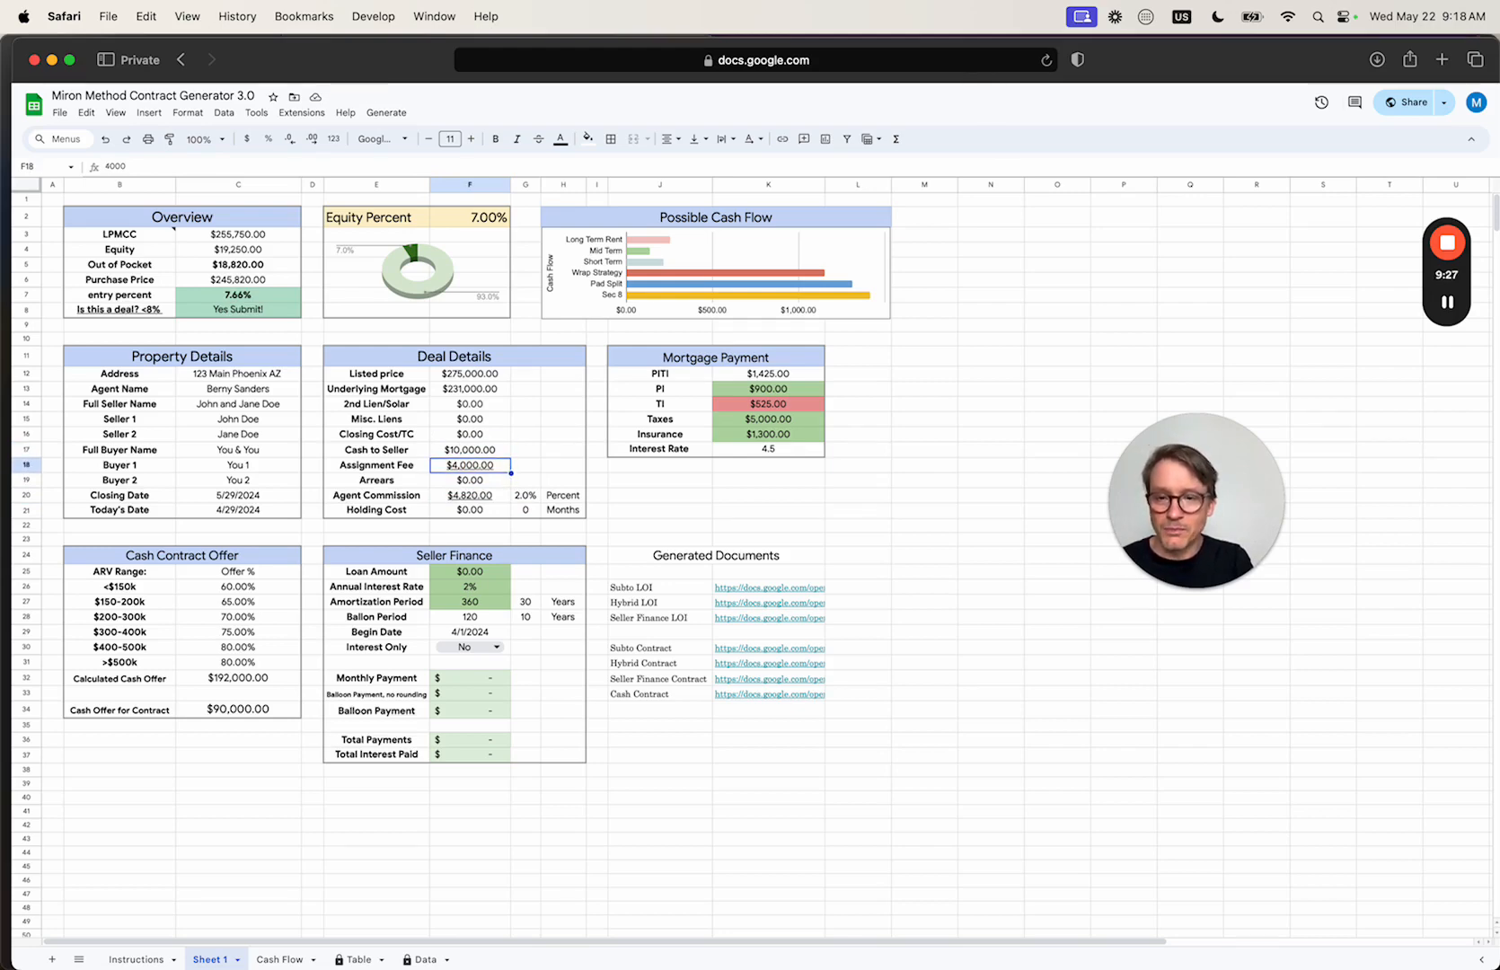
key("Up")
key("Down")
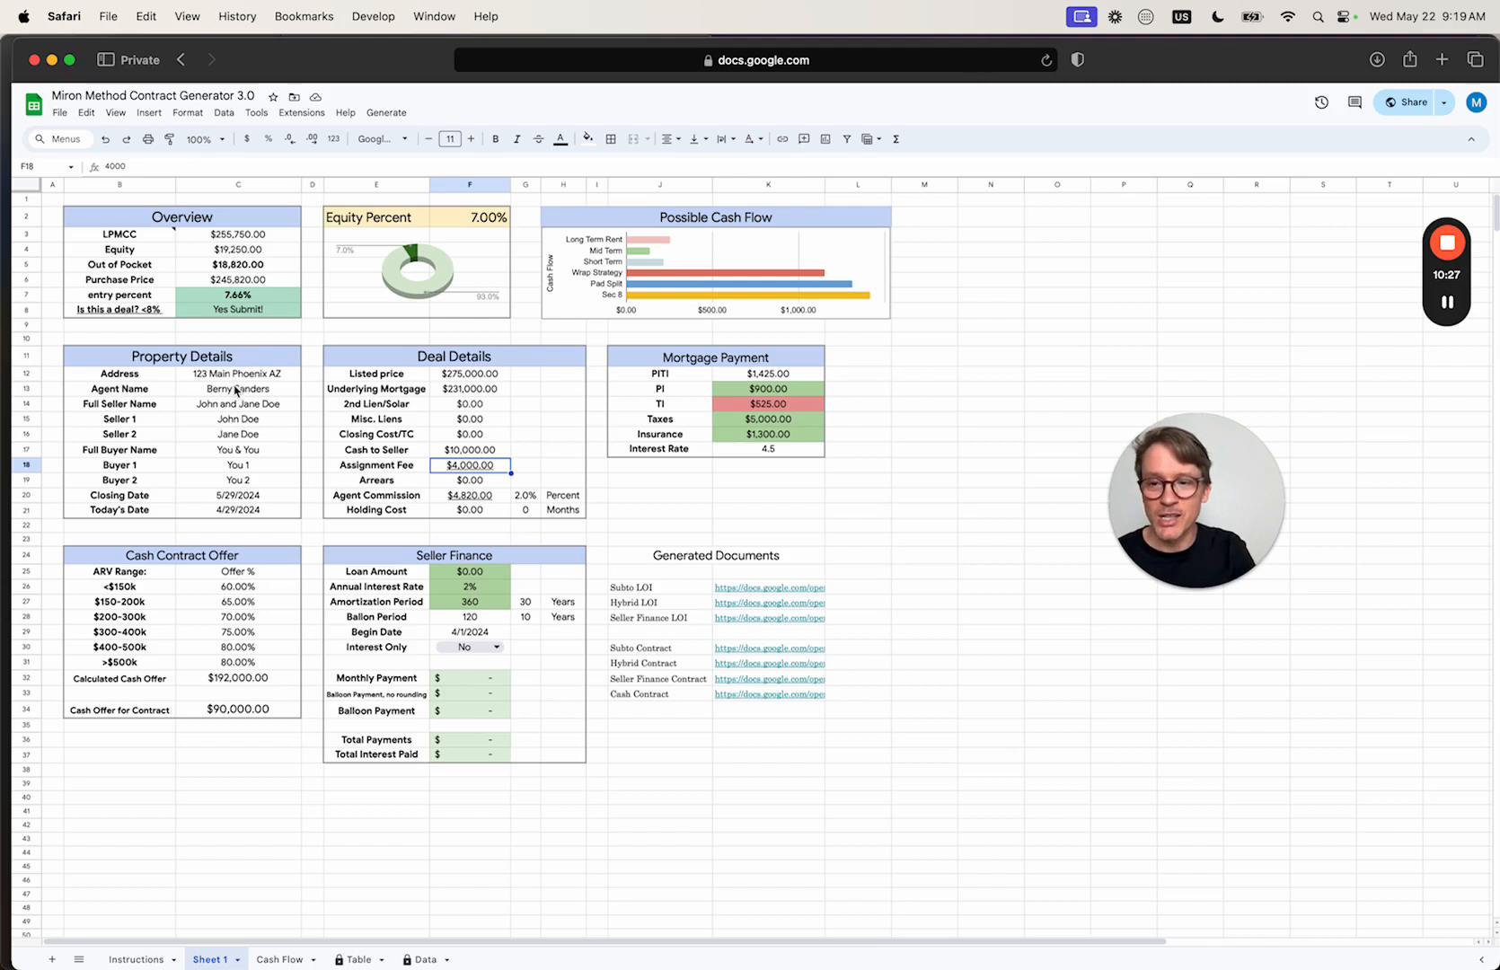
Replace the Seller 2 name in the Property Details table with n/a
left_click(239, 452)
left_click(241, 467)
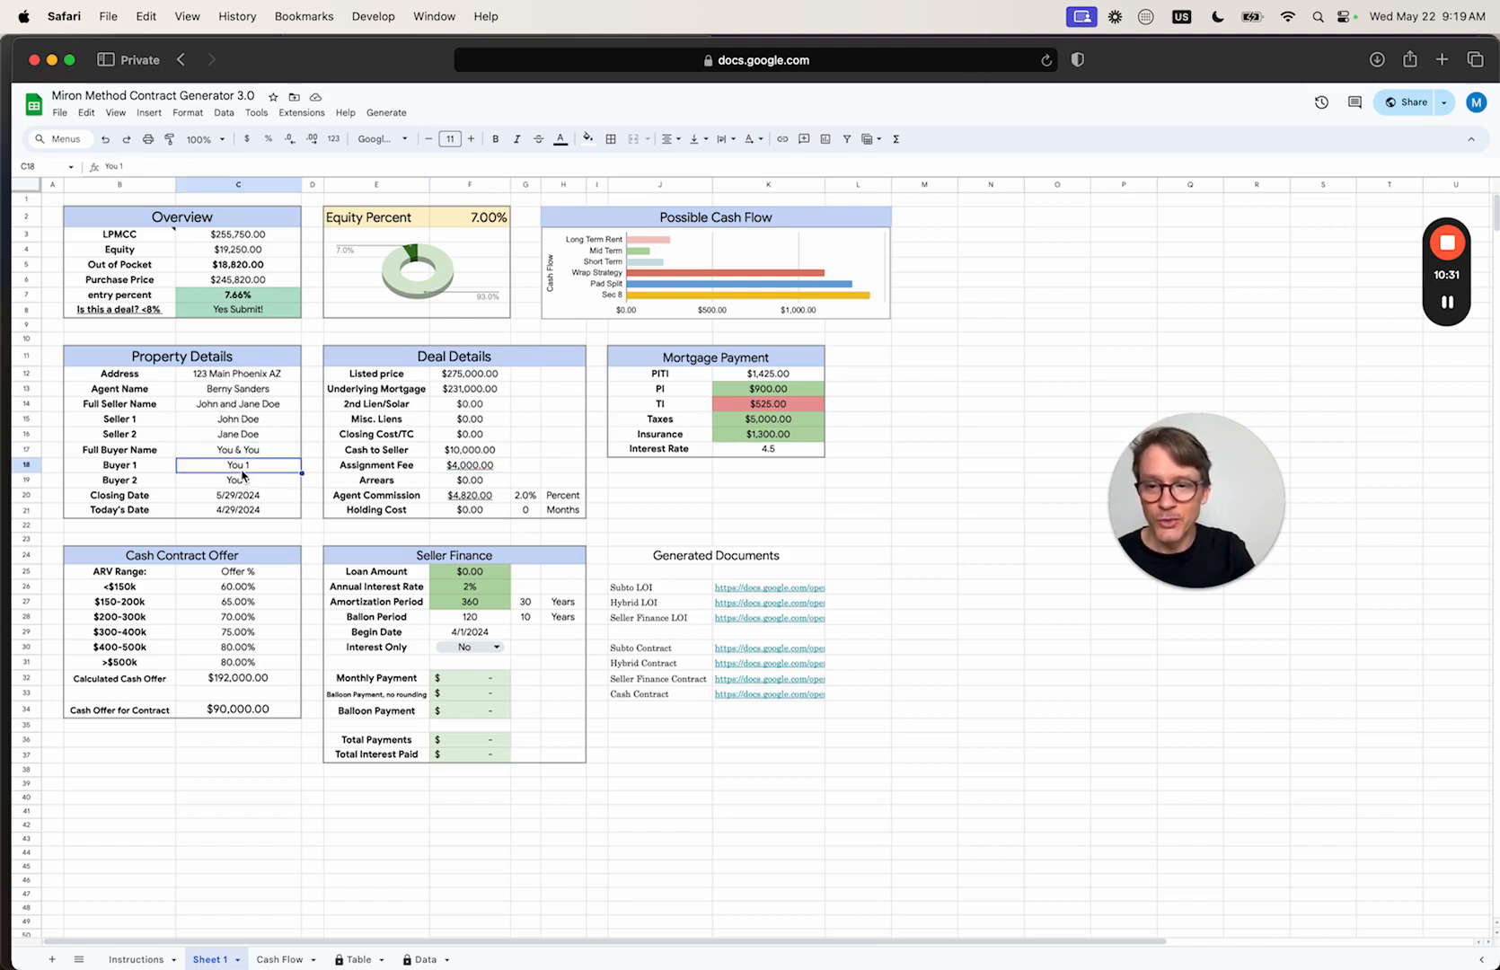
left_click(240, 481)
left_click(245, 422)
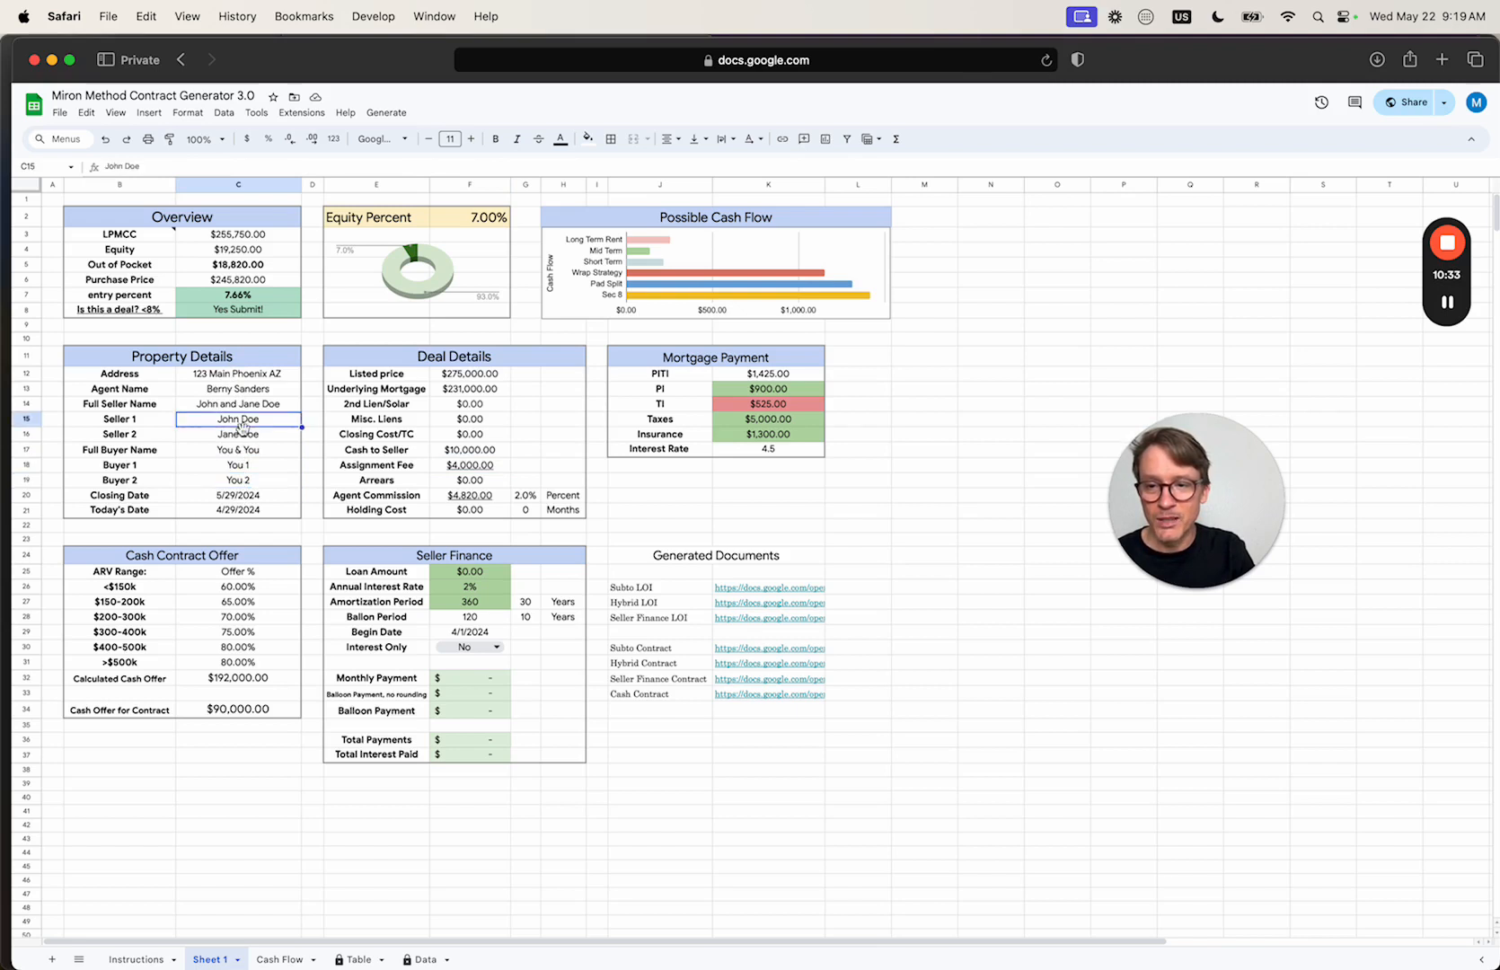
left_click(244, 437)
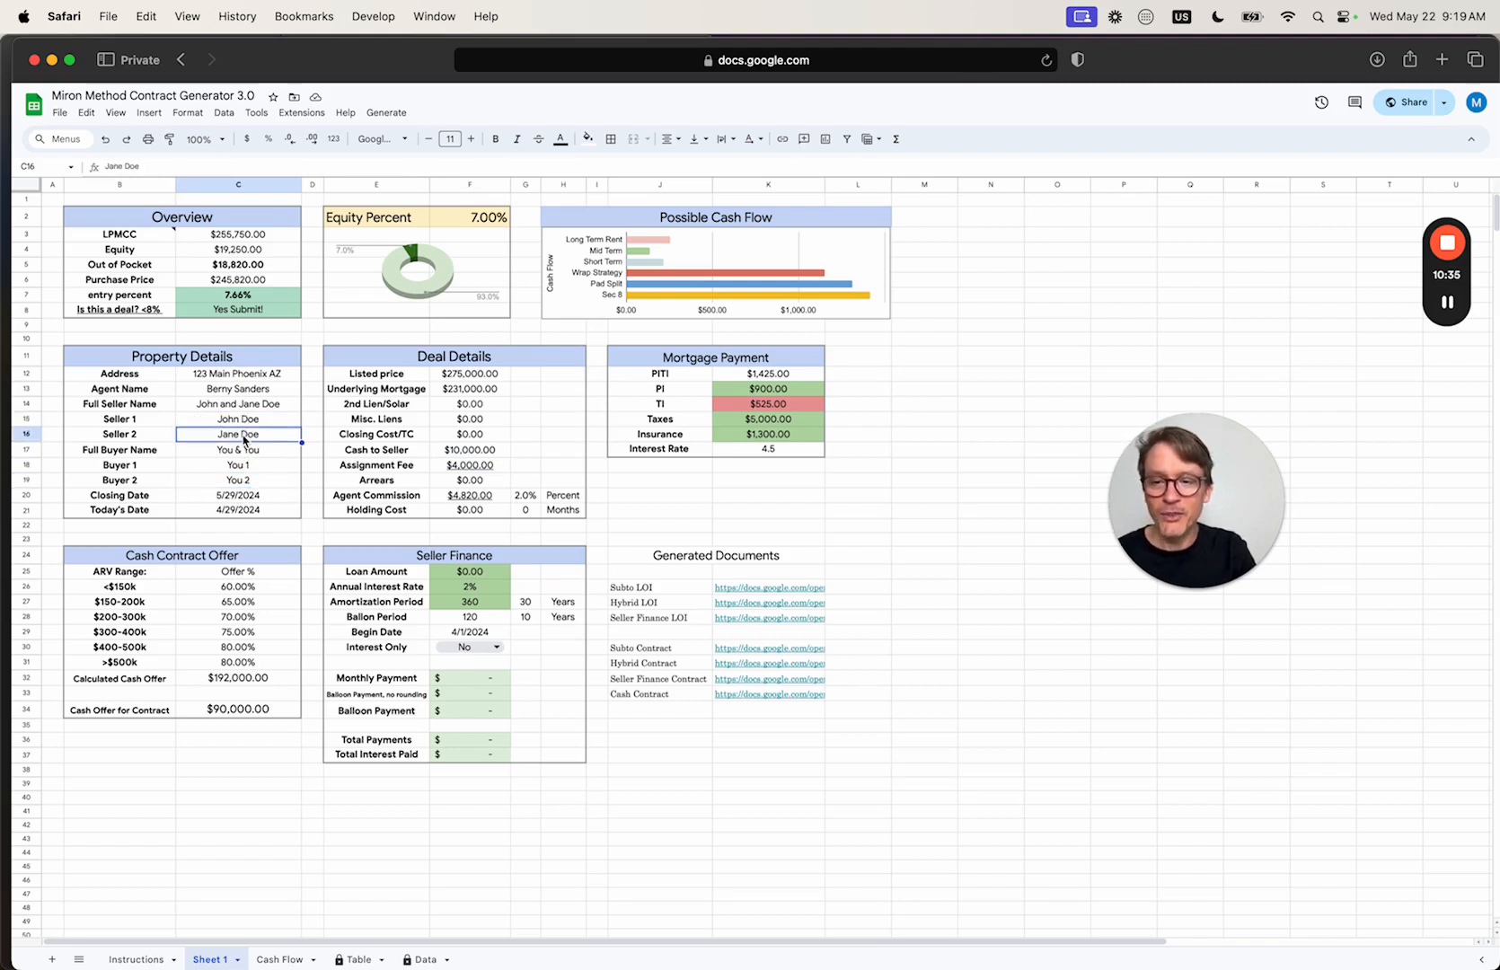
type("n/a")
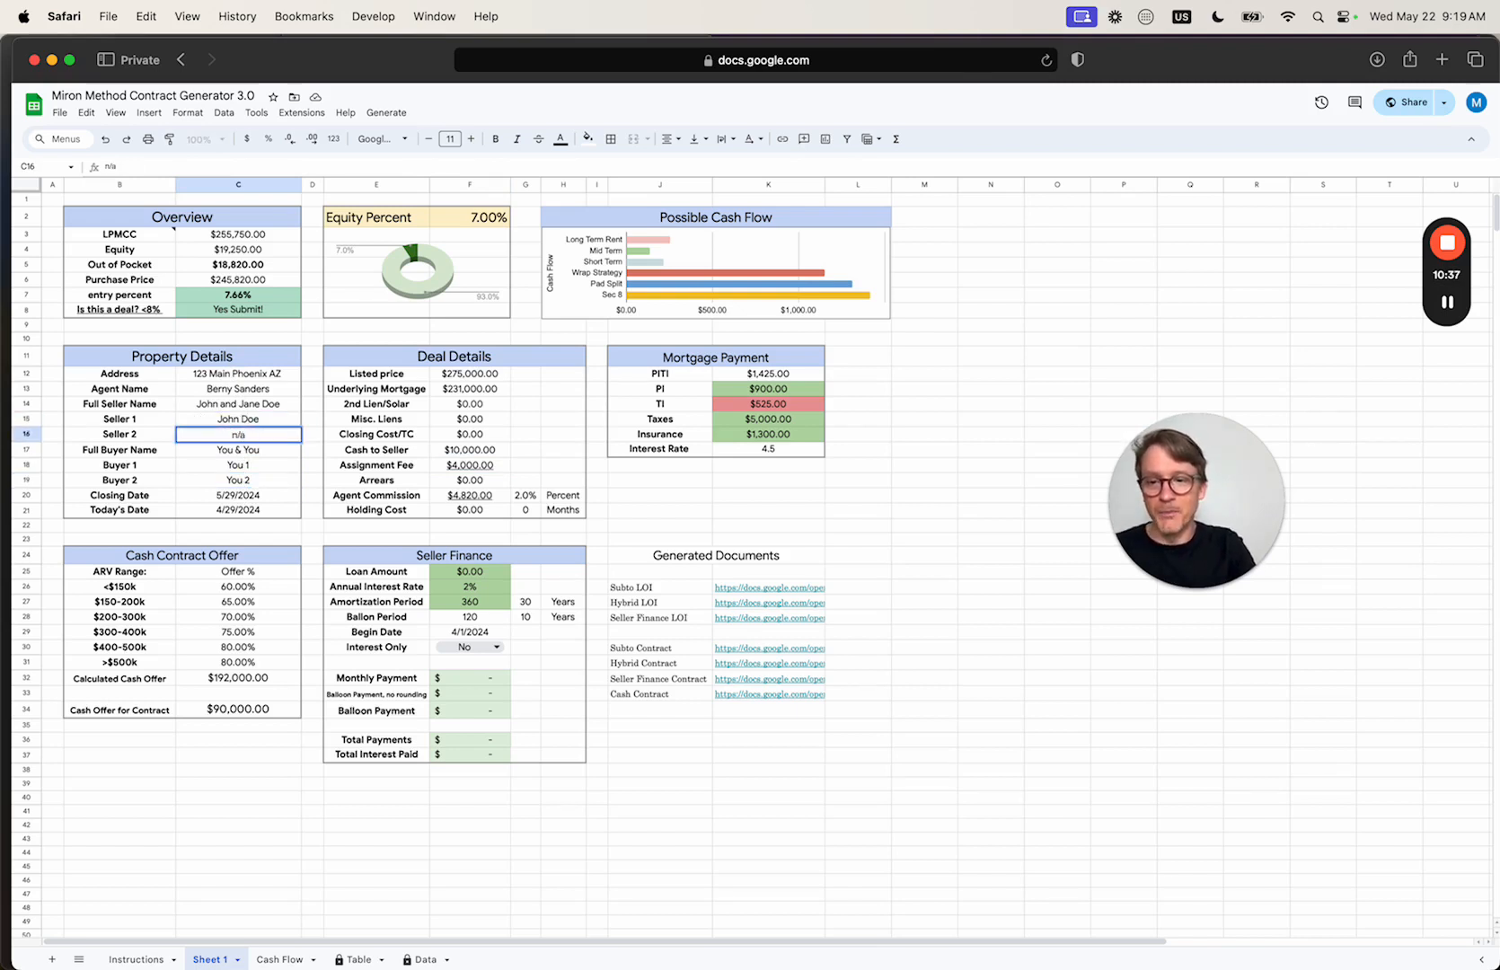
key("Return")
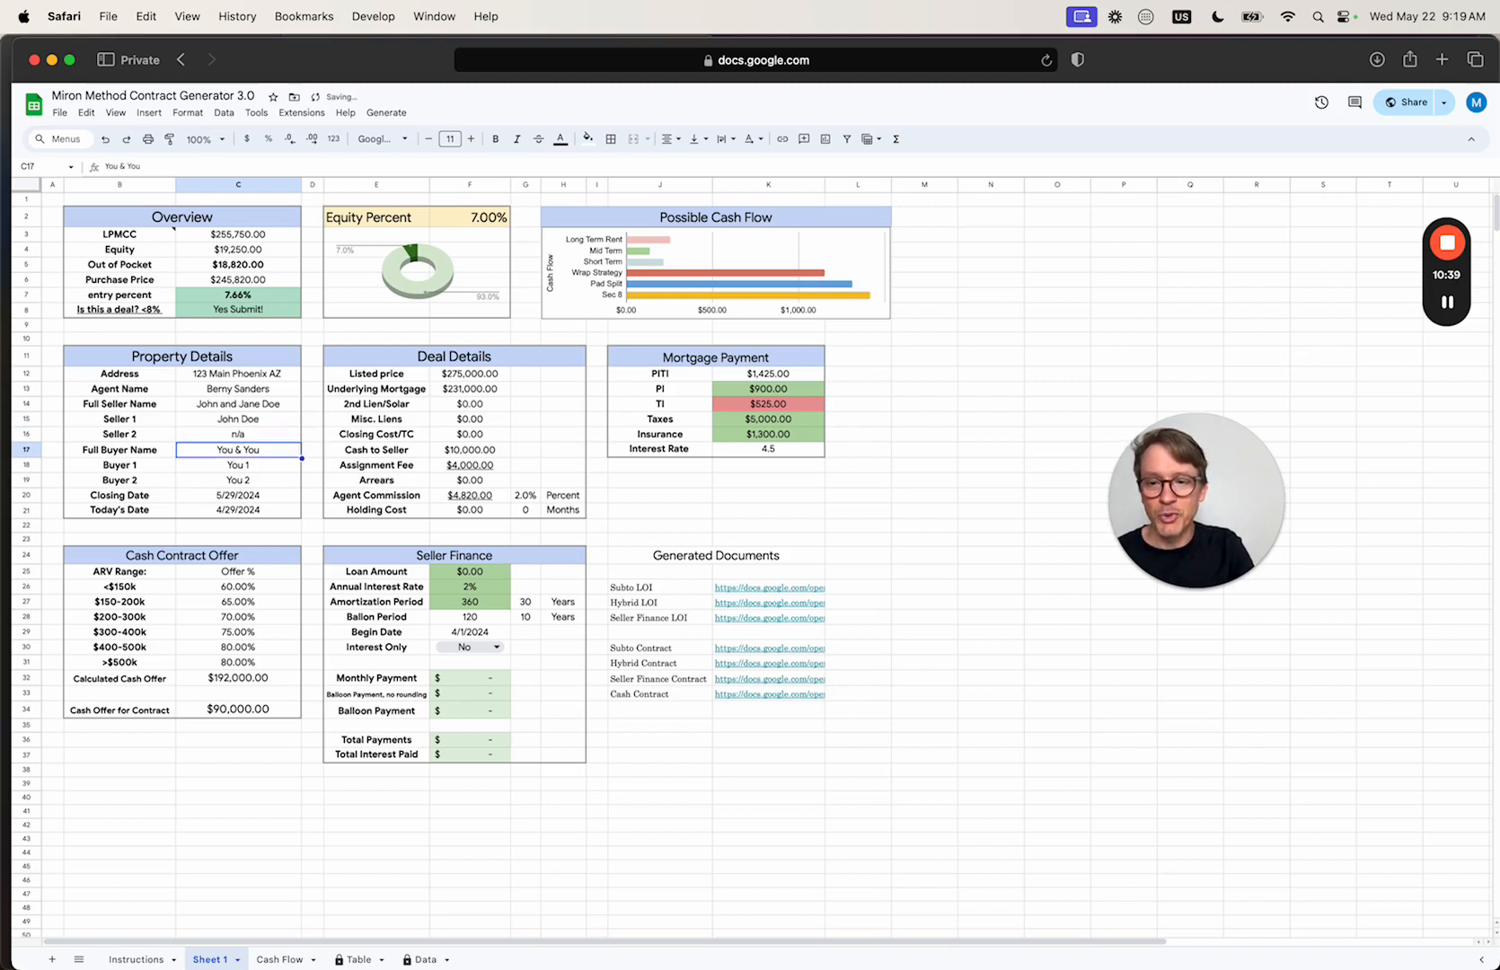
Set the Buyer 2 entry in the Property Details table to n/a
key("Down")
key("Down")
type("n/a")
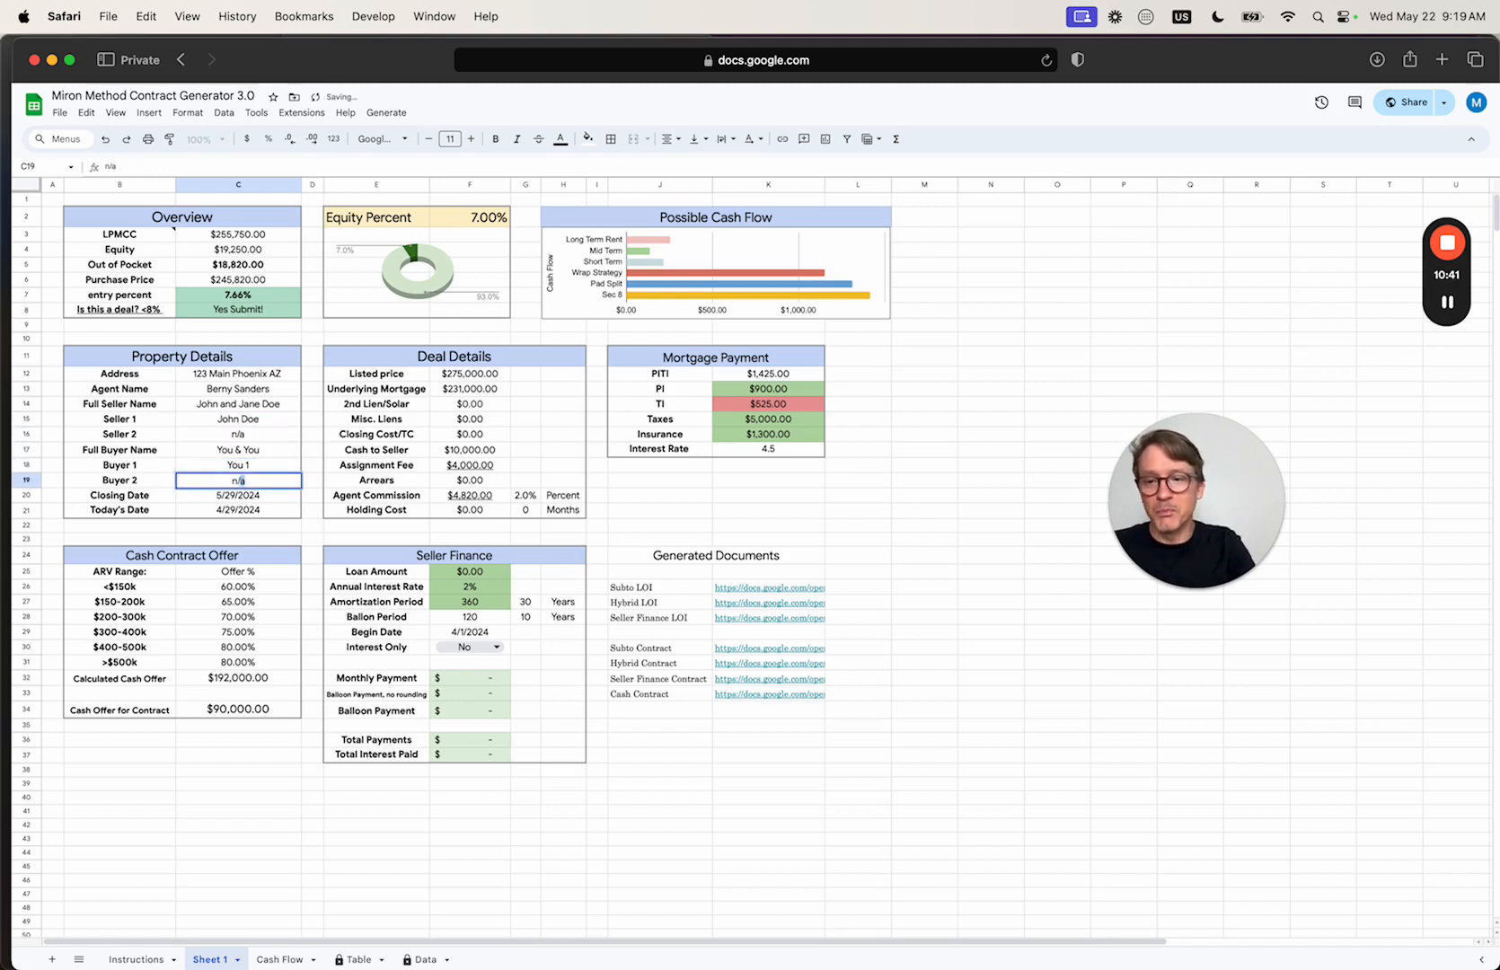
key("Return")
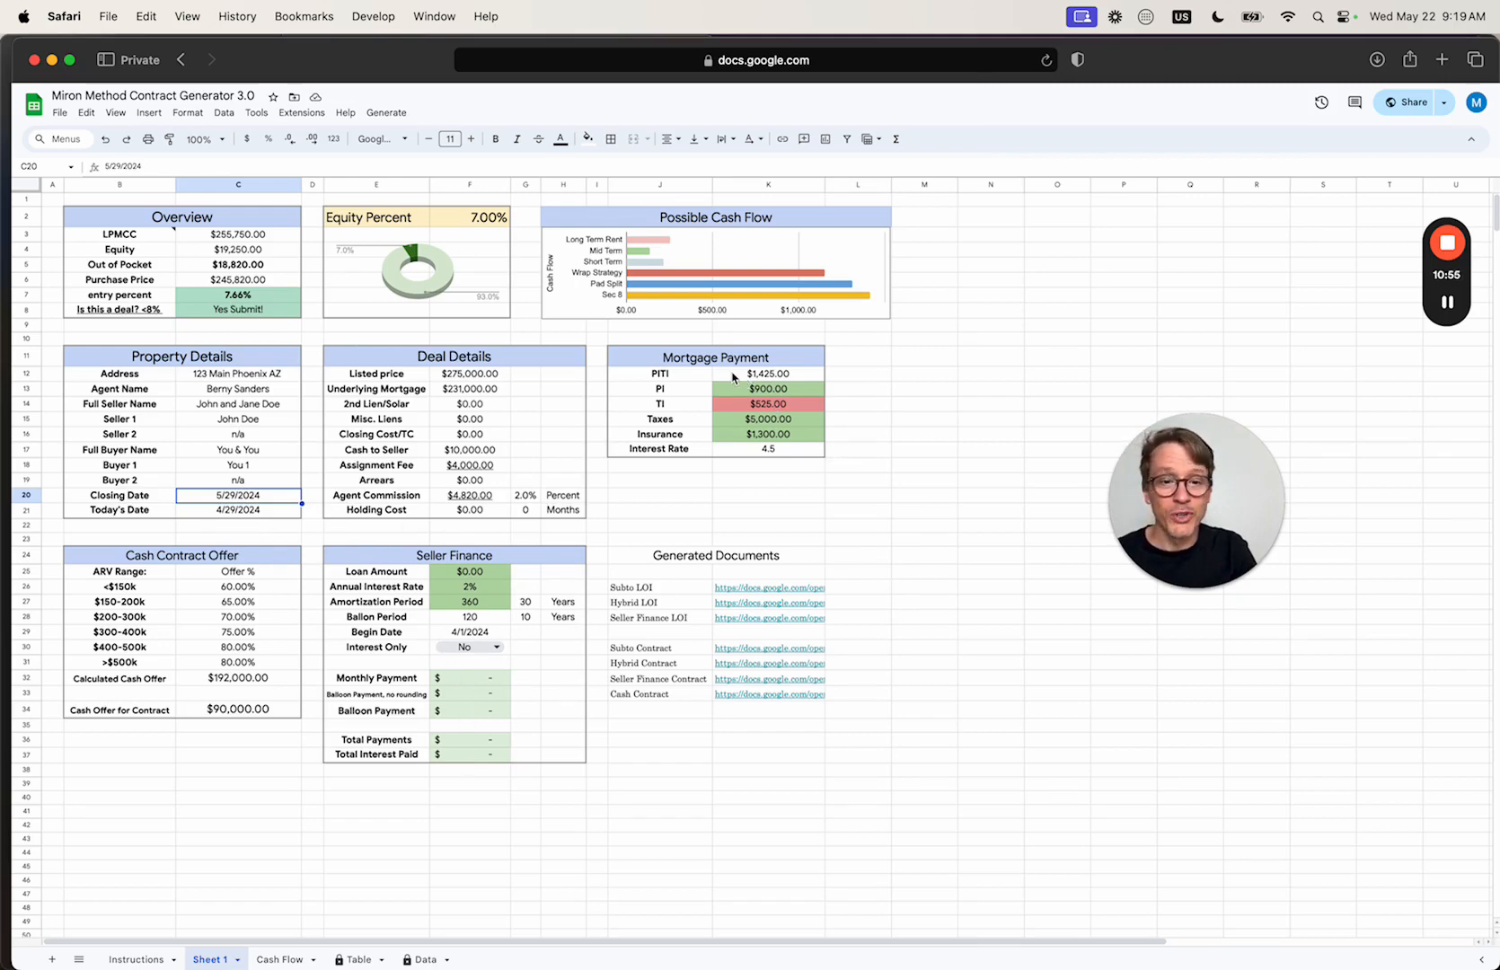
Review the PI, Taxes, Insurance and PITI cells in the Mortgage Payment table, along with the Possible Cash Flow section
left_click(767, 395)
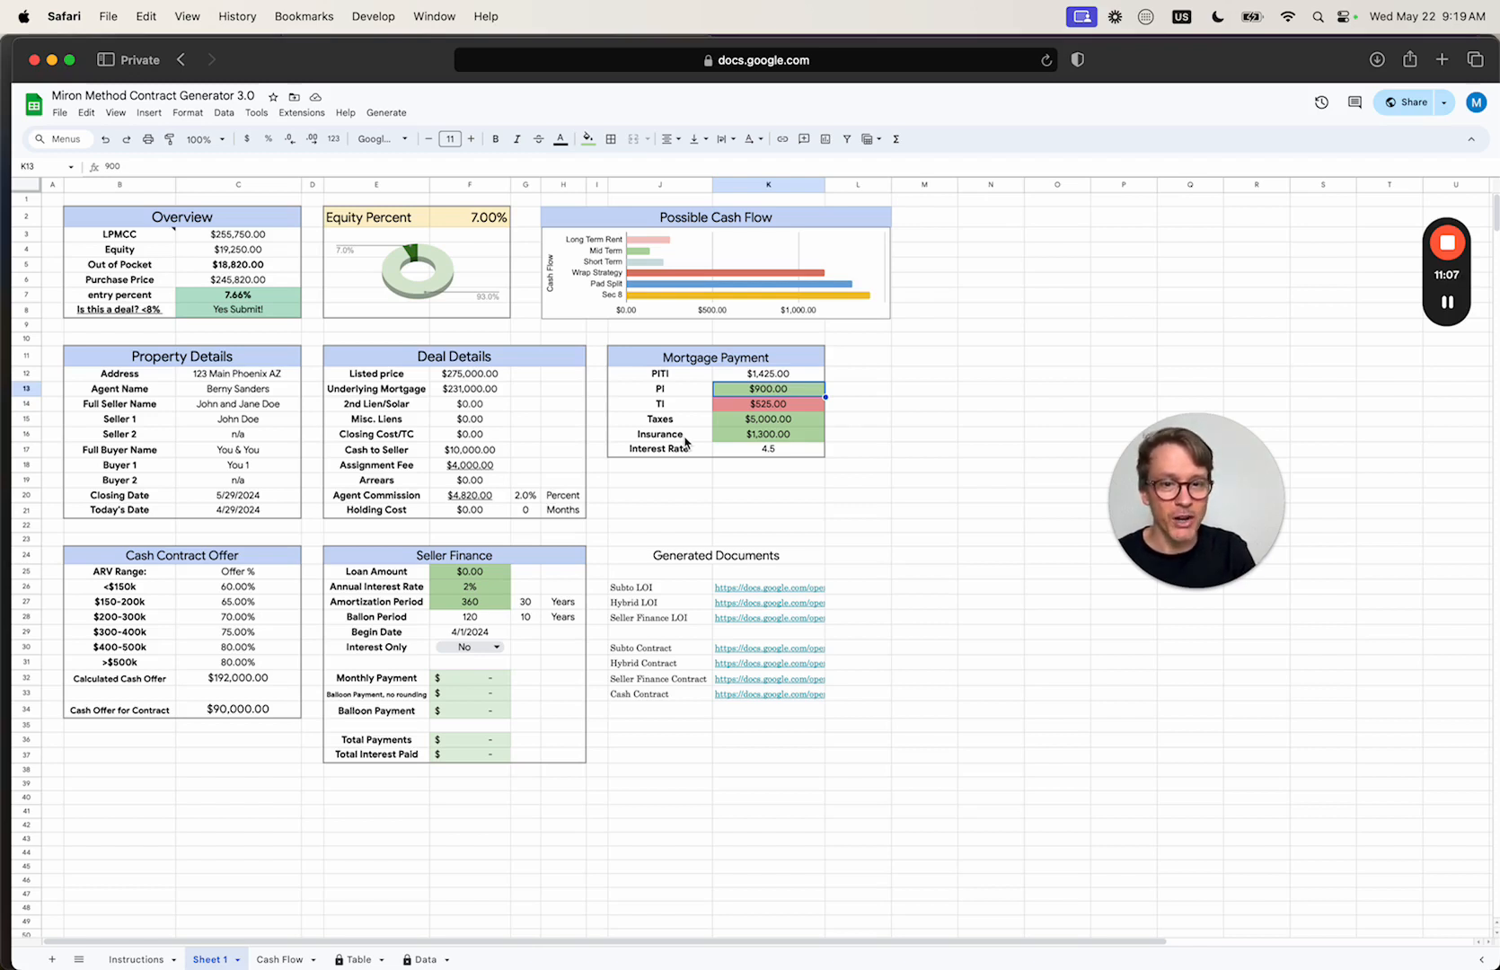
left_click(751, 421)
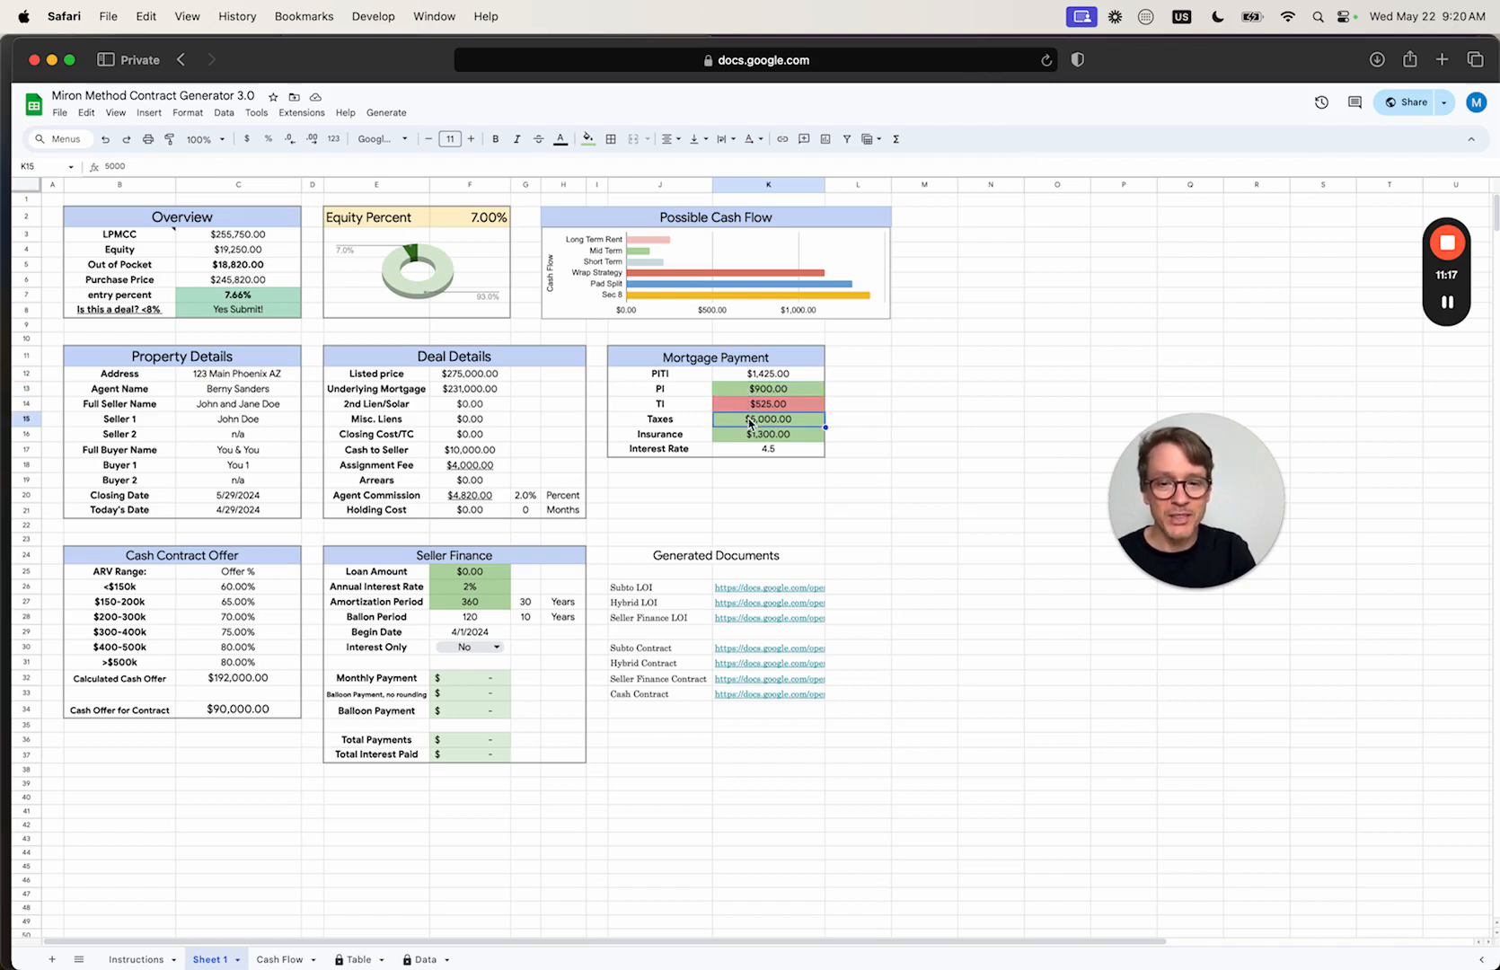
left_click(752, 437)
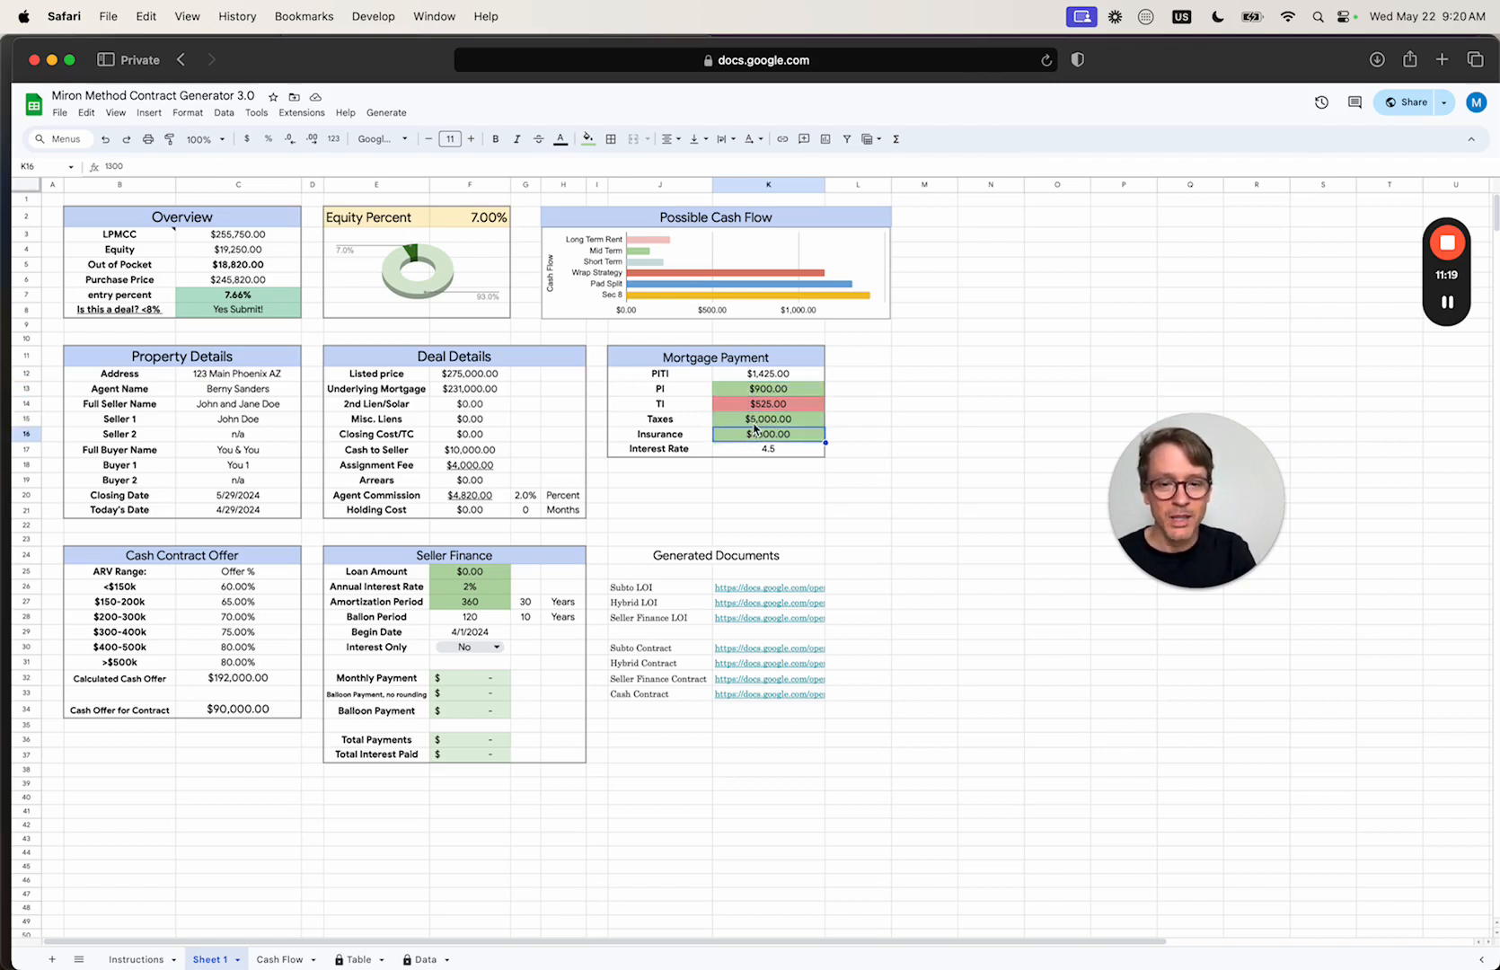
left_click(755, 424)
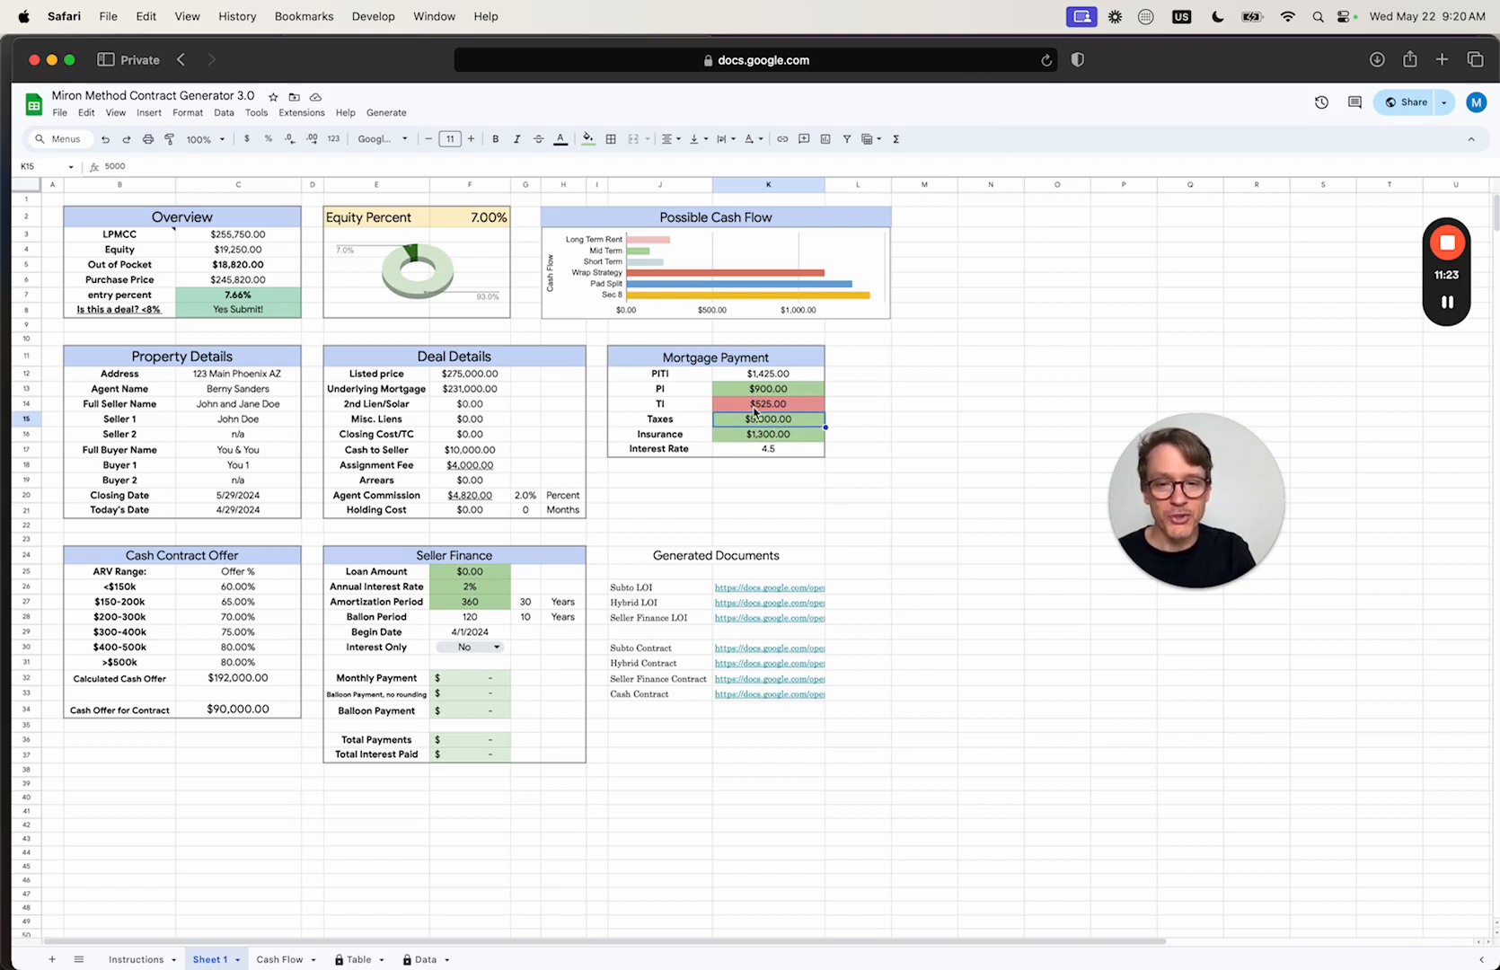
left_click(756, 392)
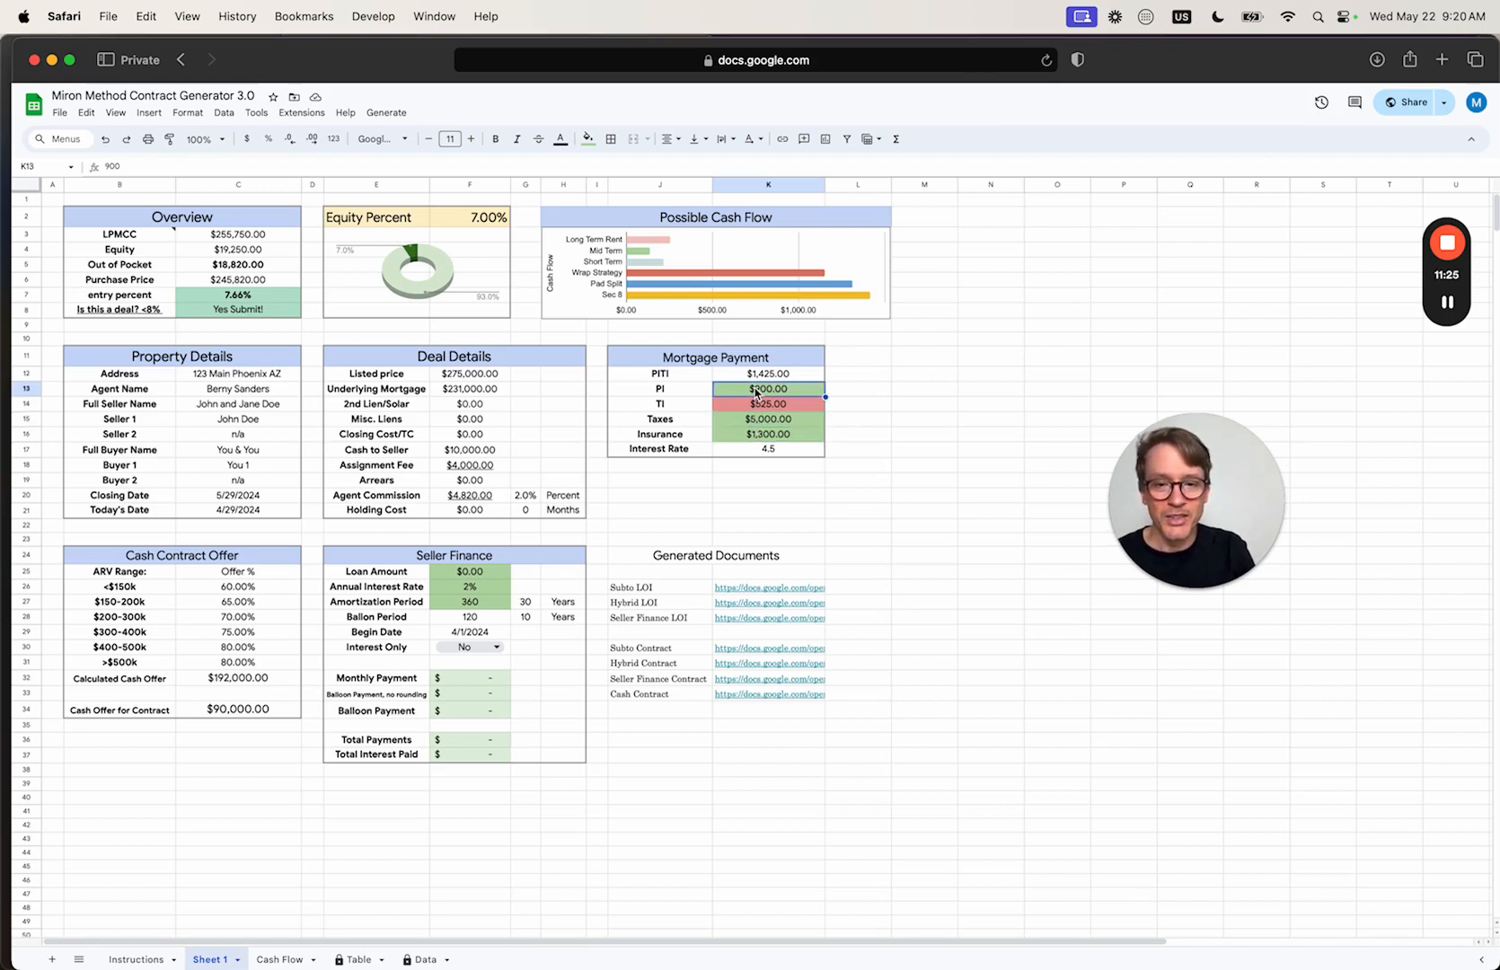
left_click(757, 420)
left_click(757, 436)
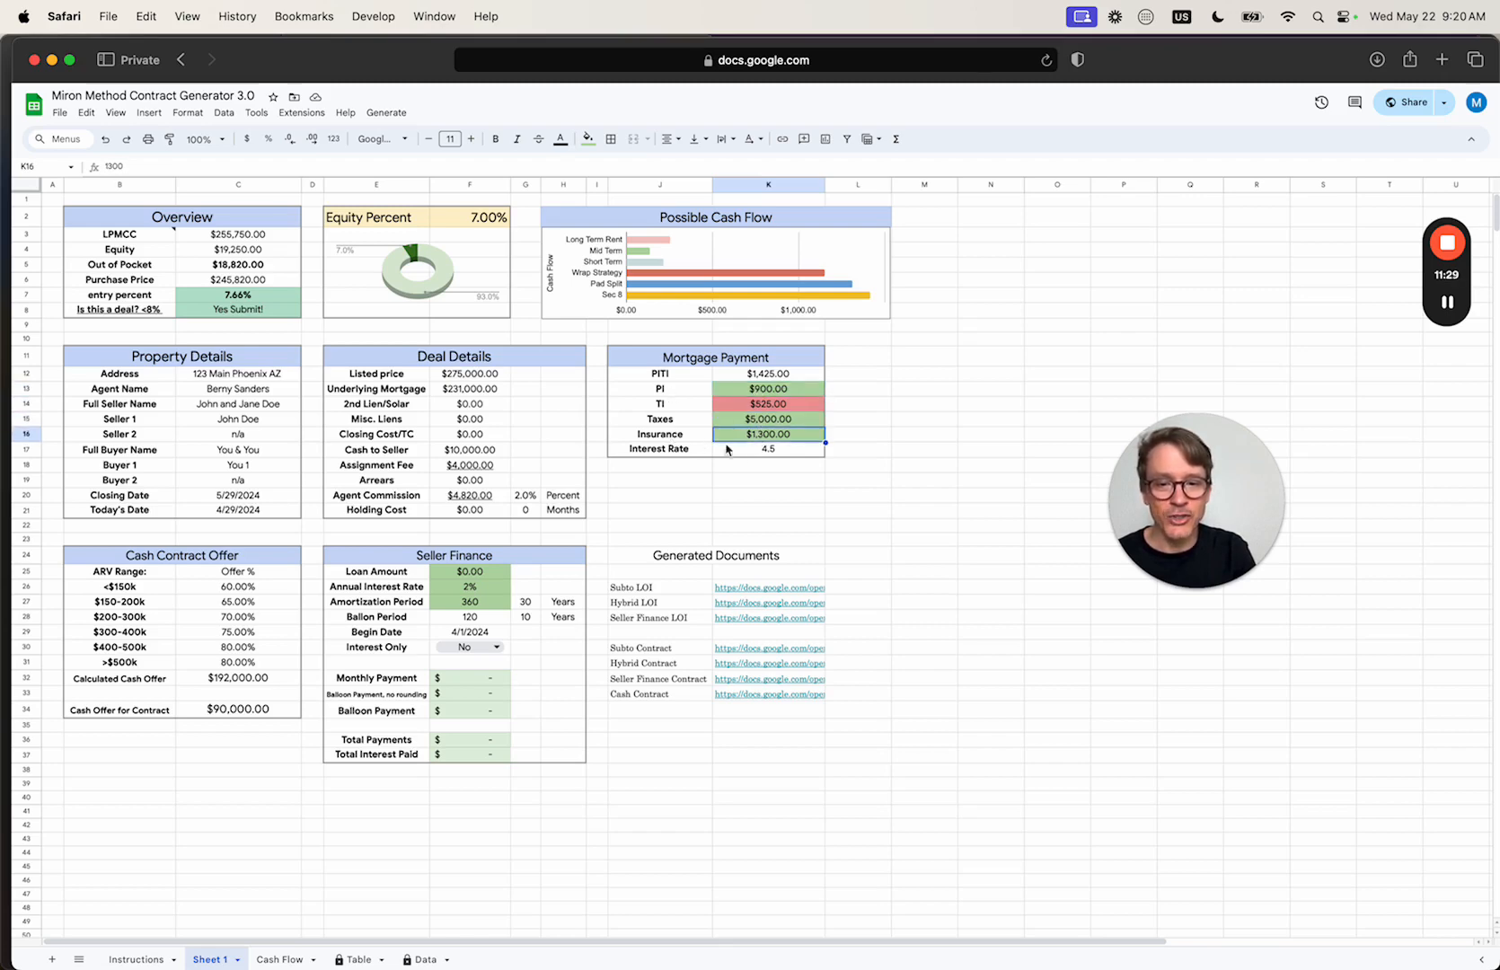
left_click(766, 375)
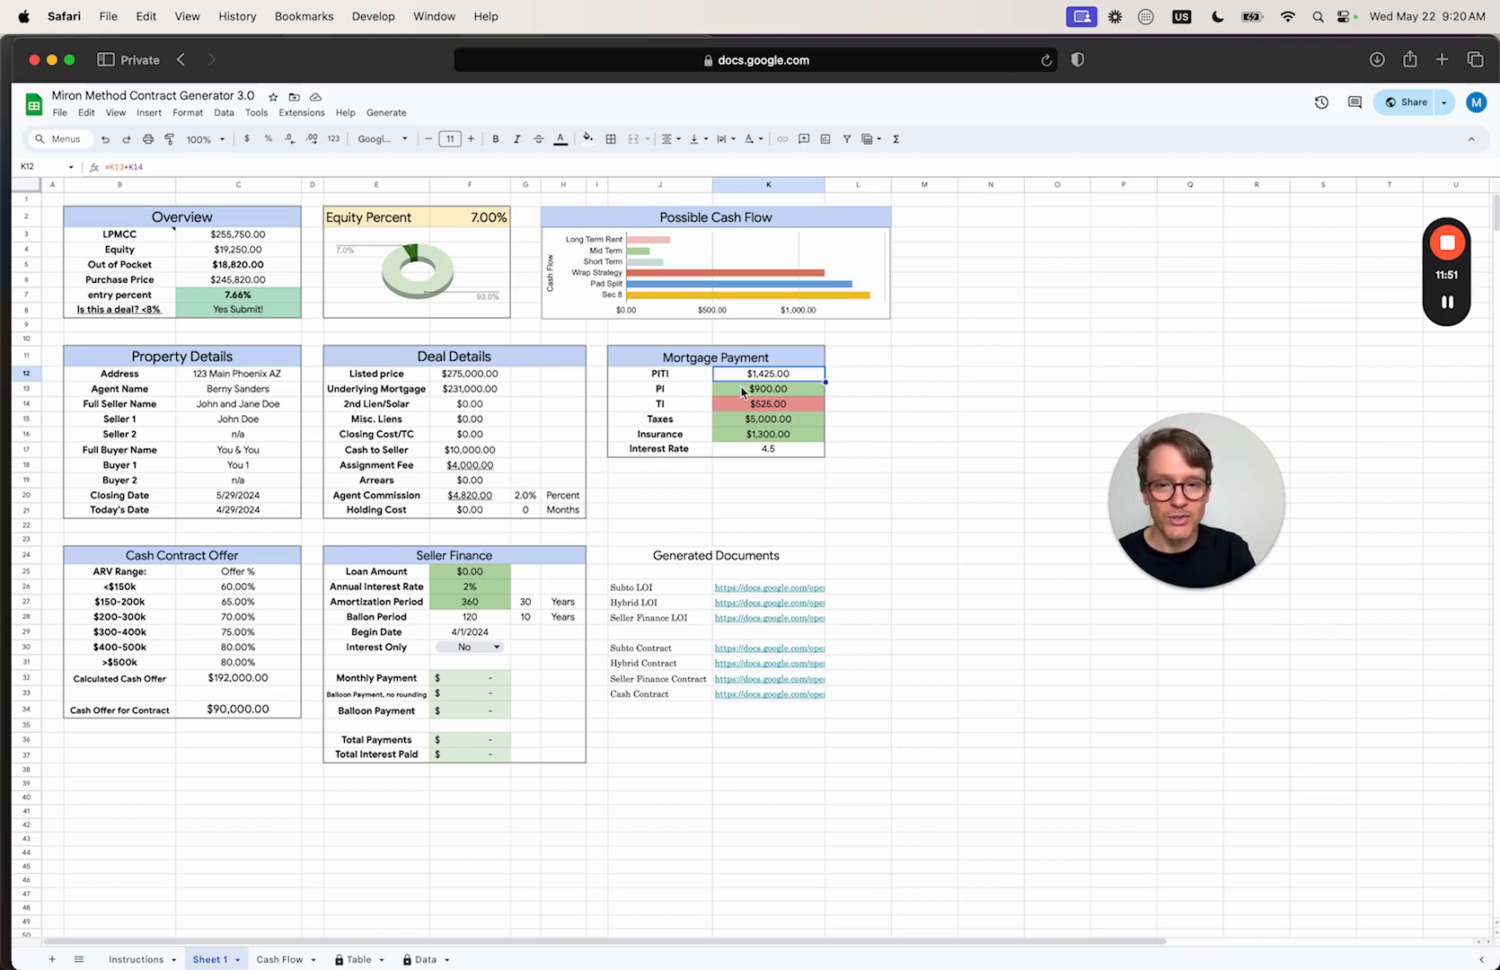
left_click(607, 222)
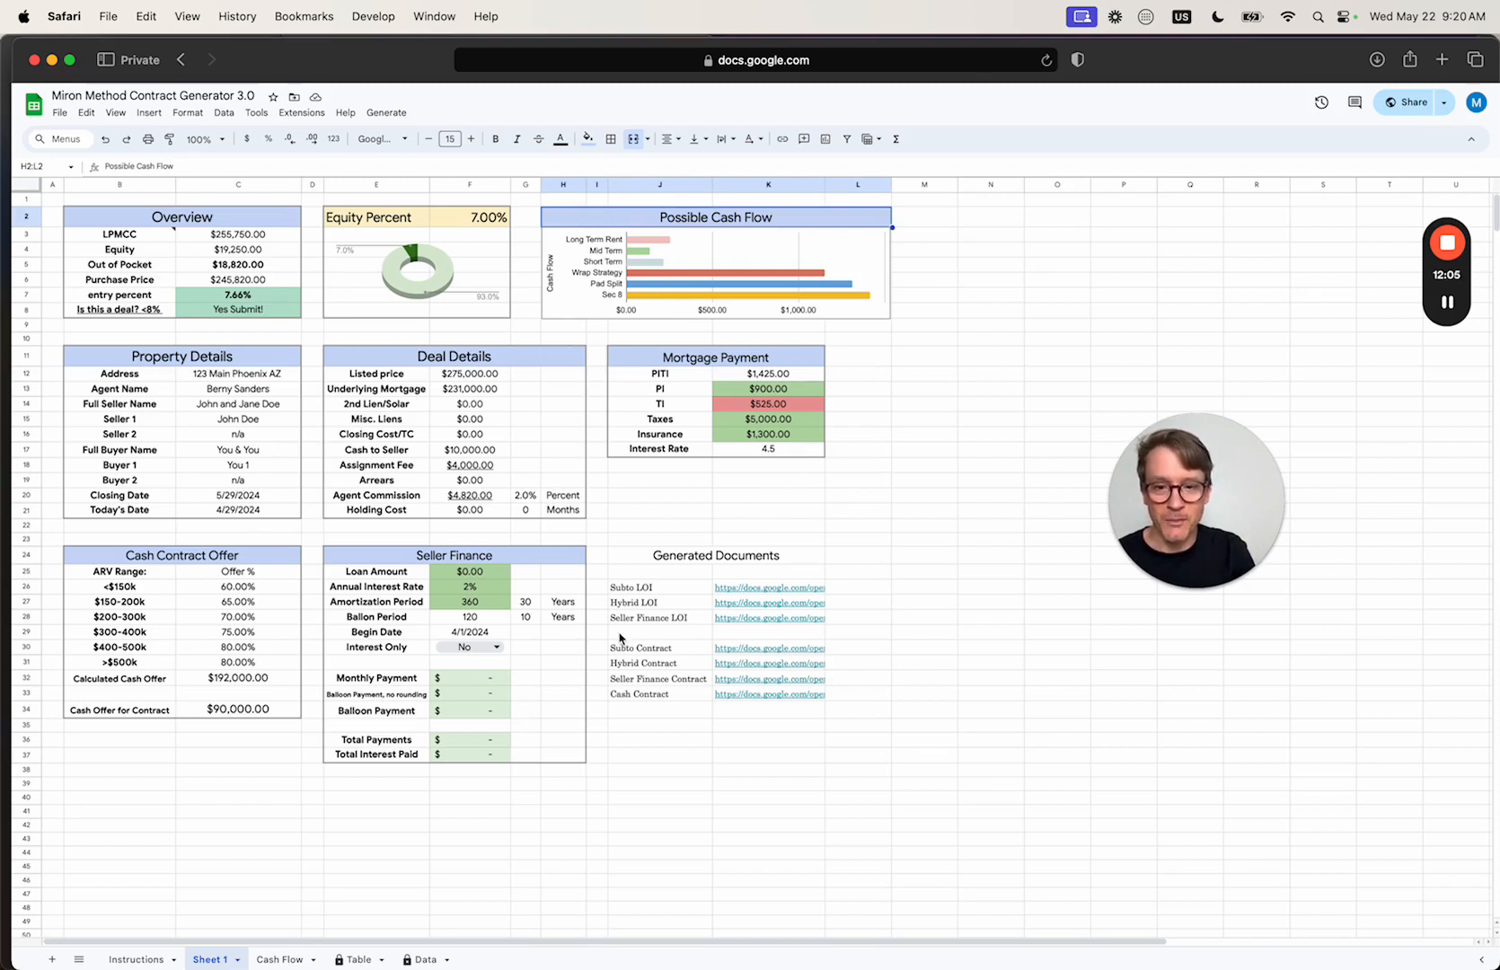
Set the offer percentage for the <$150k ARV range in the Cash Contract Offer table to 50%
left_click(161, 561)
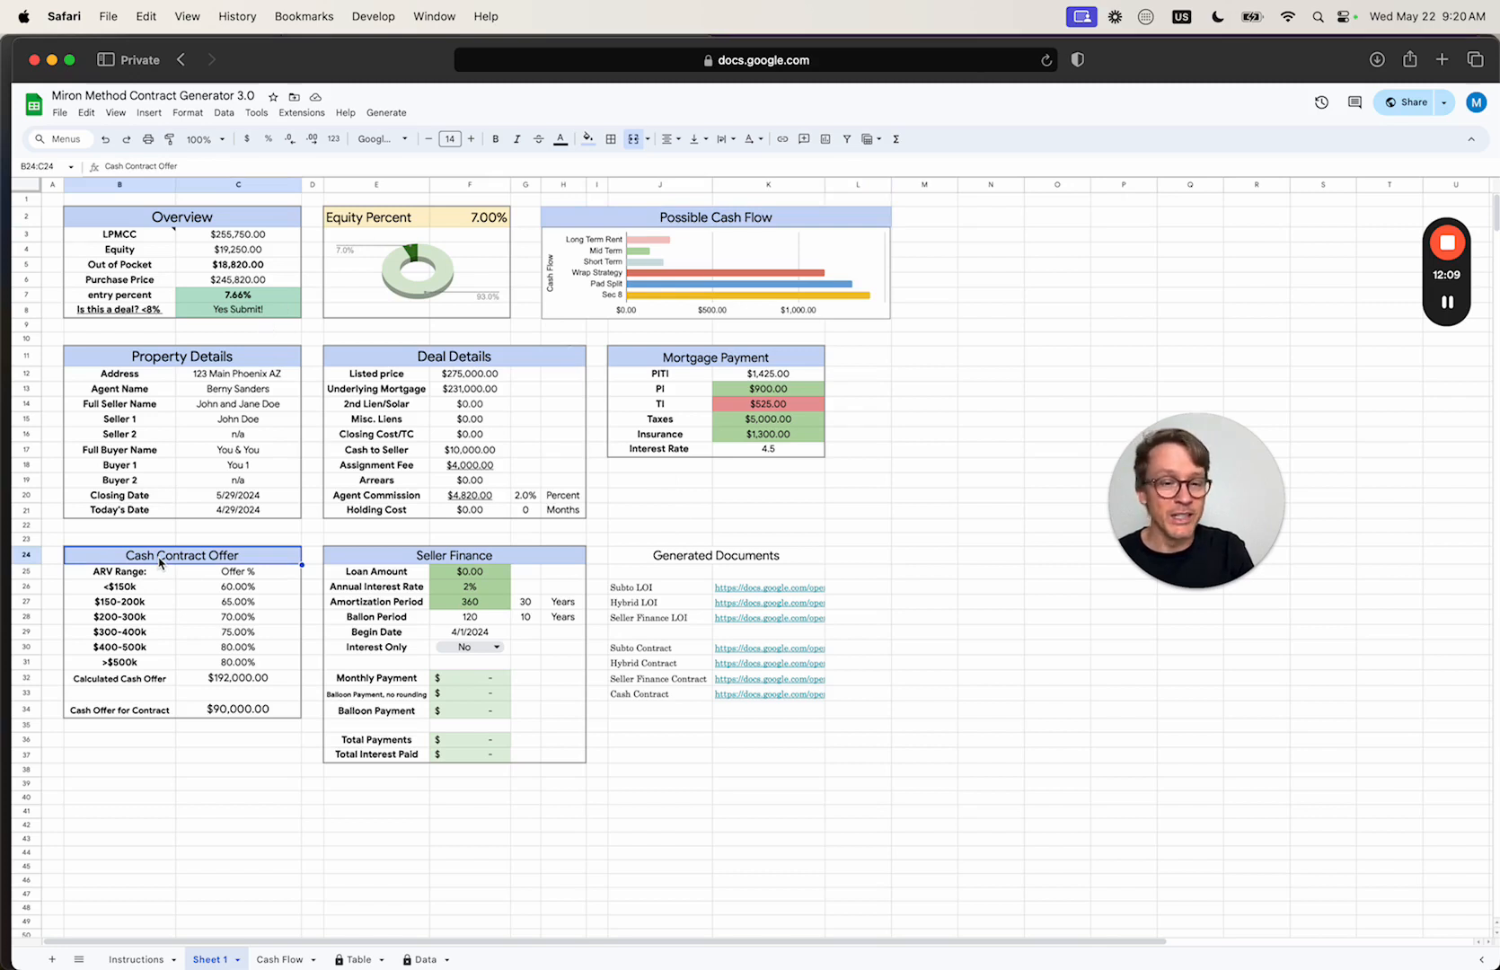
left_click(216, 592)
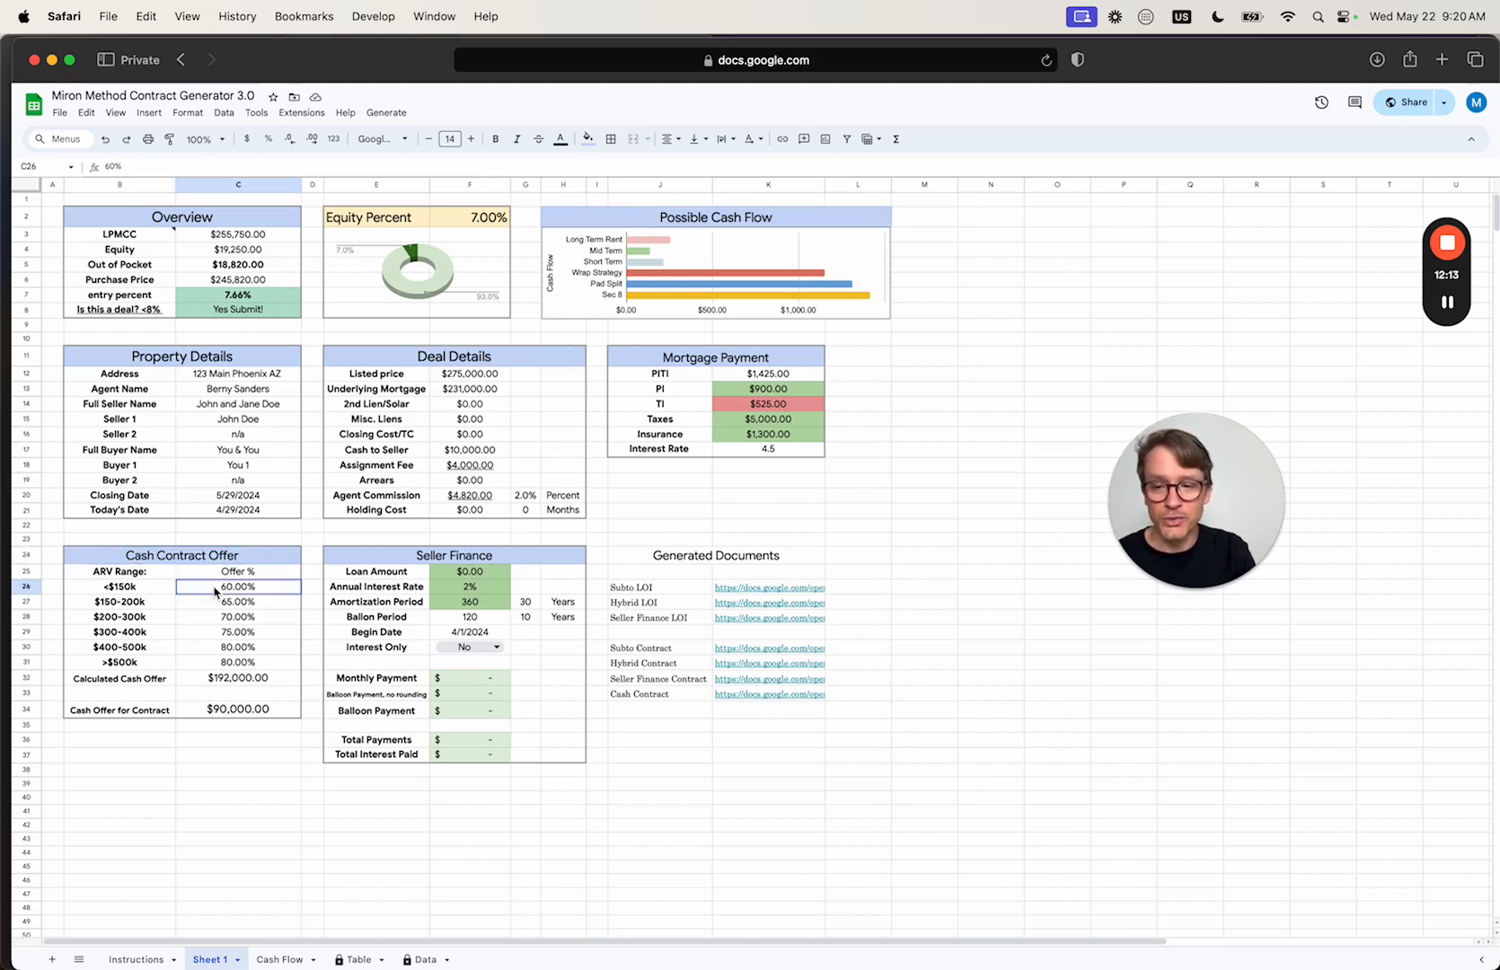
type("50")
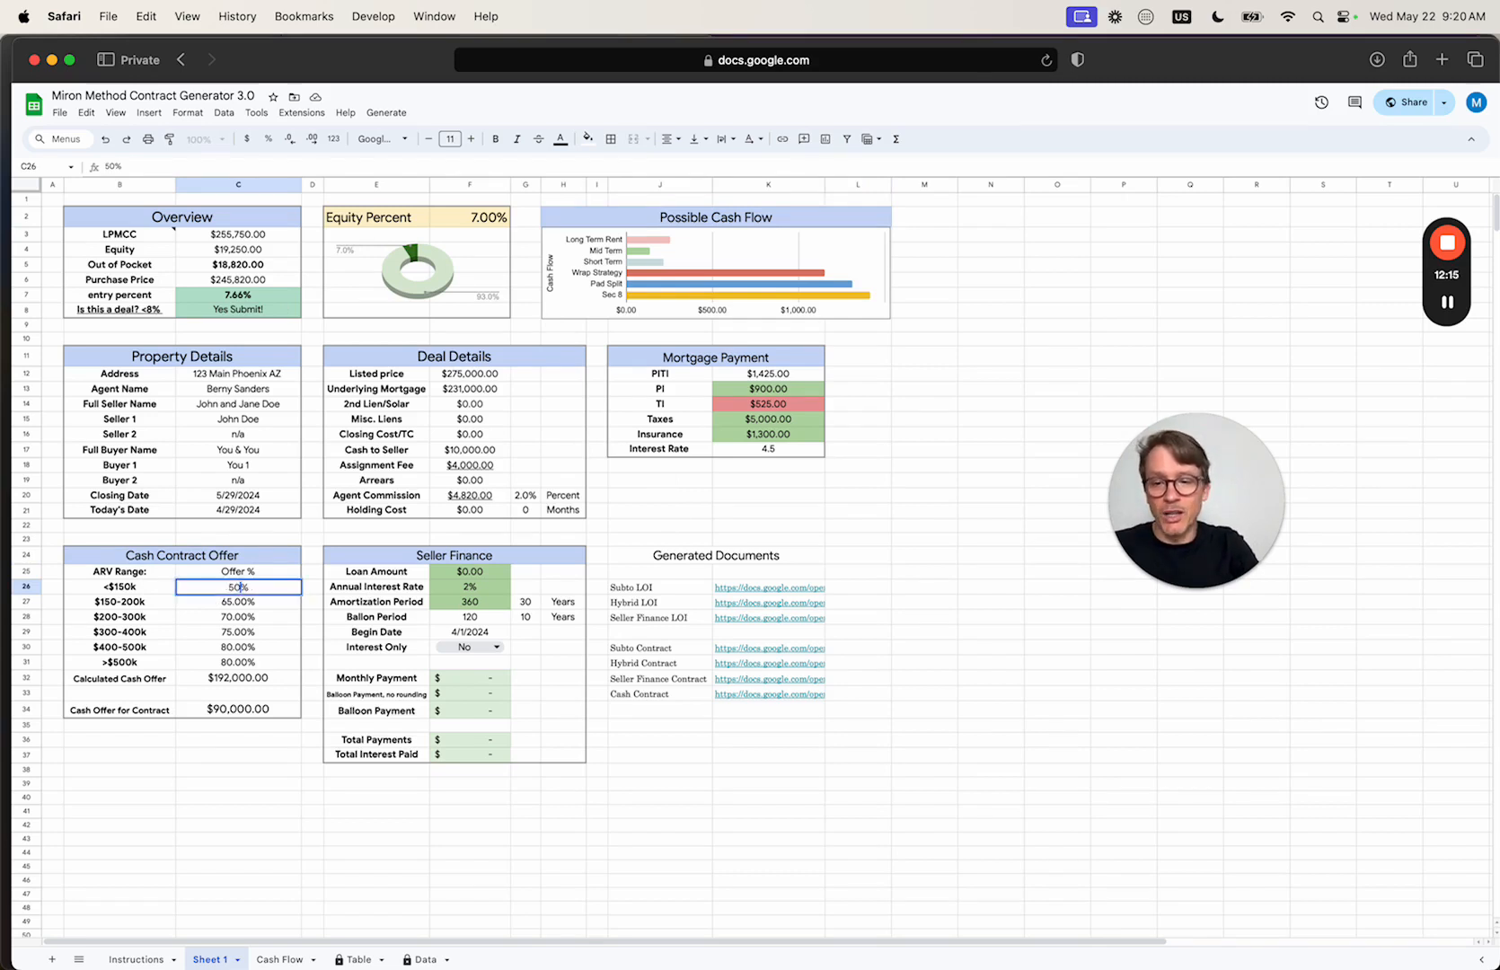
key("Return")
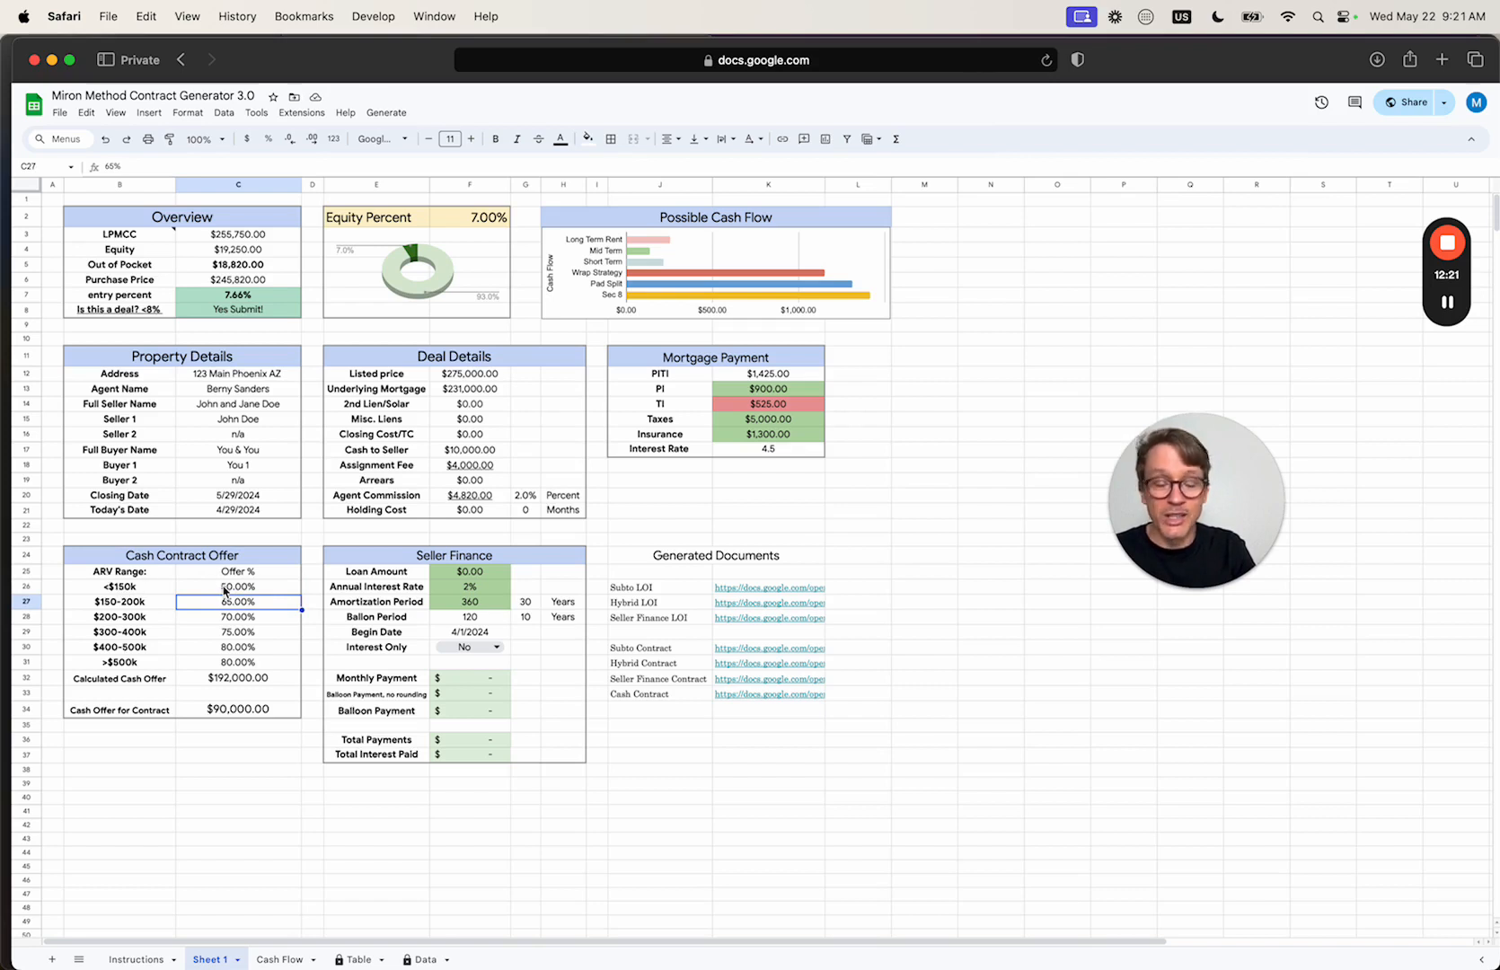
Check the listed price against the ARV ranges and set the offer percentage for the $200-300k range to 65%
left_click(110, 590)
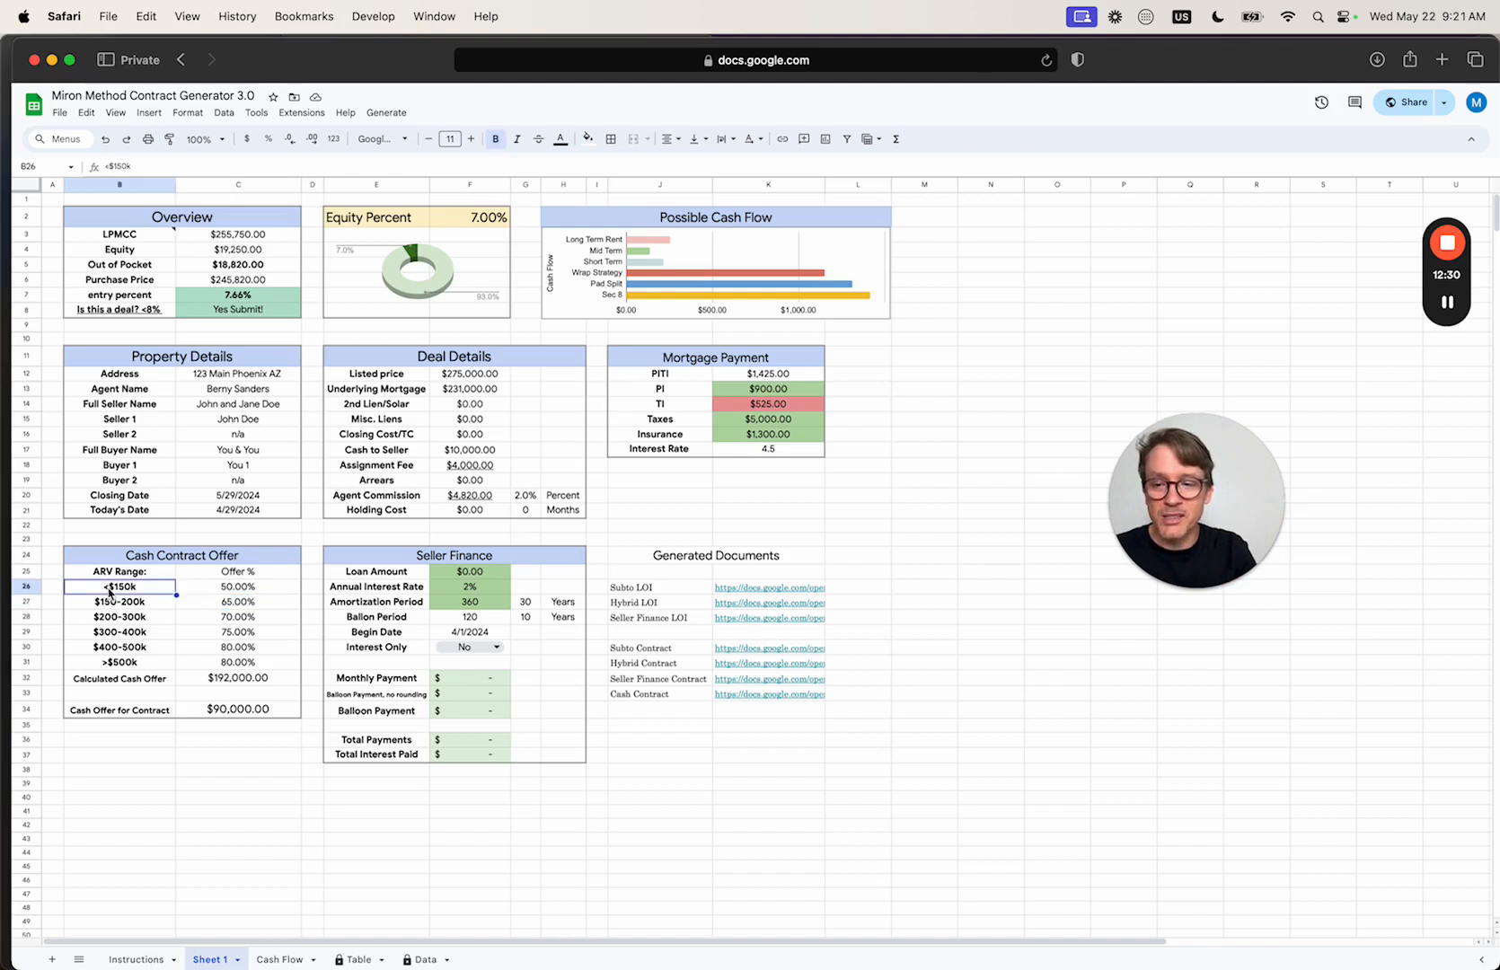
left_click(239, 591)
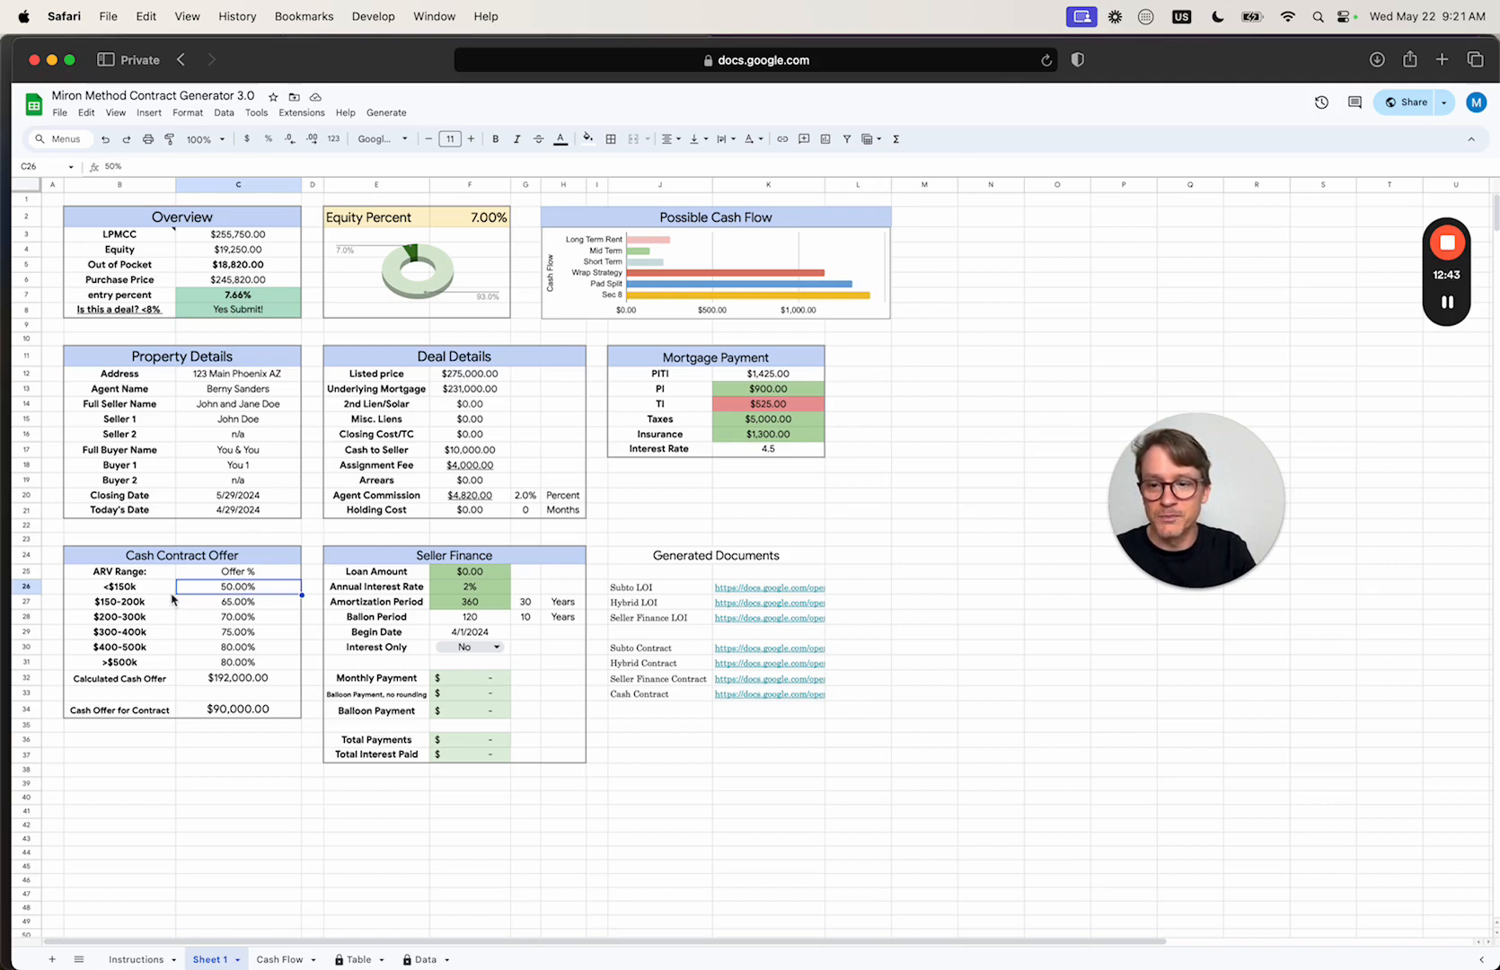
left_click(228, 683)
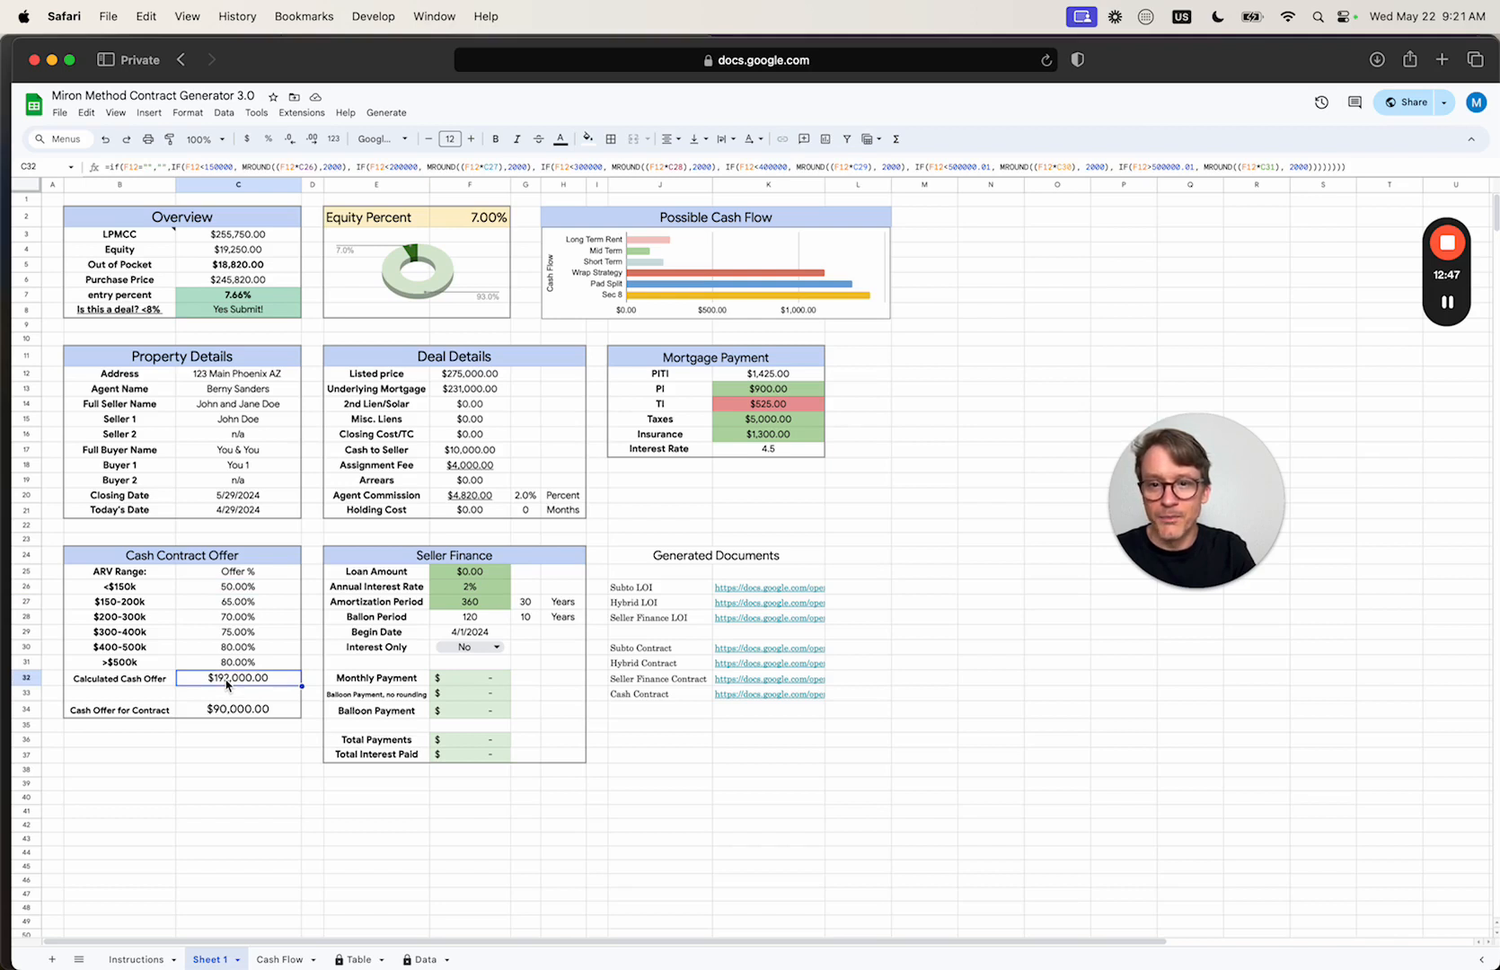
left_click(464, 378)
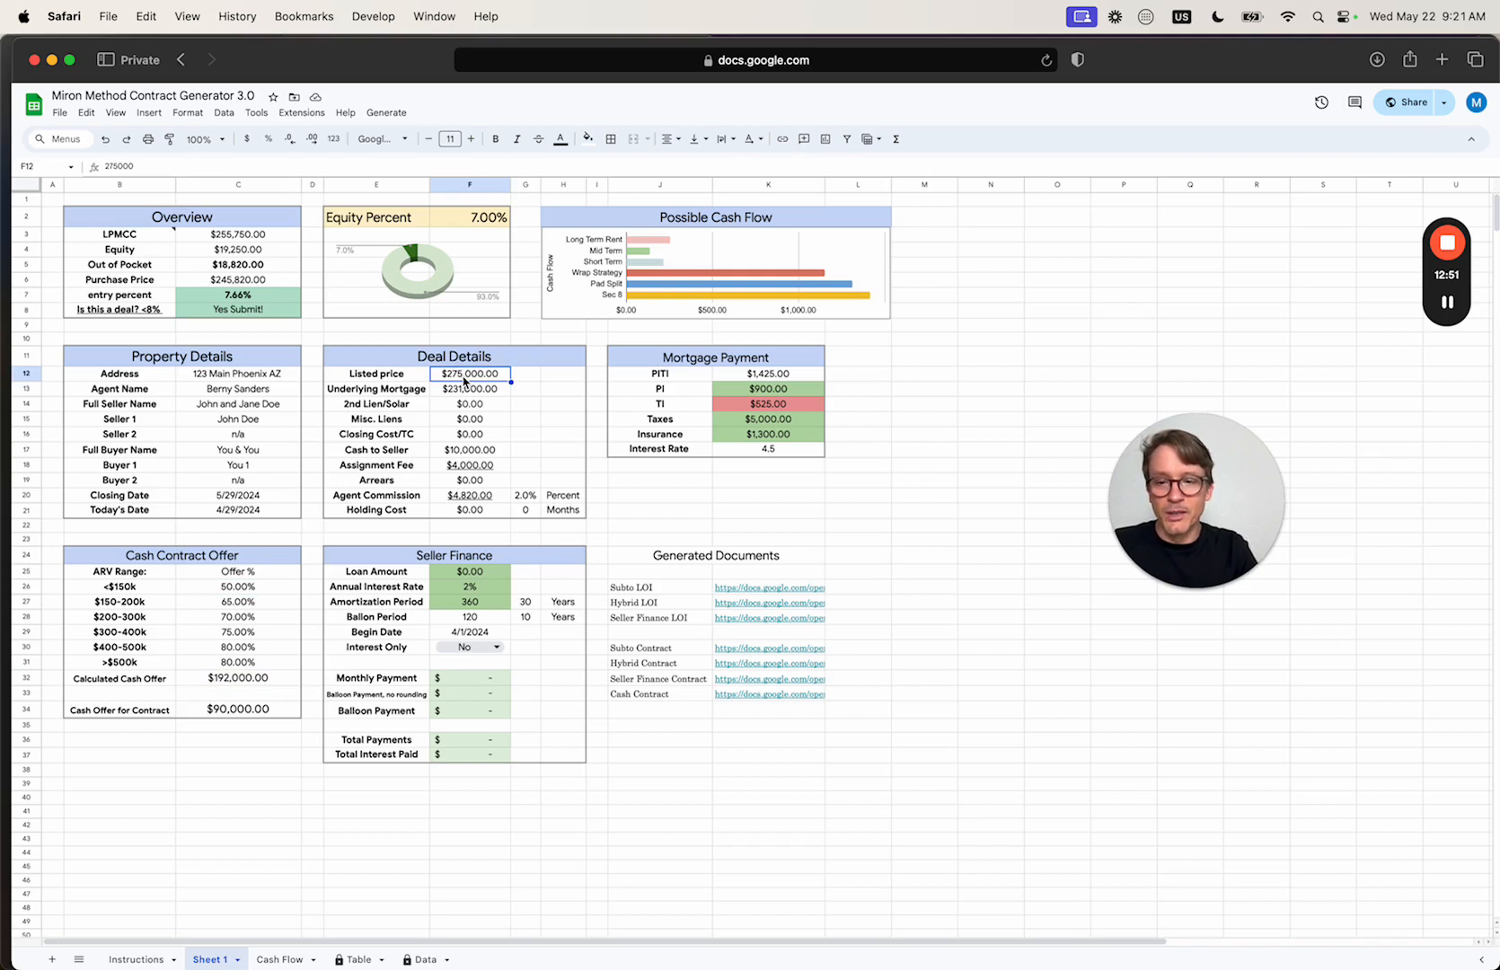
left_click(217, 620)
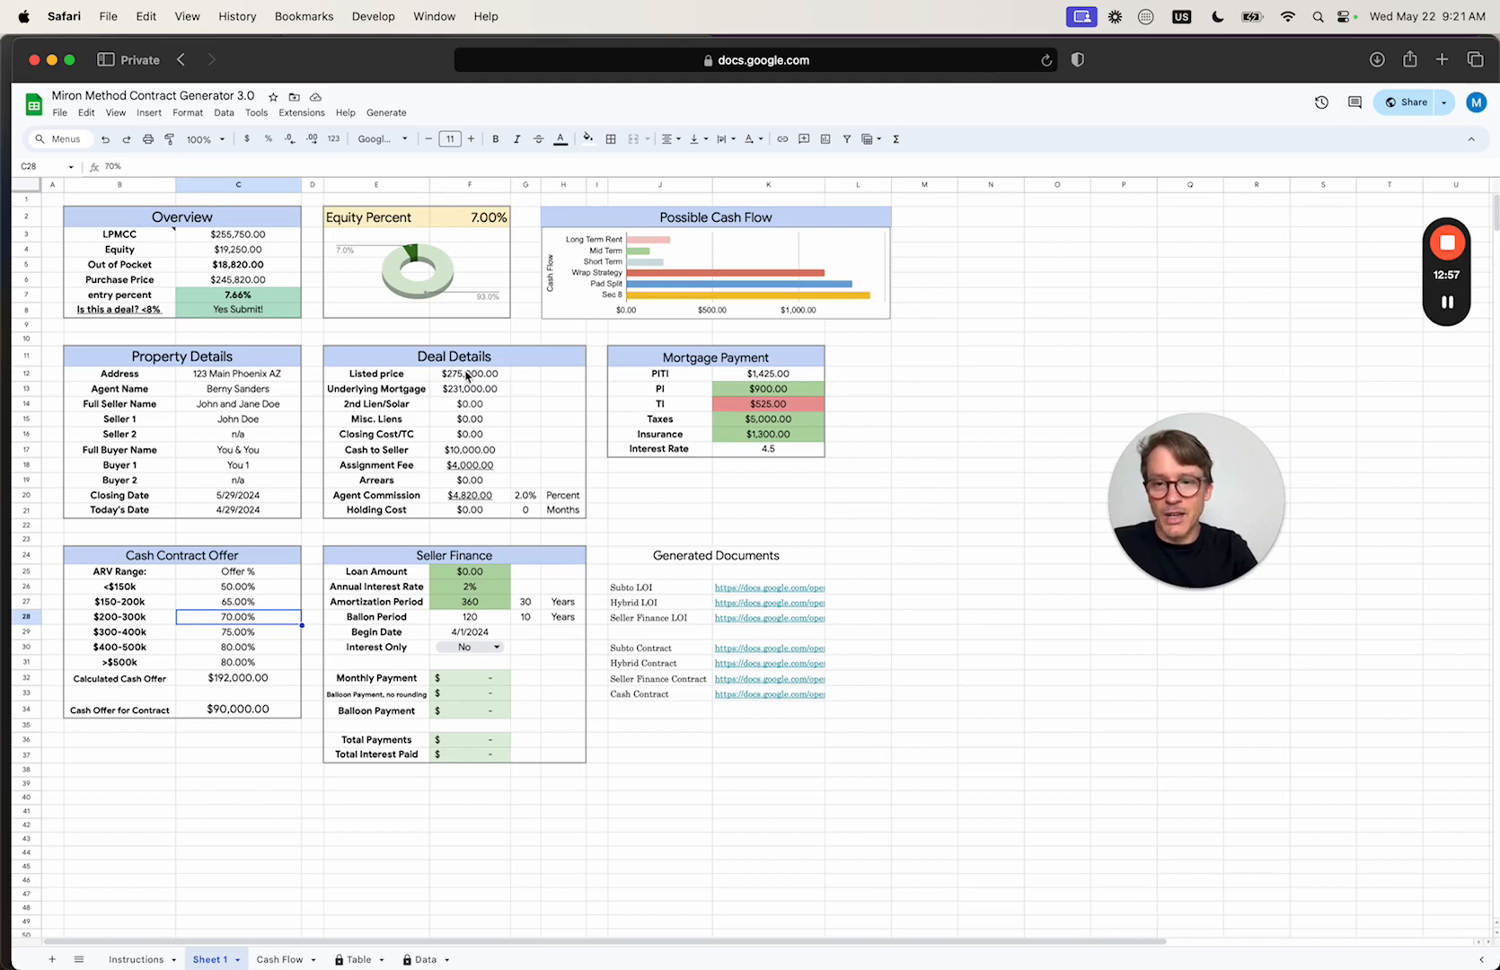
type("65")
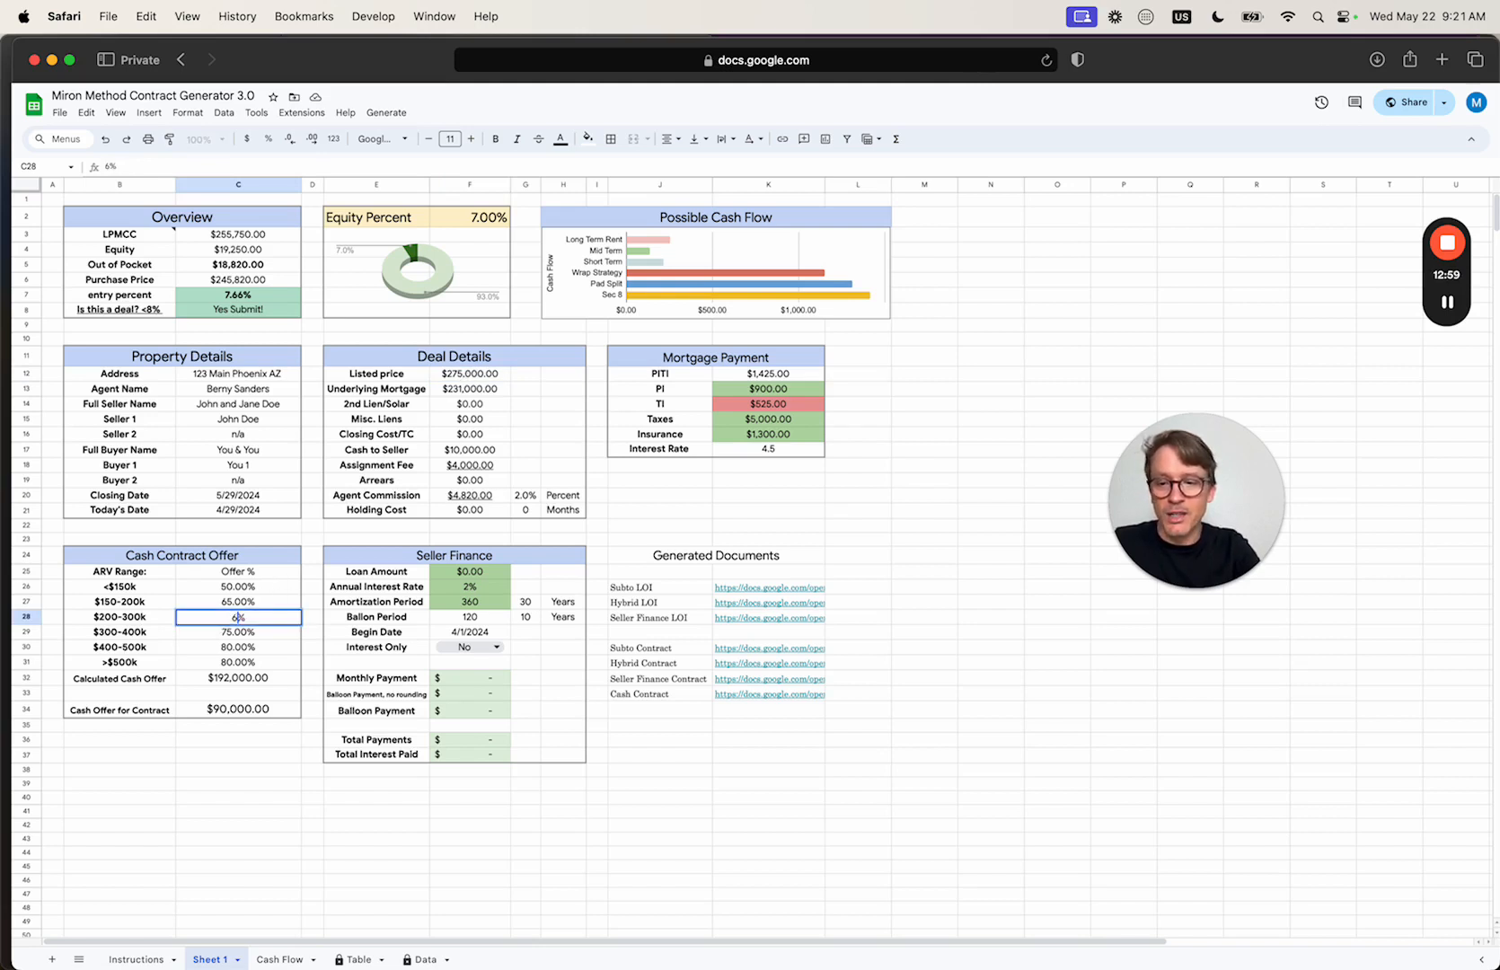
key("Return")
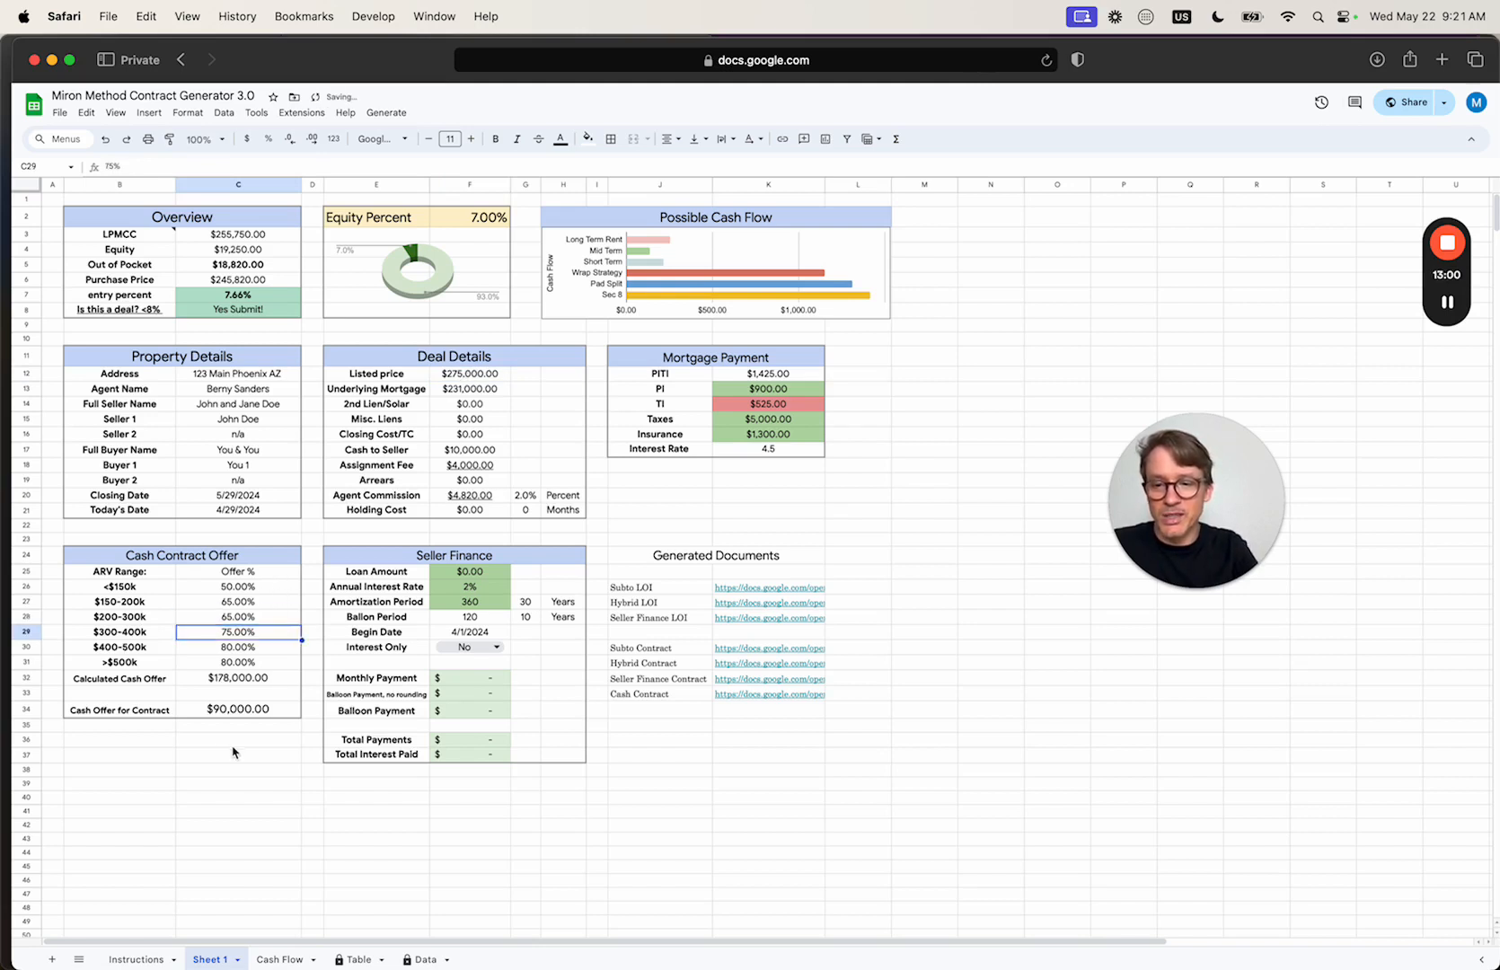
Check the calculated cash offer and set the Cash Offer for Contract value to 175000
left_click(241, 680)
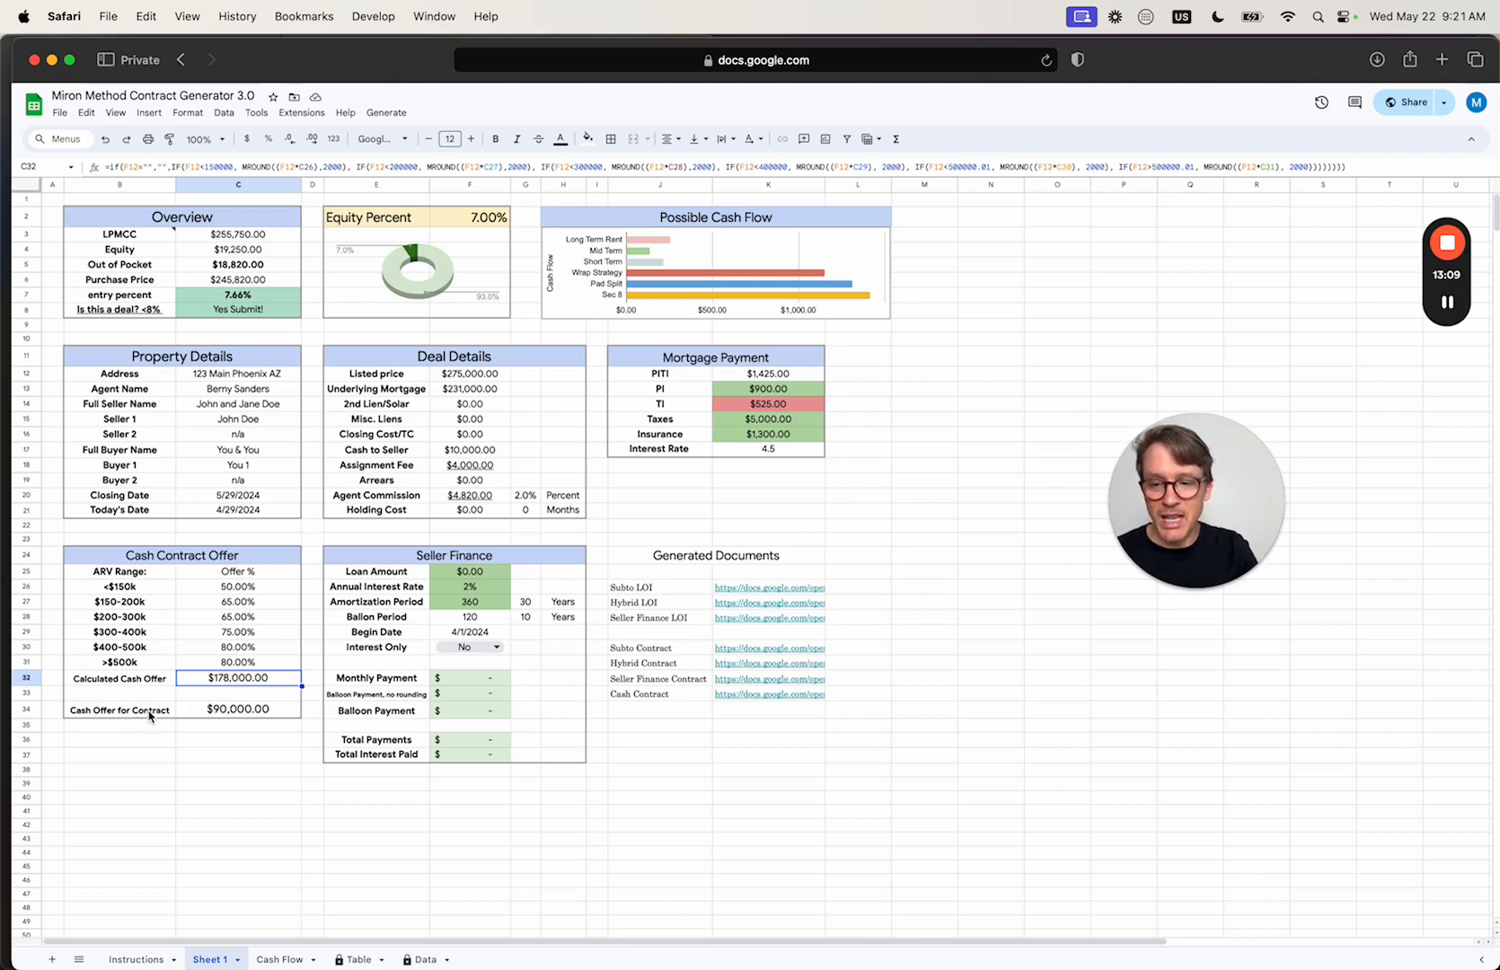
left_click_drag(150, 716, 212, 716)
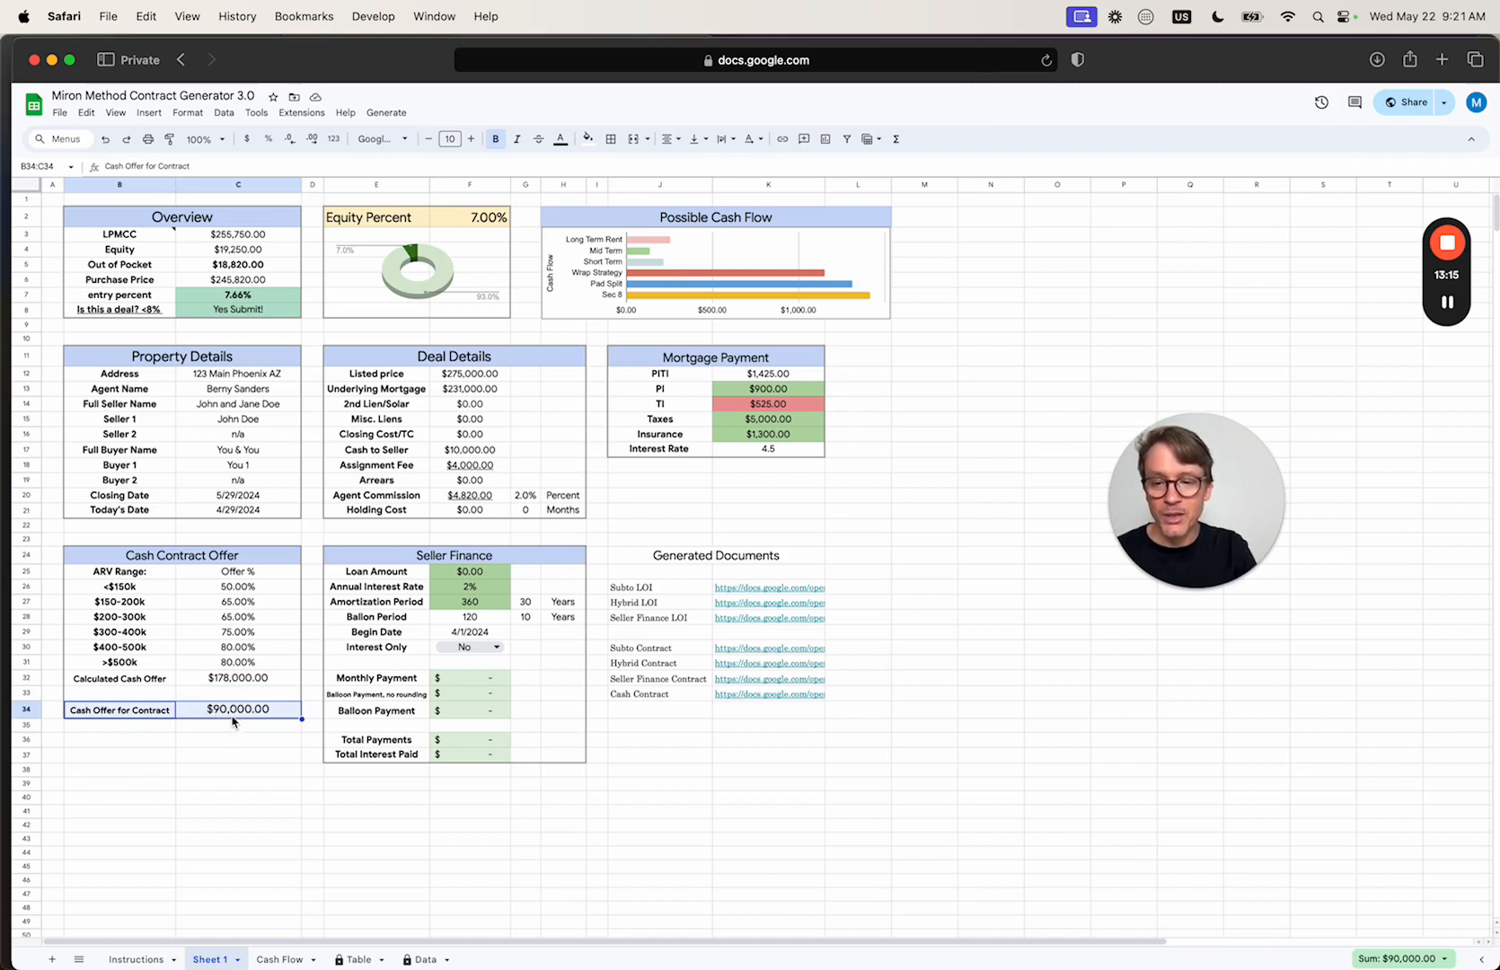
left_click(226, 684)
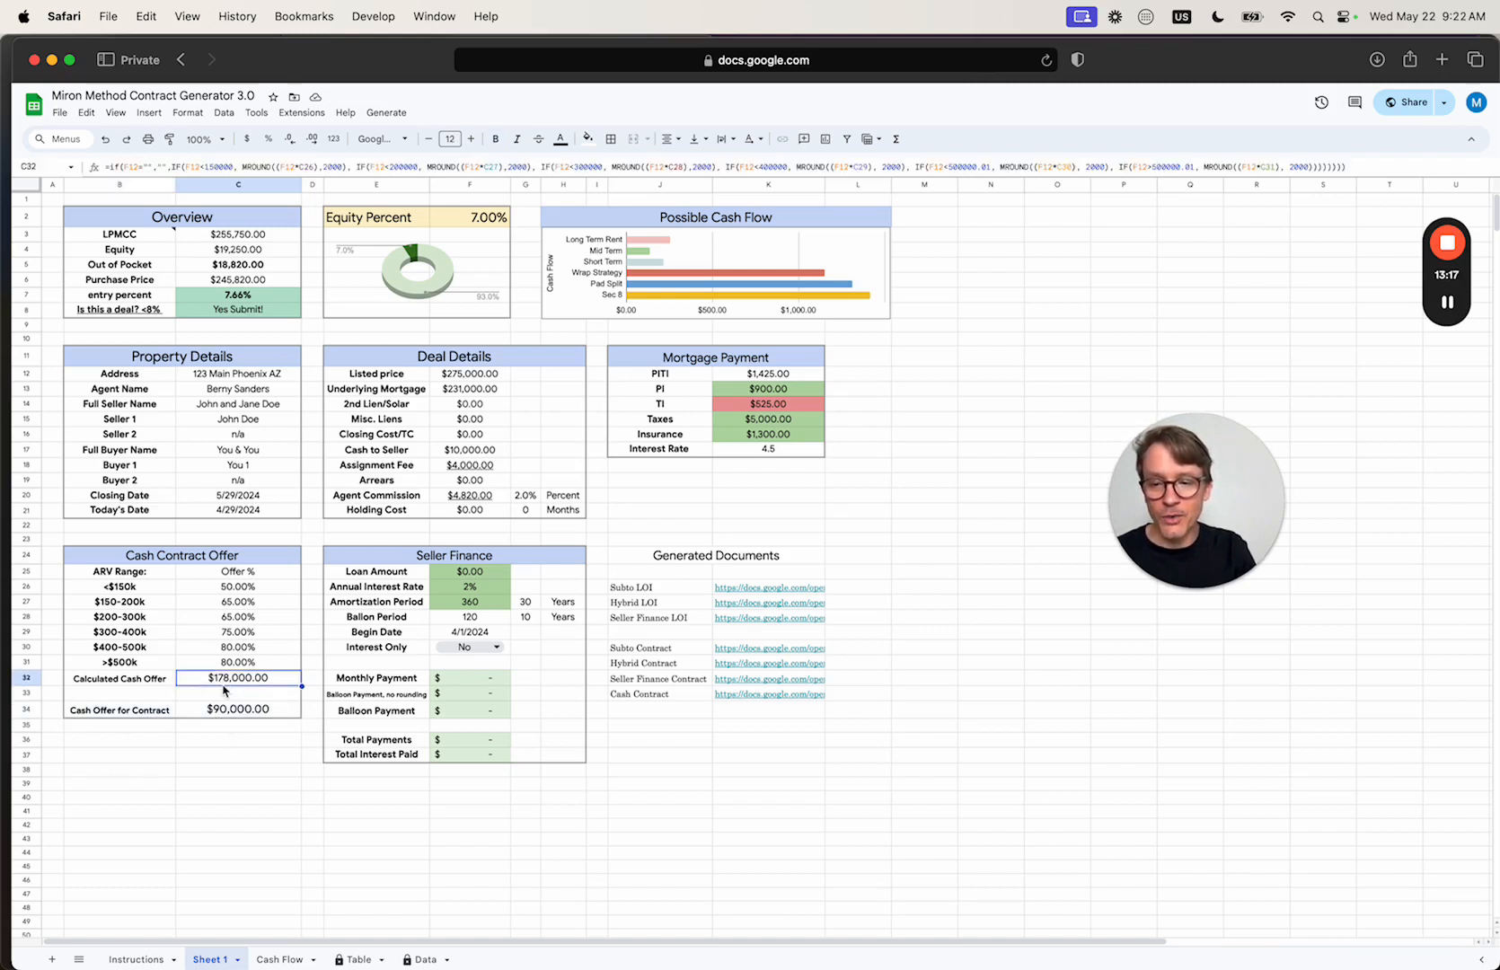
left_click(234, 715)
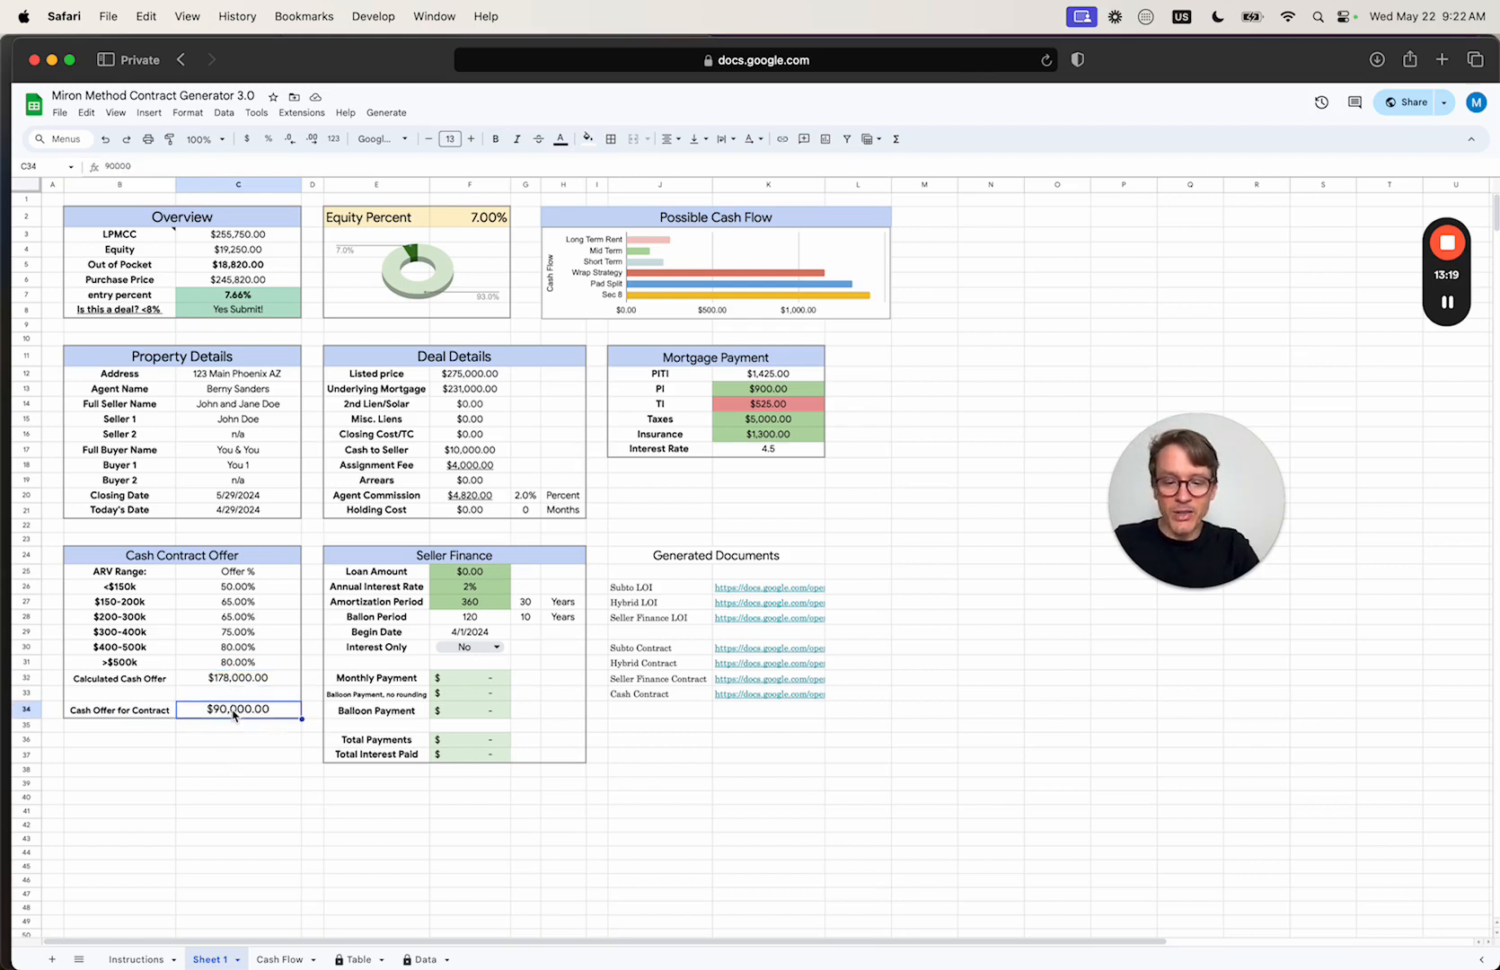
type("175000")
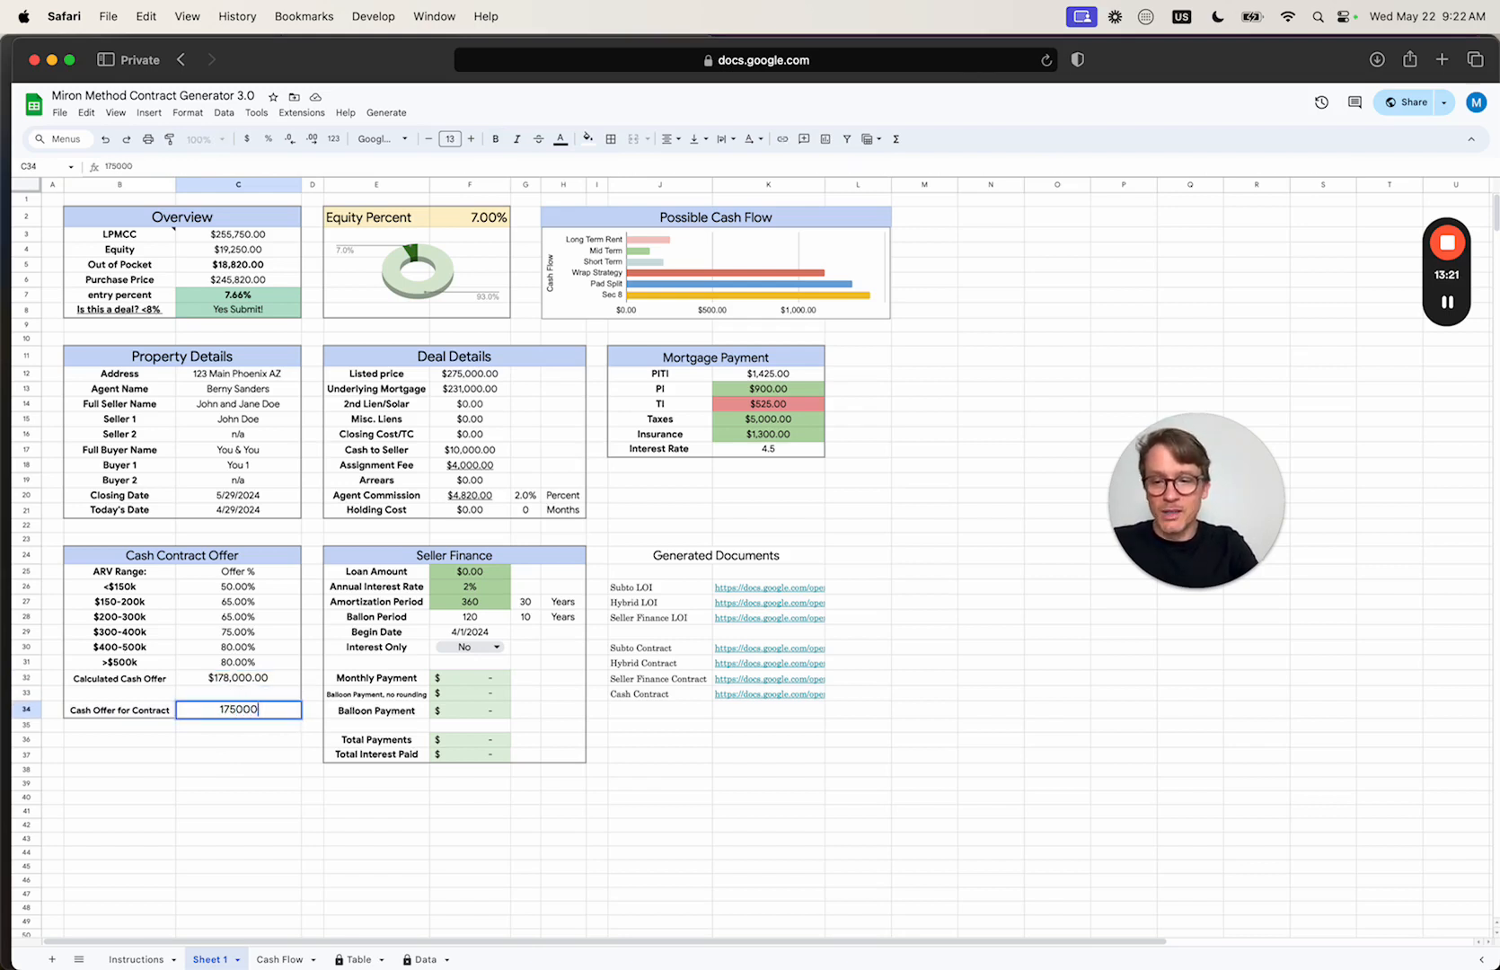
key("Return")
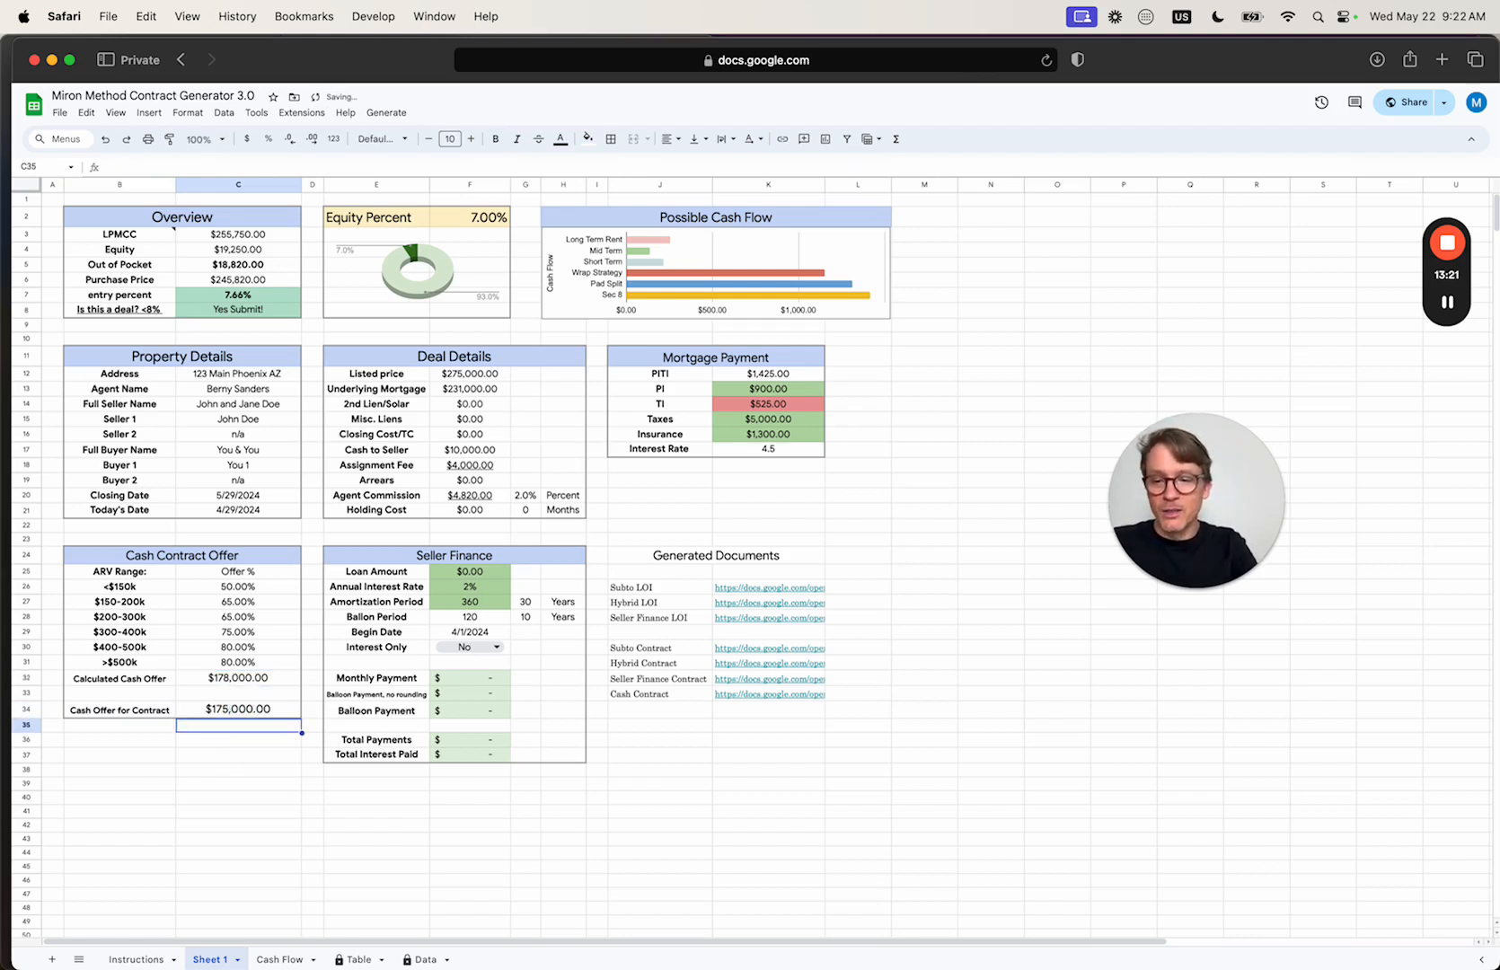
Enlarge the Cash Offer for Contract label to font size 13 and its value to font size 17
left_click(155, 716)
left_click(471, 140)
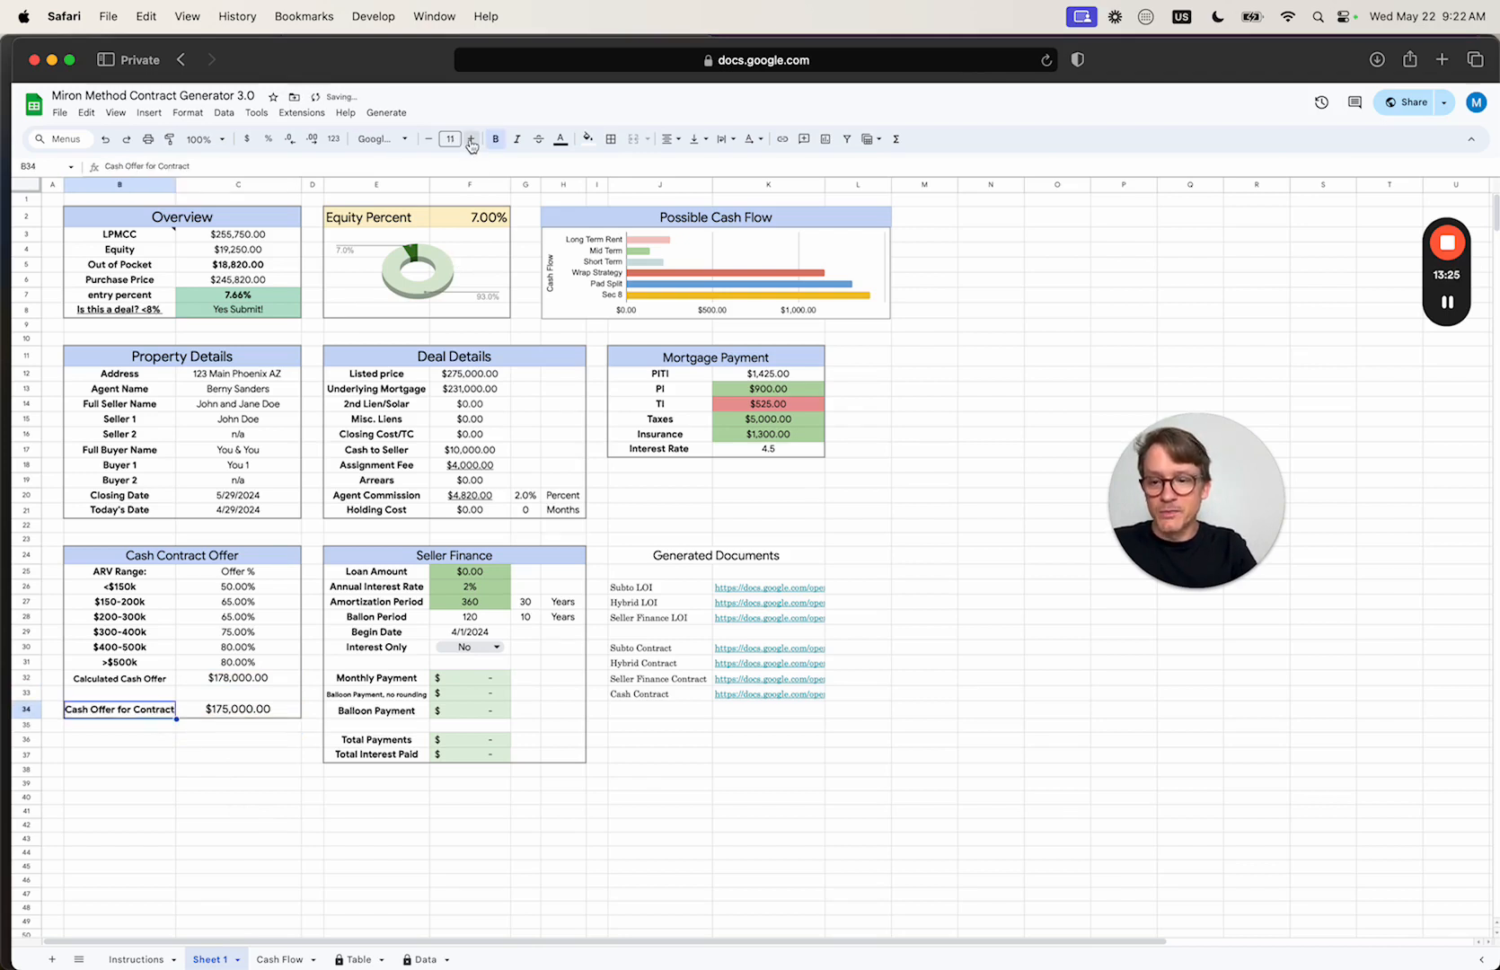
left_click(471, 140)
left_click(470, 139)
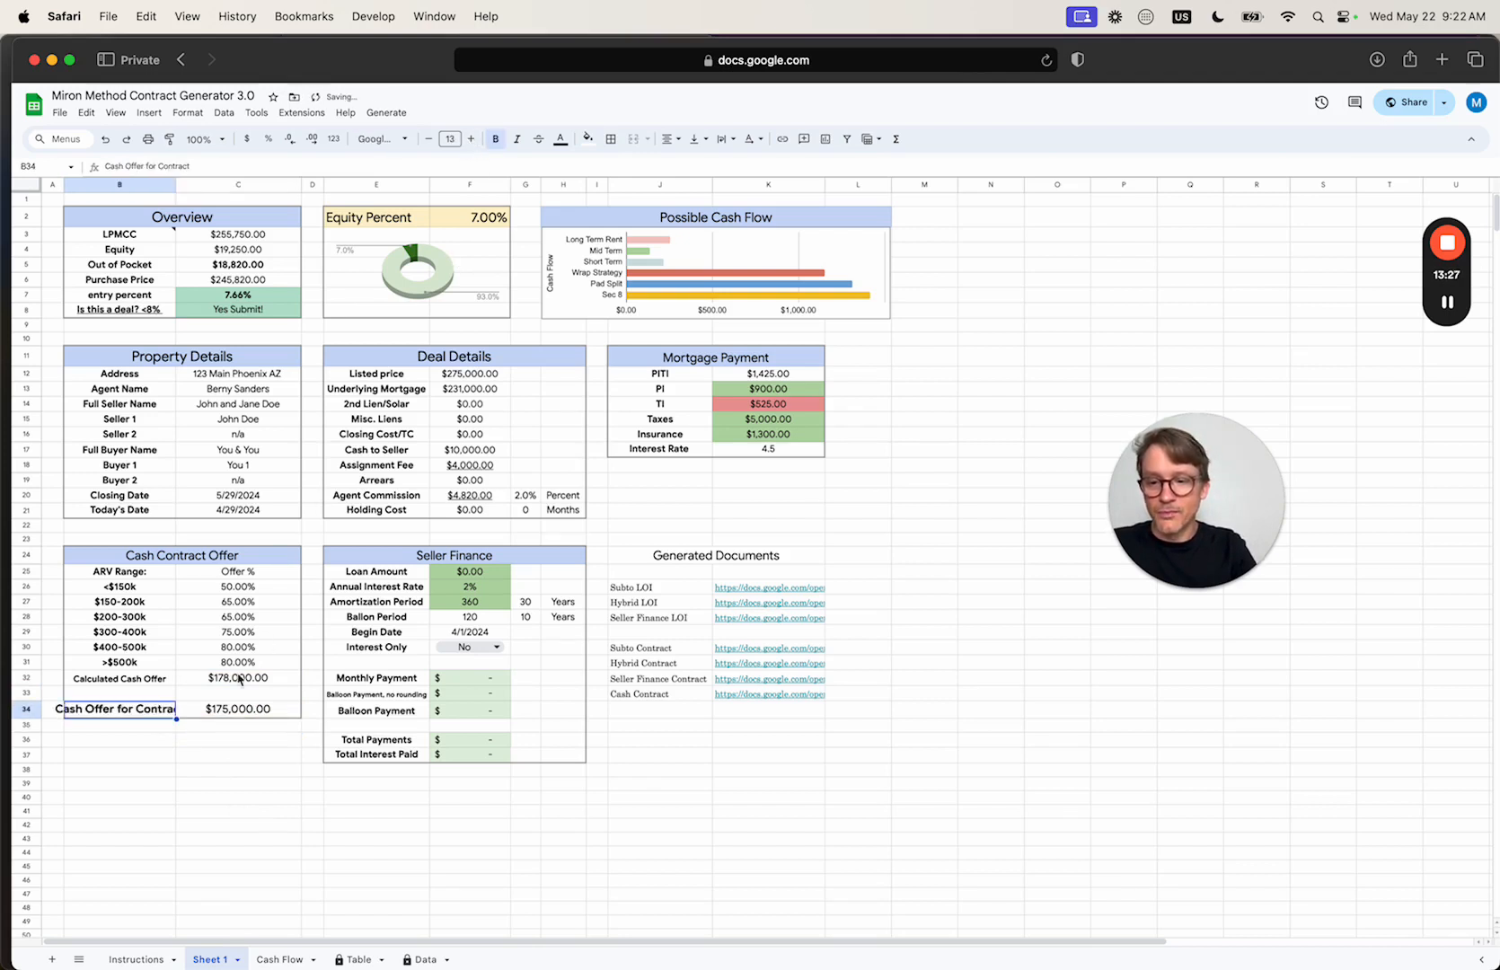
left_click(230, 711)
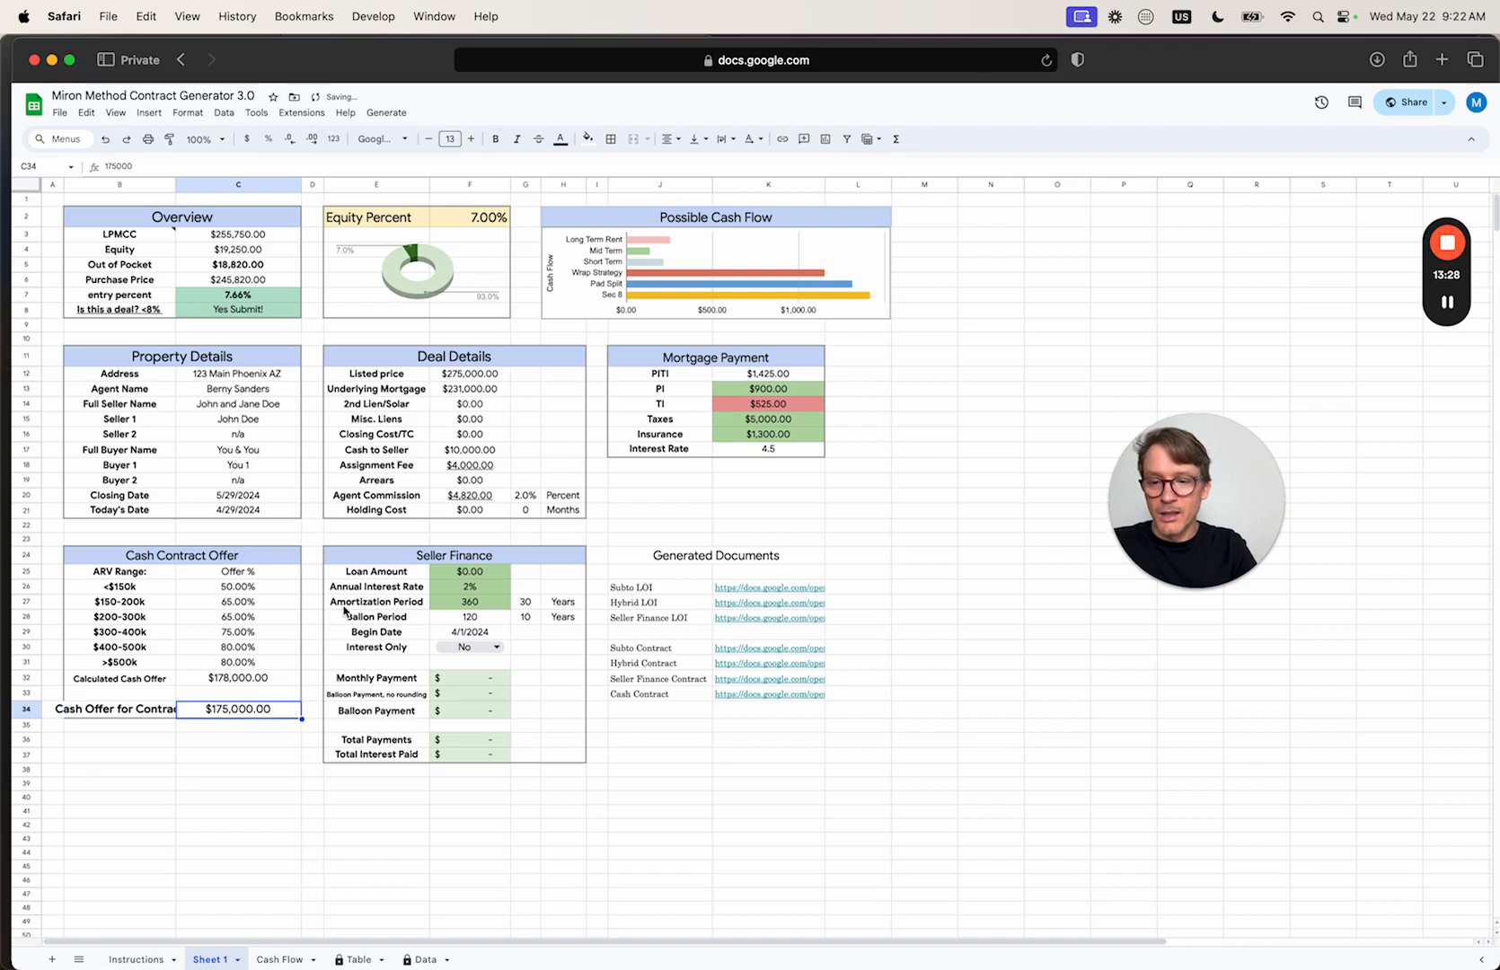
left_click(475, 140)
left_click(475, 139)
left_click(475, 140)
left_click(475, 140)
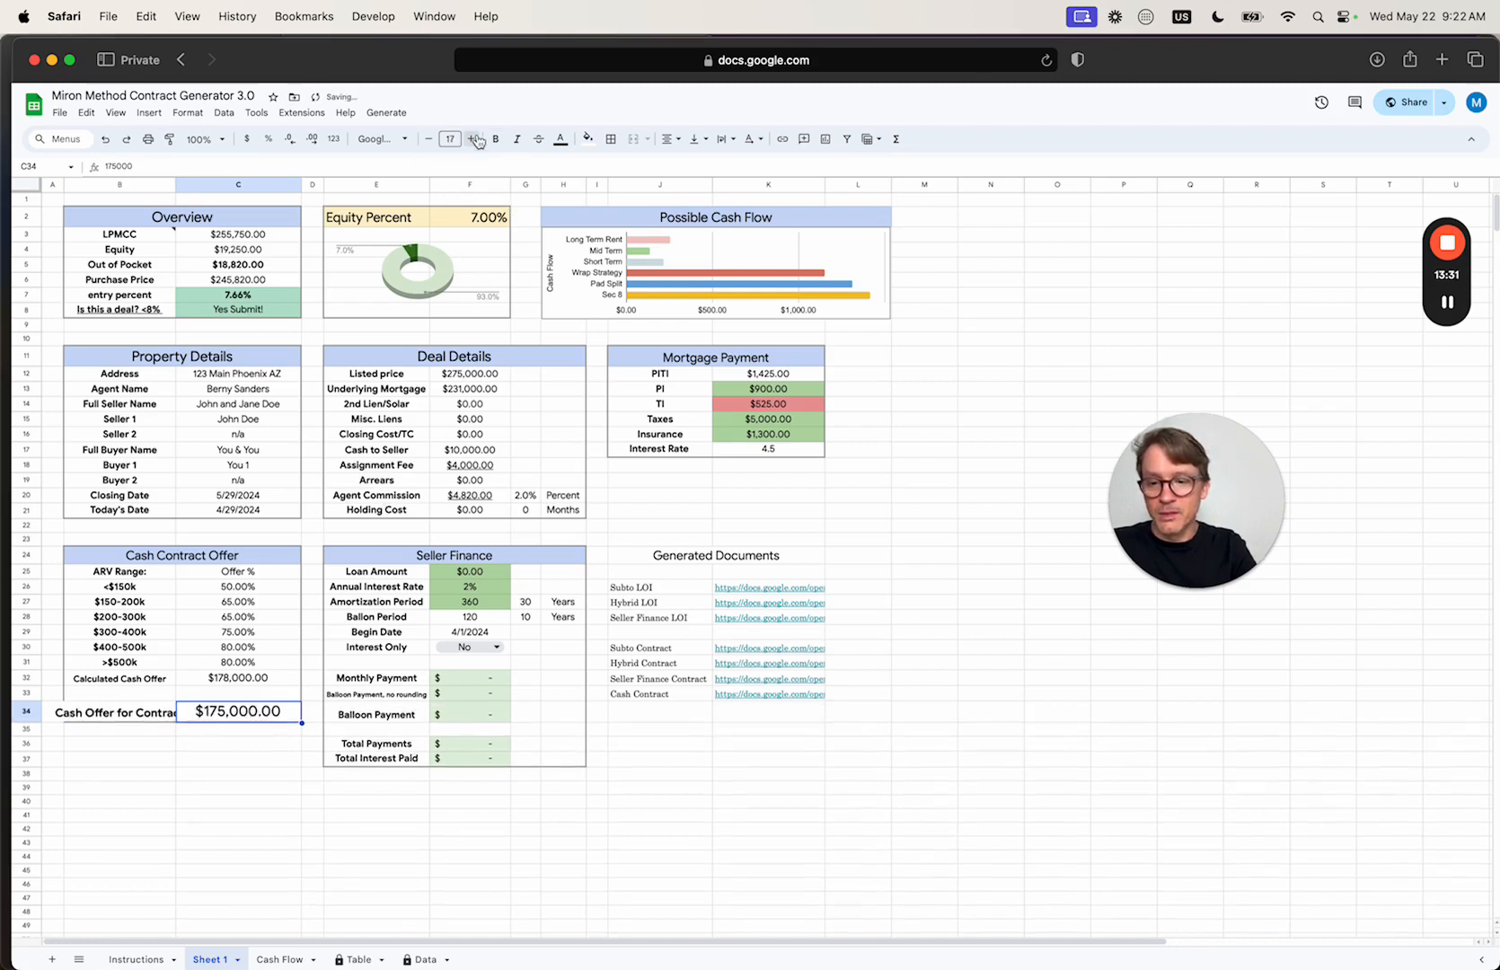
Try left alignment on the Cash Offer for Contract label, then right-align it
left_click(143, 712)
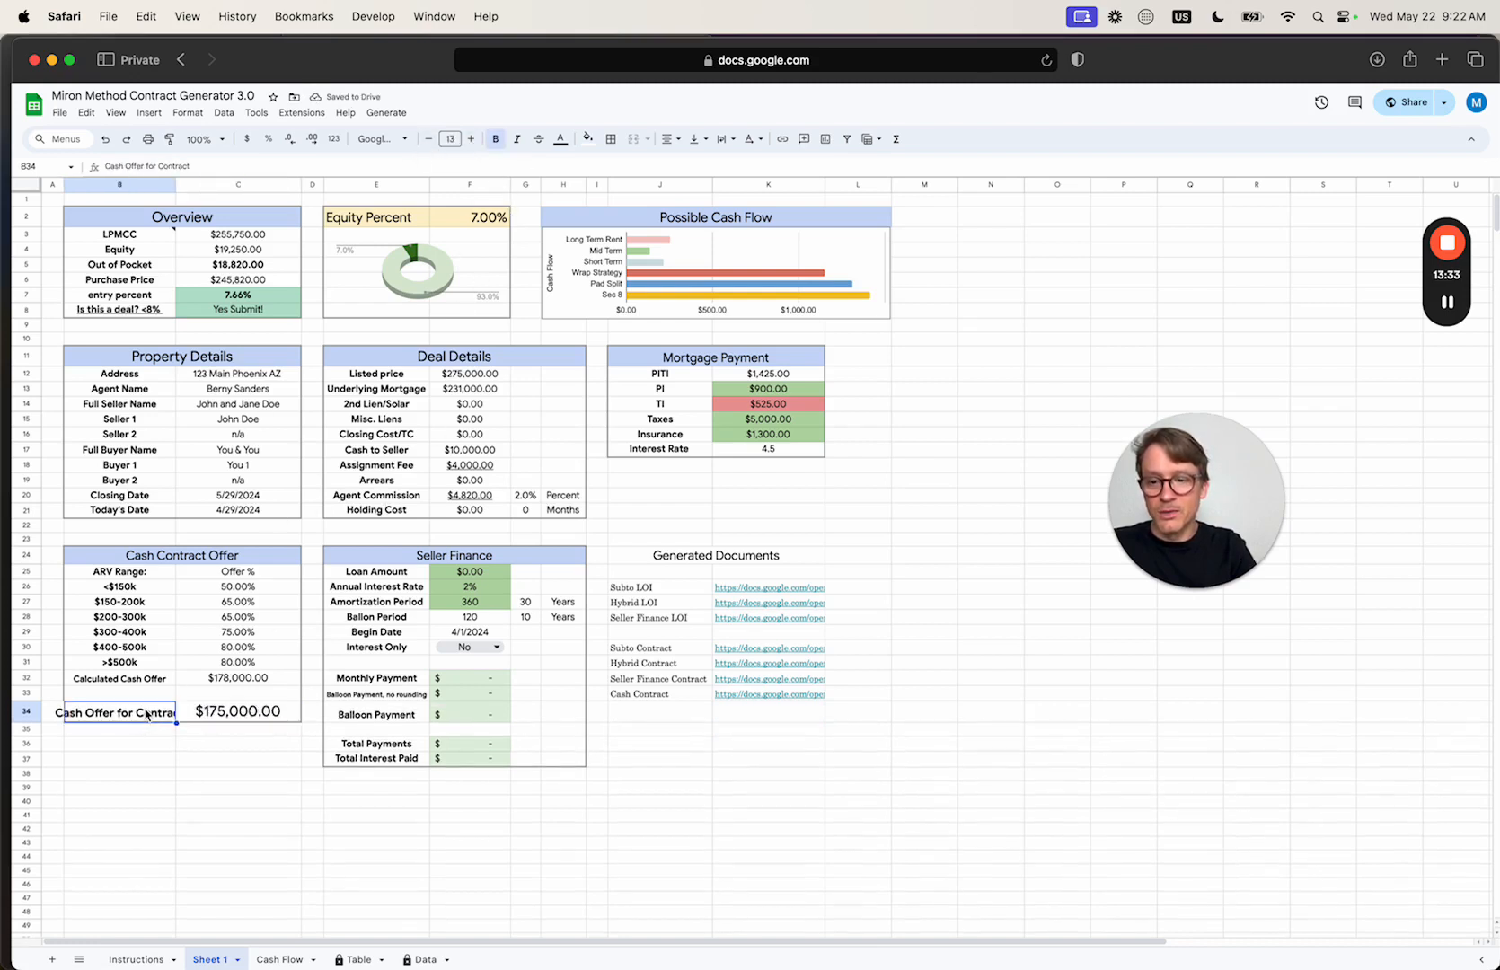
left_click(667, 142)
left_click(672, 165)
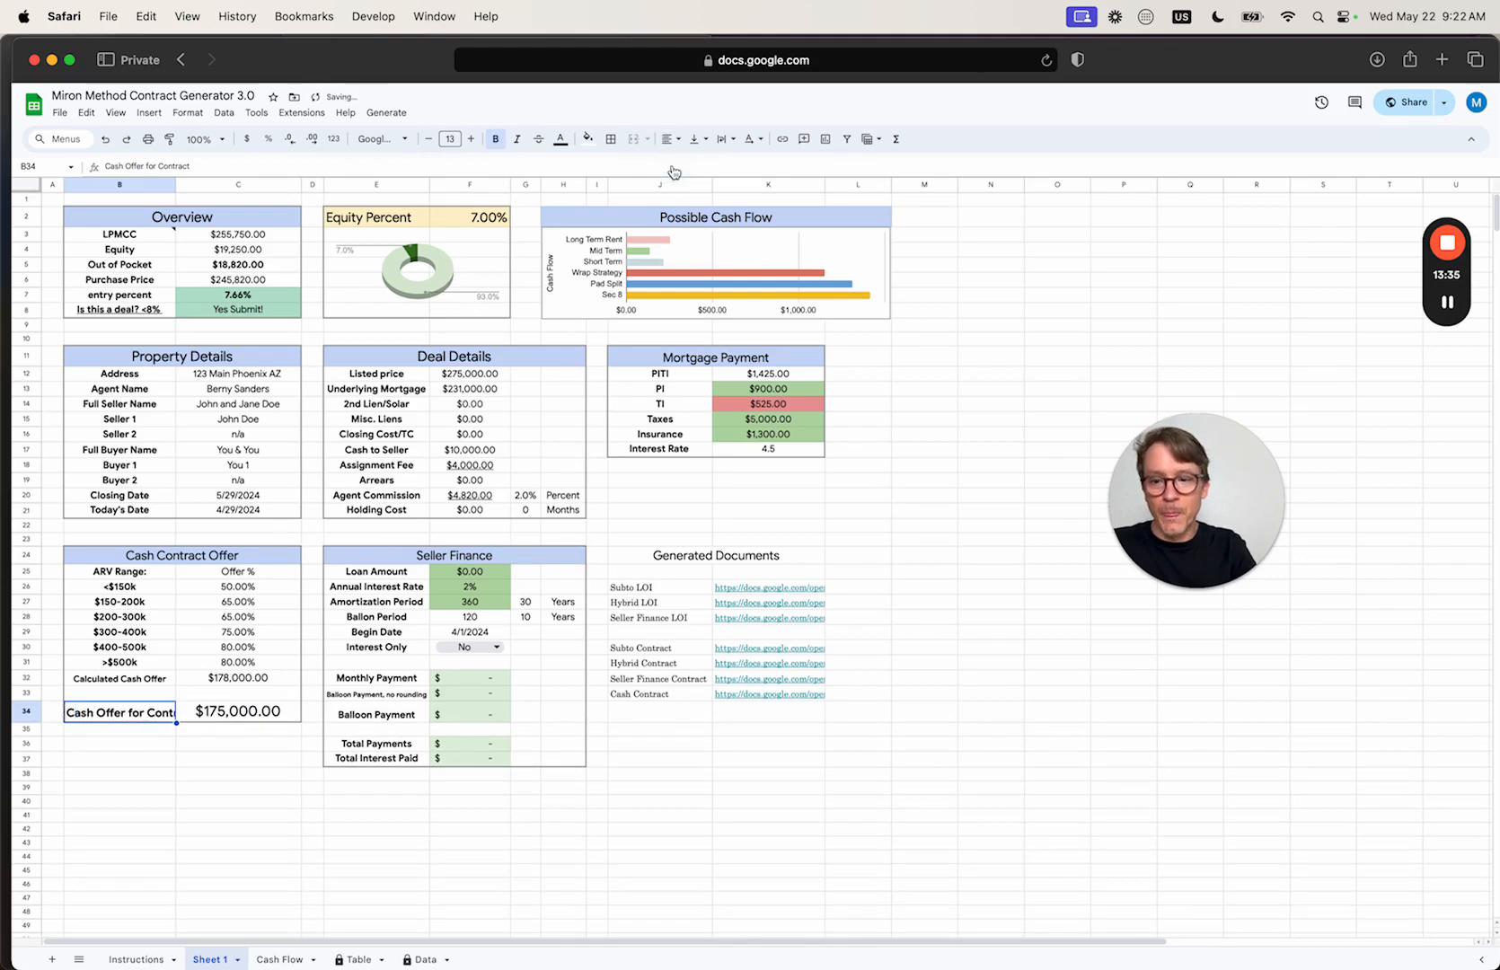
left_click(666, 139)
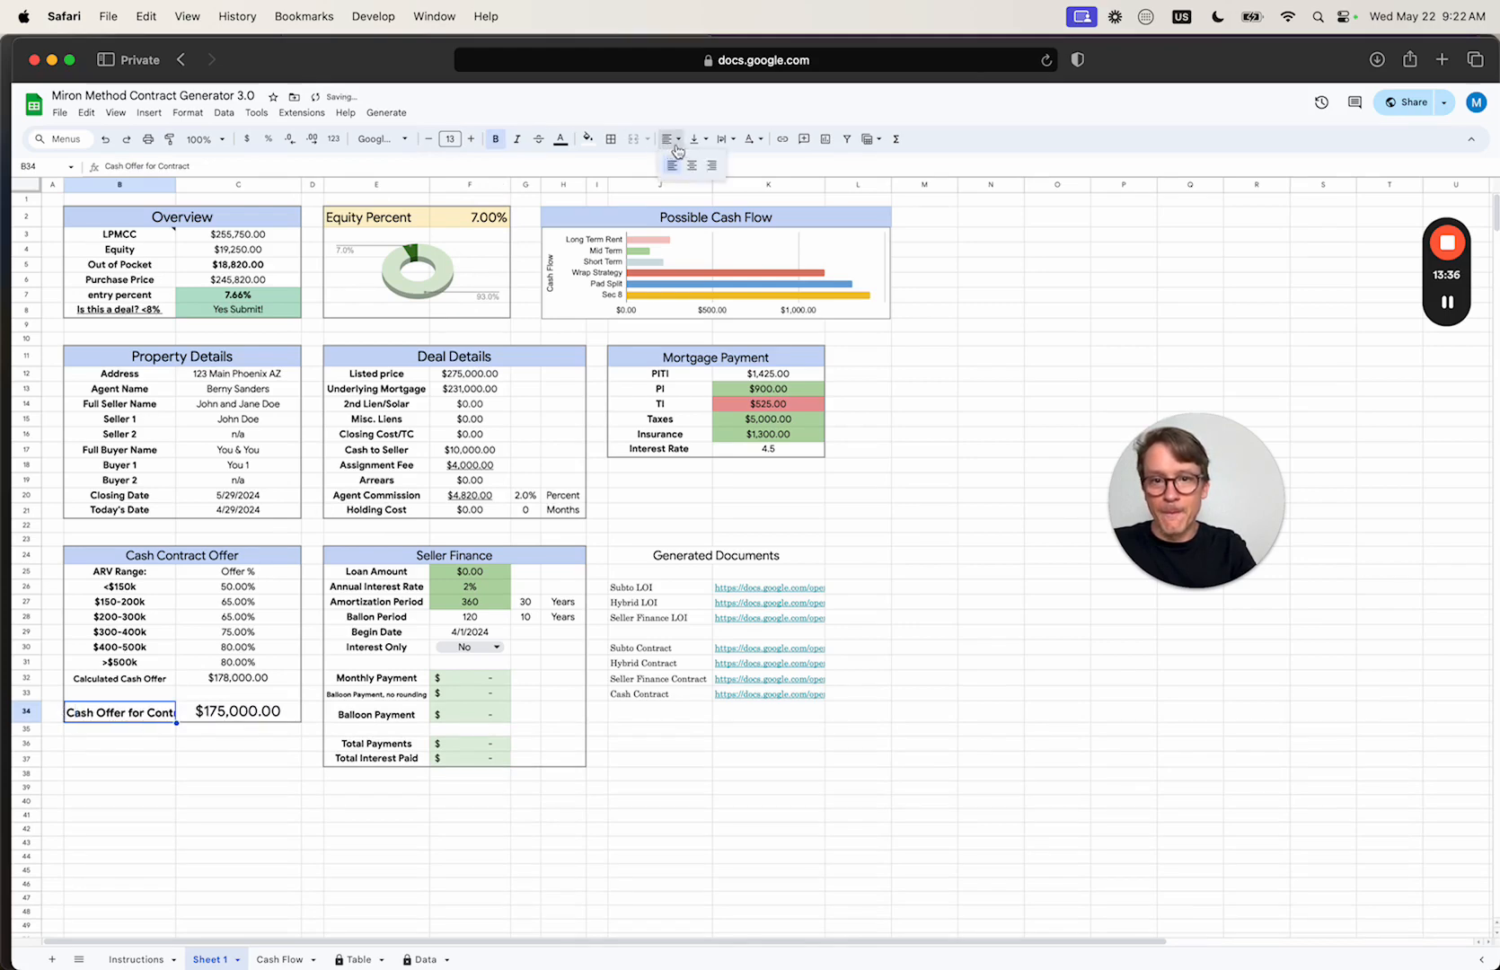
left_click(701, 165)
left_click(293, 776)
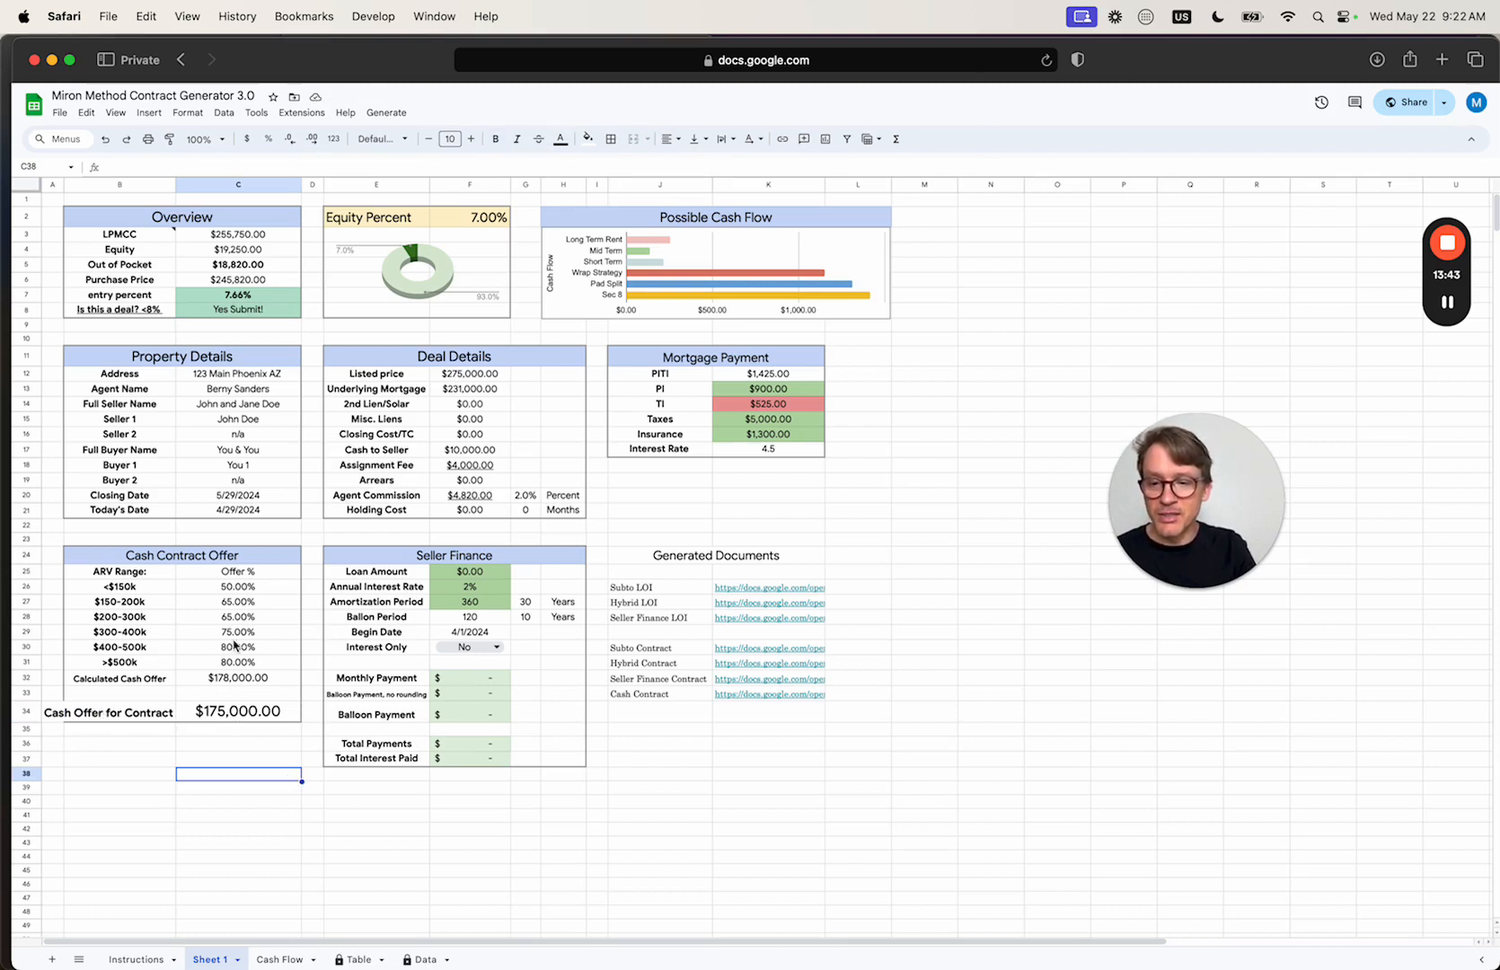
Check the listed price and contract cash offer, and review the Long Term Rent payment and rent on the Cash Flow sheet
left_click(471, 378)
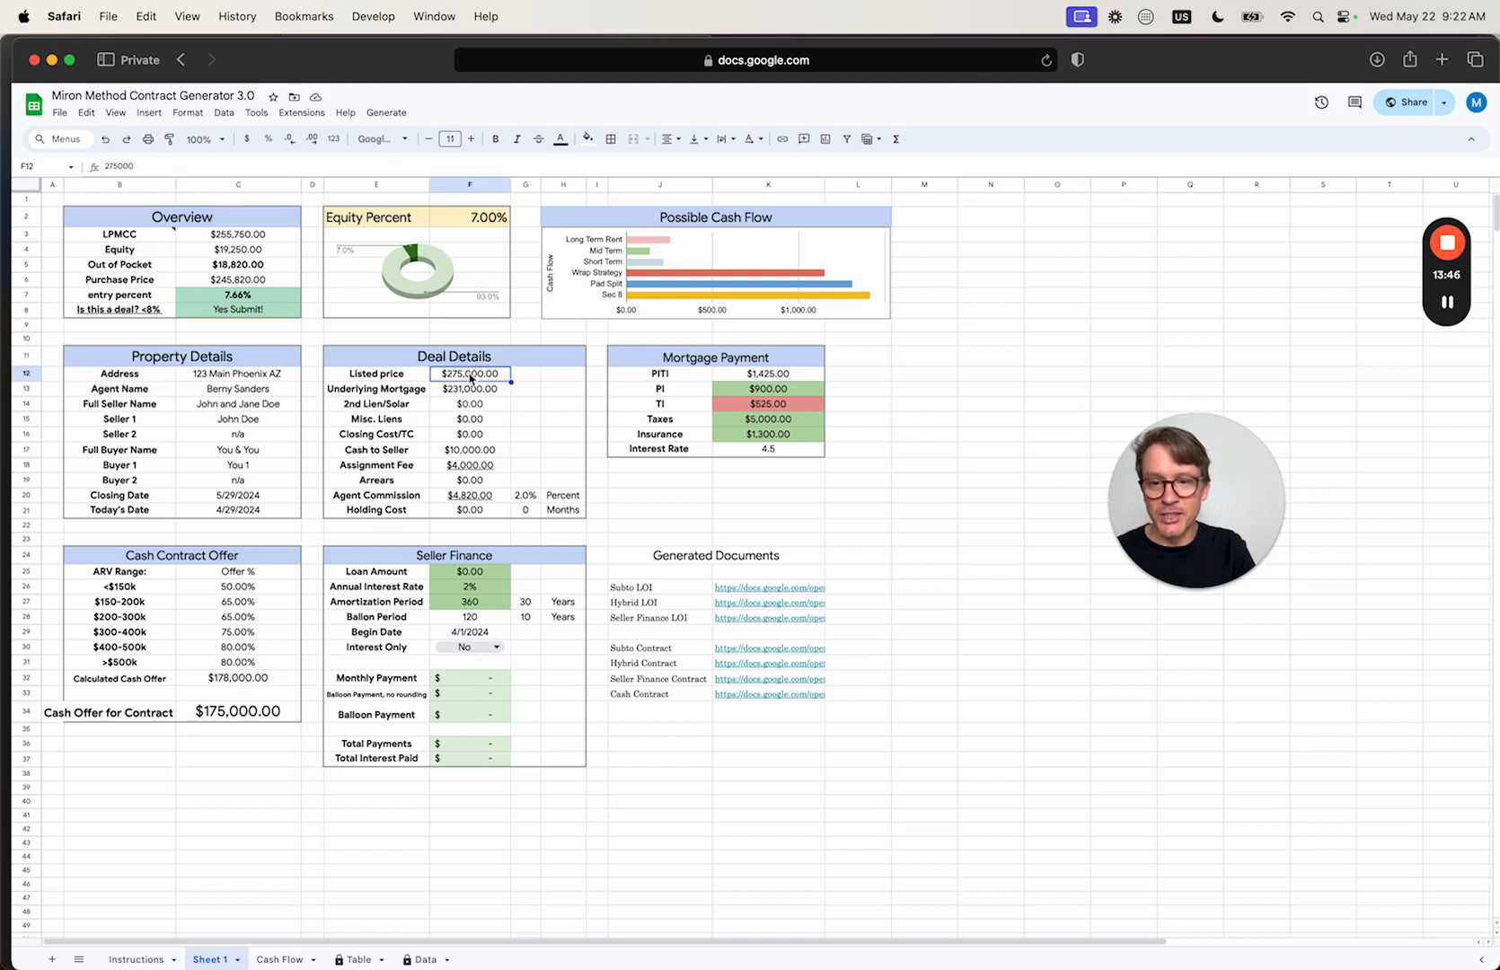
left_click(222, 718)
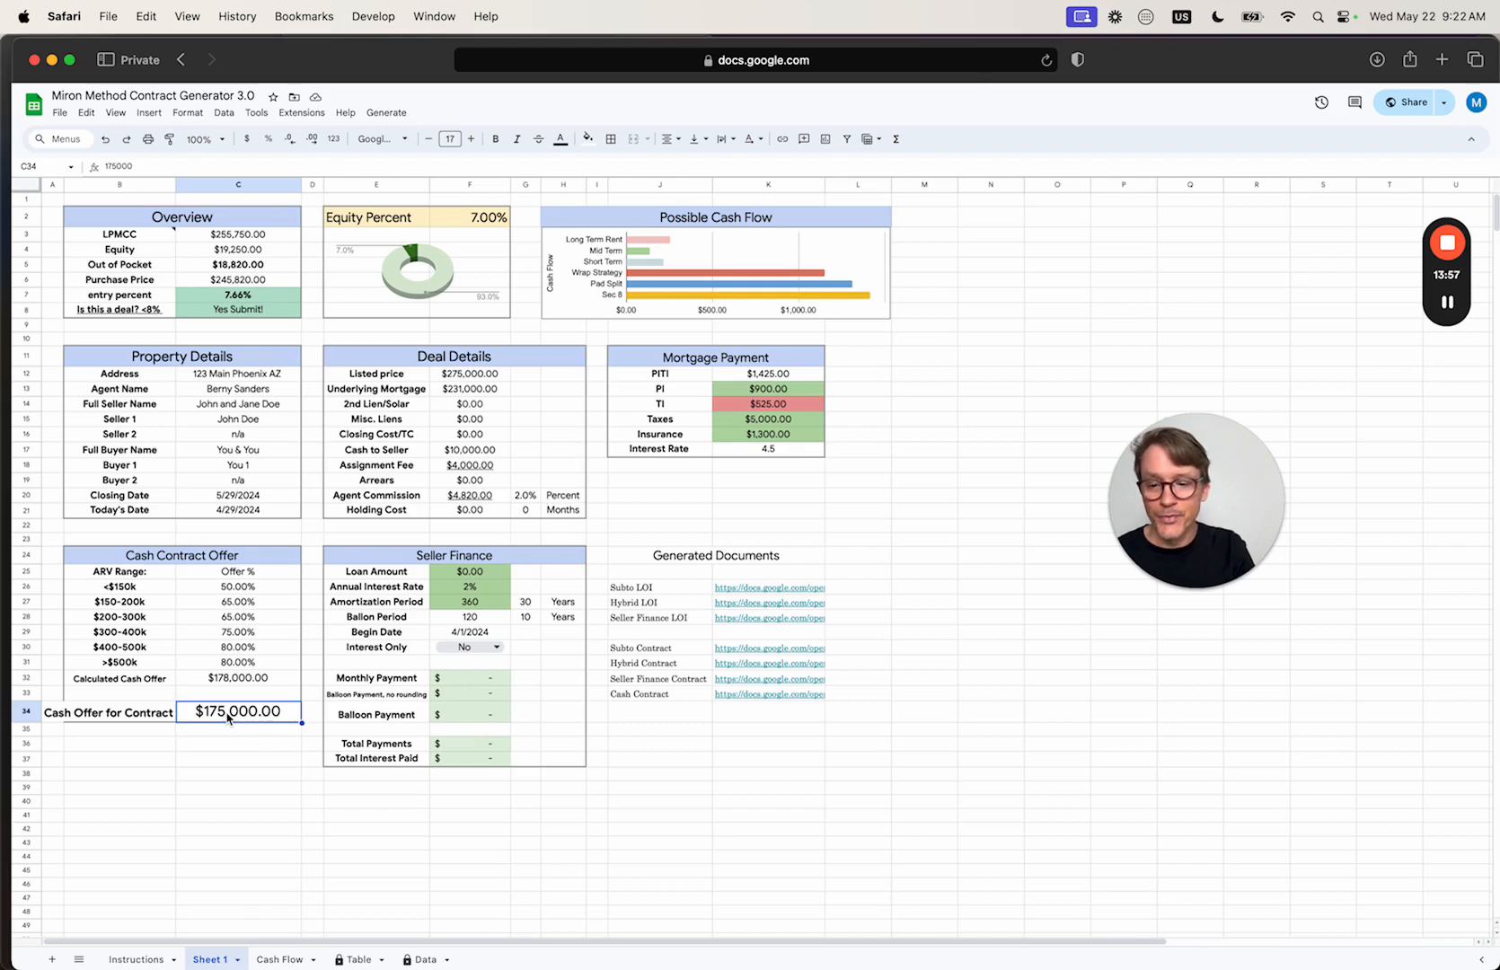
left_click(279, 959)
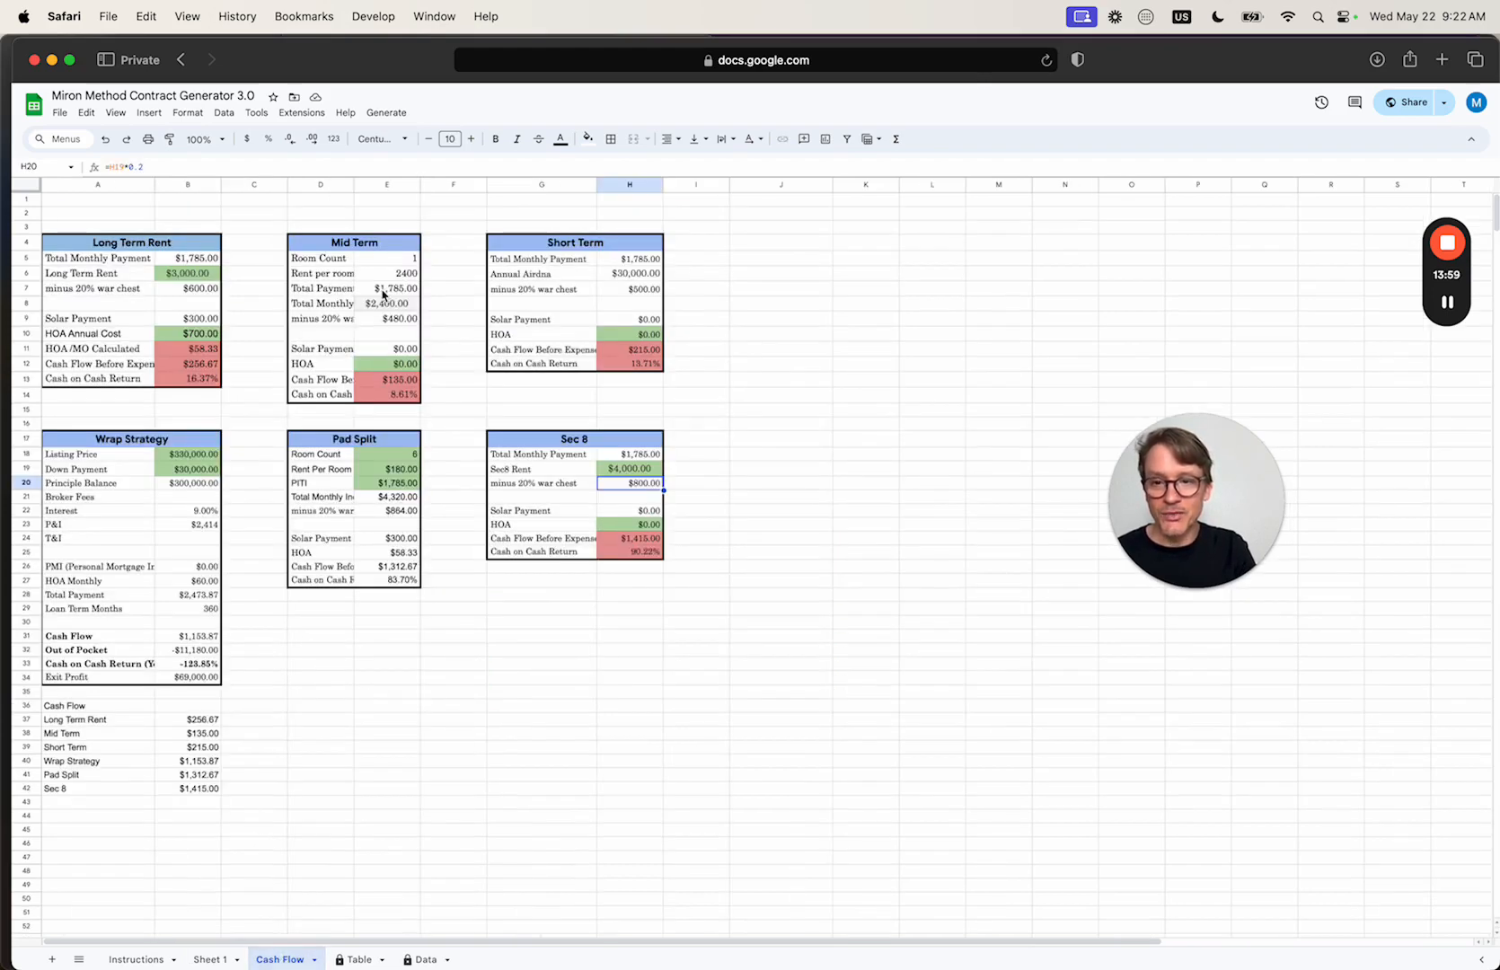
left_click(190, 260)
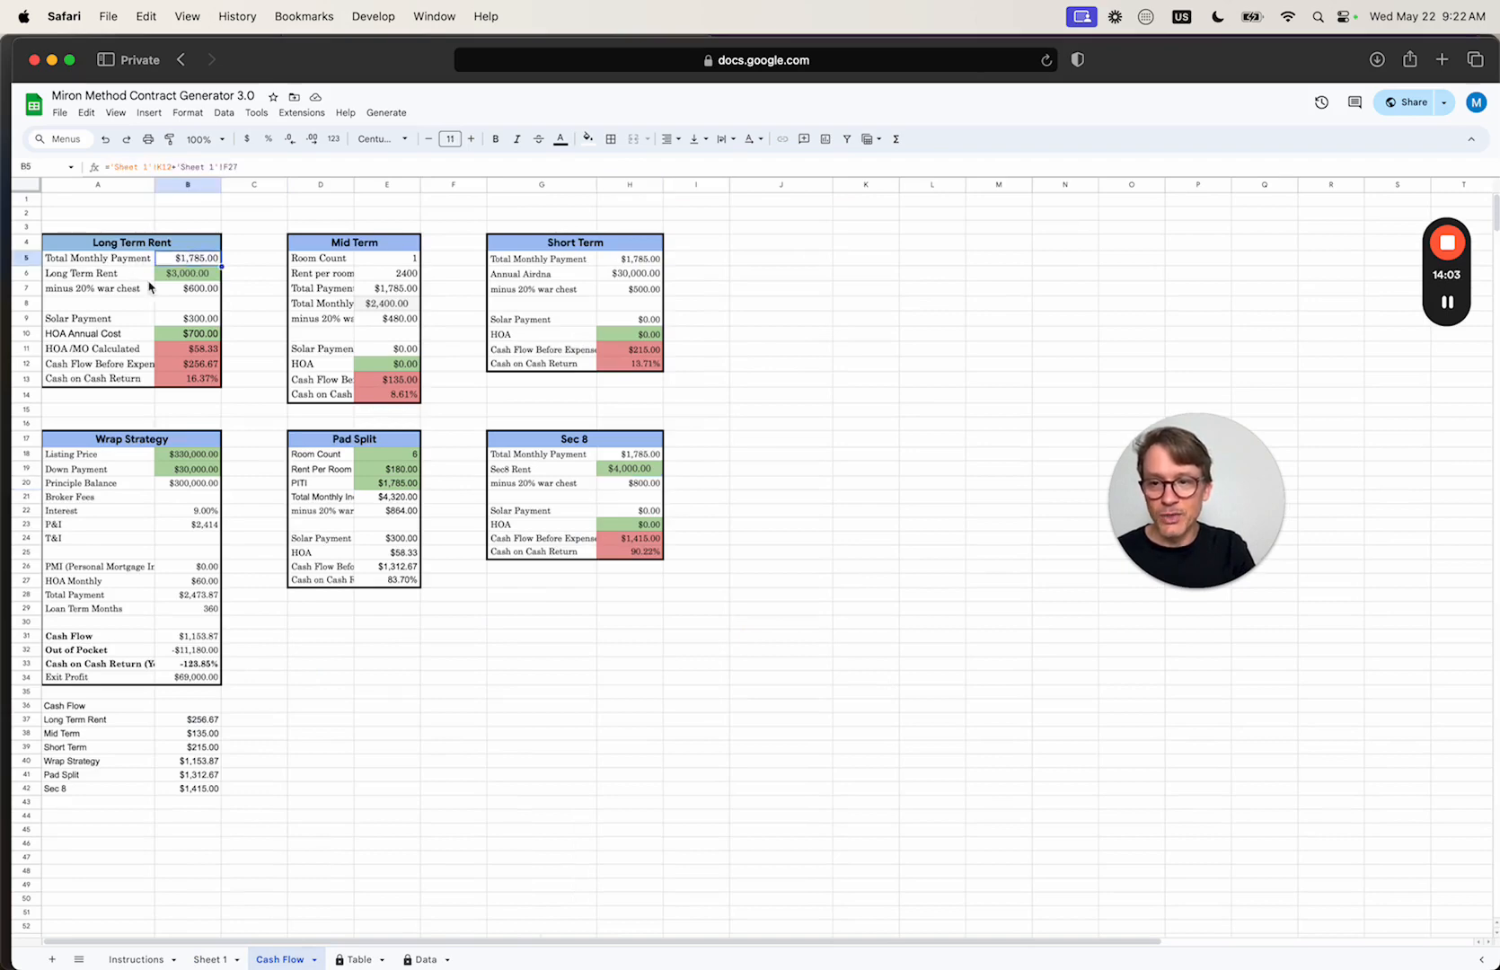
left_click(175, 277)
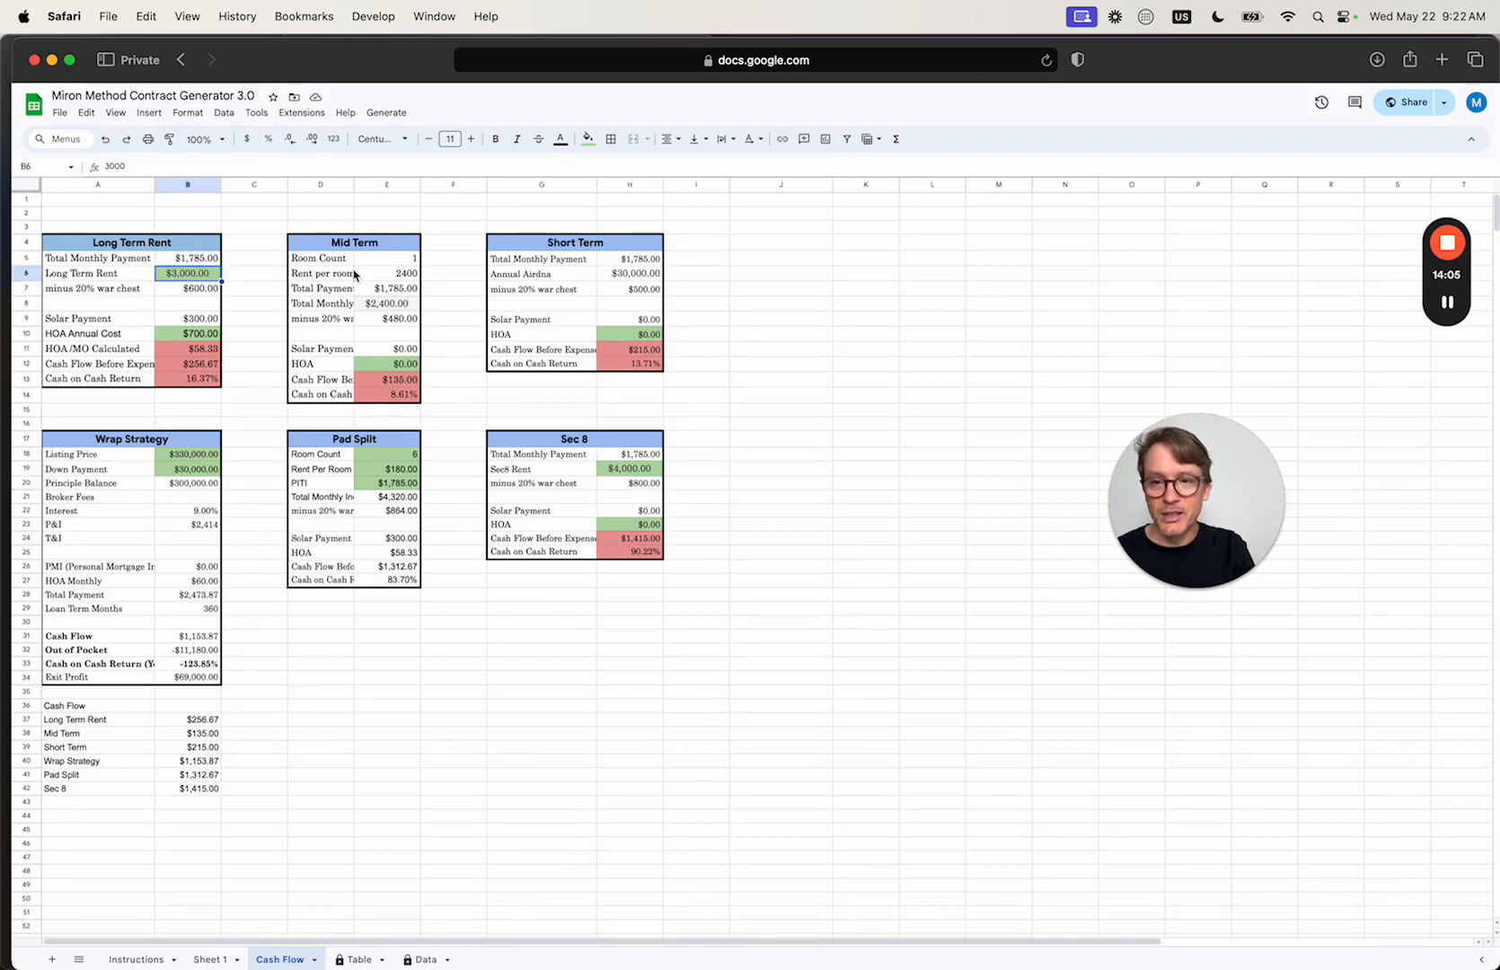
Set the Mid Term room count to 3 and the rent per room to 700, and check the resulting cash flow
left_click(404, 260)
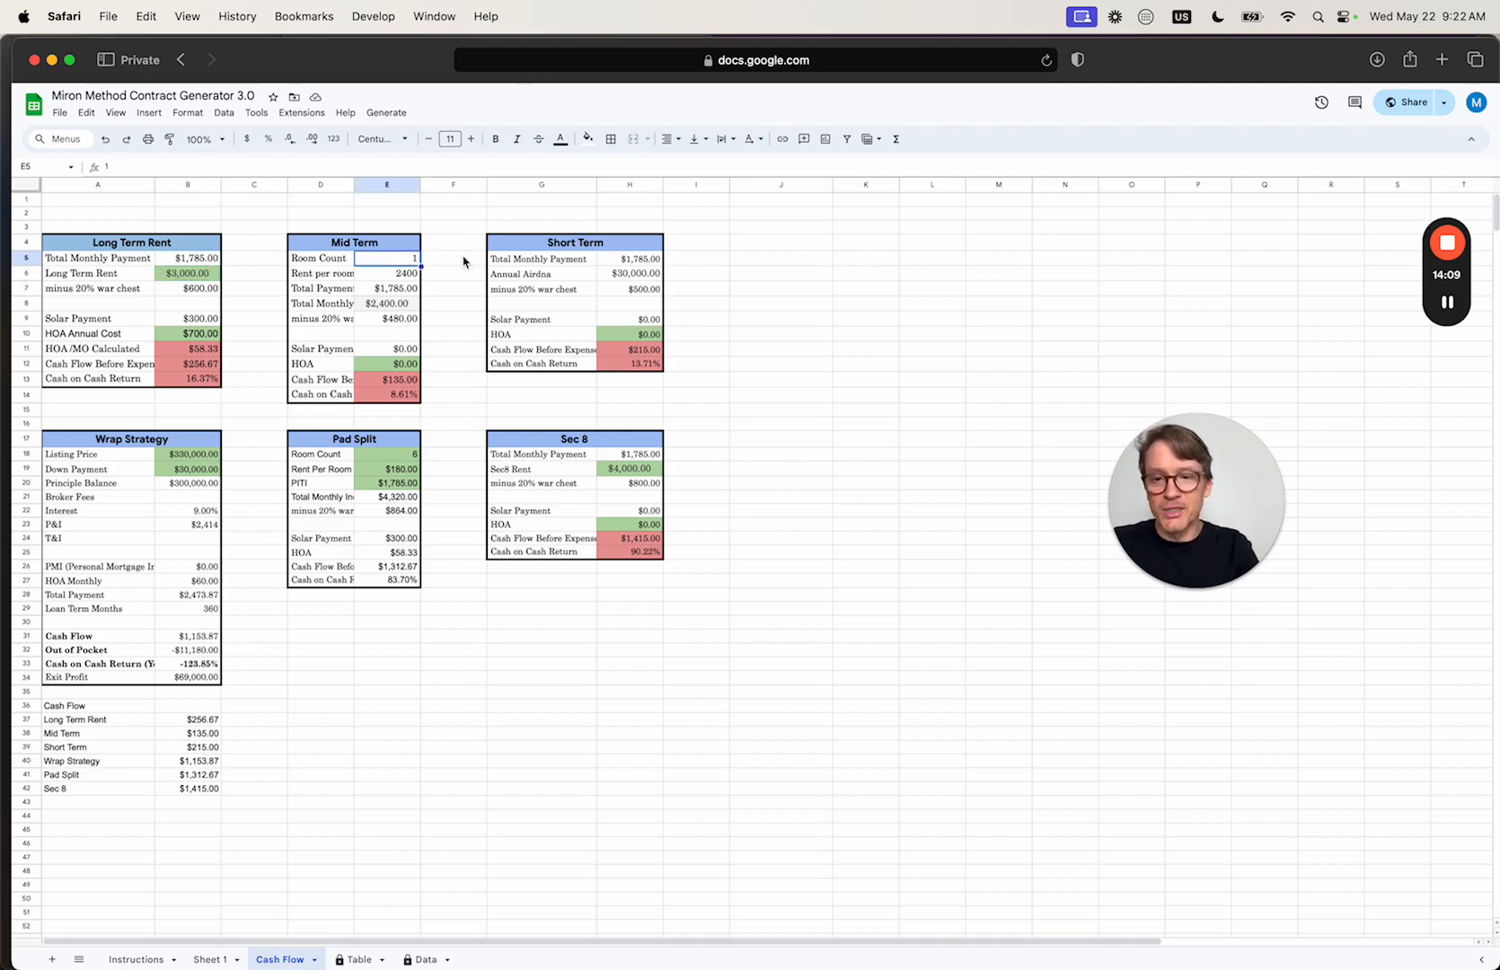
type("3")
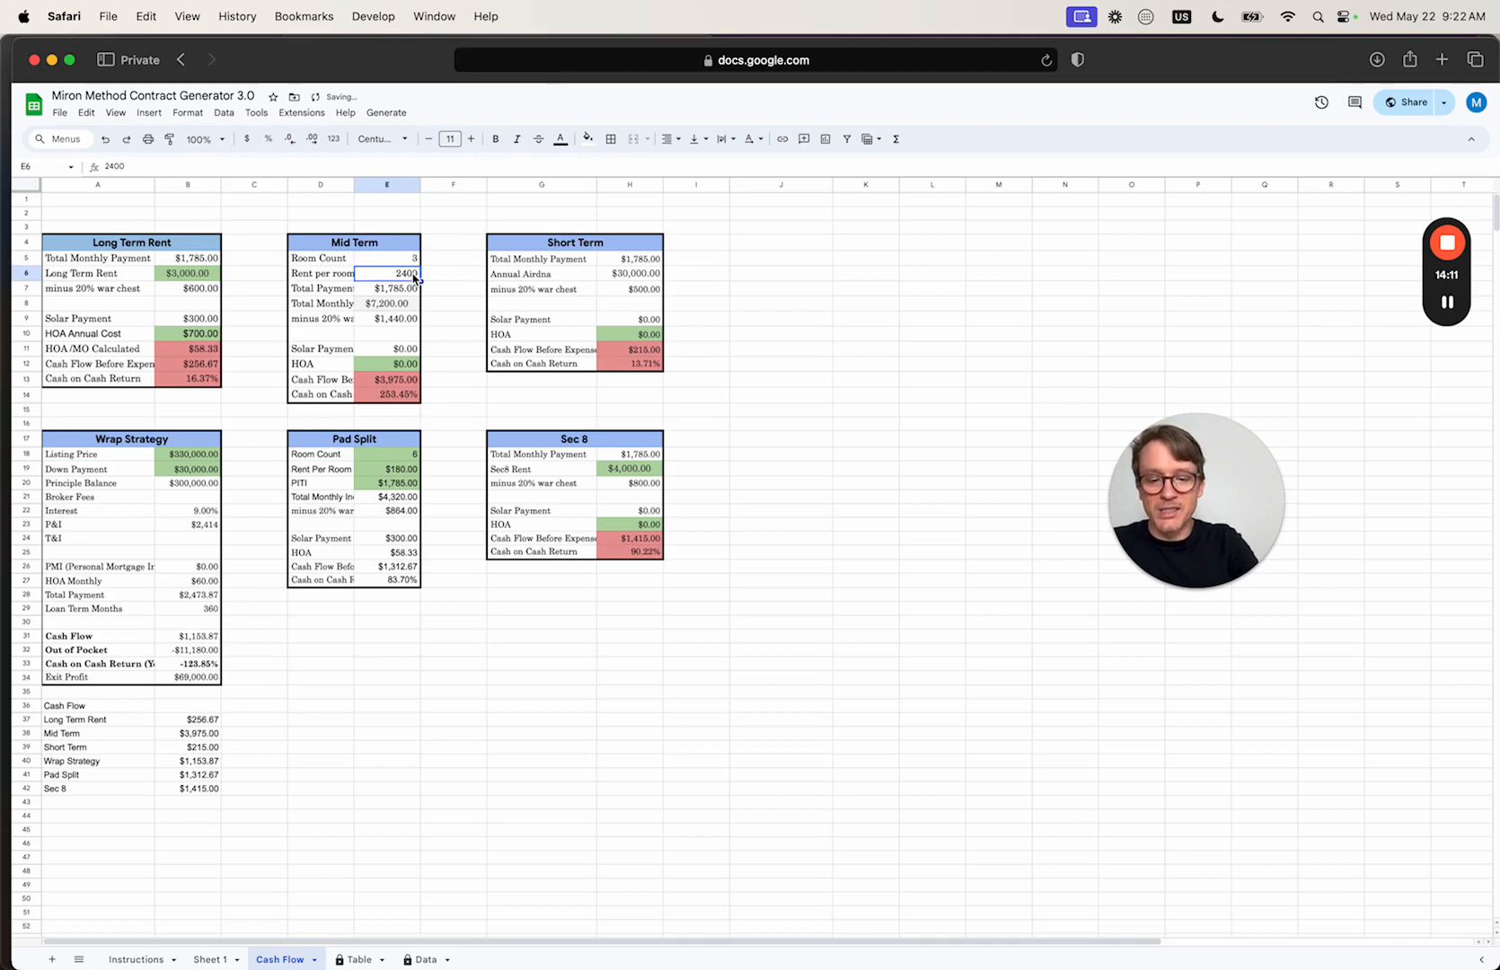
type("790")
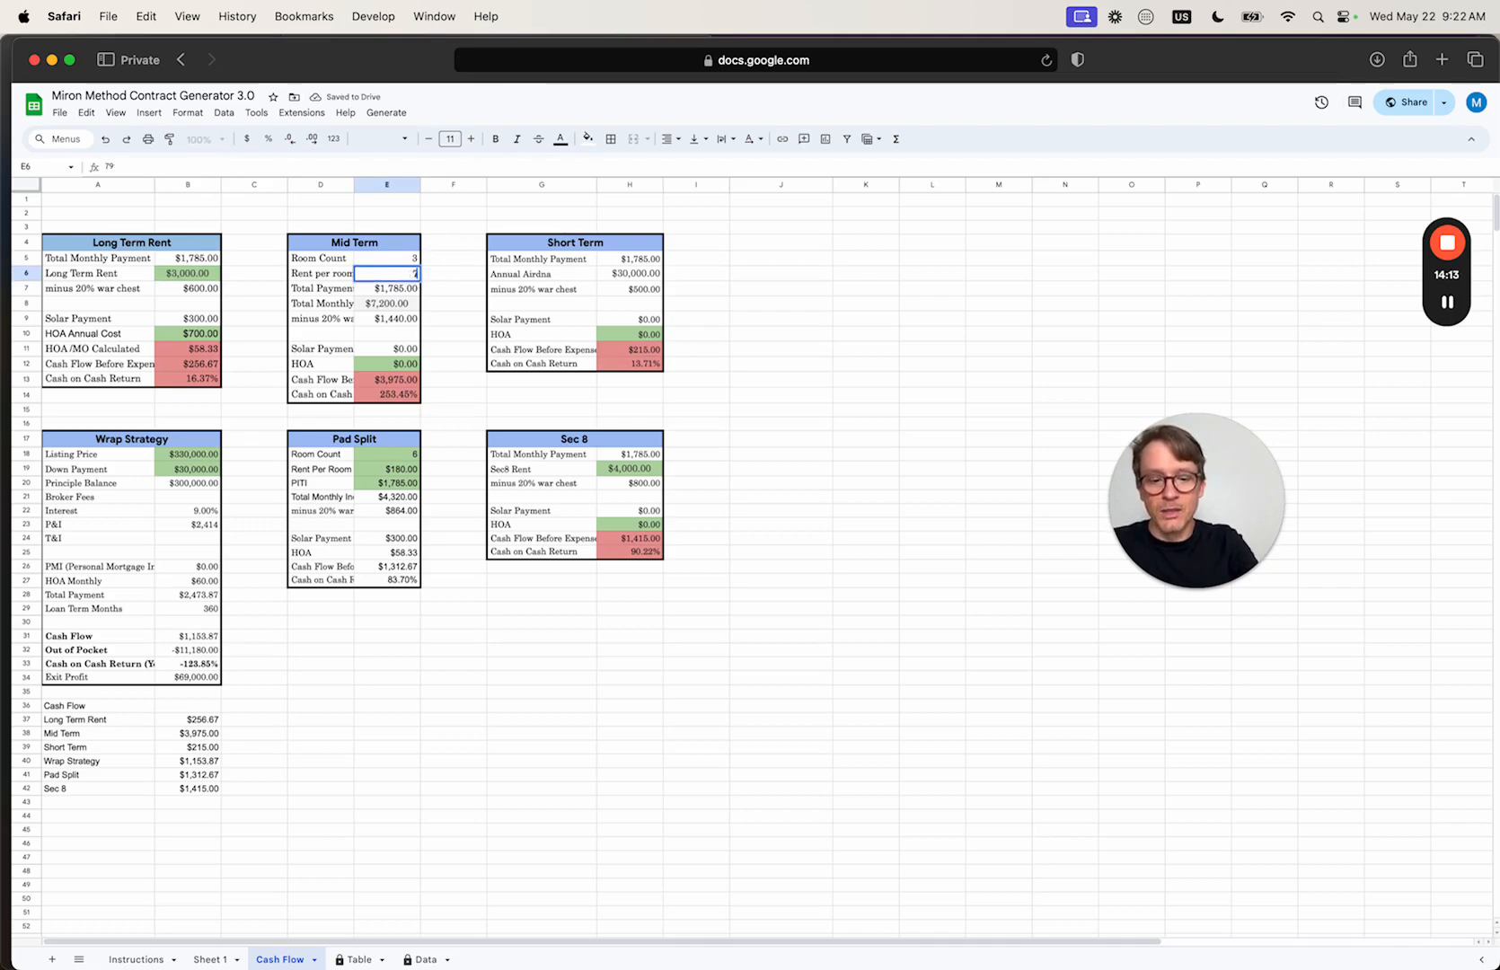
key("Return")
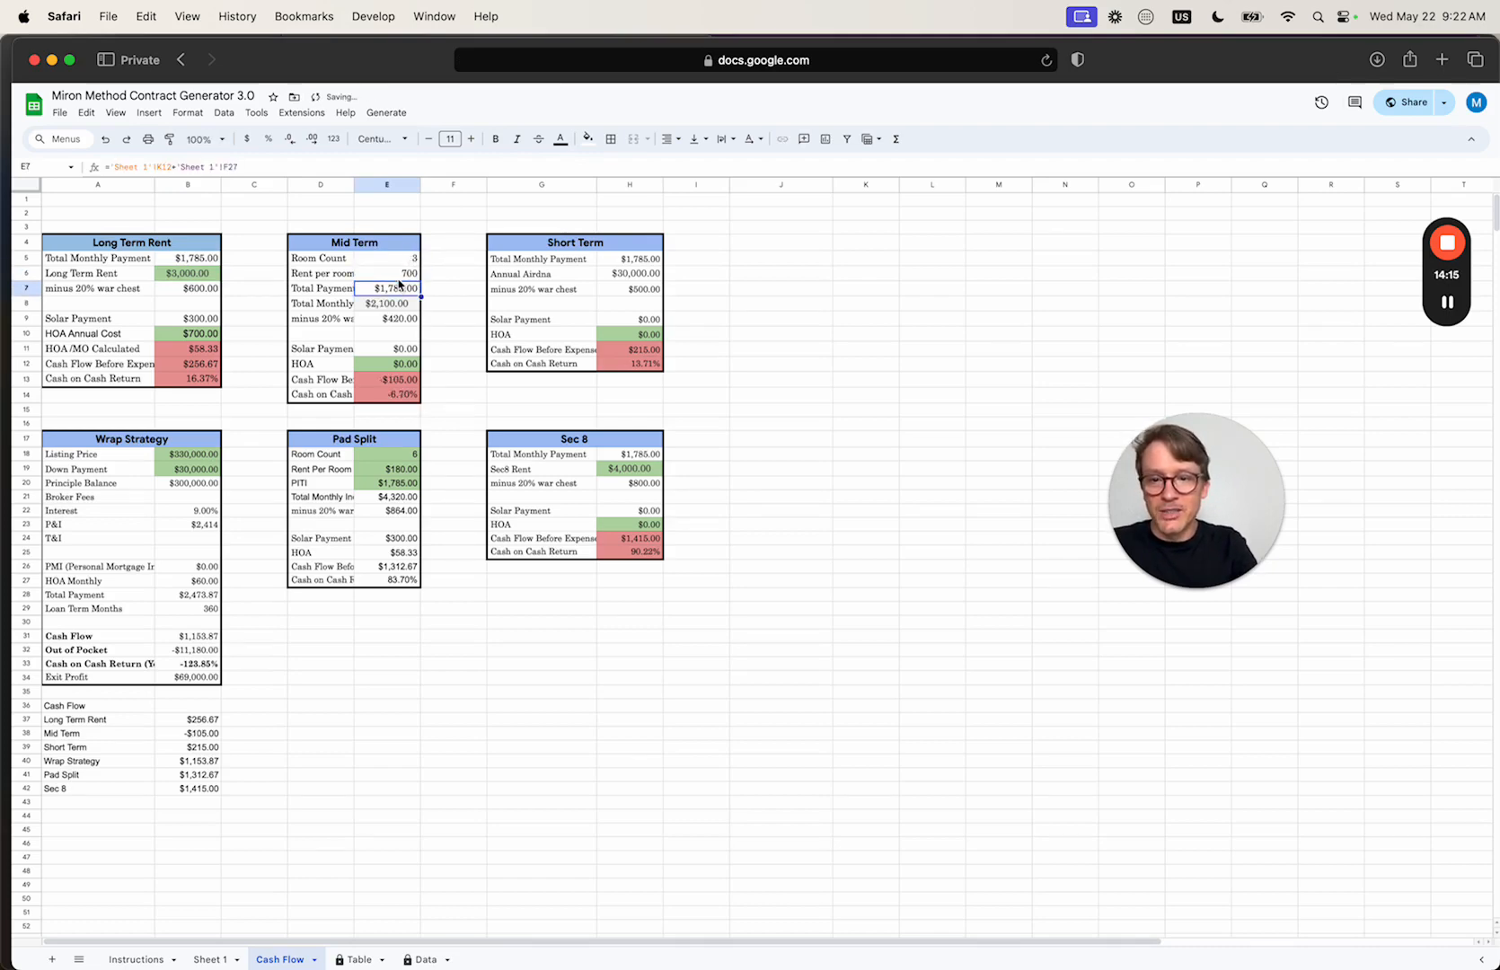
left_click(398, 382)
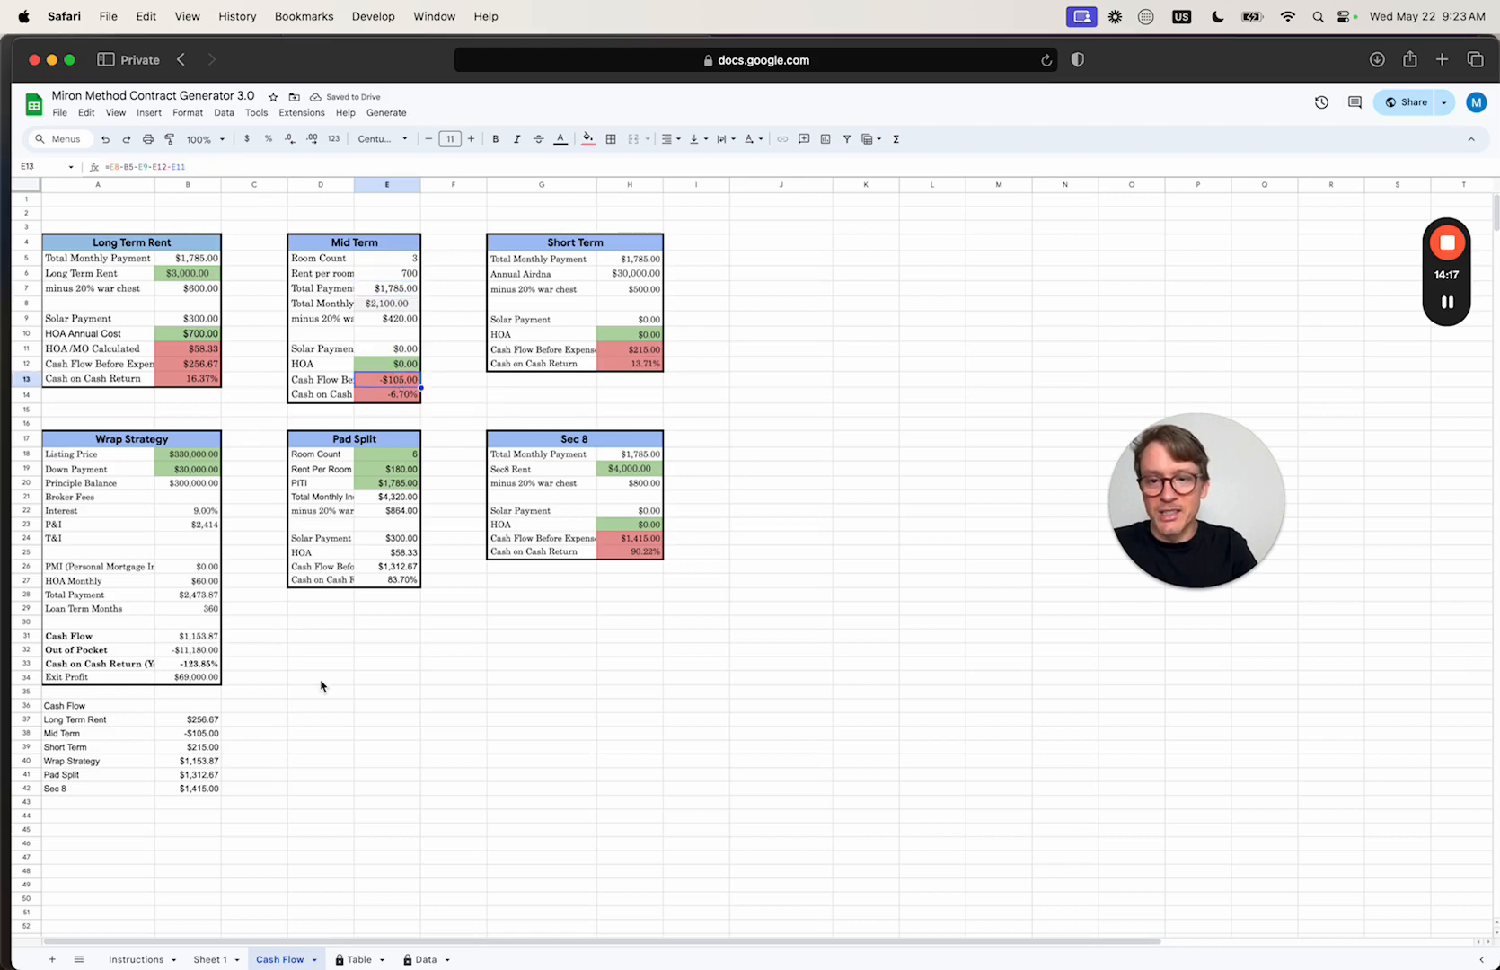
Check the Possible Cash Flow chart on Sheet 1 and the Mid Term 20% war chest deduction on the Cash Flow sheet
left_click(210, 959)
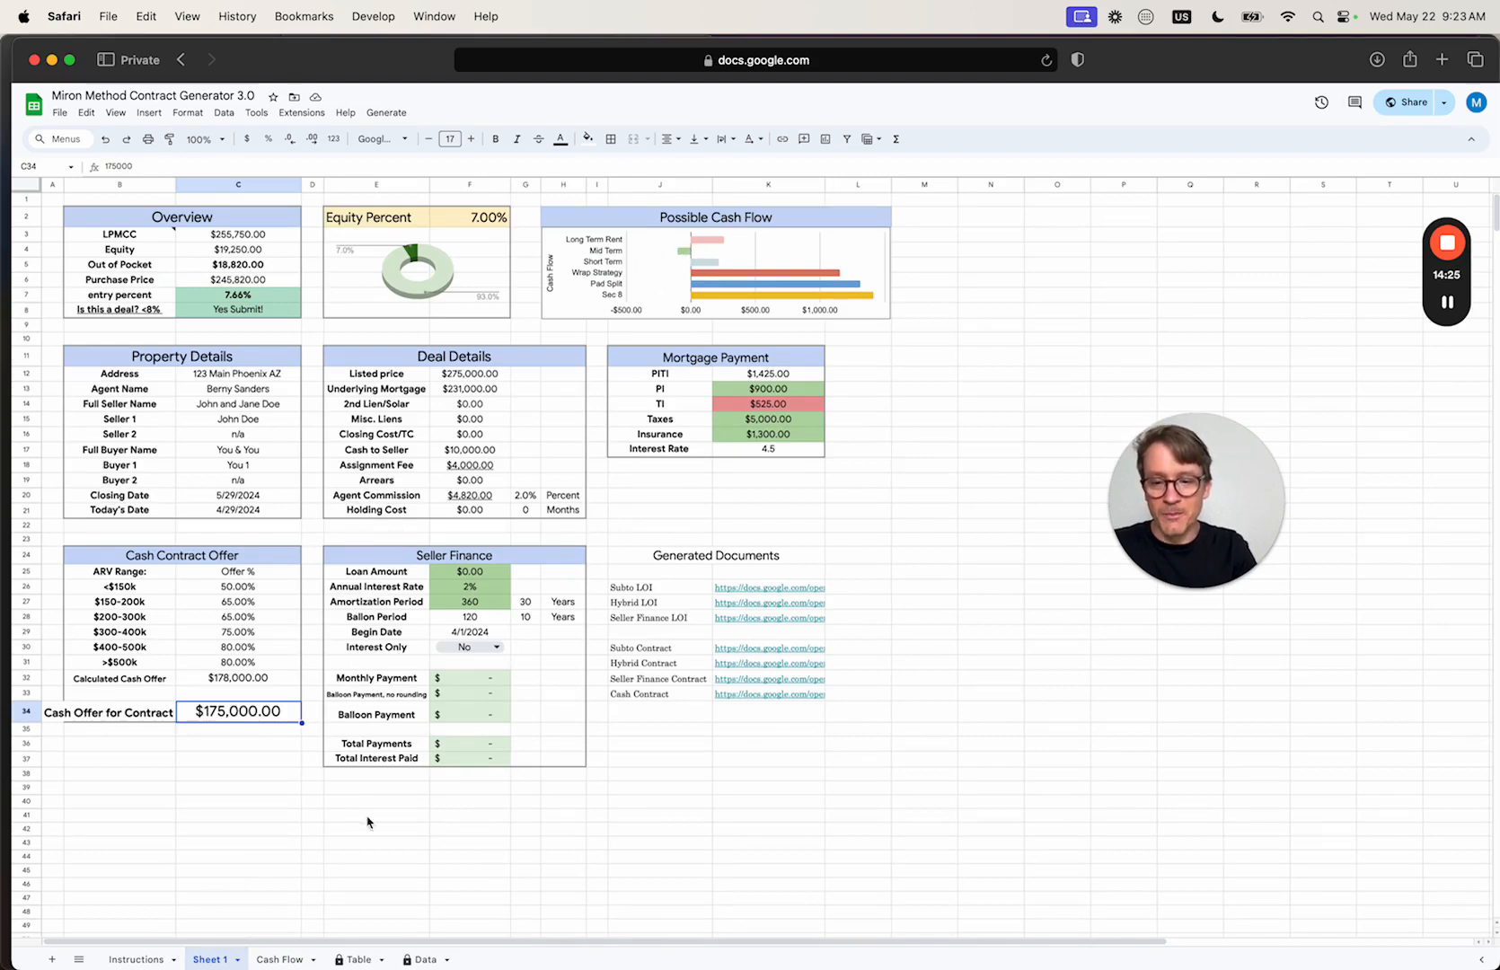
left_click(280, 960)
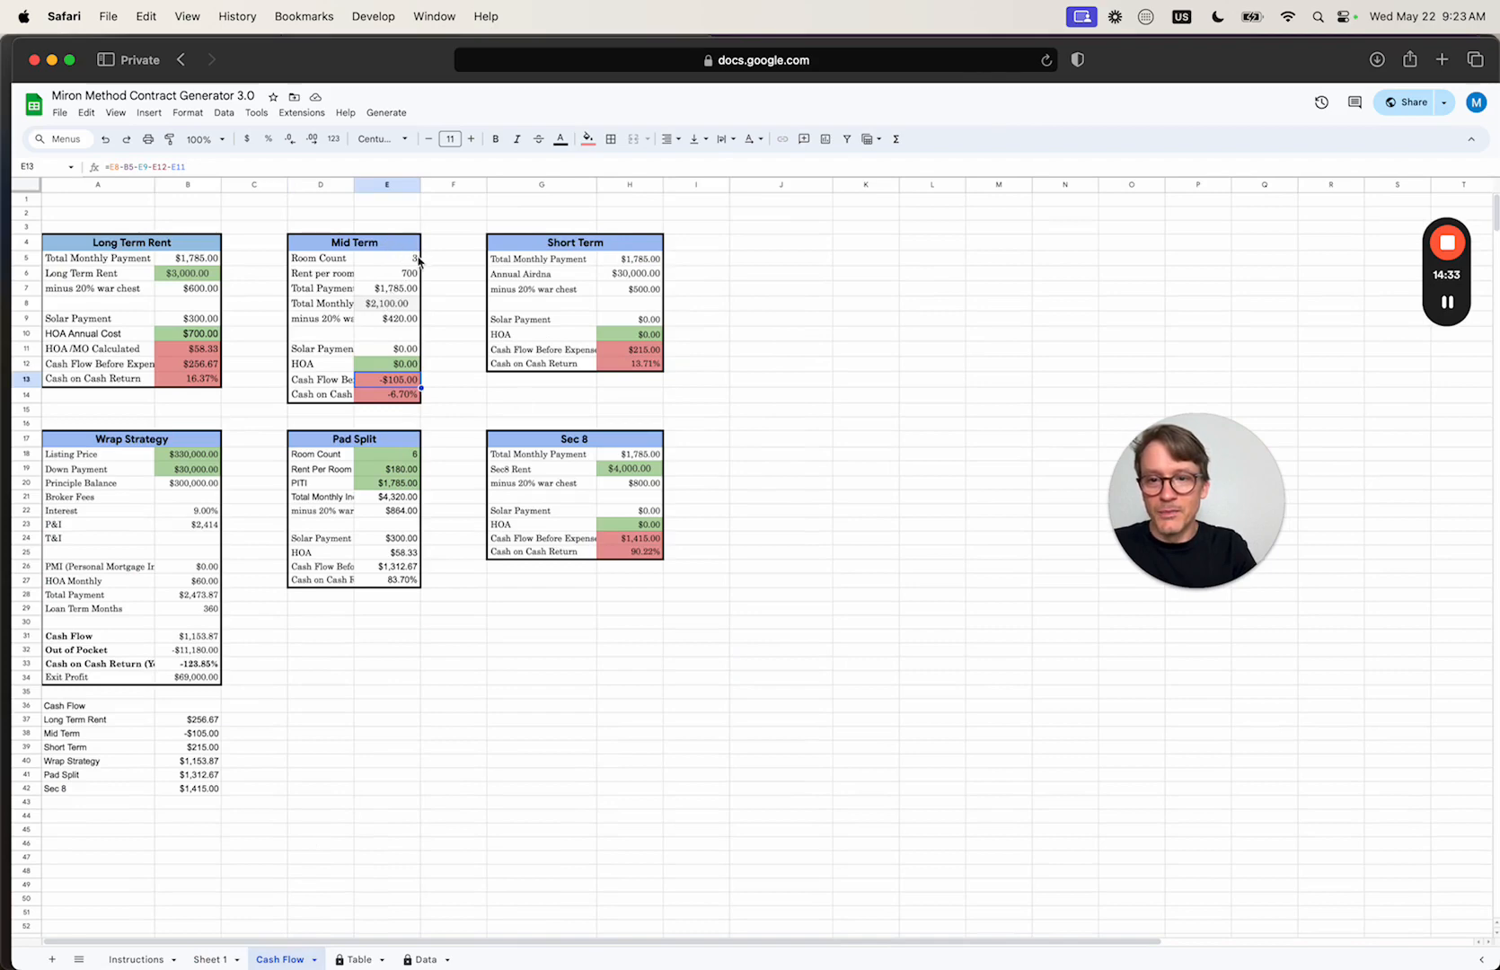
left_click(396, 322)
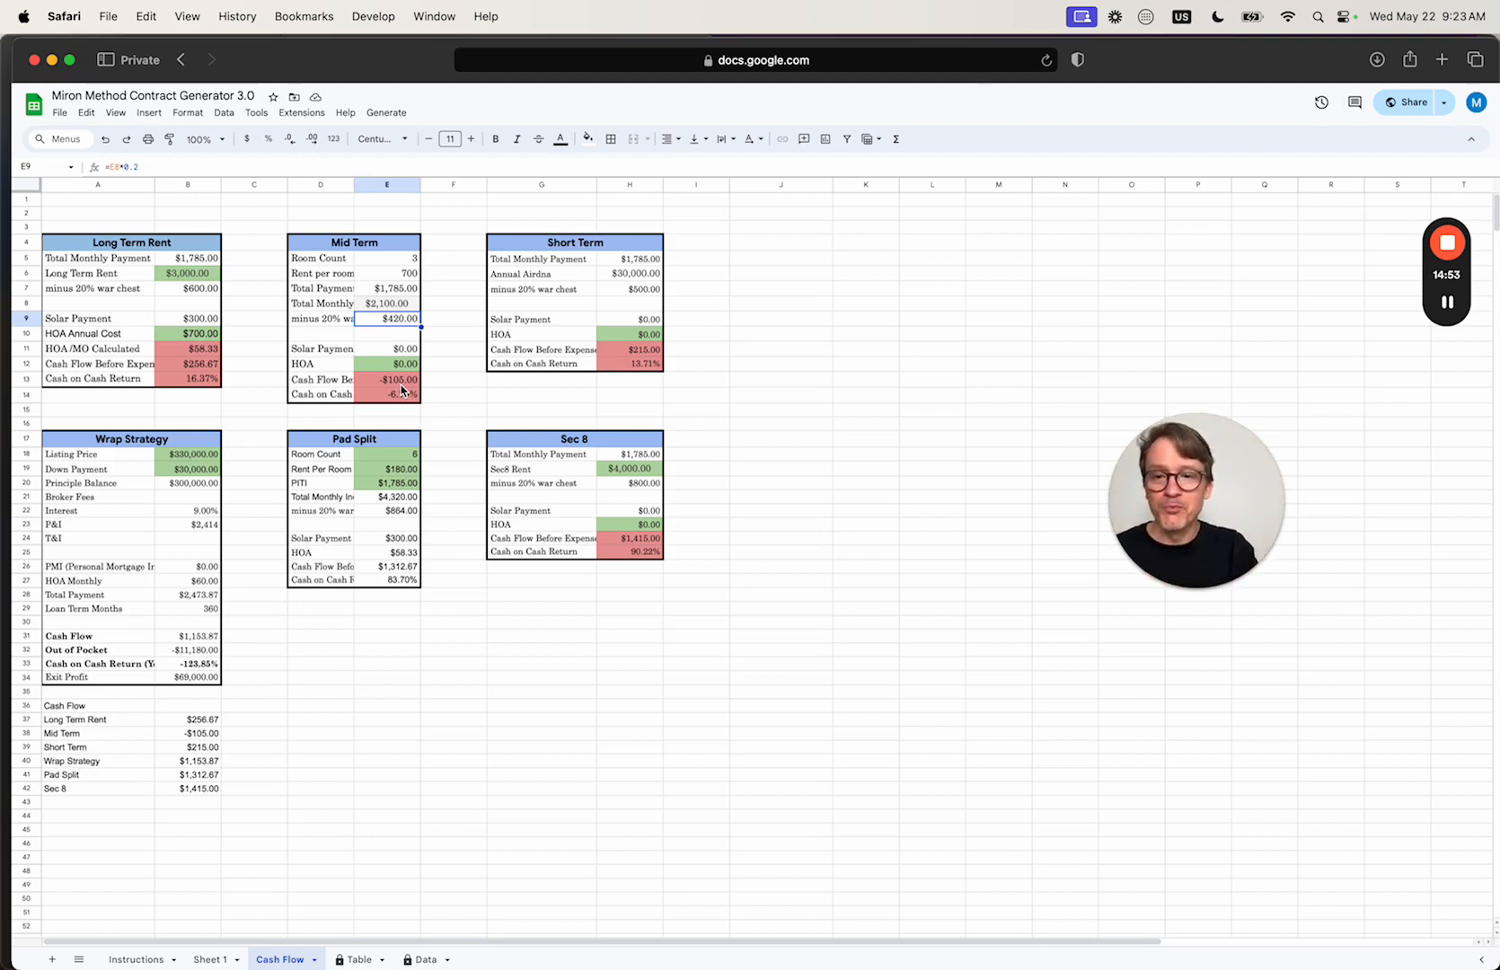
Try a Mid Term room count of 2 and check the cash flow before expenses
left_click(409, 260)
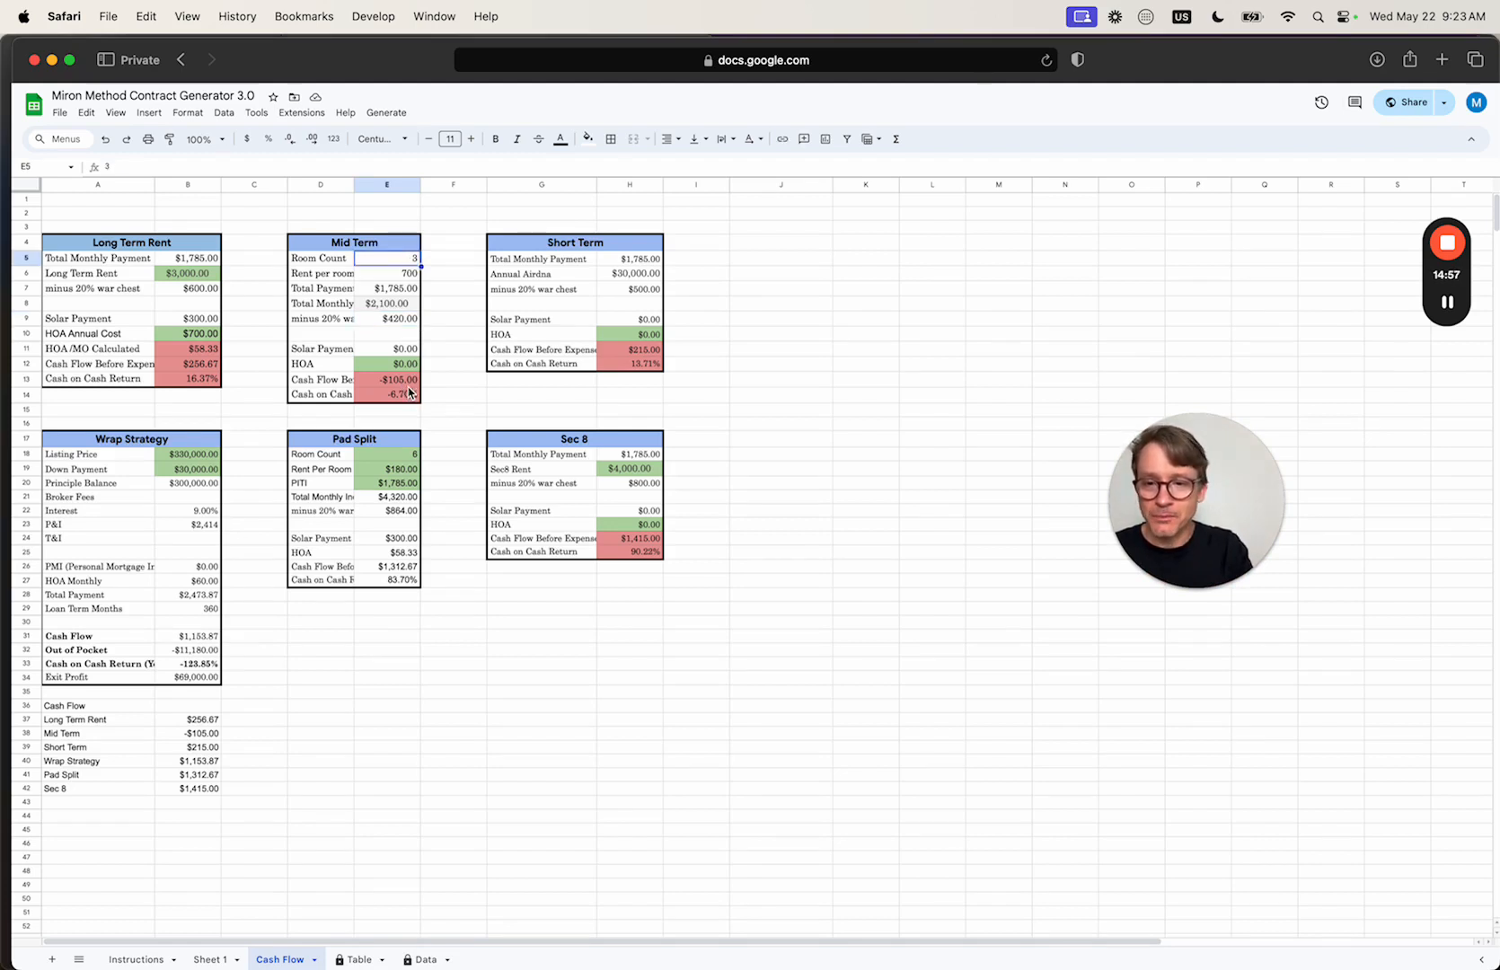
type("2")
key("Return")
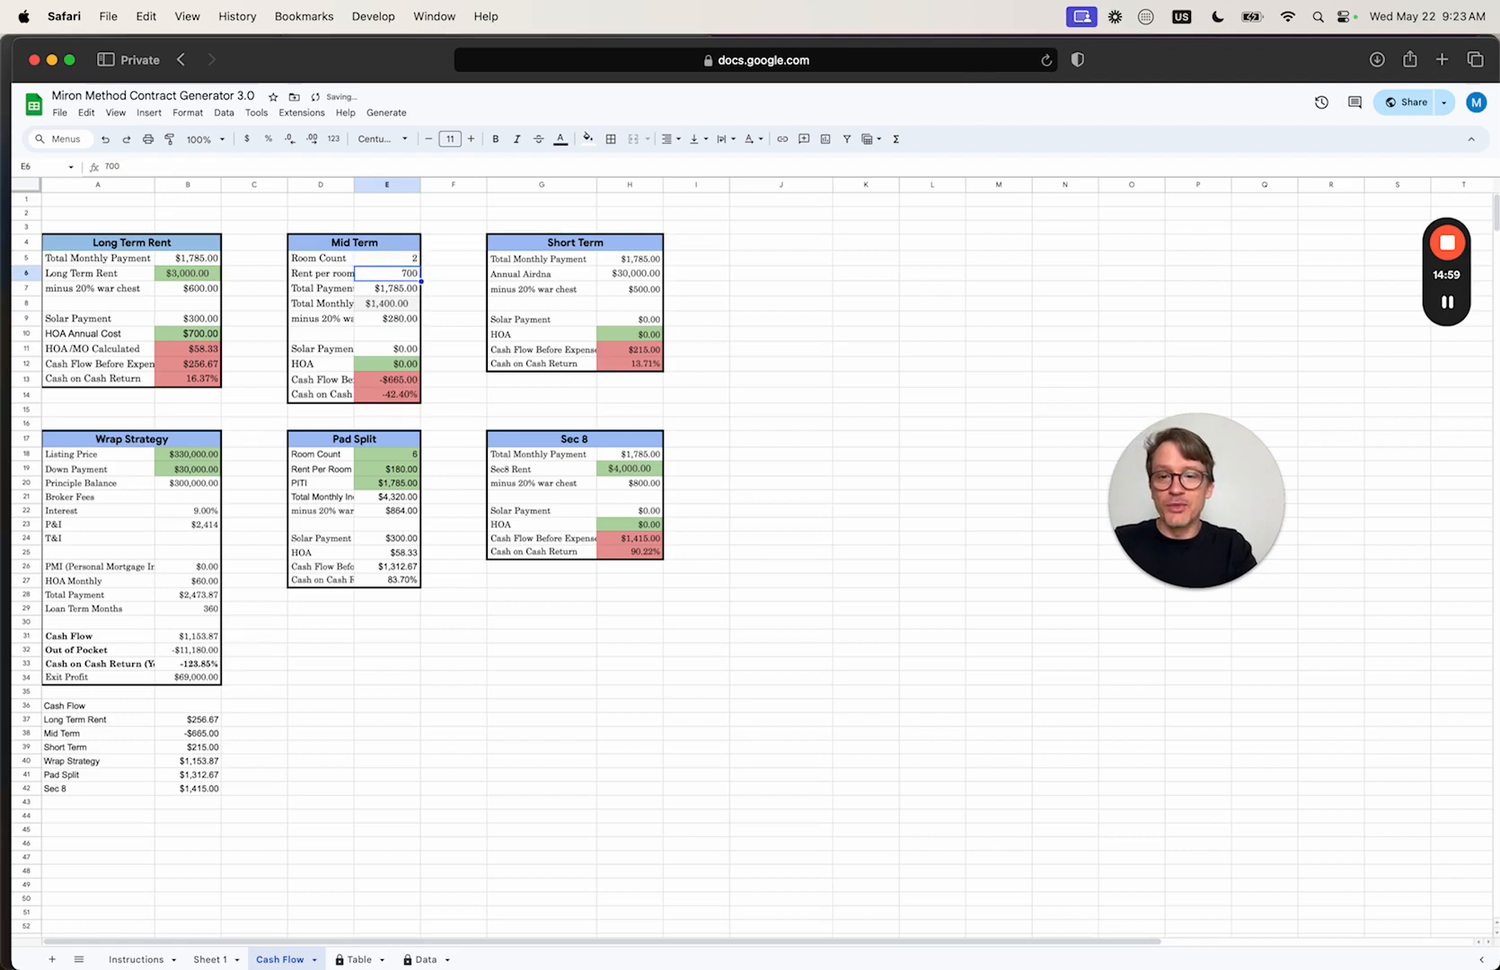
left_click(411, 387)
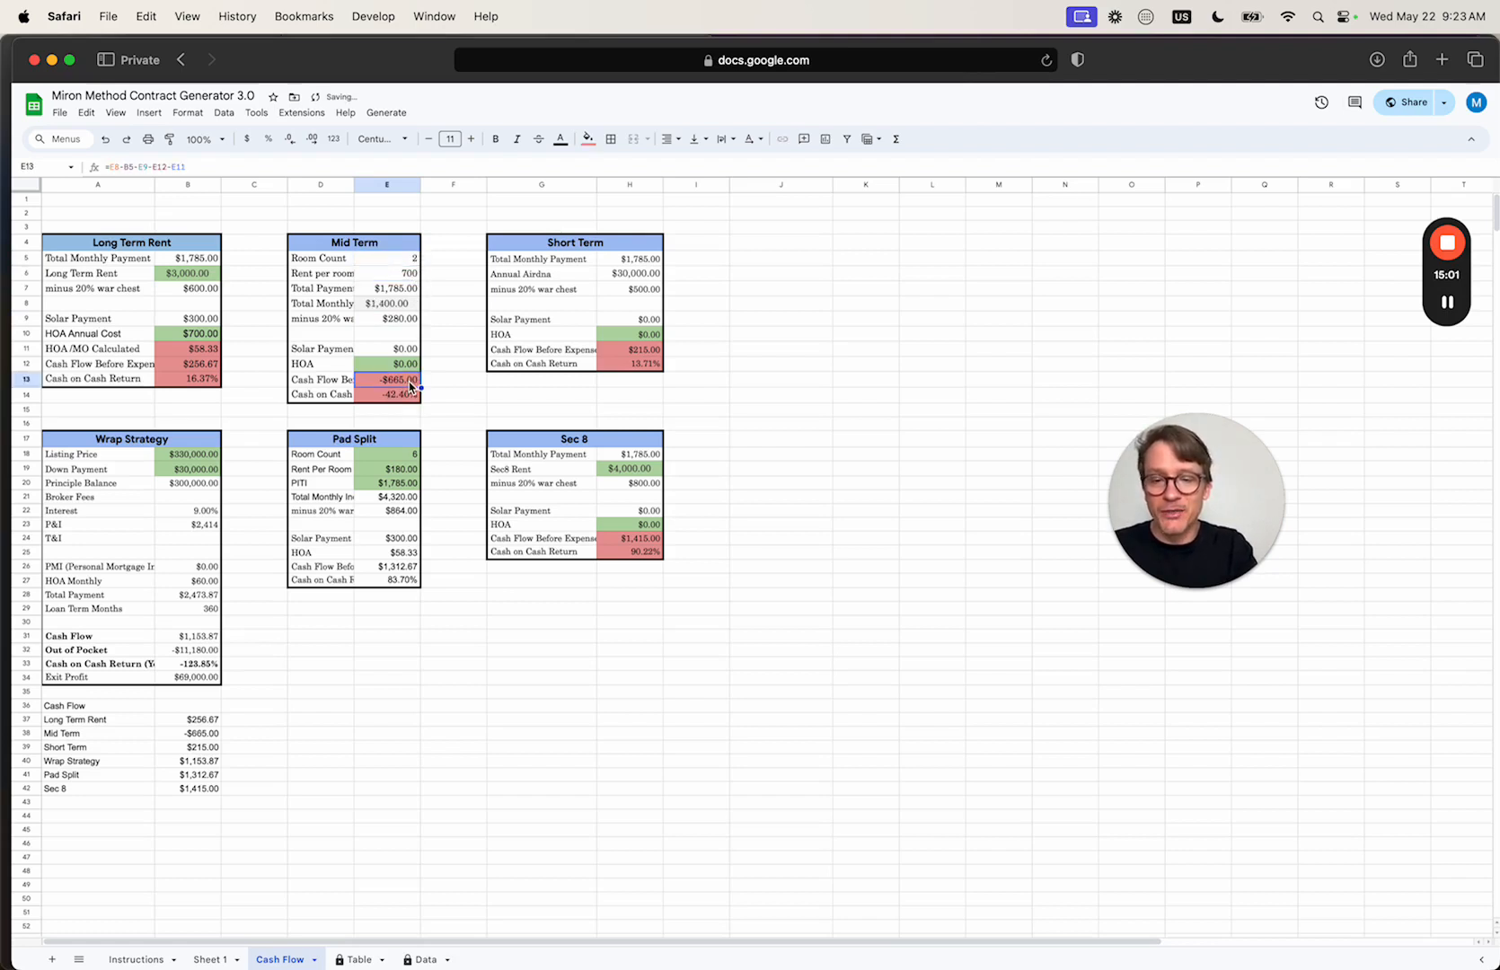
Try a Mid Term room count of 3, set it to 4, and check the Possible Cash Flow chart on Sheet 1
left_click(414, 259)
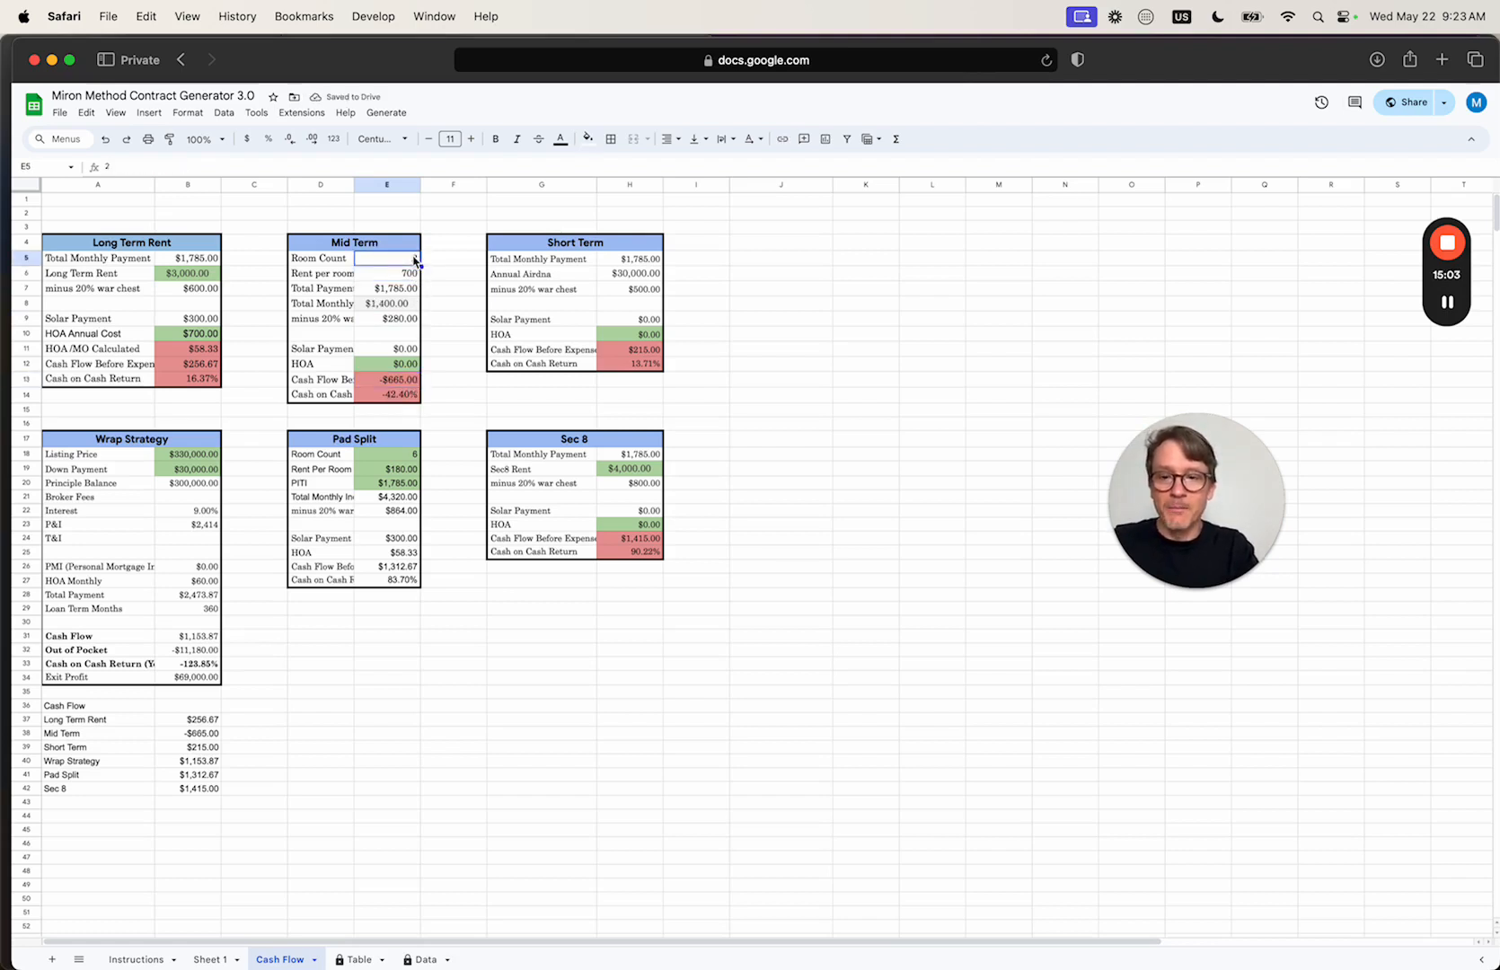
type("3")
key("Return")
key("Up")
type("4")
key("Return")
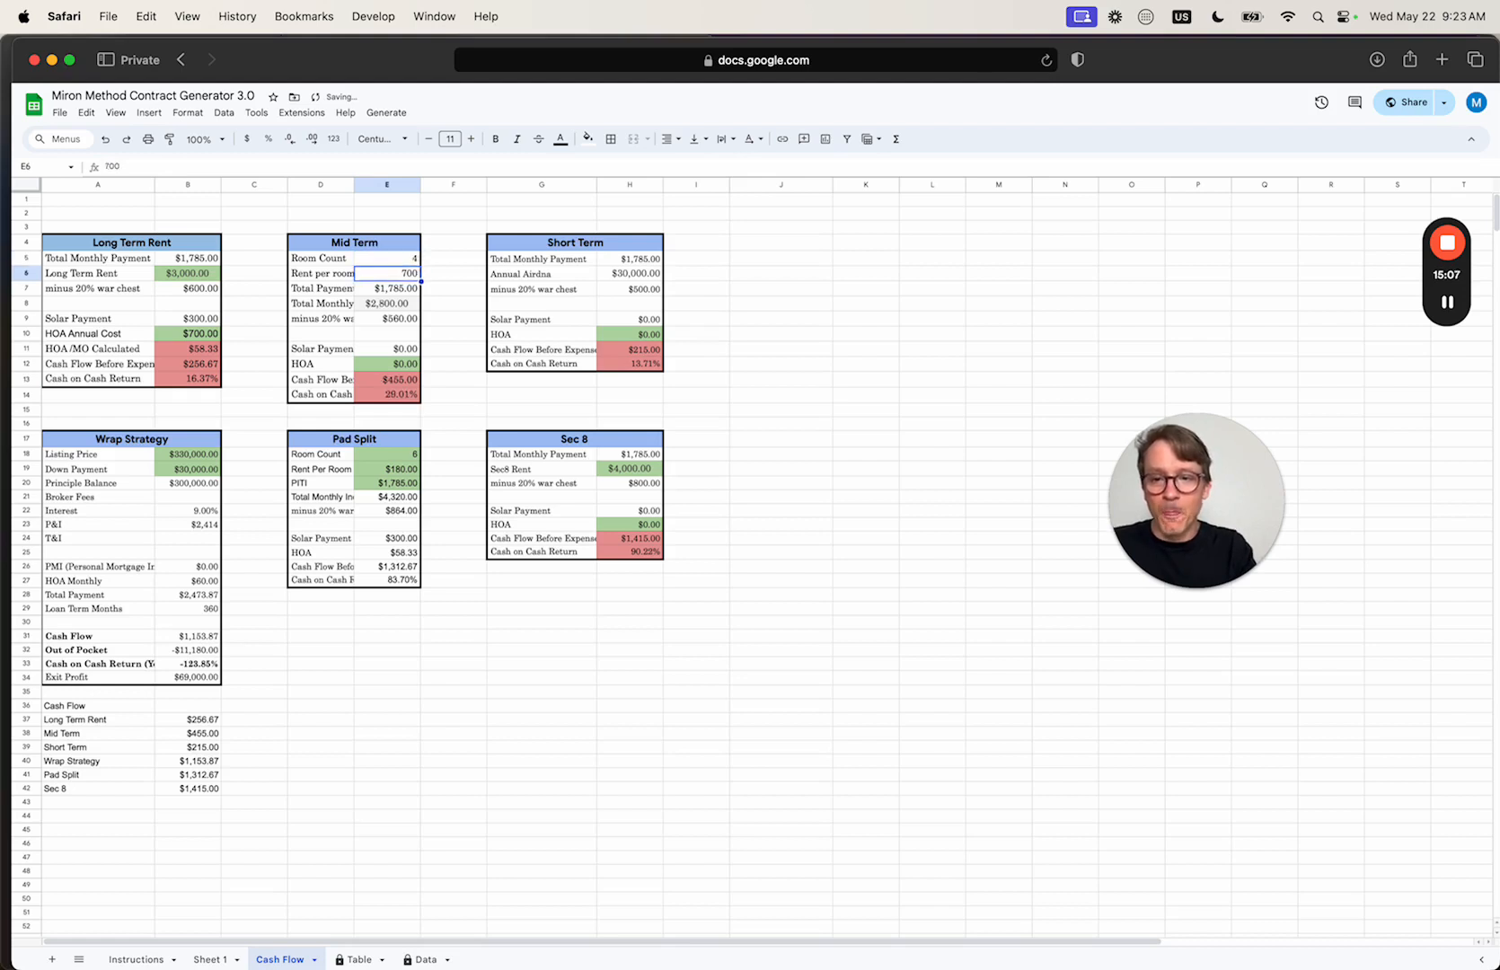
key("Up")
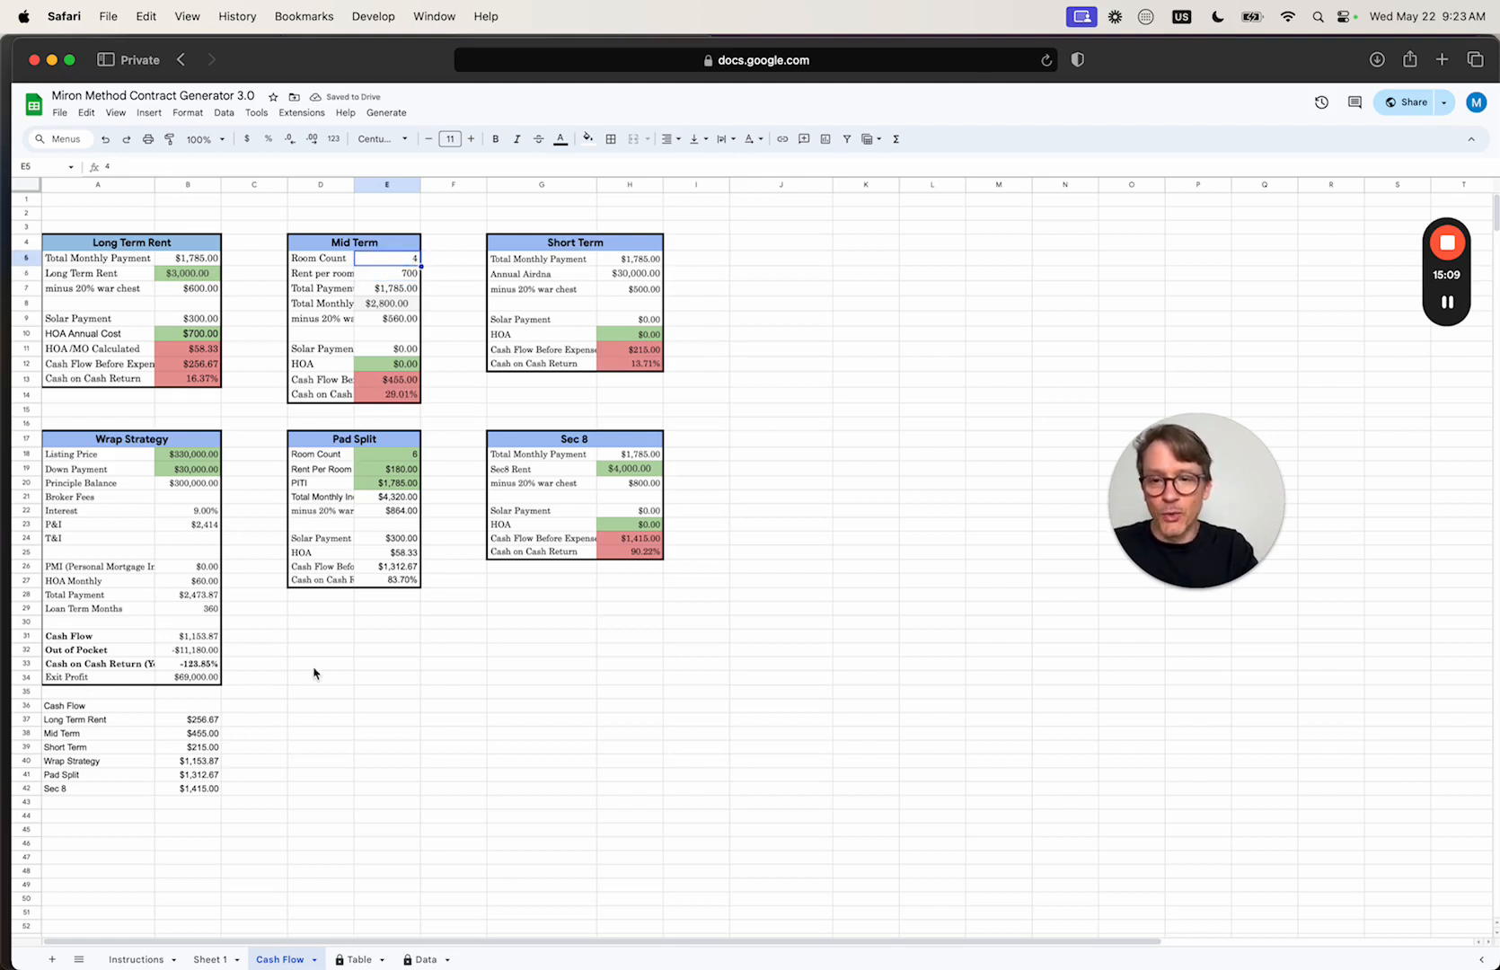
left_click(212, 959)
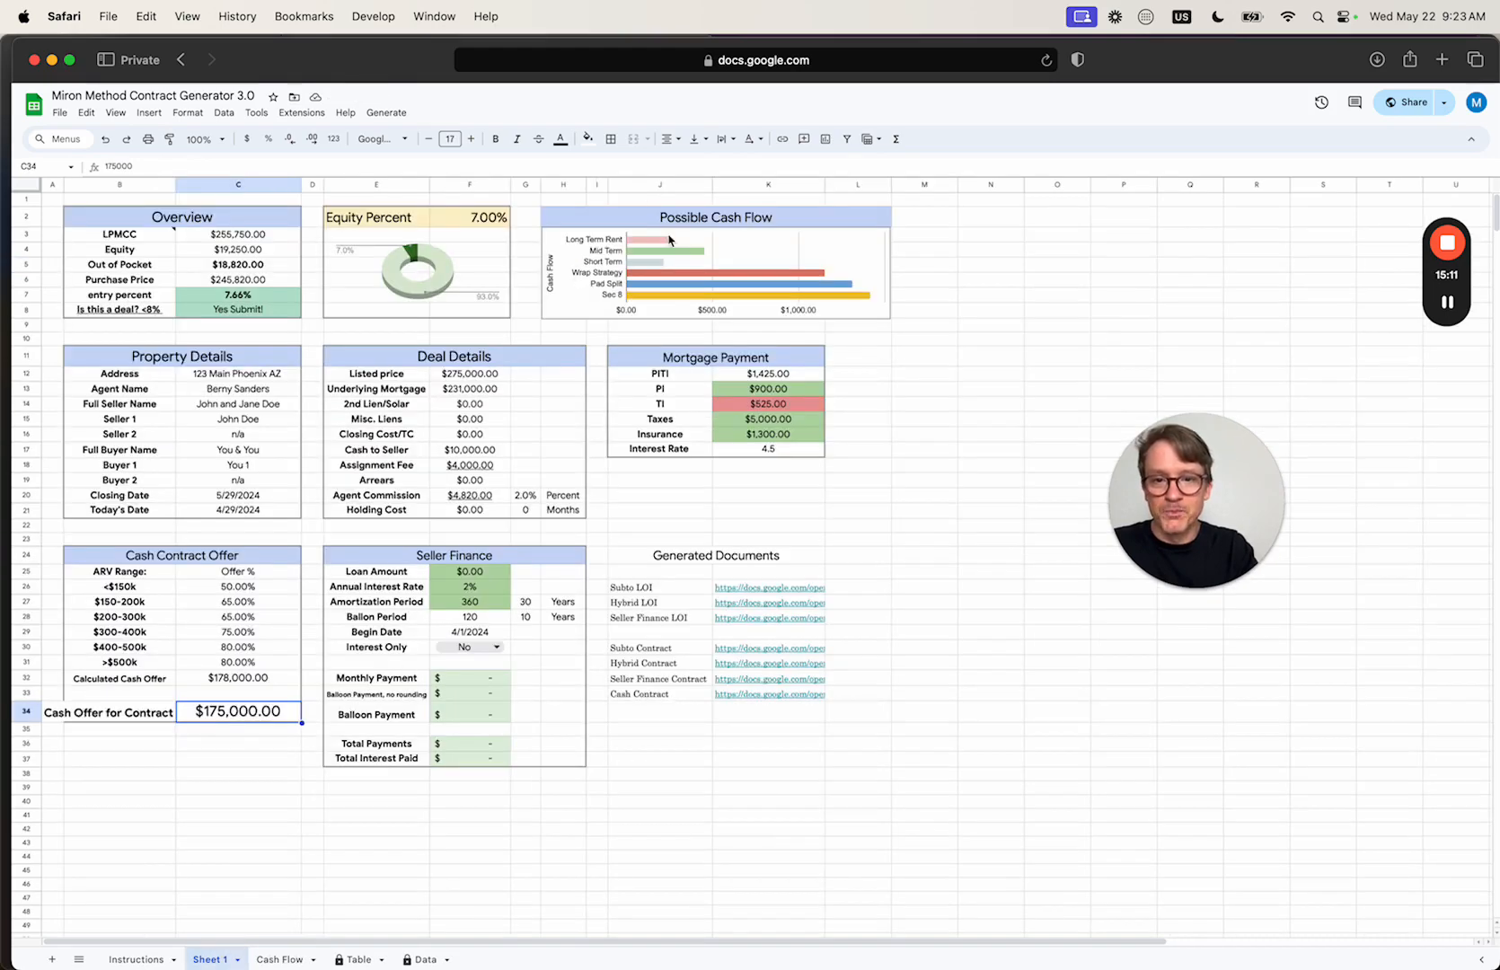
left_click(288, 959)
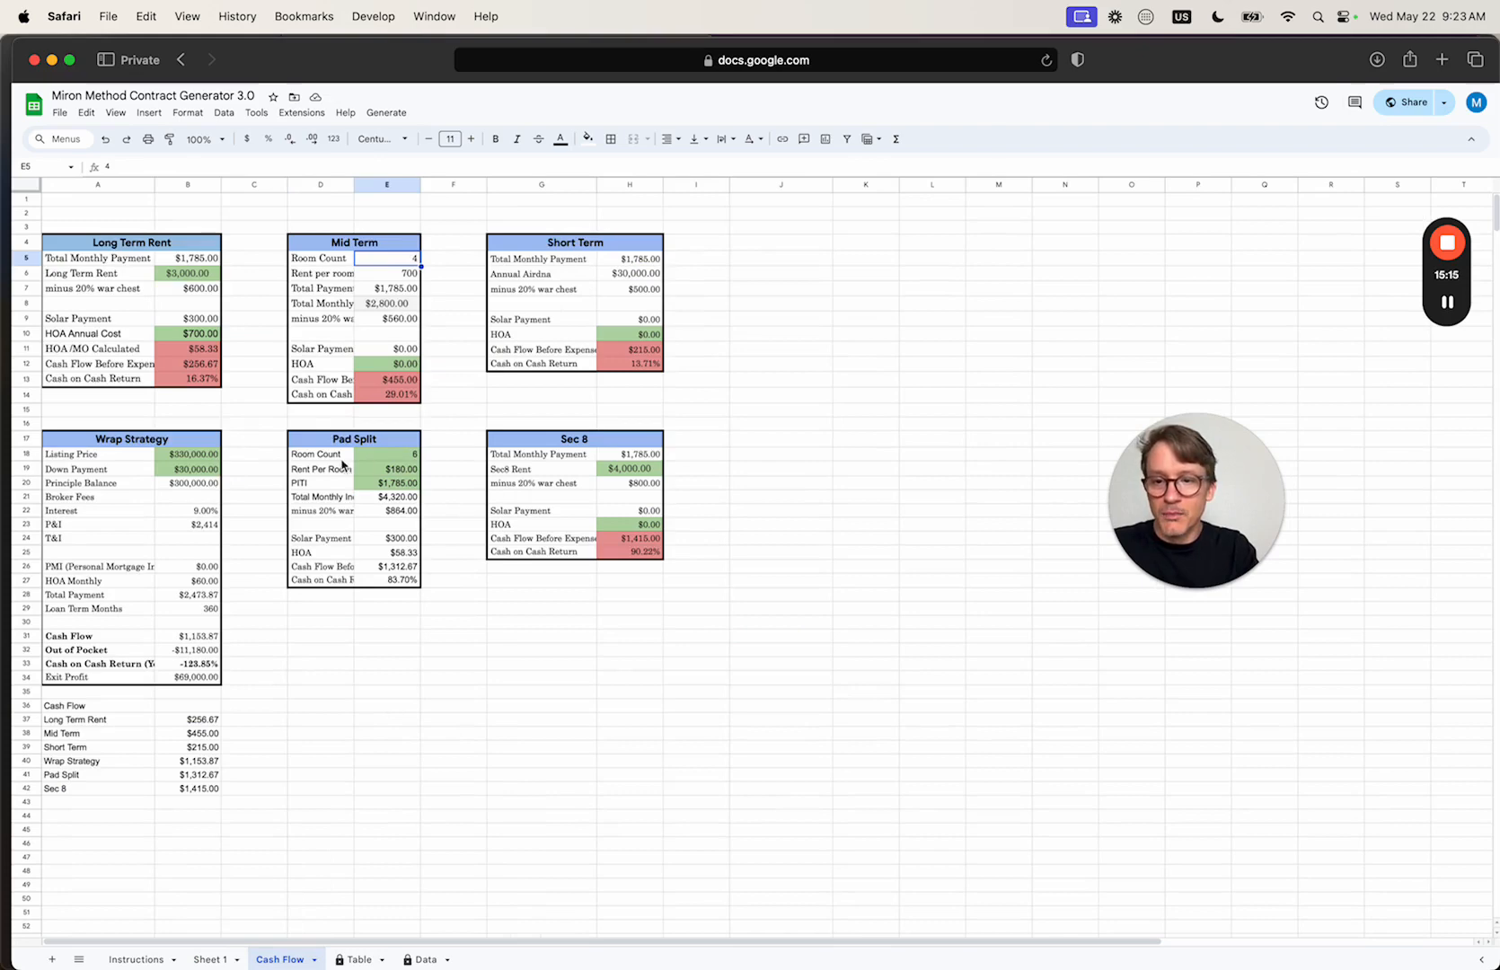
Generate a Seller Finance letter of intent from the deal on Sheet 1
left_click(378, 459)
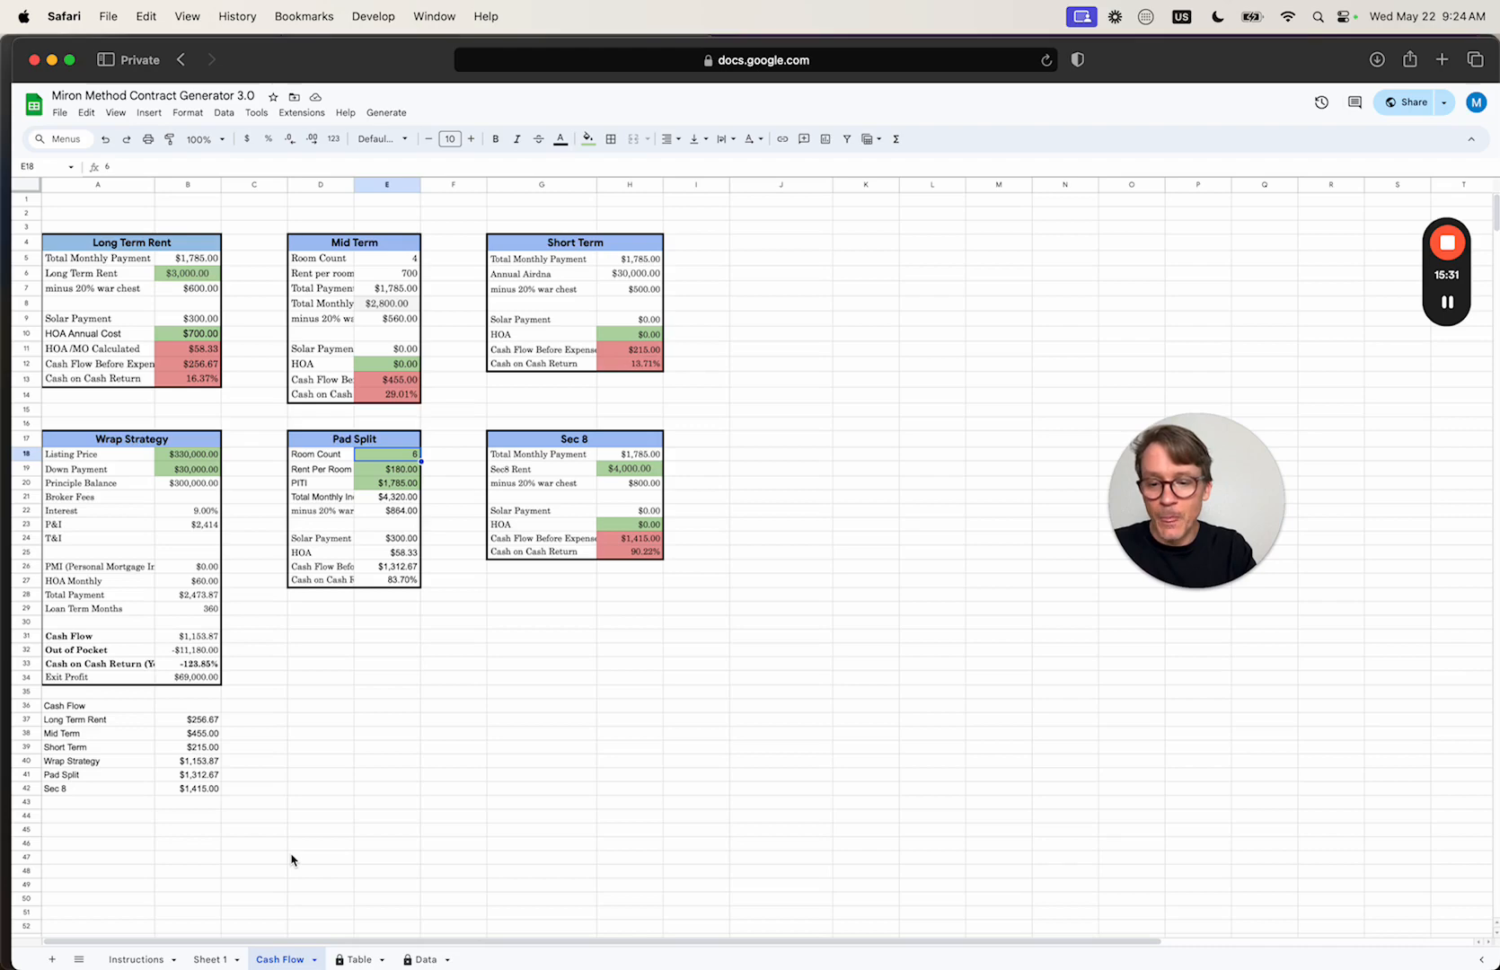
left_click(201, 960)
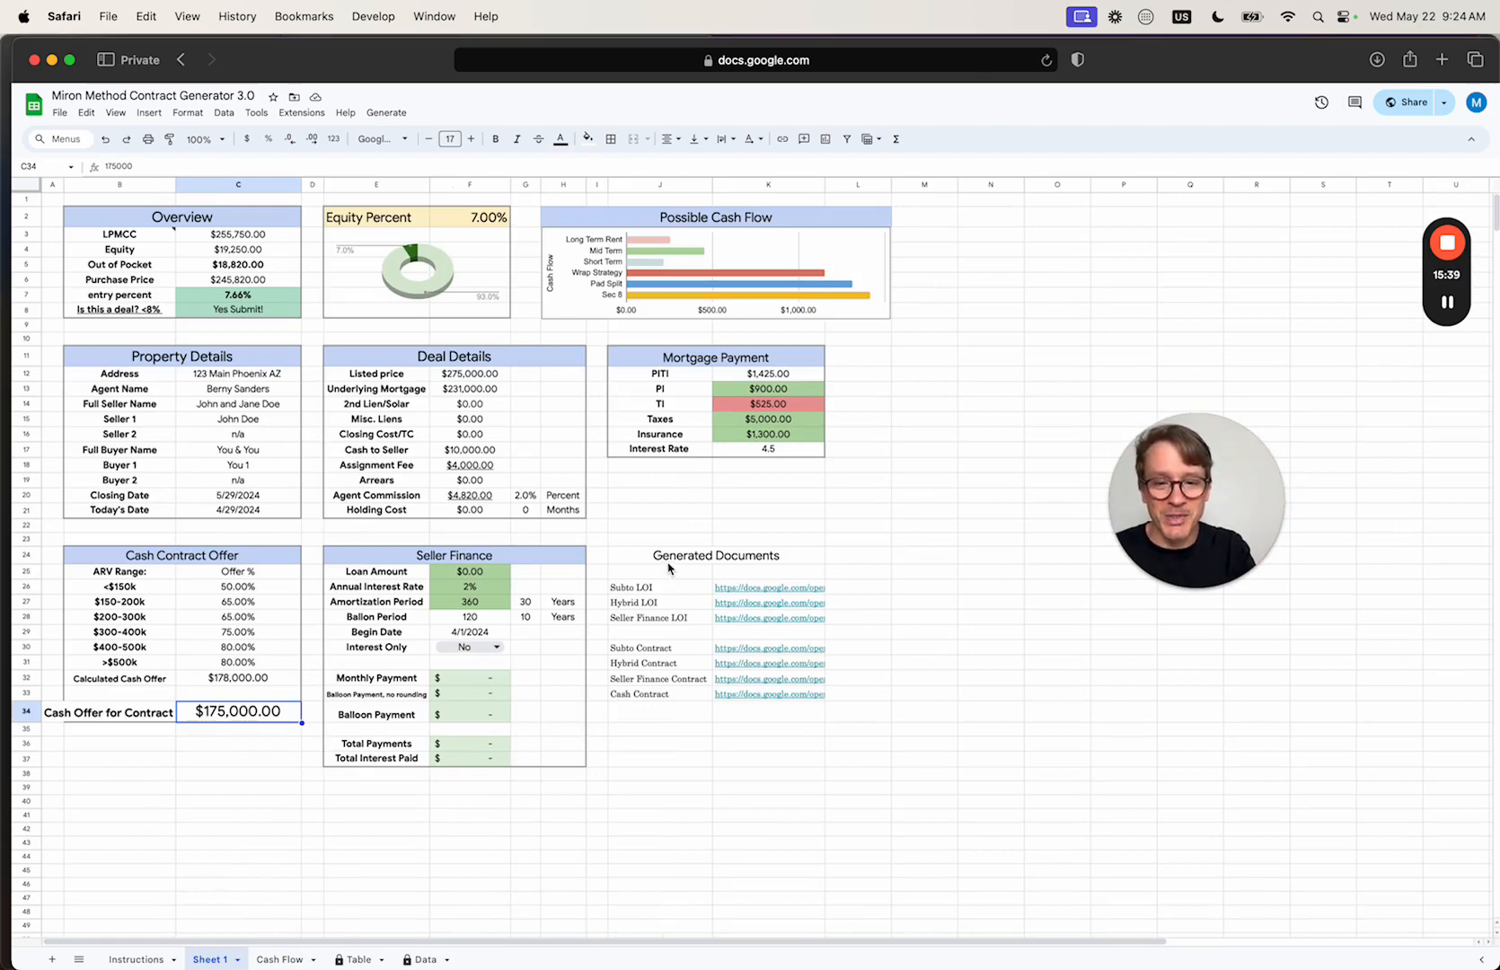
left_click(399, 117)
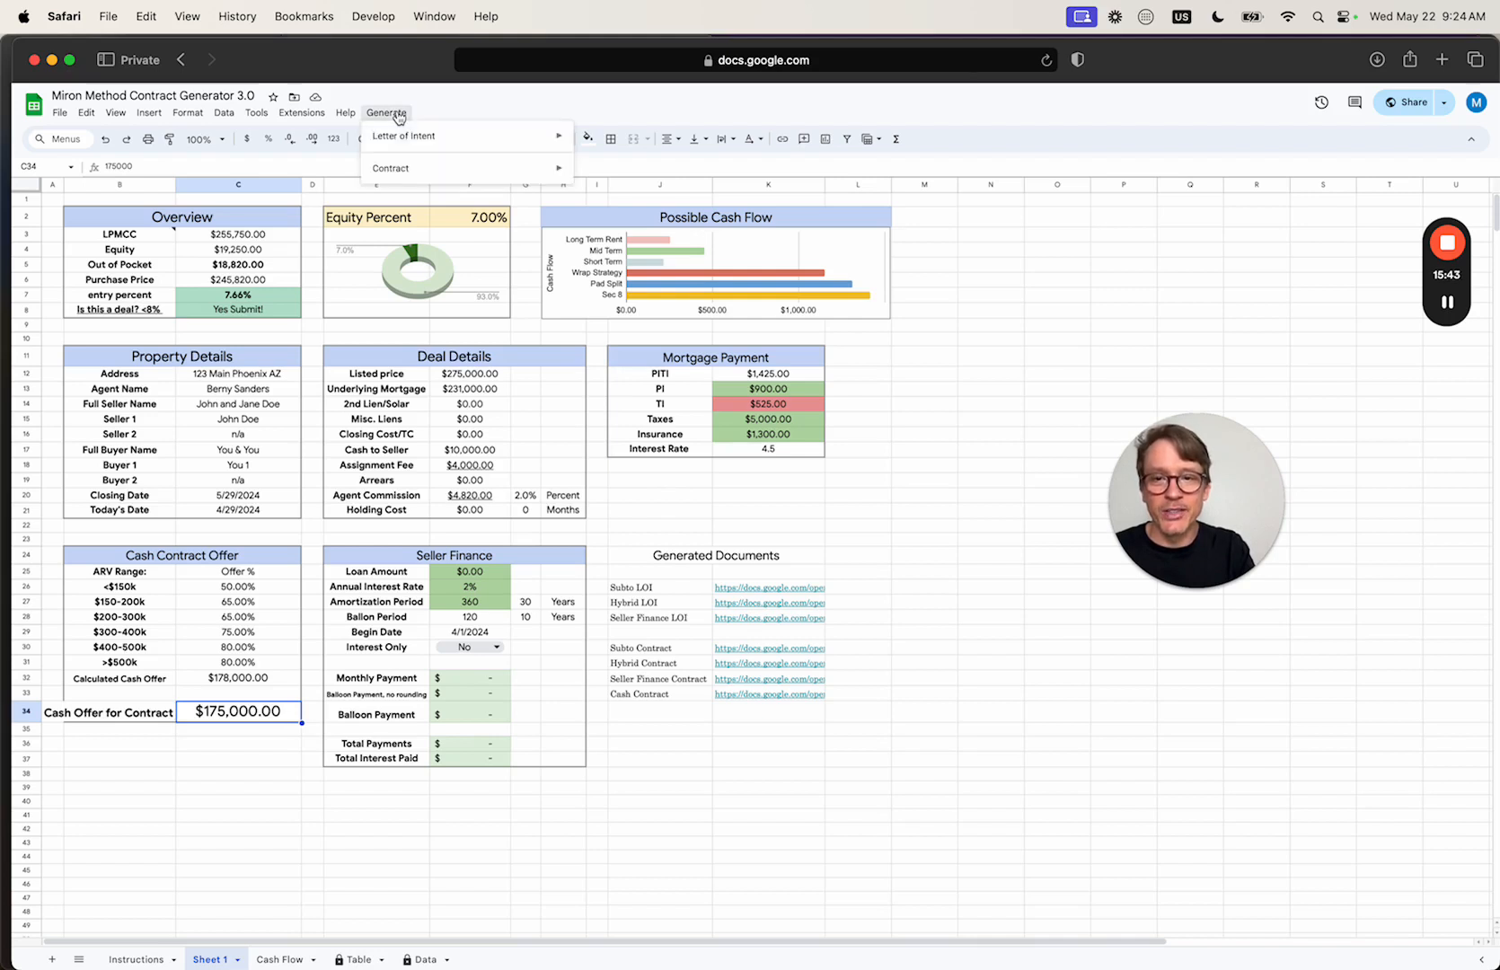
mouse_move(401, 170)
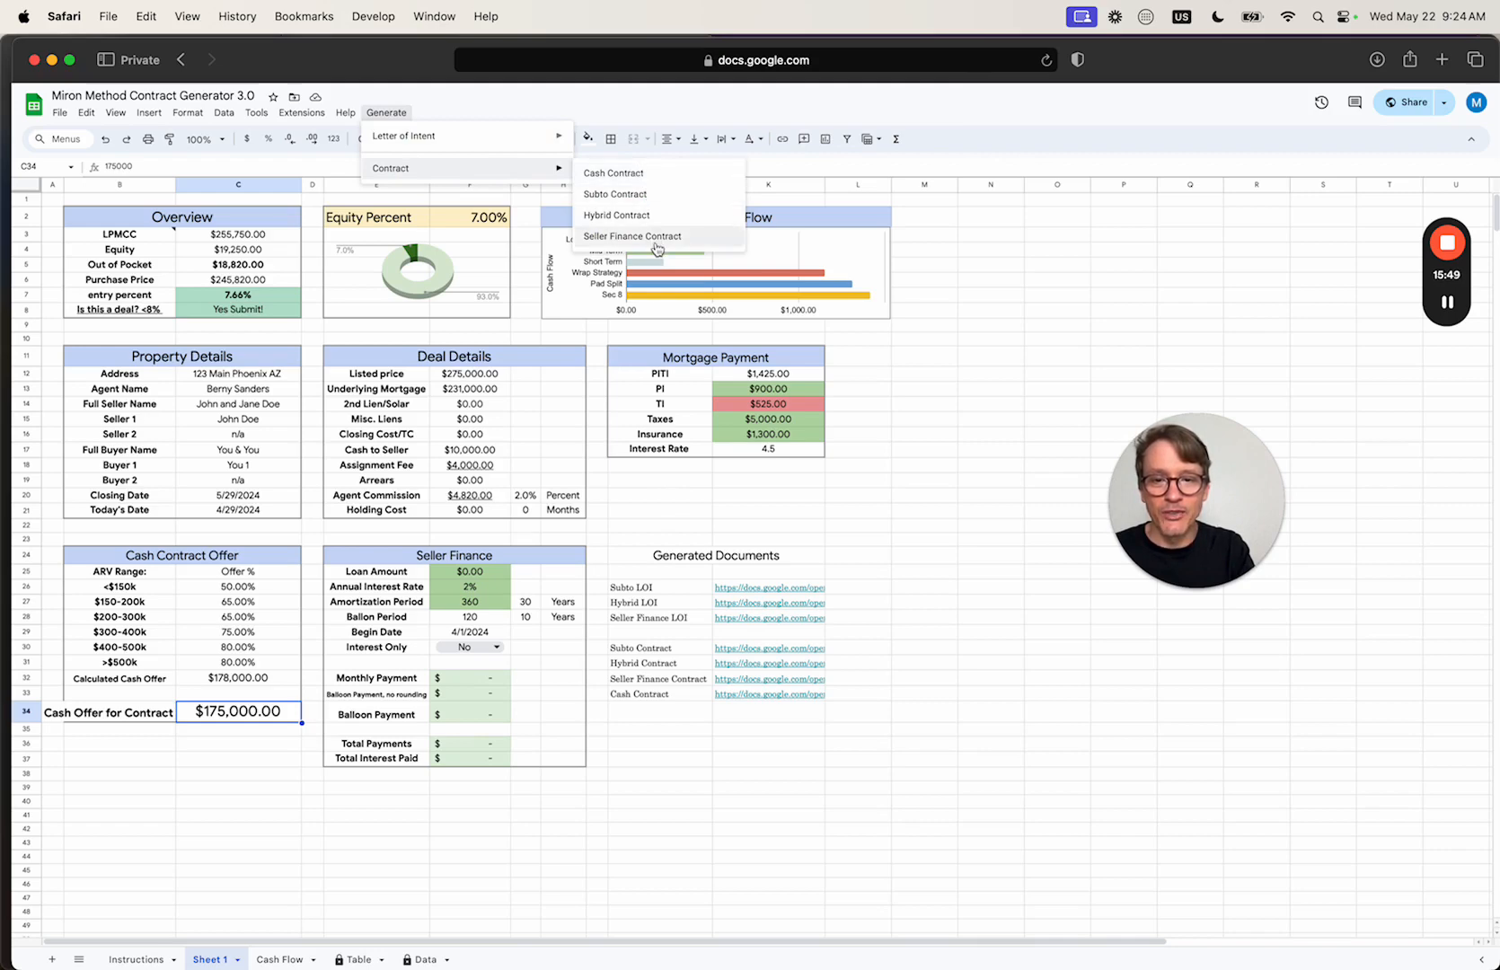
mouse_move(442, 138)
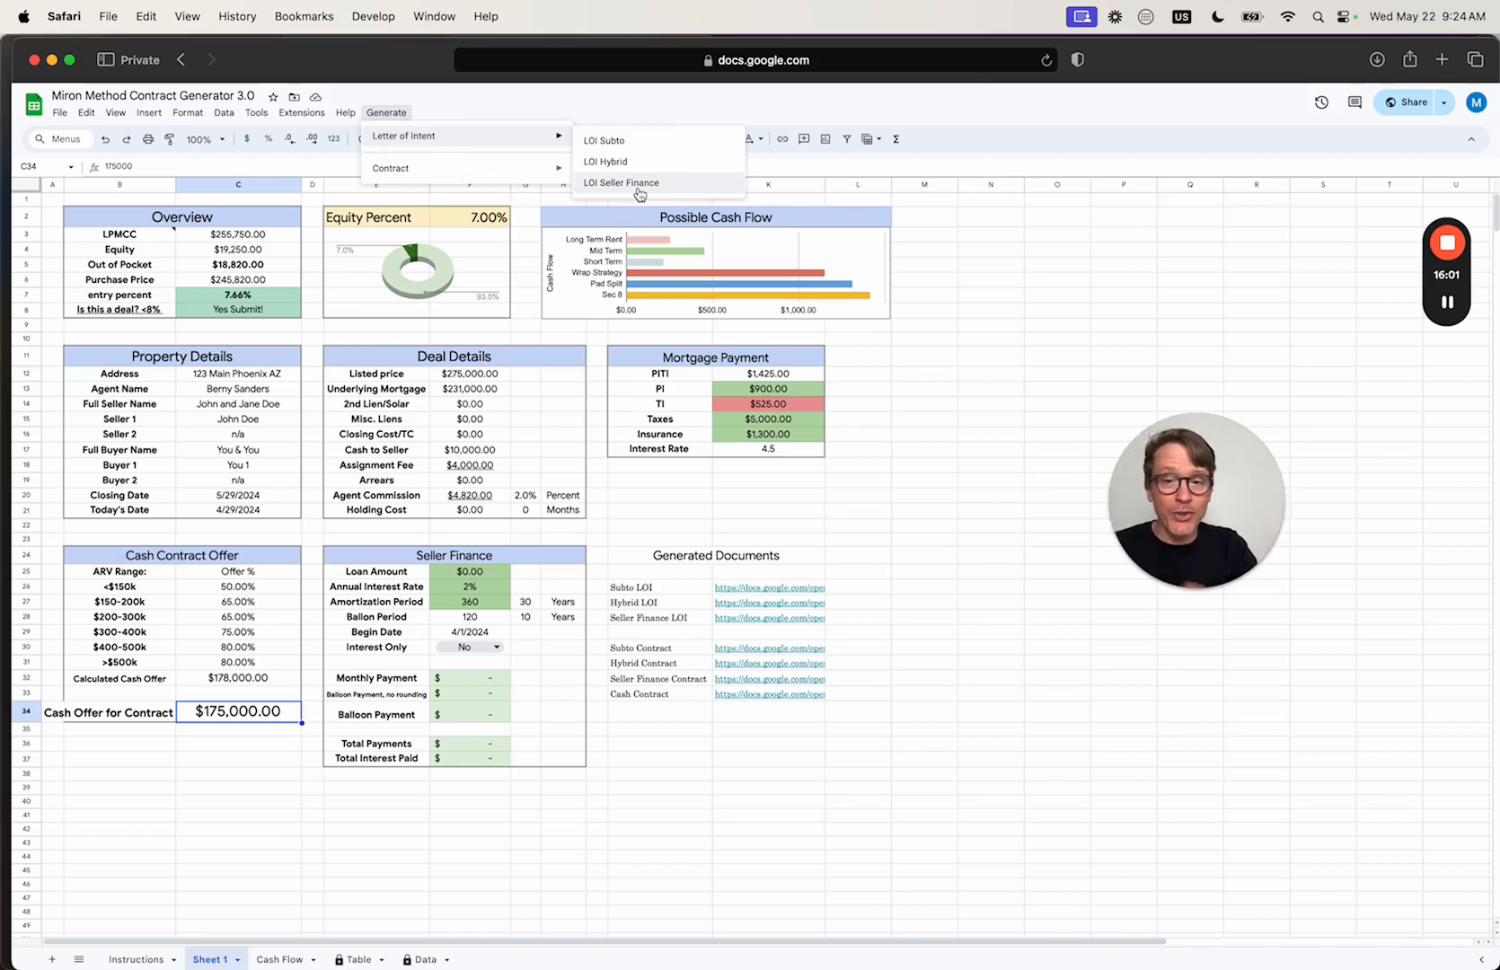
mouse_move(538, 168)
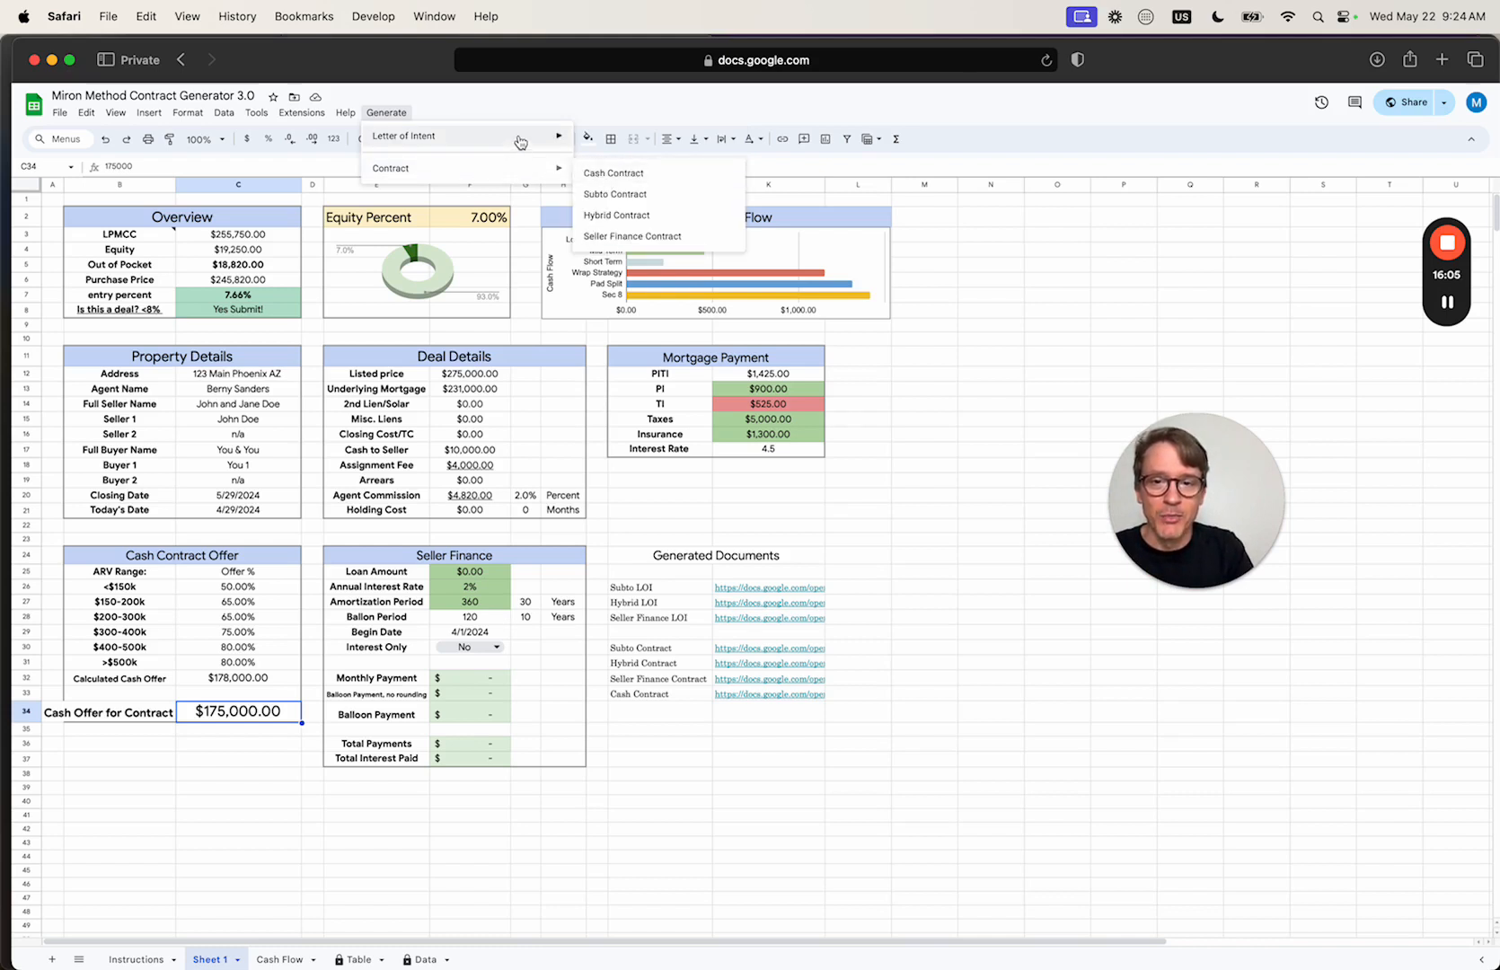
mouse_move(521, 139)
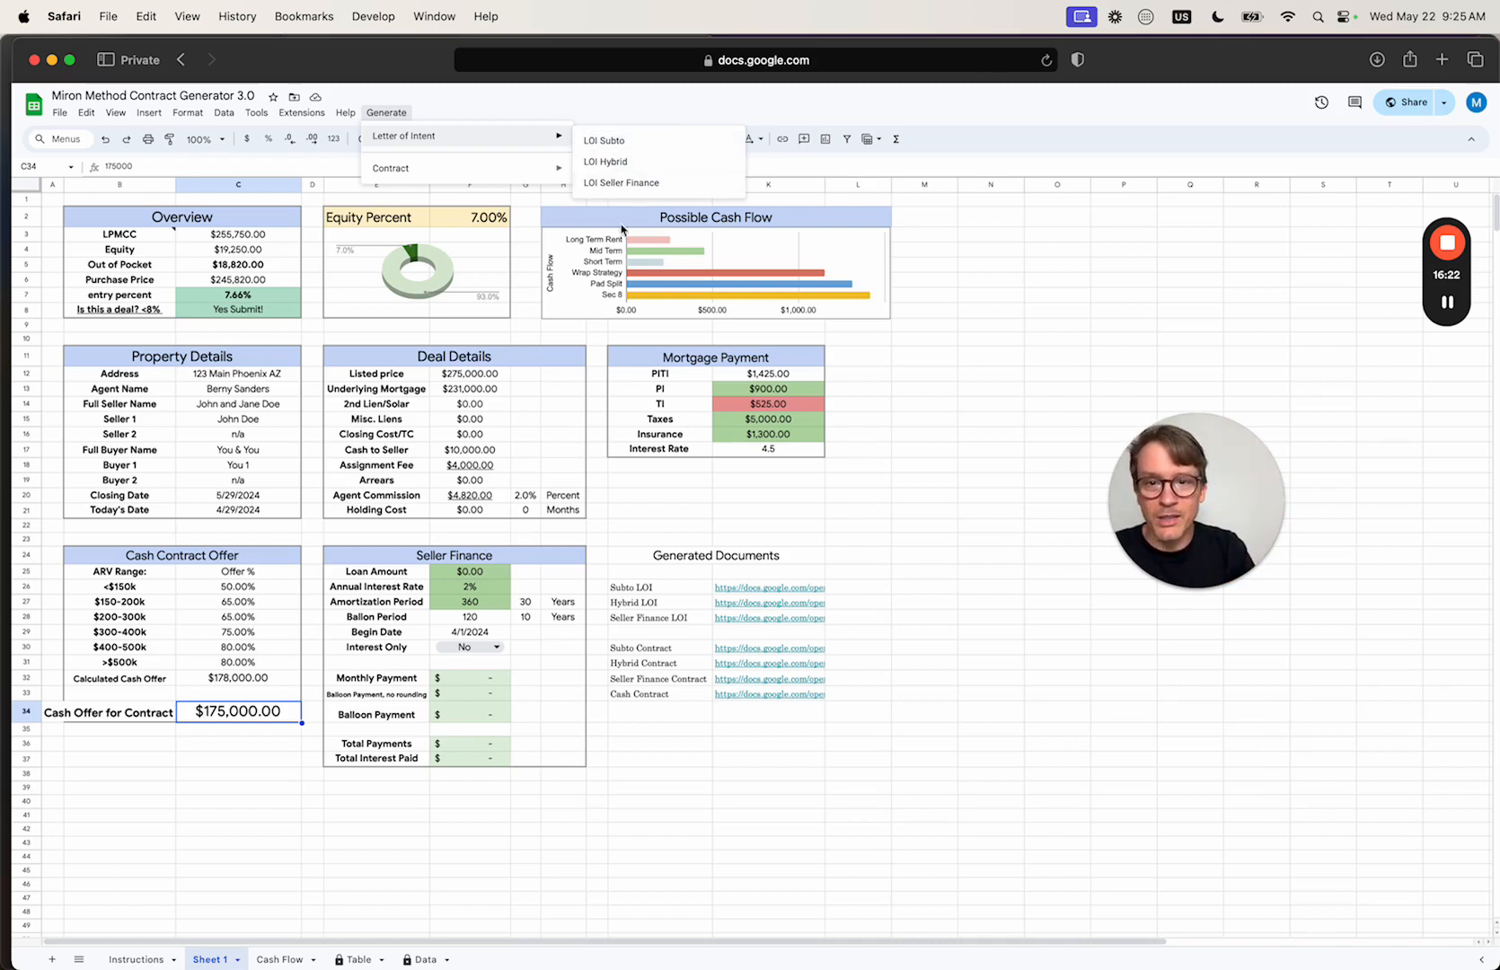
left_click(621, 183)
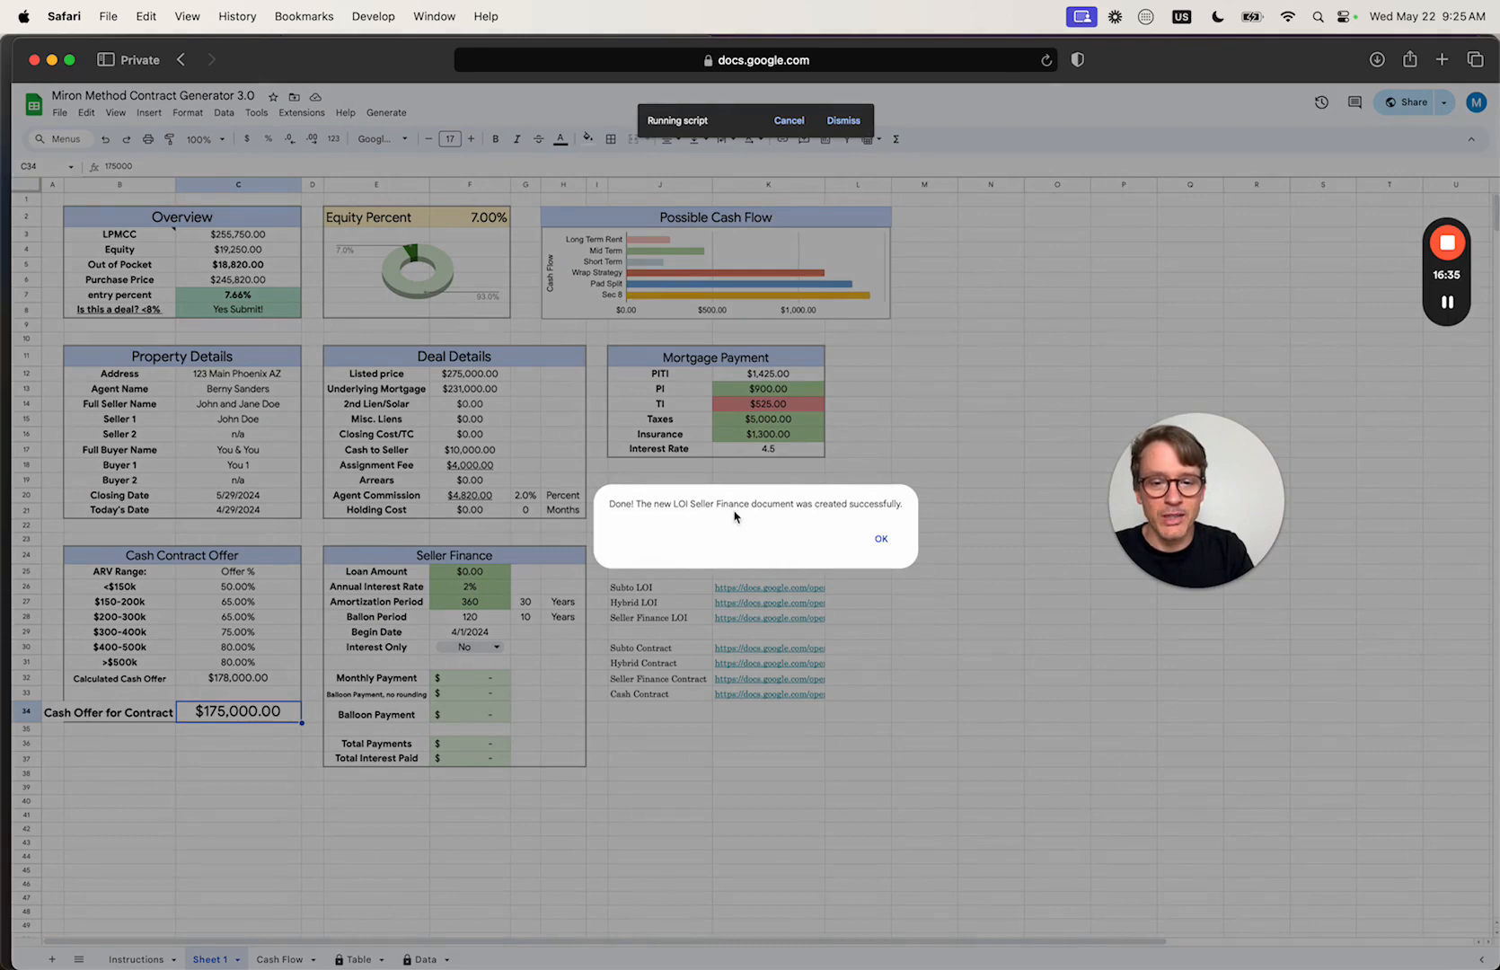
left_click(899, 541)
Open the generated Seller Finance letter of intent and rewrite its Option 2 interest rate as 2%
mouse_move(752, 620)
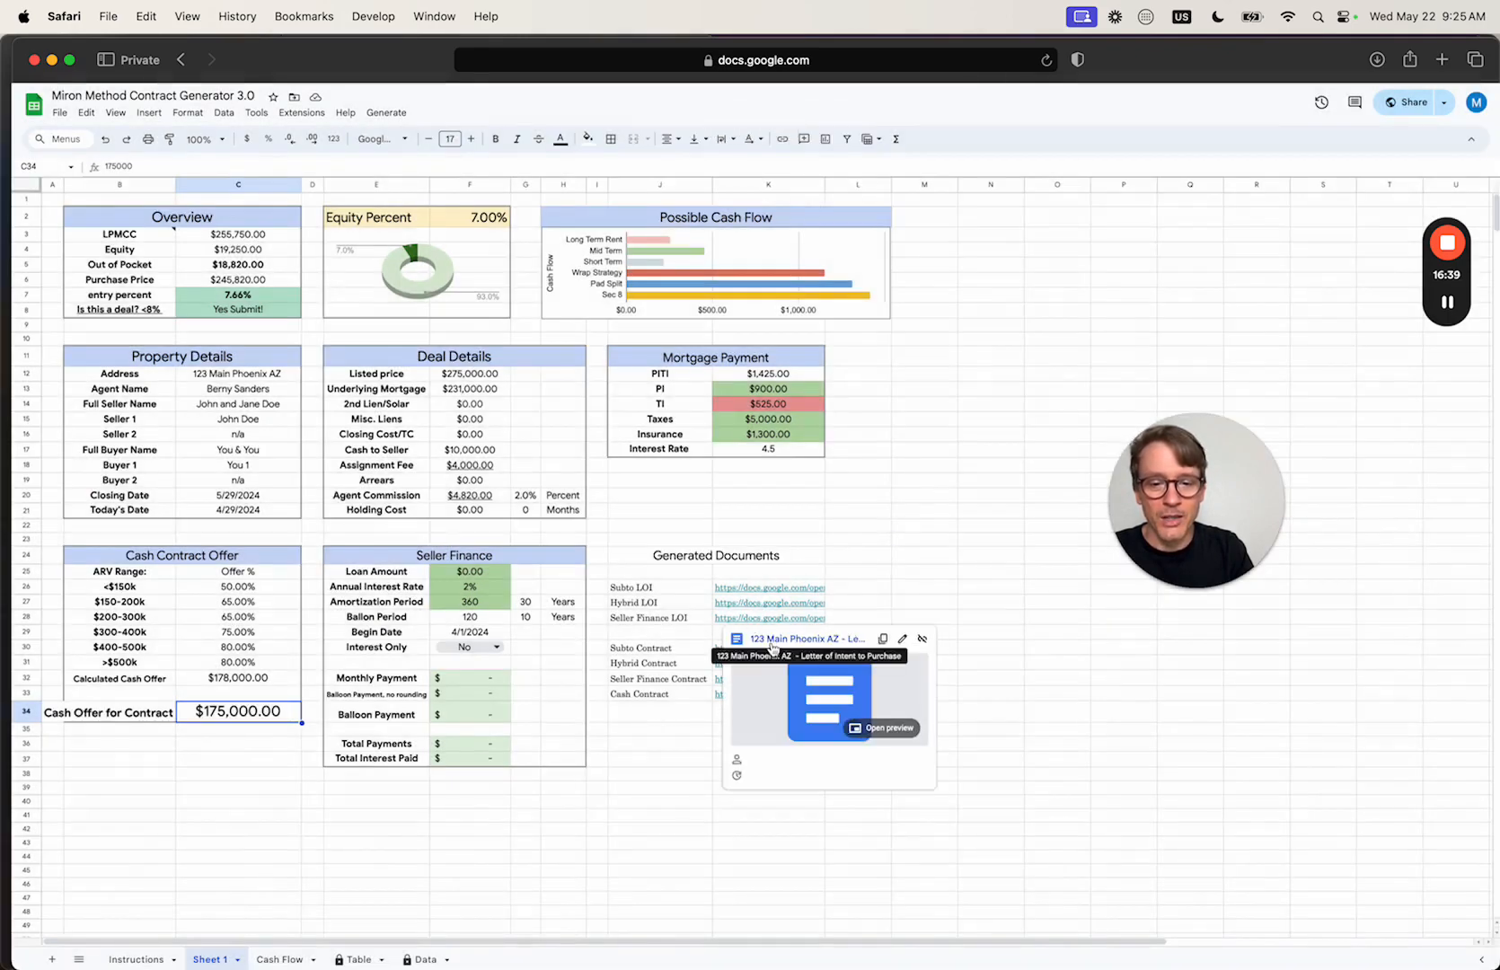
left_click(772, 637)
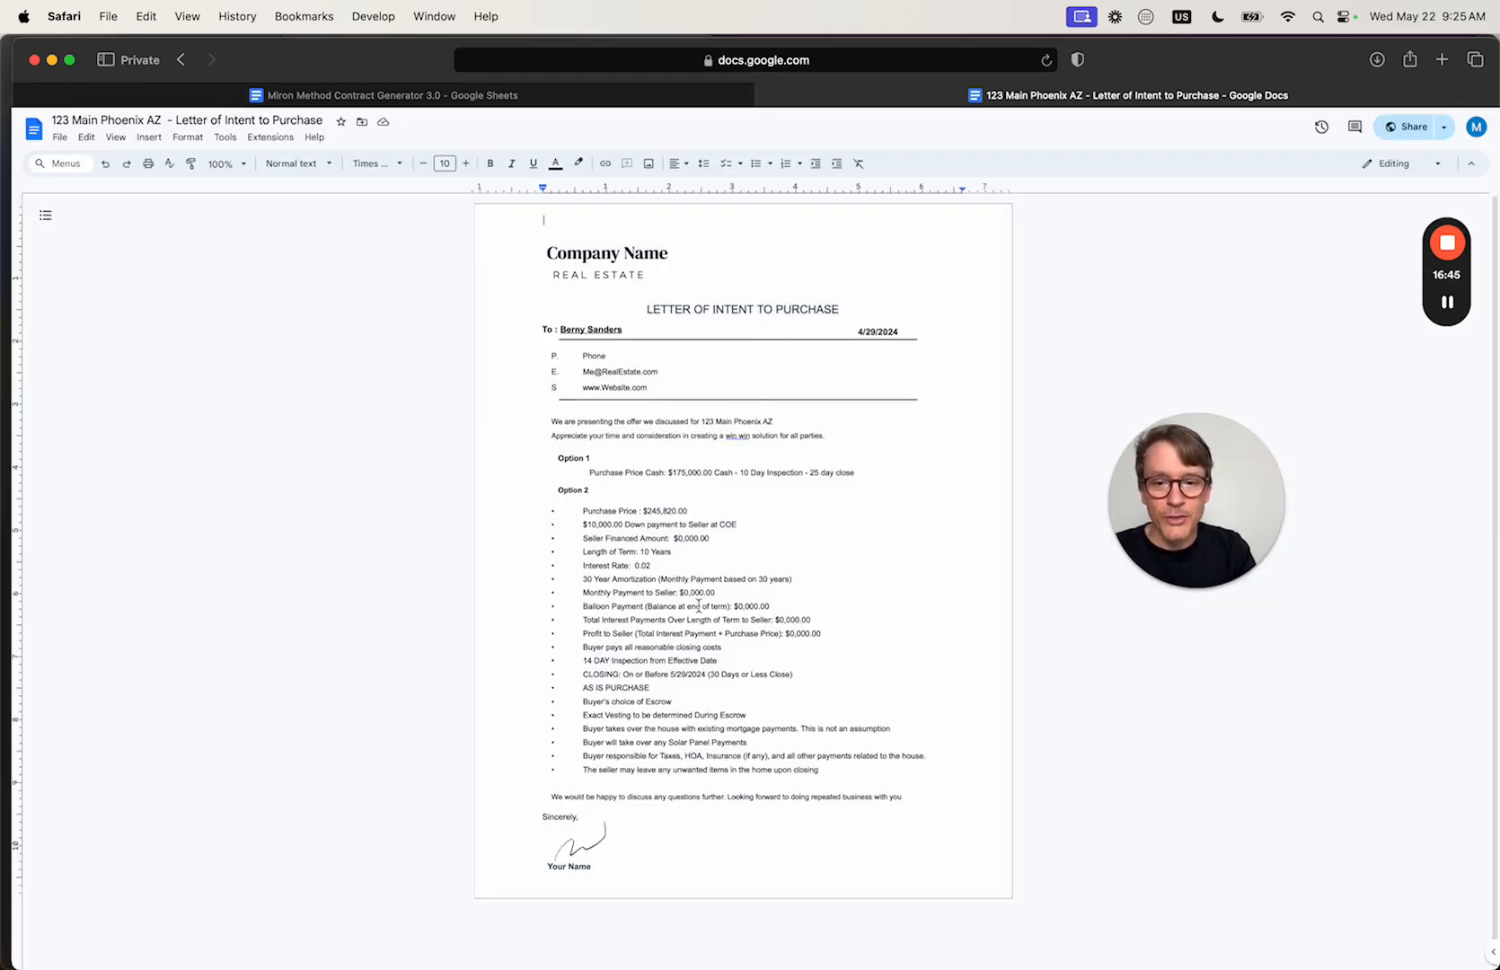
left_click(656, 565)
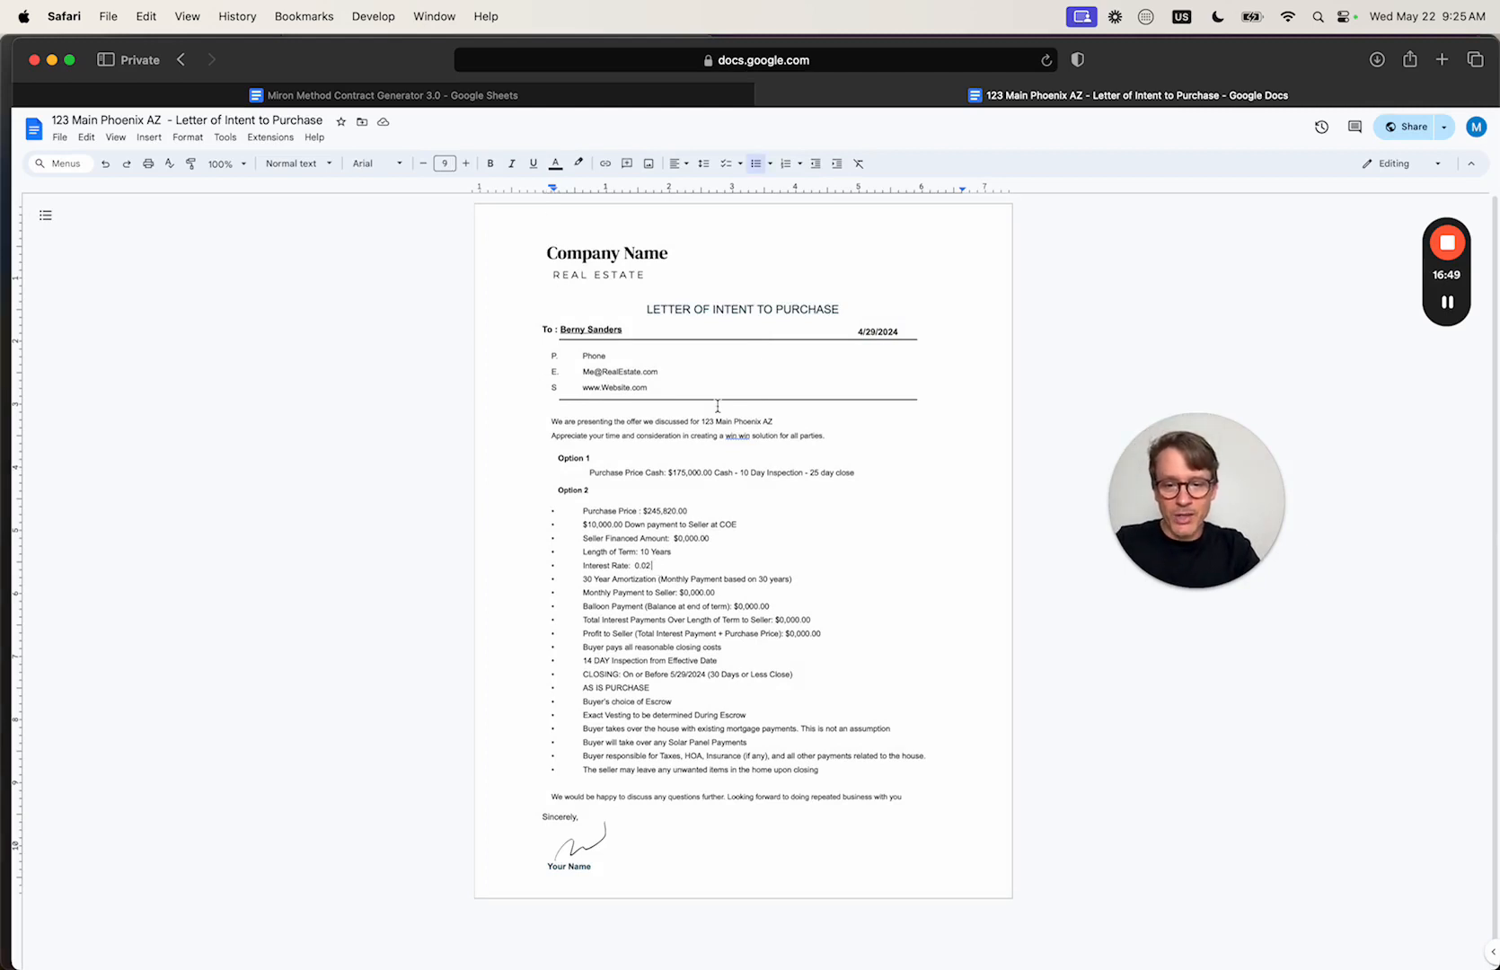
key("BackSpace")
key("BackSpace")
key("BackSpace")
key("BackSpace")
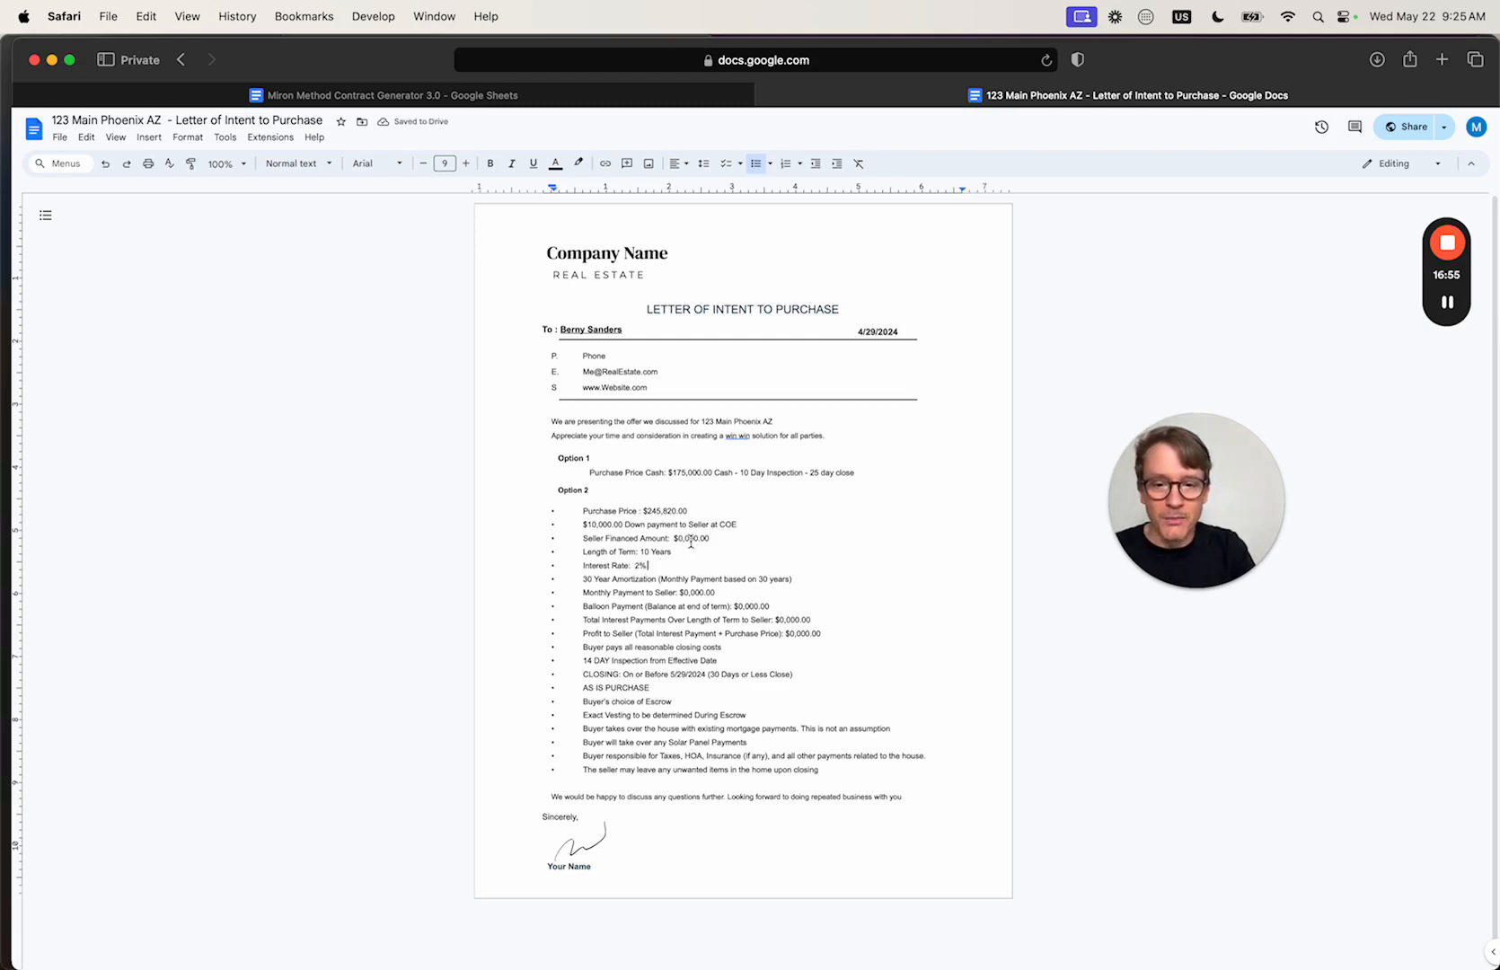
Back in the contract generator spreadsheet, set the Seller Finance loan amount to 300000 and the underlying mortgage to 0
left_click(765, 95)
left_click(474, 573)
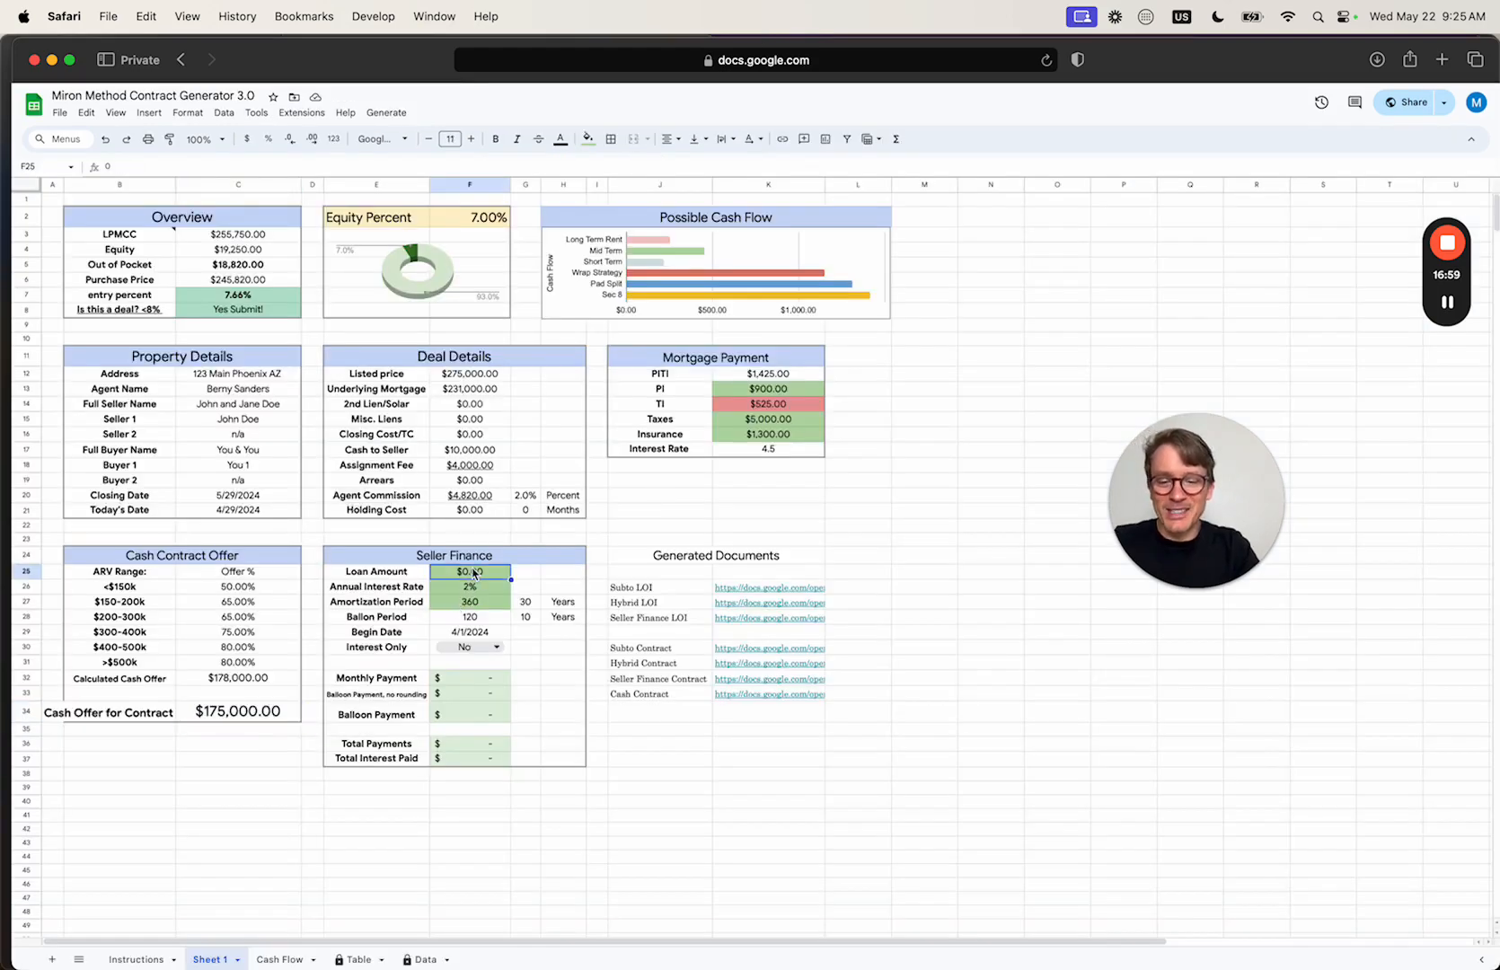
type("300000")
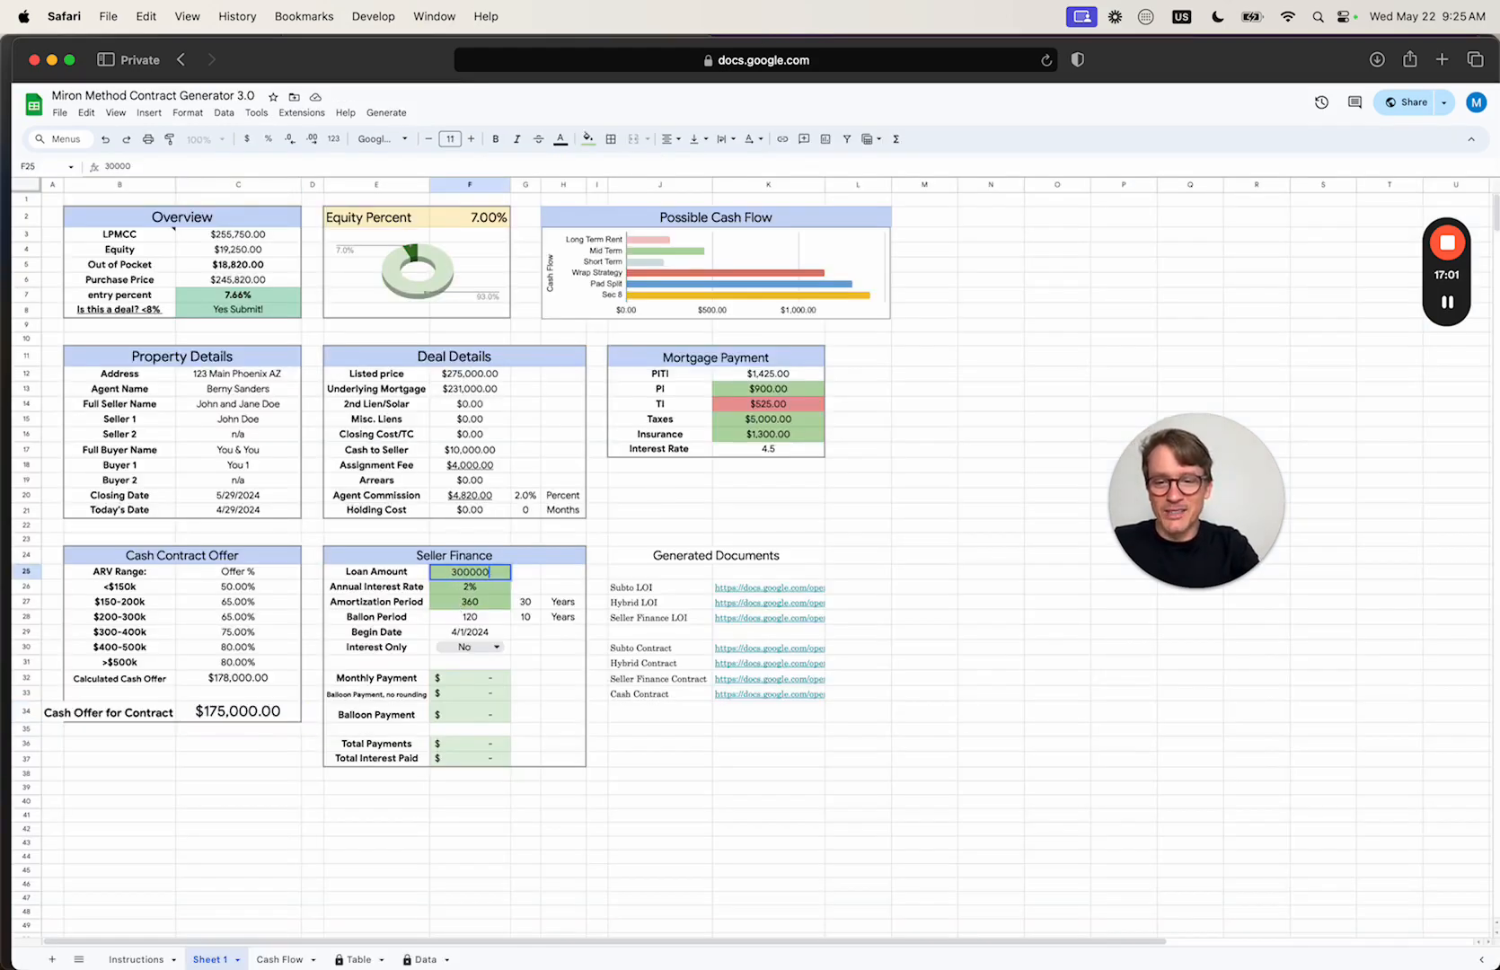
key("Return")
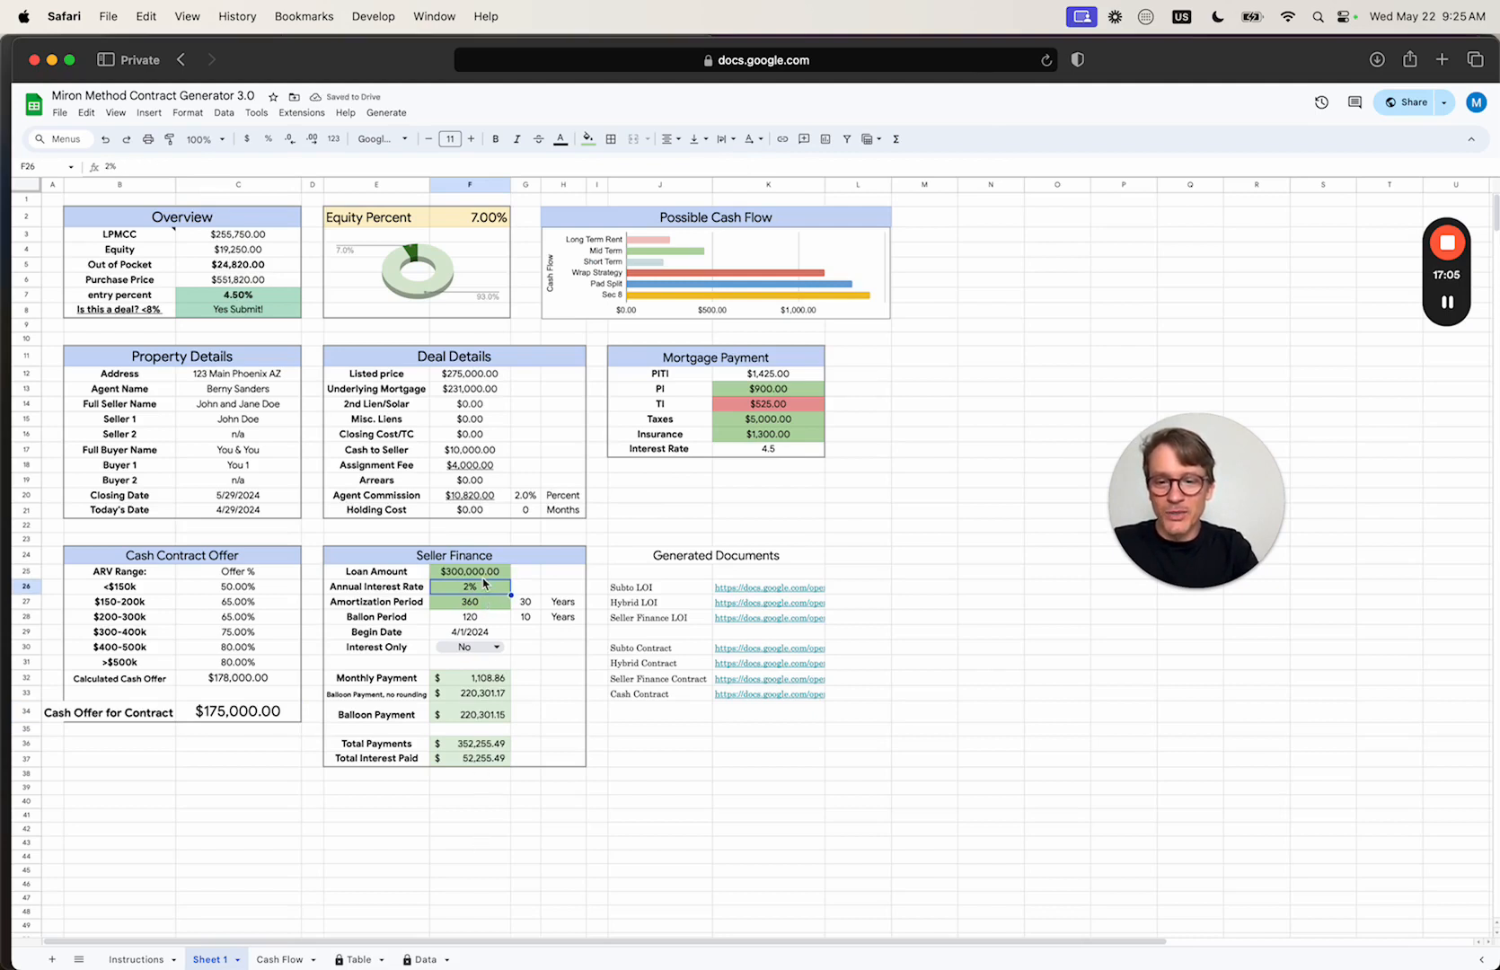
left_click(467, 393)
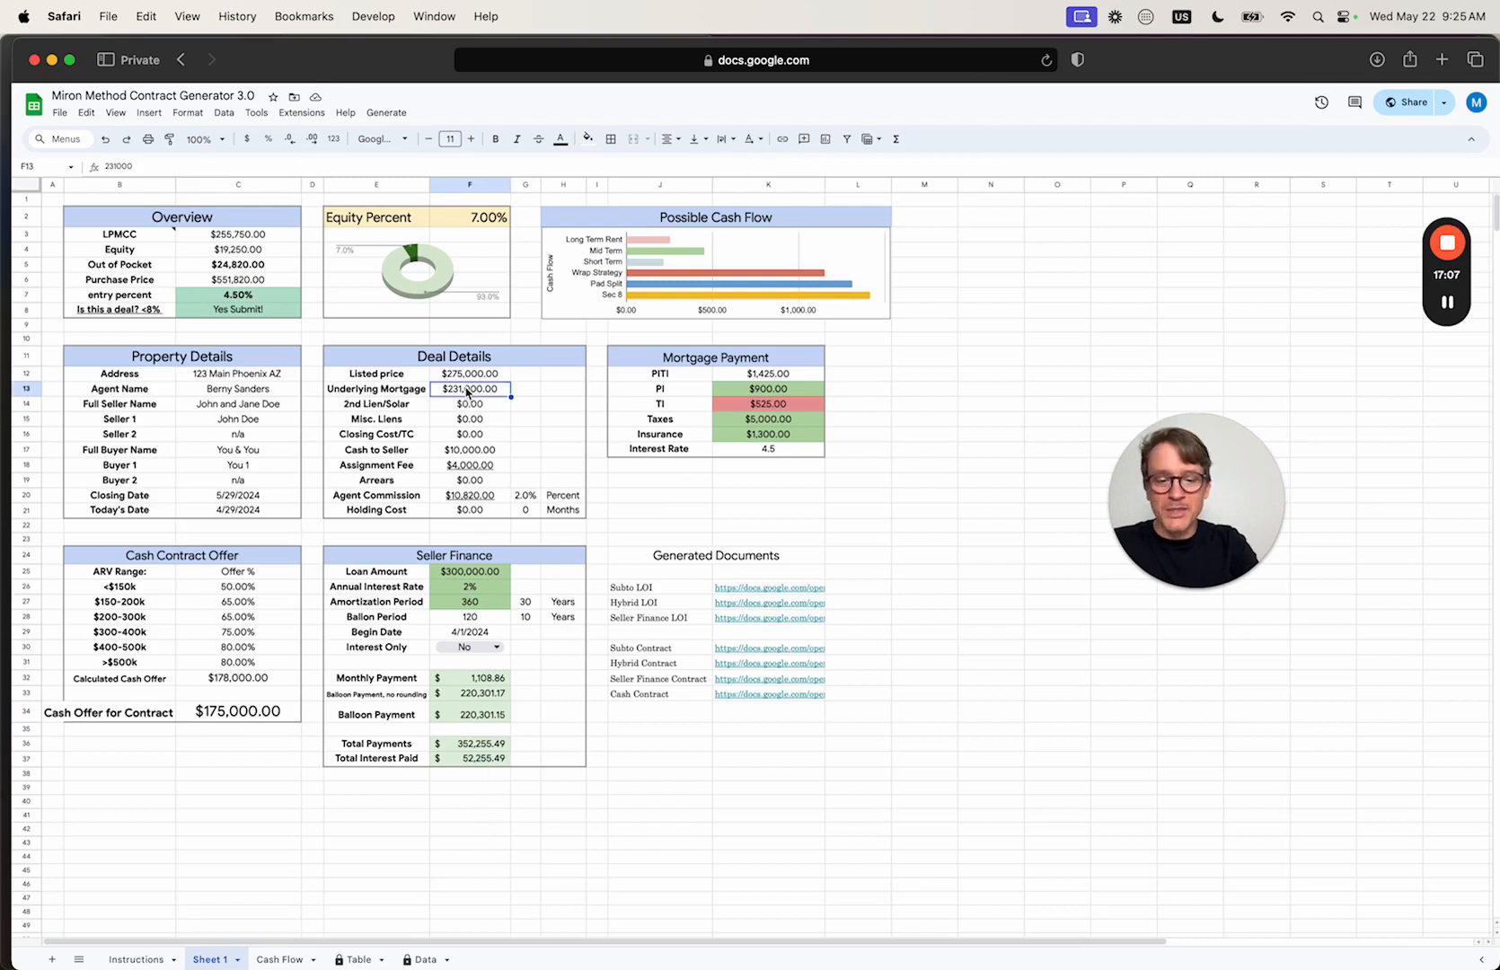
type("0")
key("Return")
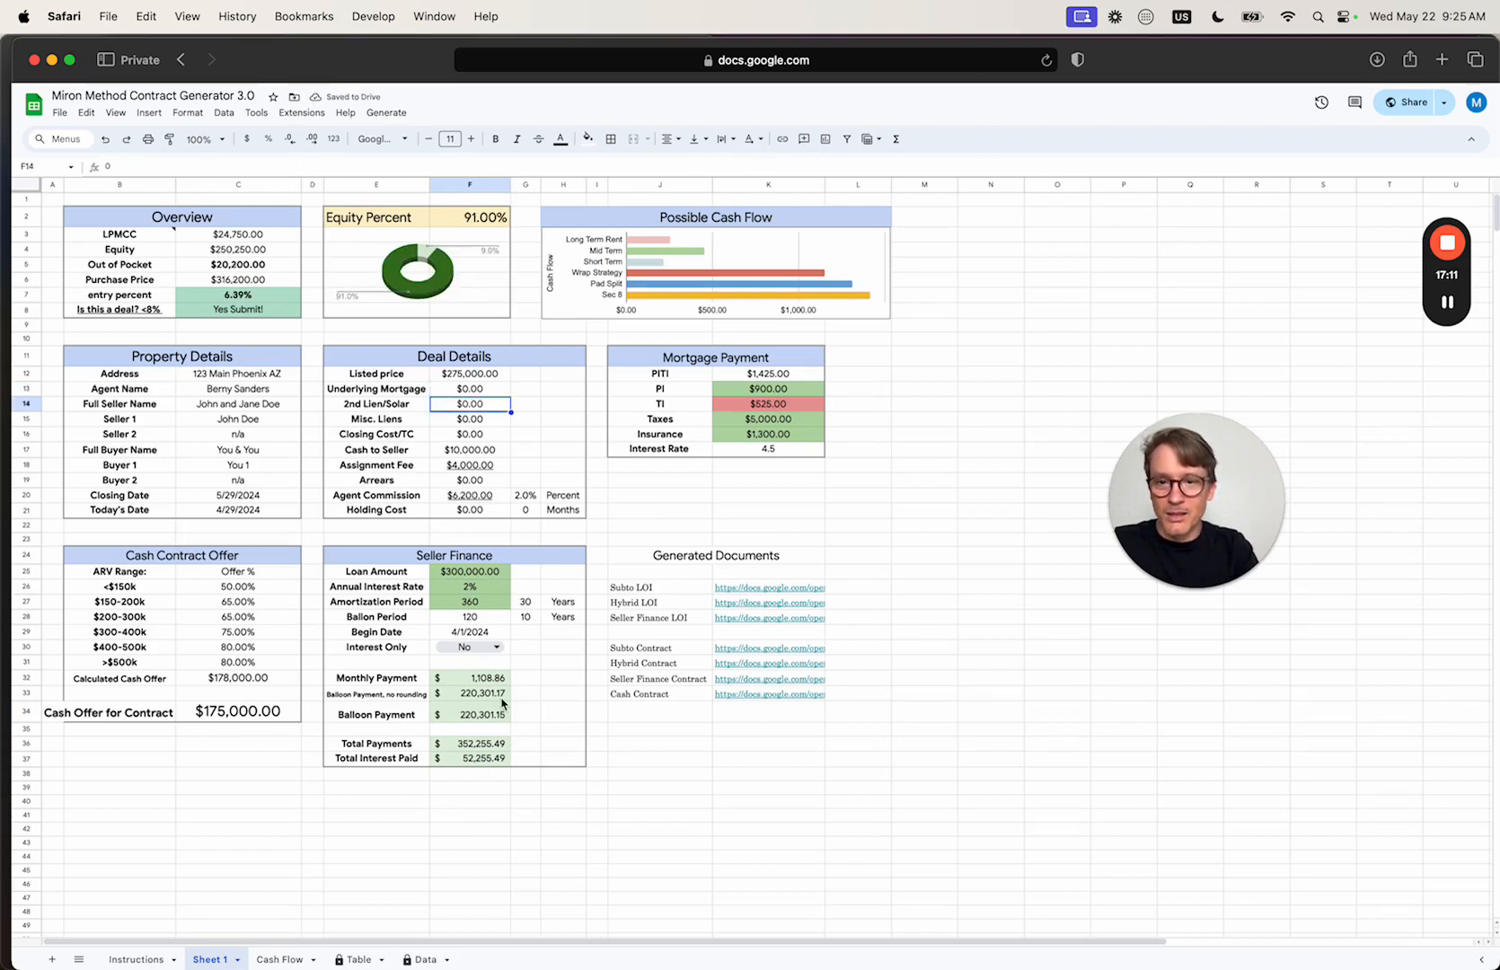
Generate a new Seller Finance letter of intent using the updated loan and mortgage values
left_click(406, 114)
mouse_move(406, 144)
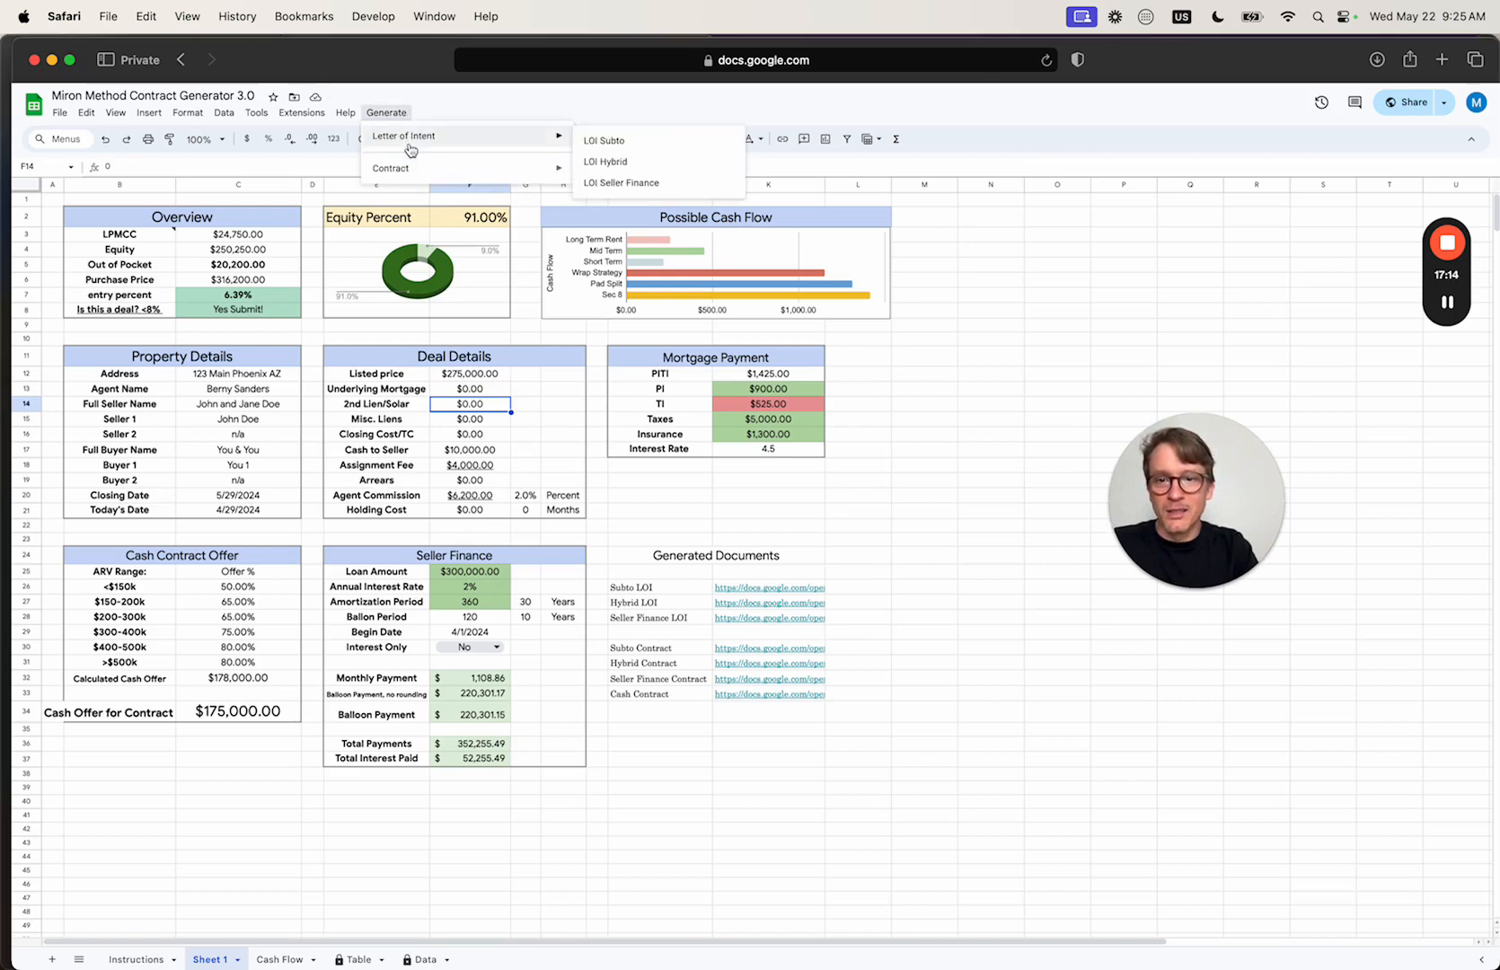
left_click(605, 185)
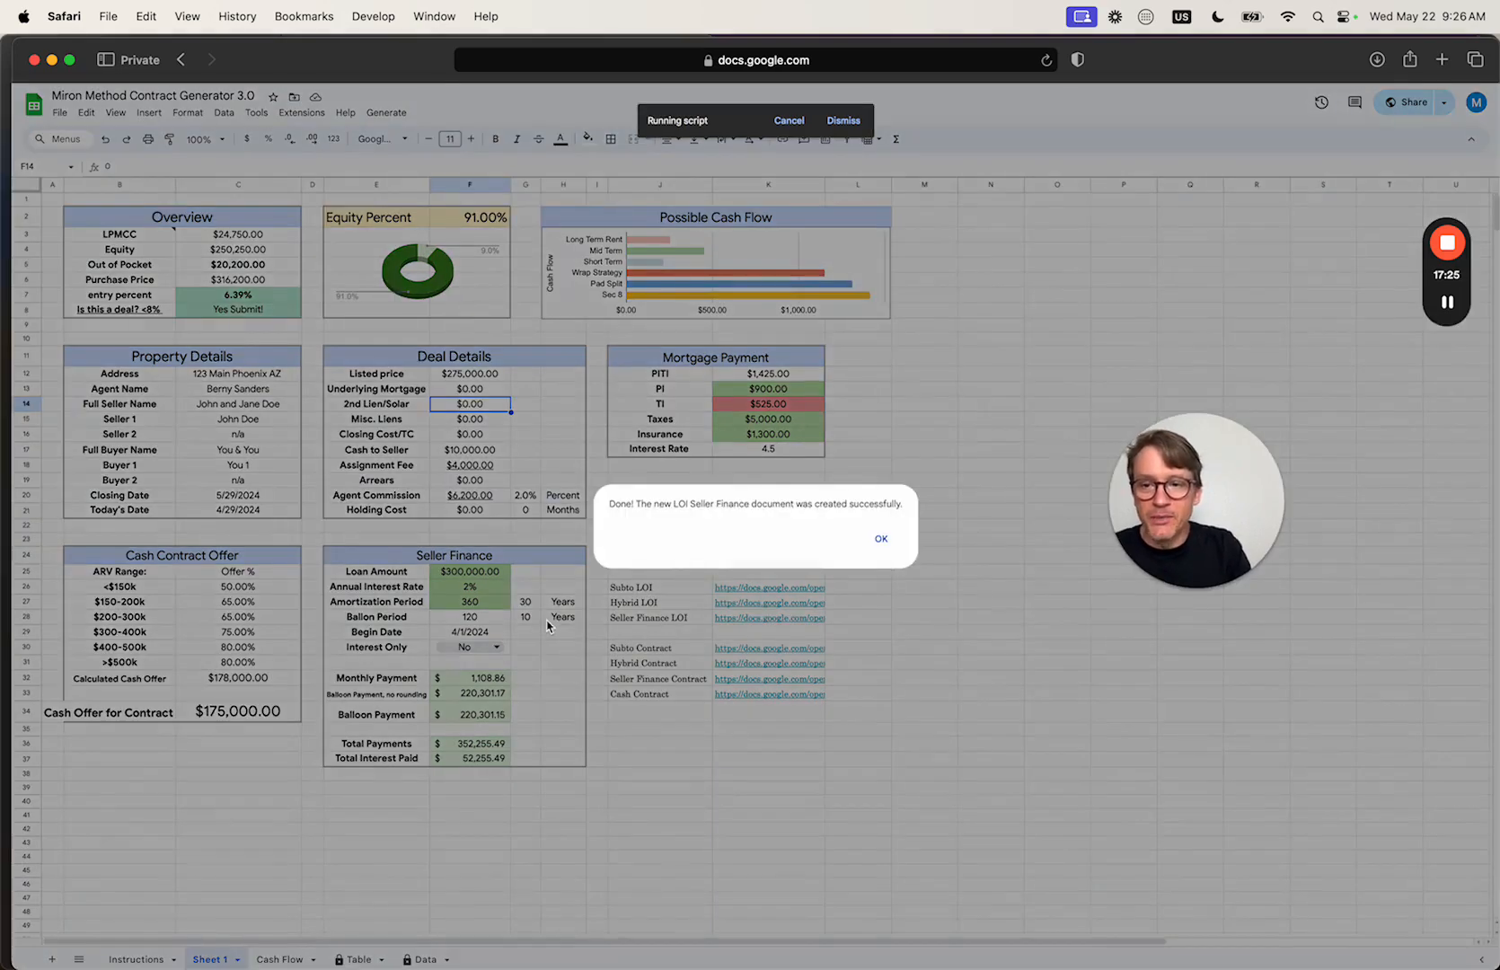
left_click(881, 540)
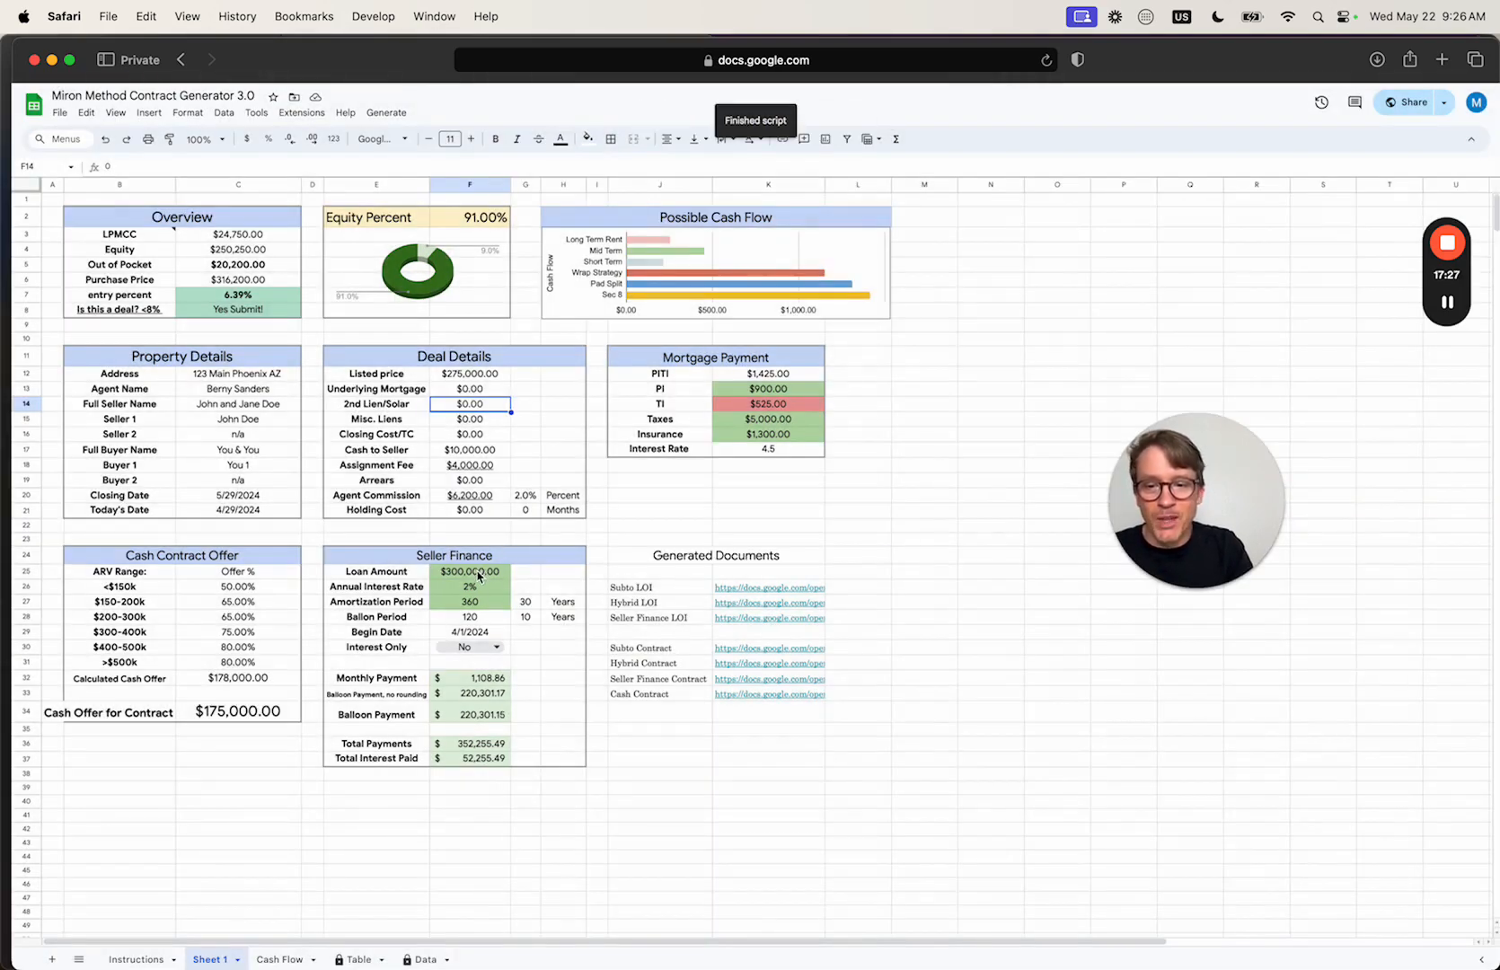
Check how the loan amount, cash to seller and agent commission feed into the purchase price
left_click(478, 575)
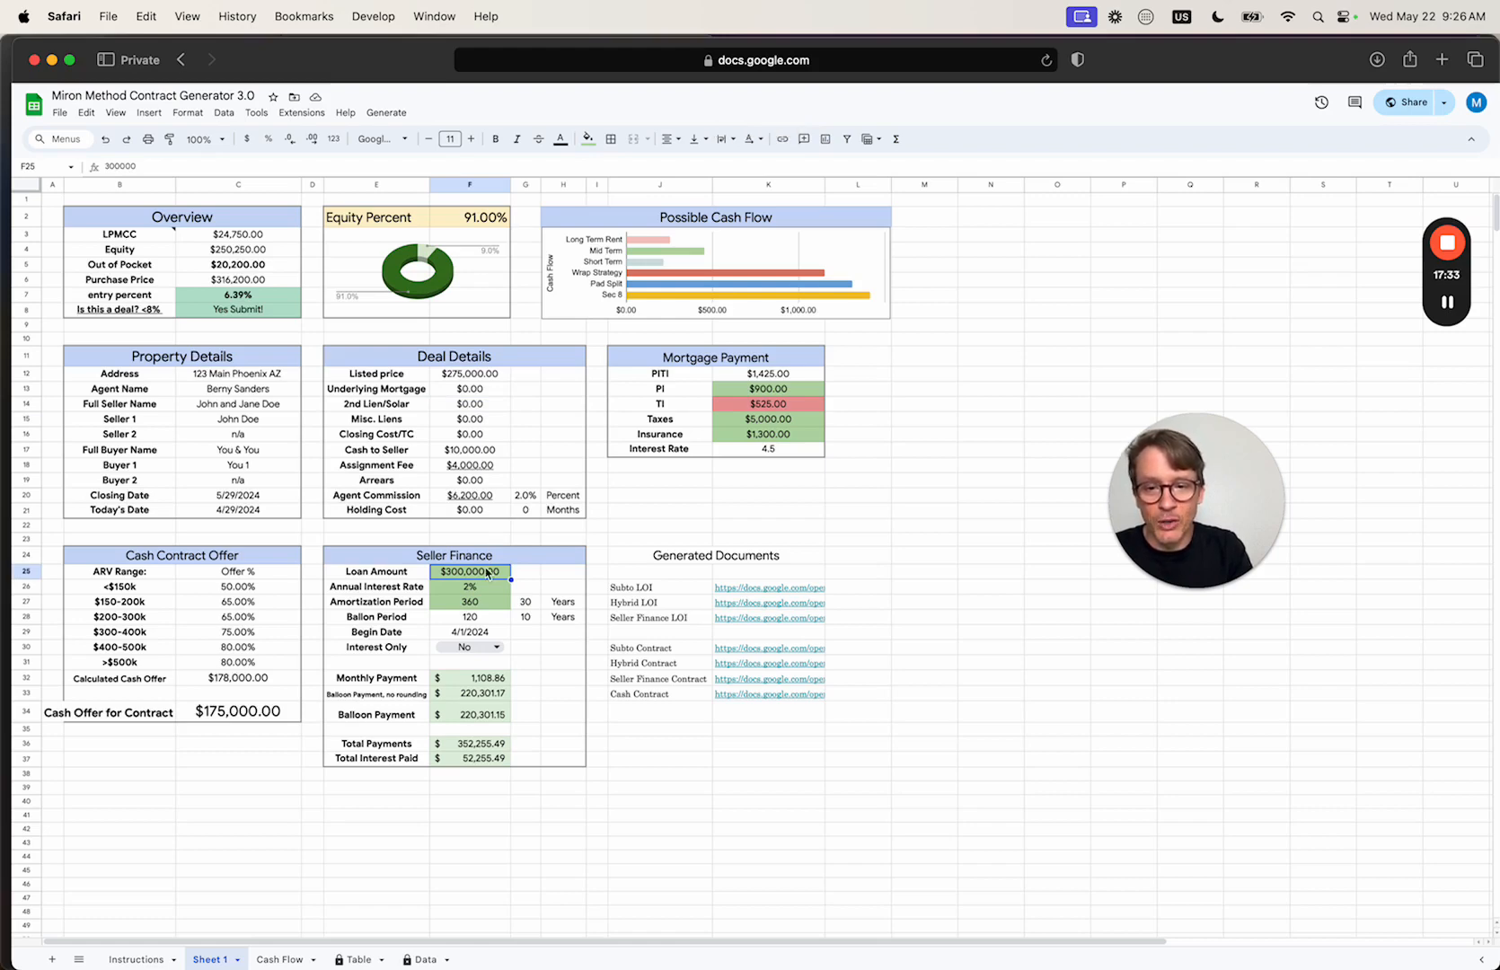
left_click(477, 452)
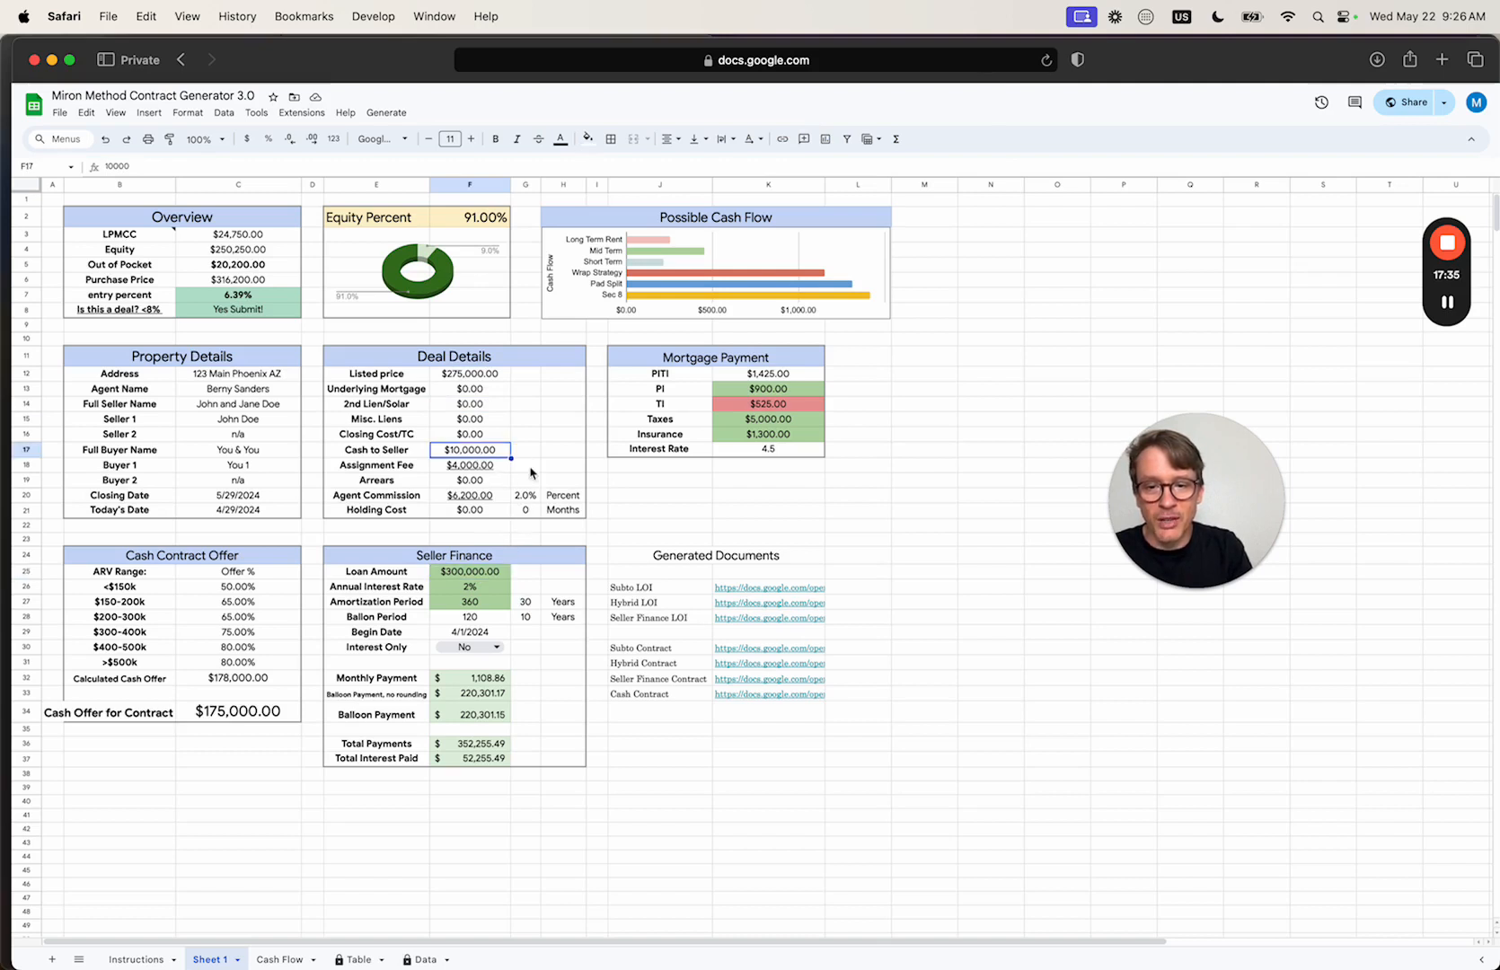
left_click(492, 500)
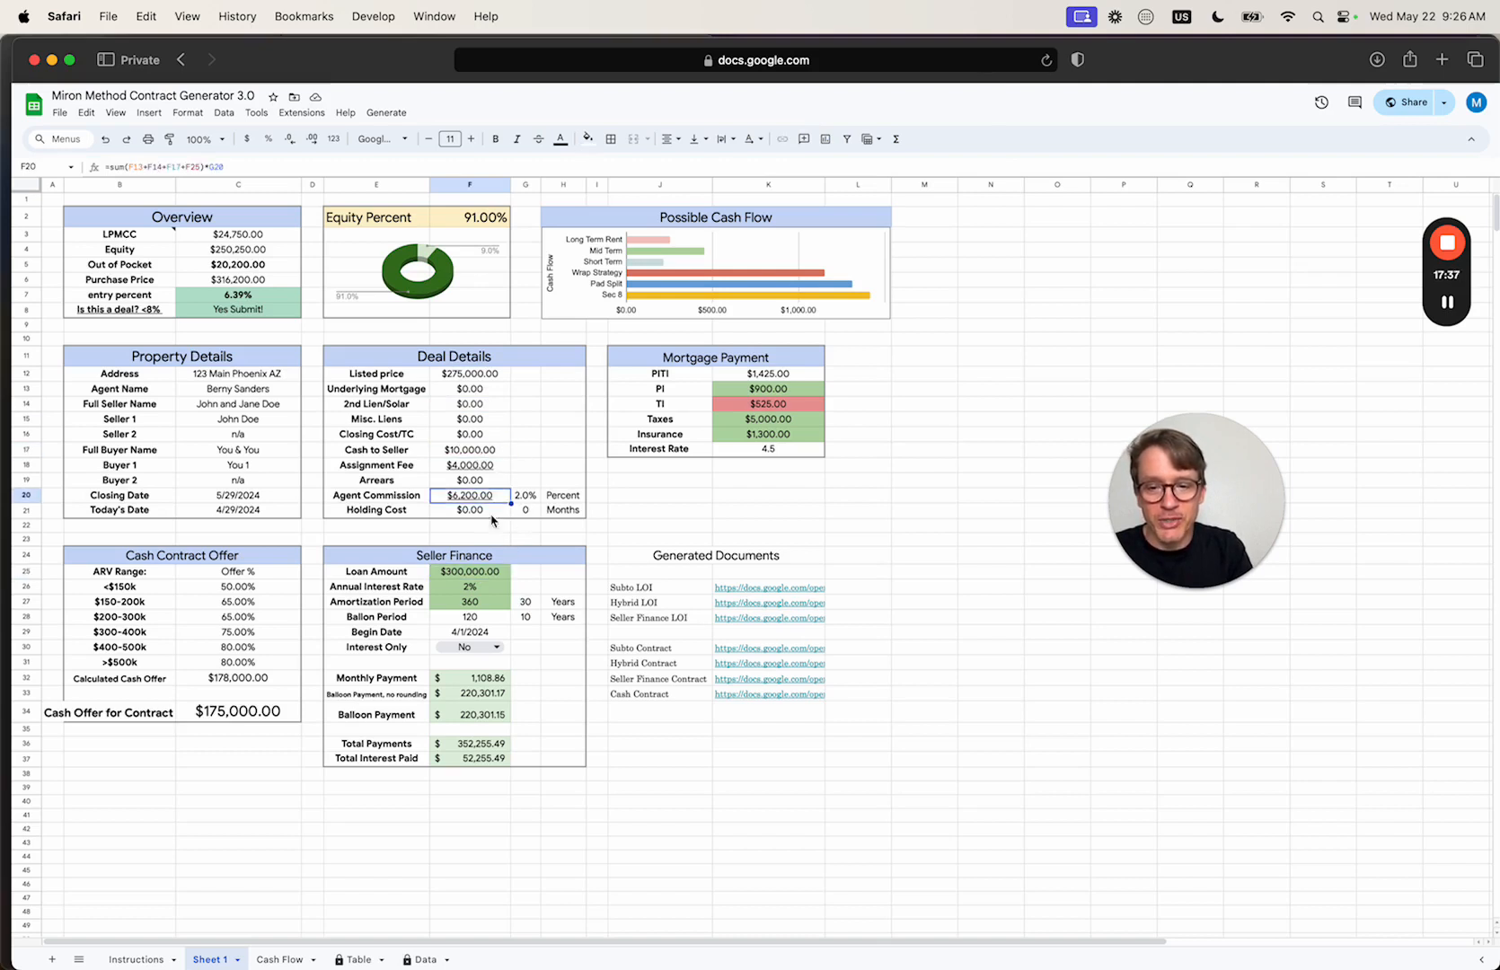
left_click(239, 281)
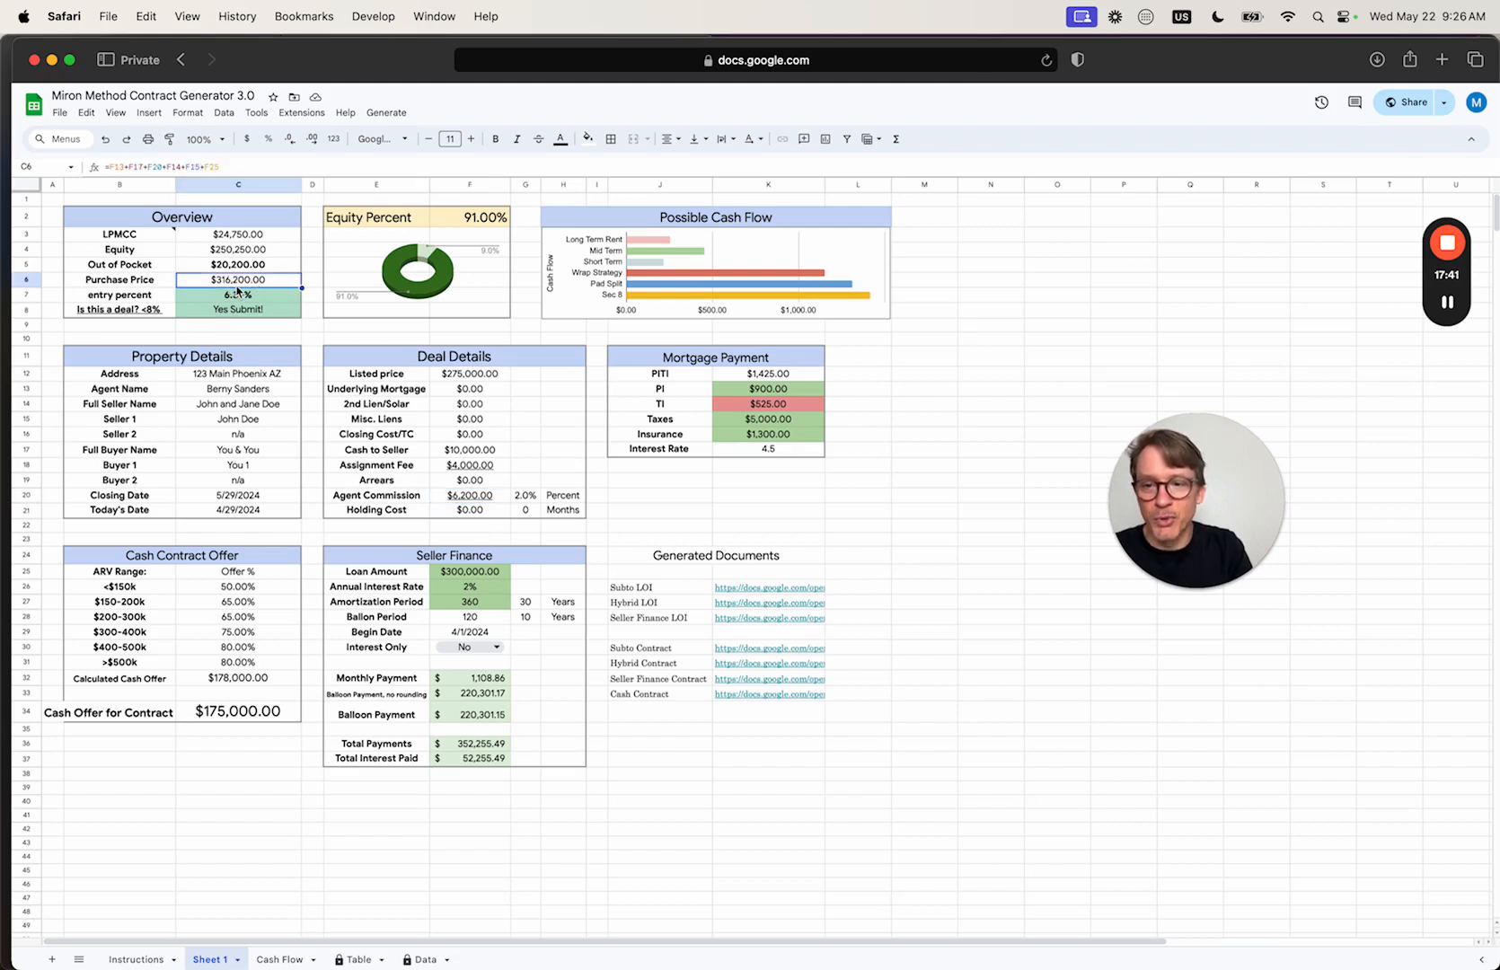
Open the newly generated Seller Finance letter of intent and change its interest rate text to 2%
left_click(757, 620)
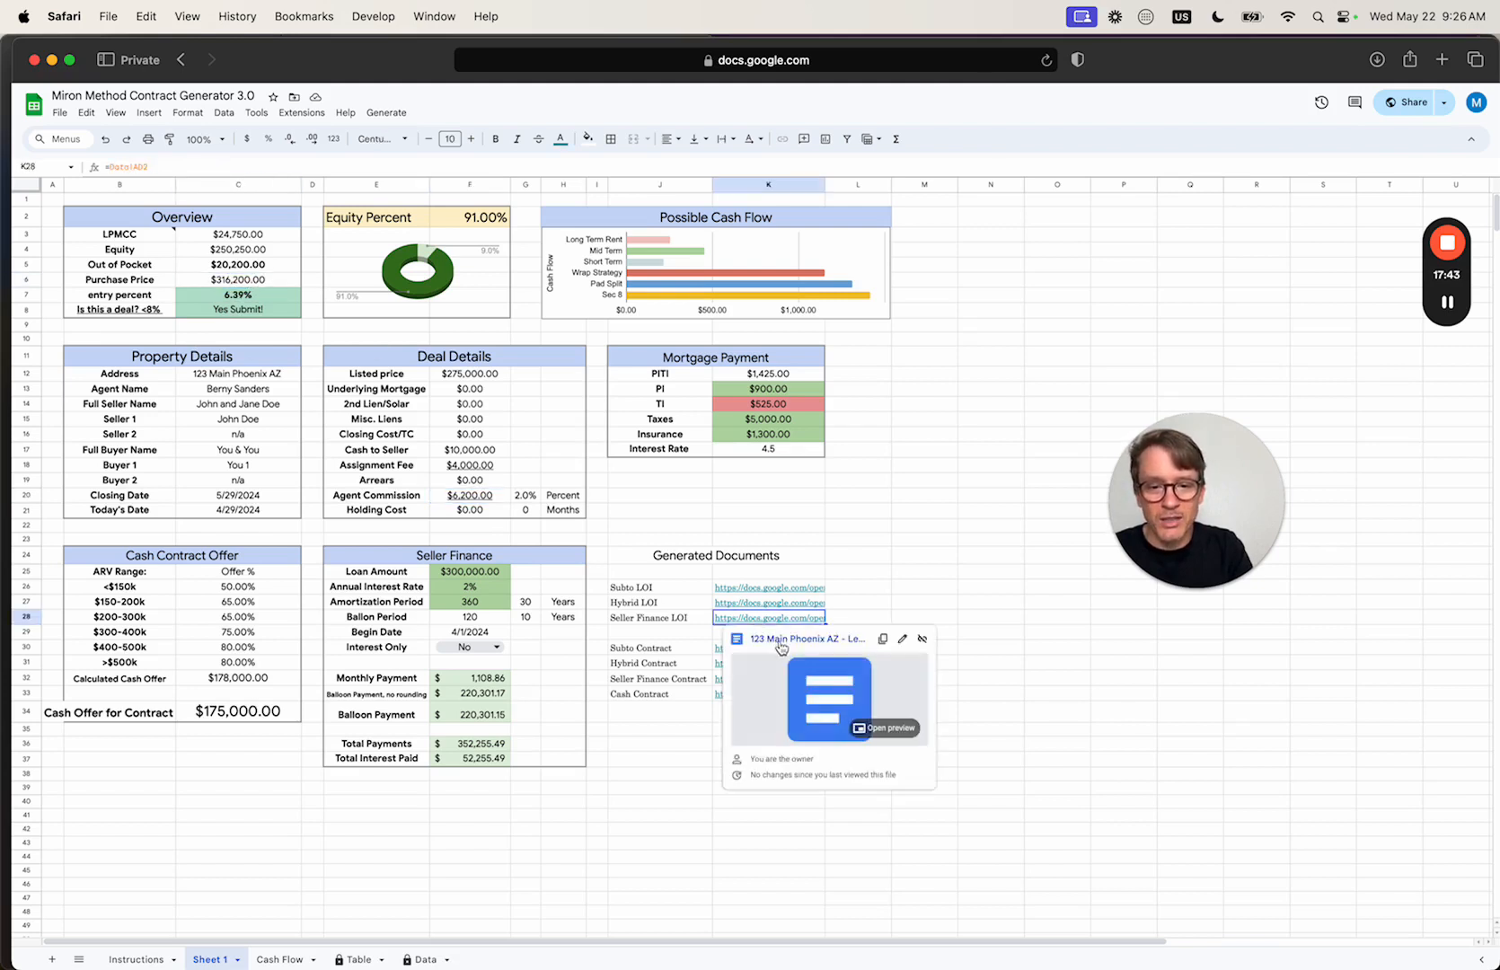
left_click(790, 639)
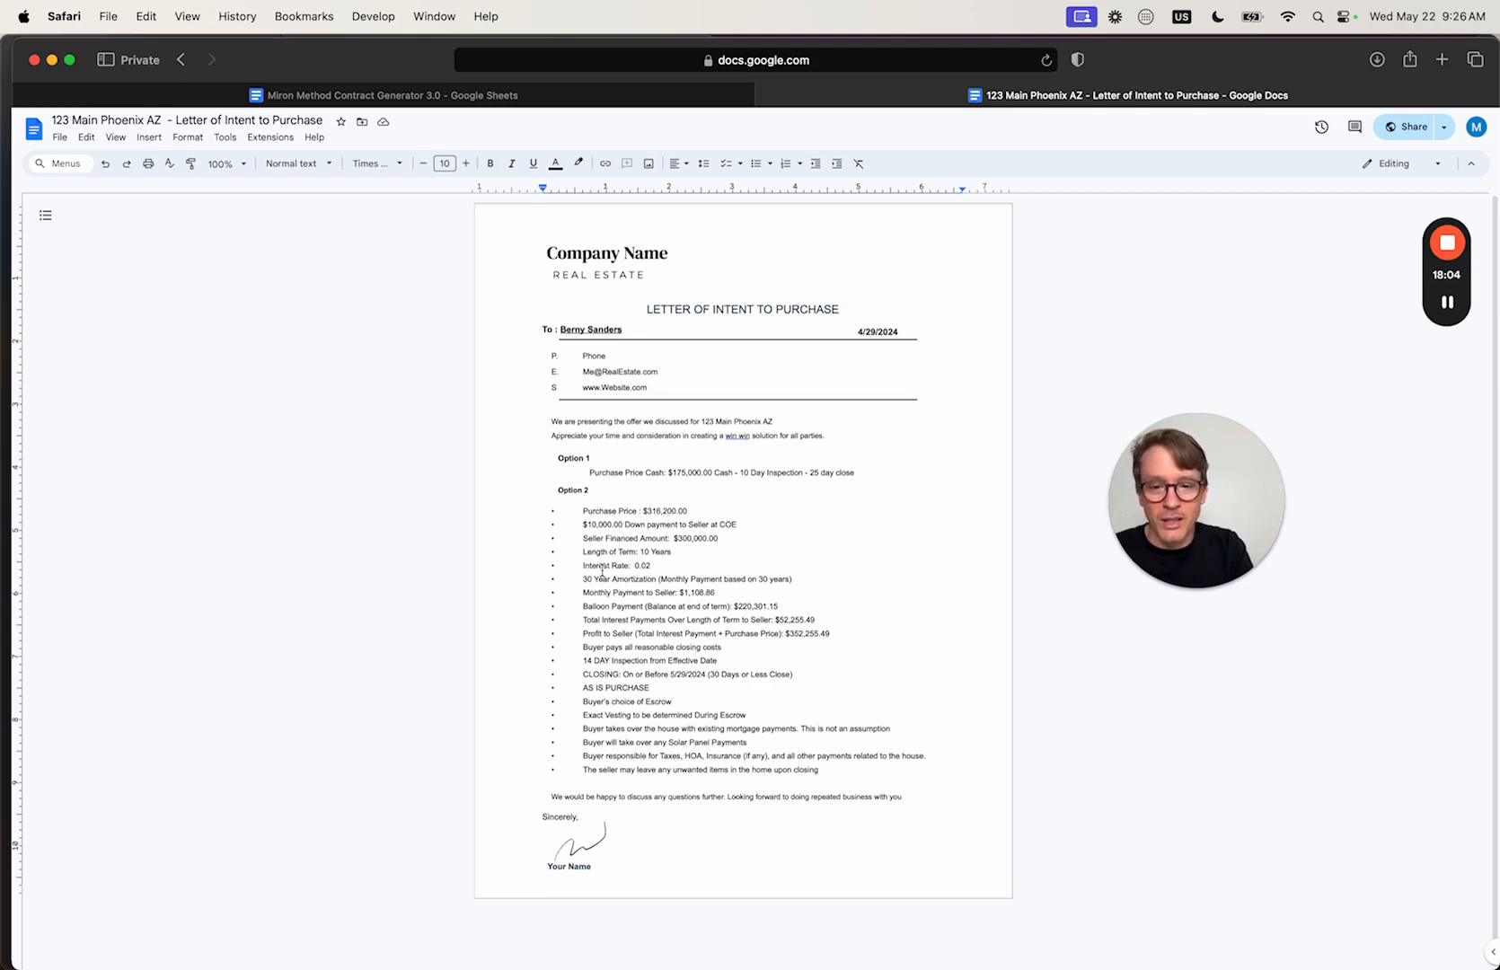
left_click(651, 566)
key("BackSpace")
key("BackSpace")
key("BackSpace")
key("BackSpace")
type("2%")
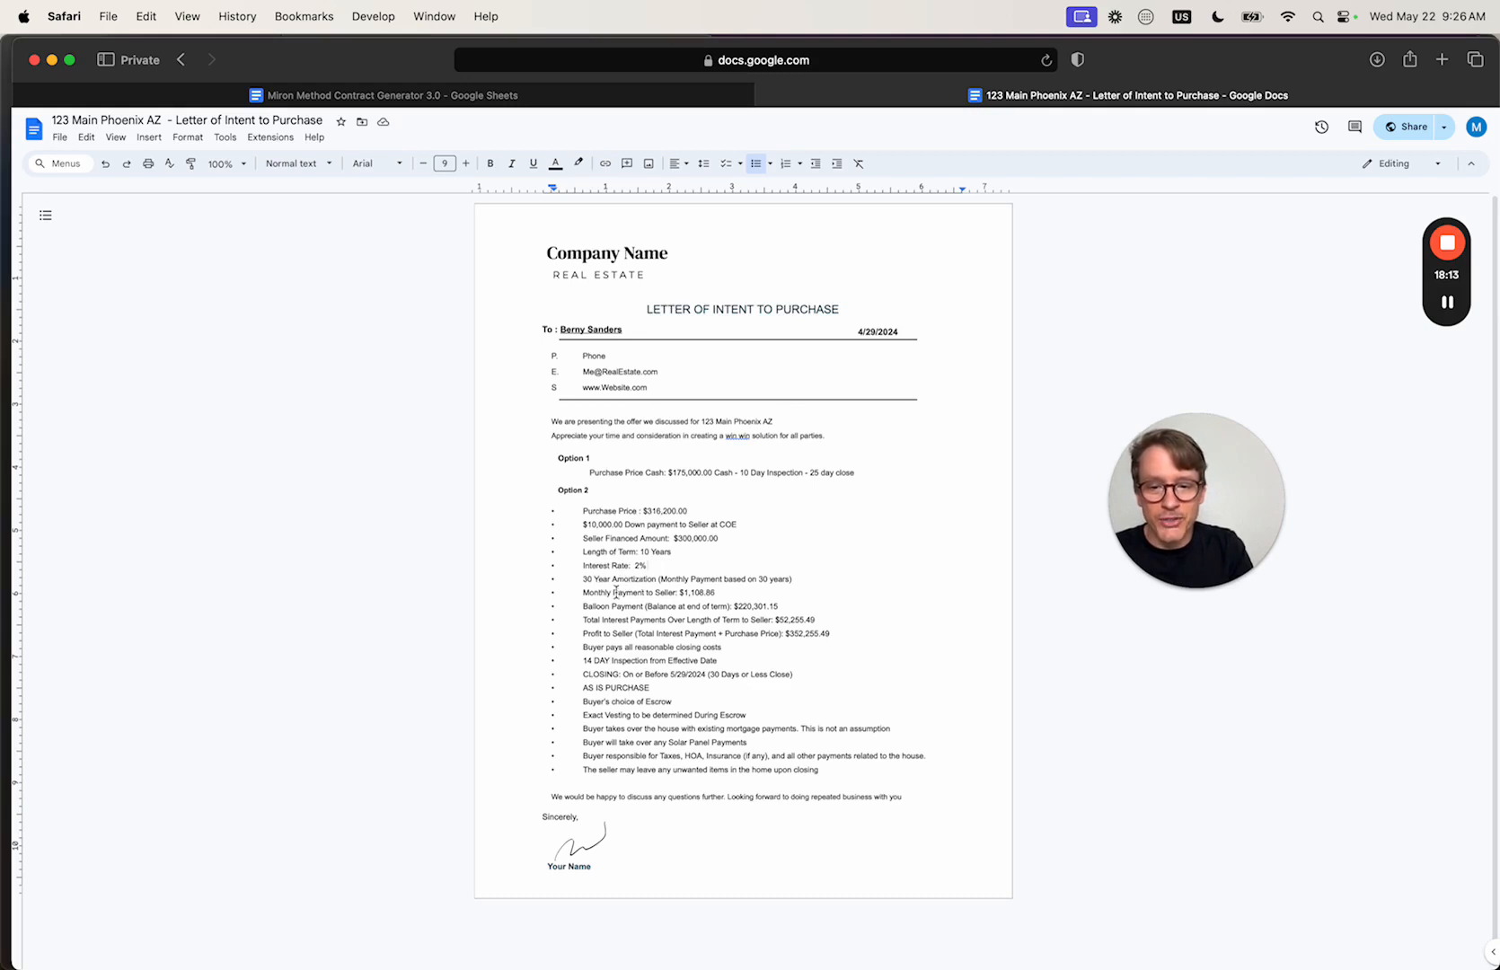
Review the letter's monthly payment, balloon payment and profit to seller against the Option 1 cash price
left_click(721, 592)
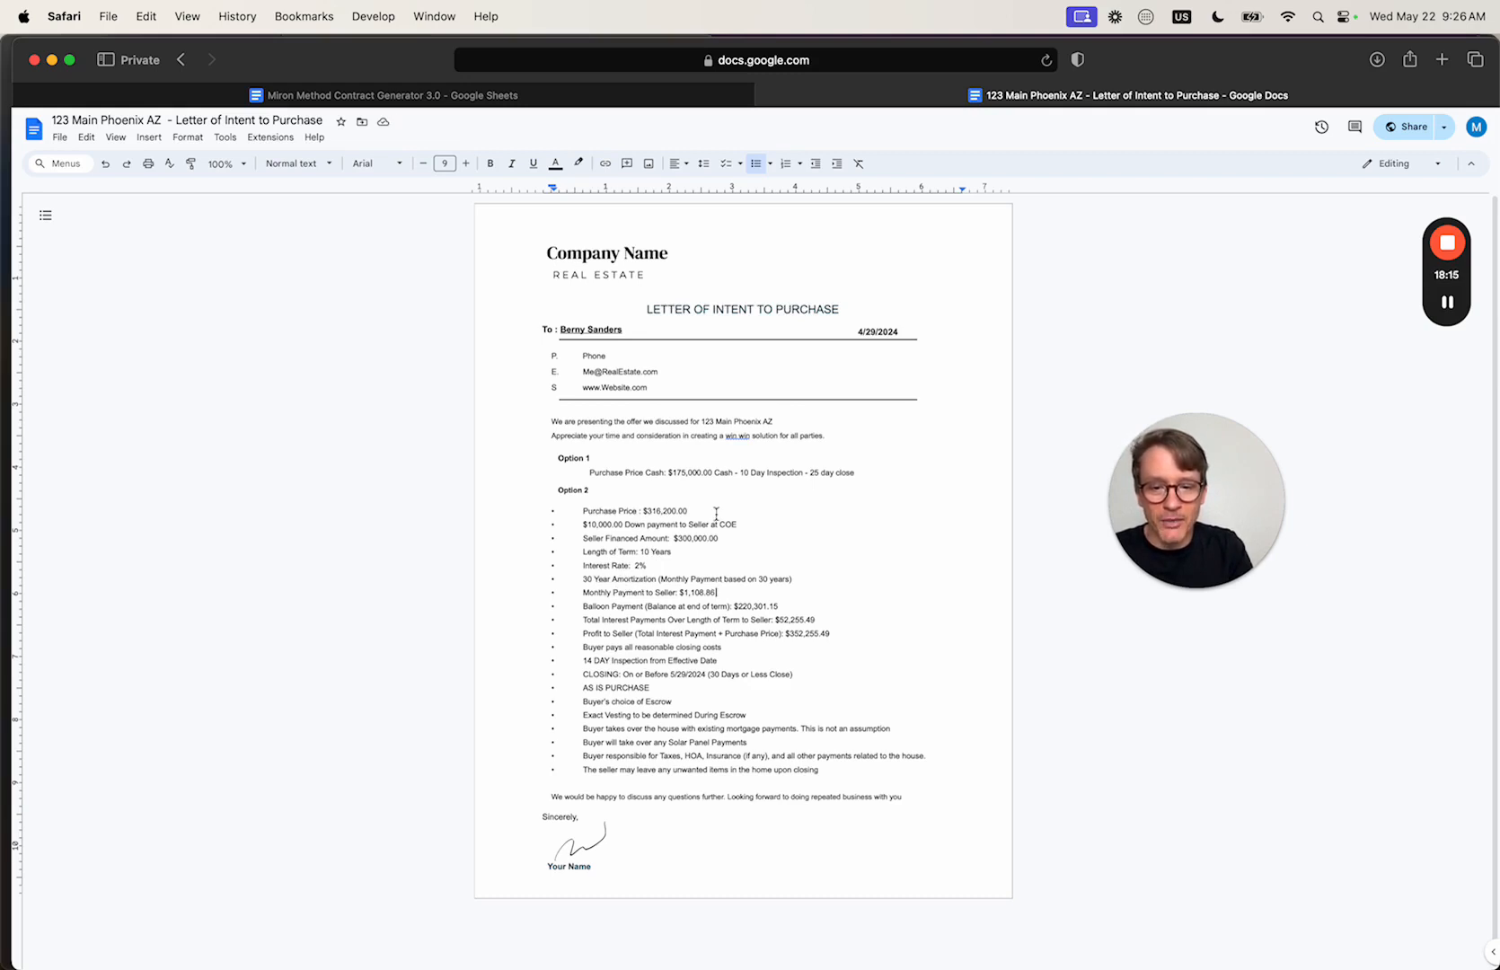
left_click(748, 608)
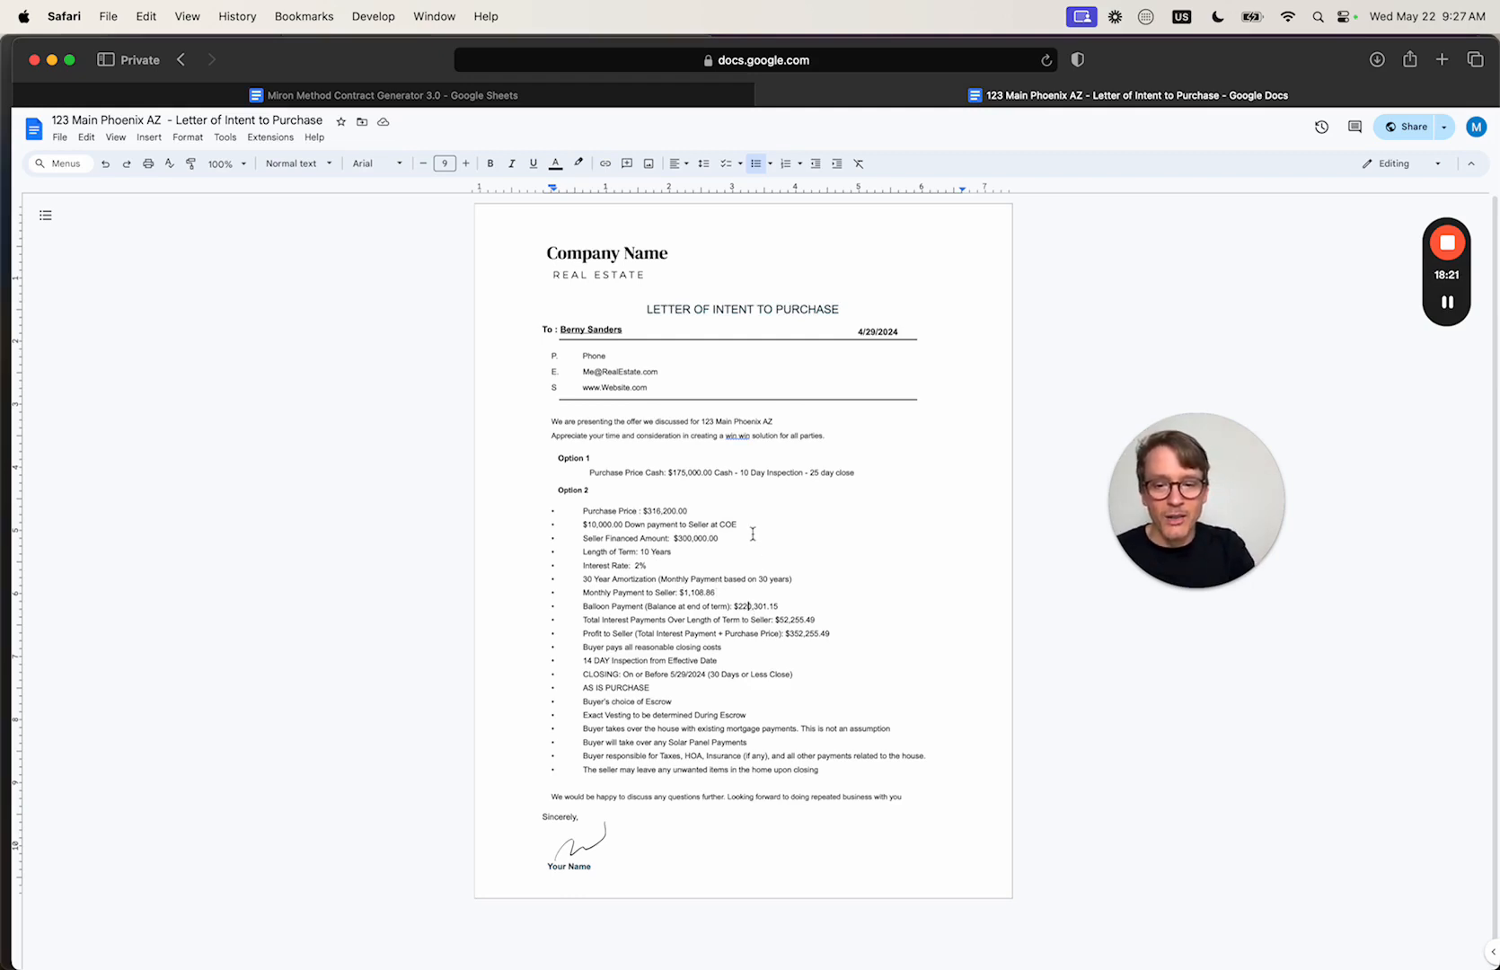
double_click(837, 633)
key("Right")
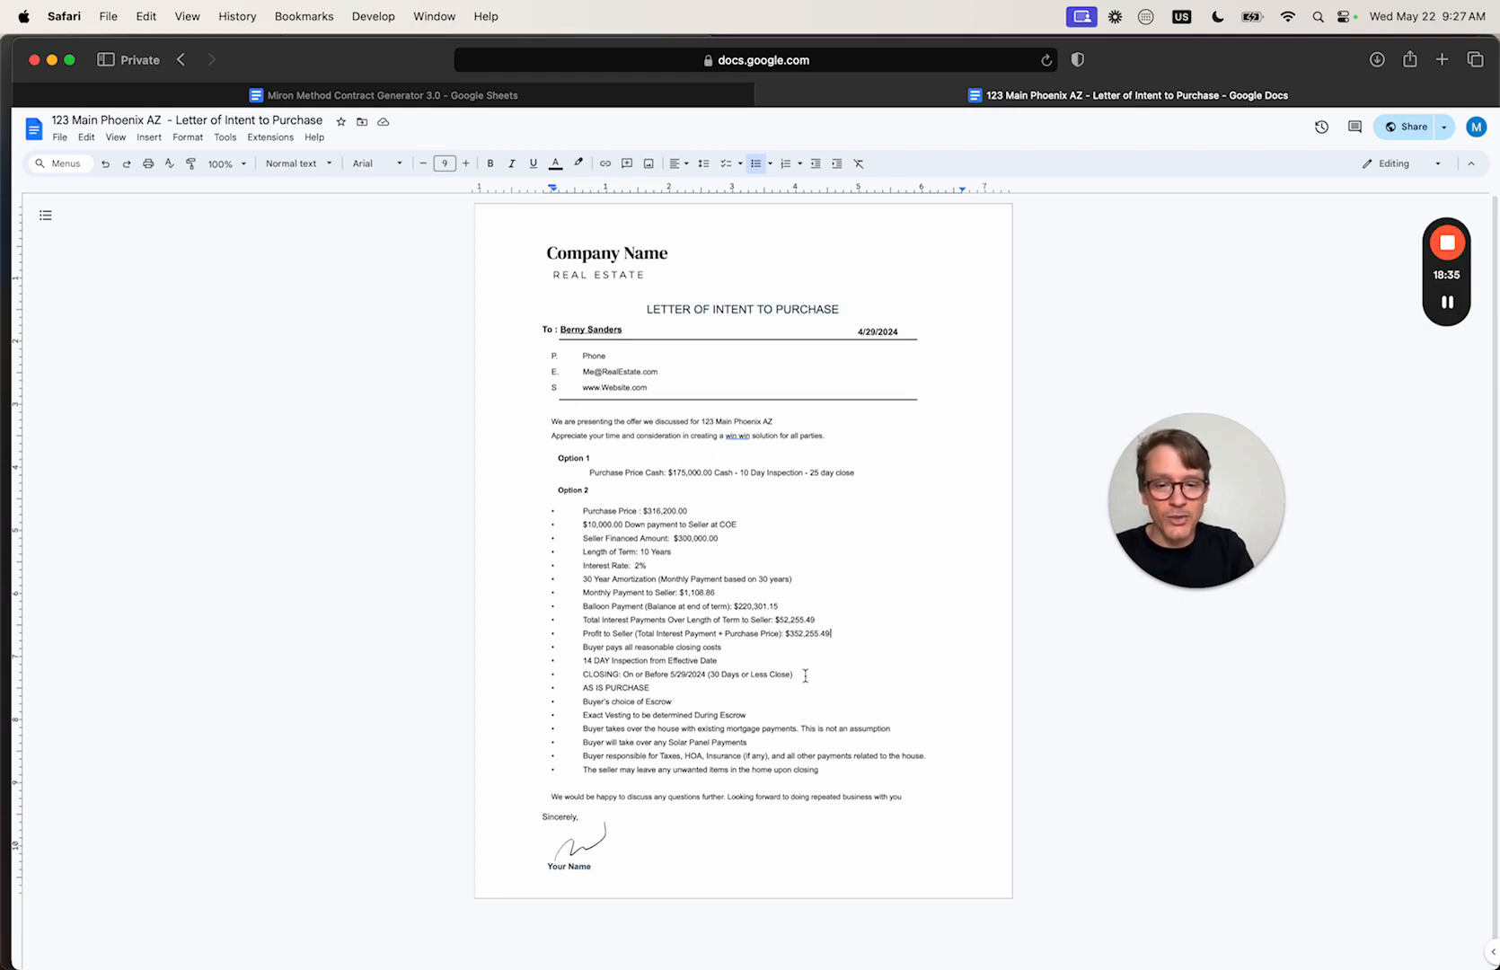
left_click_drag(784, 634, 830, 630)
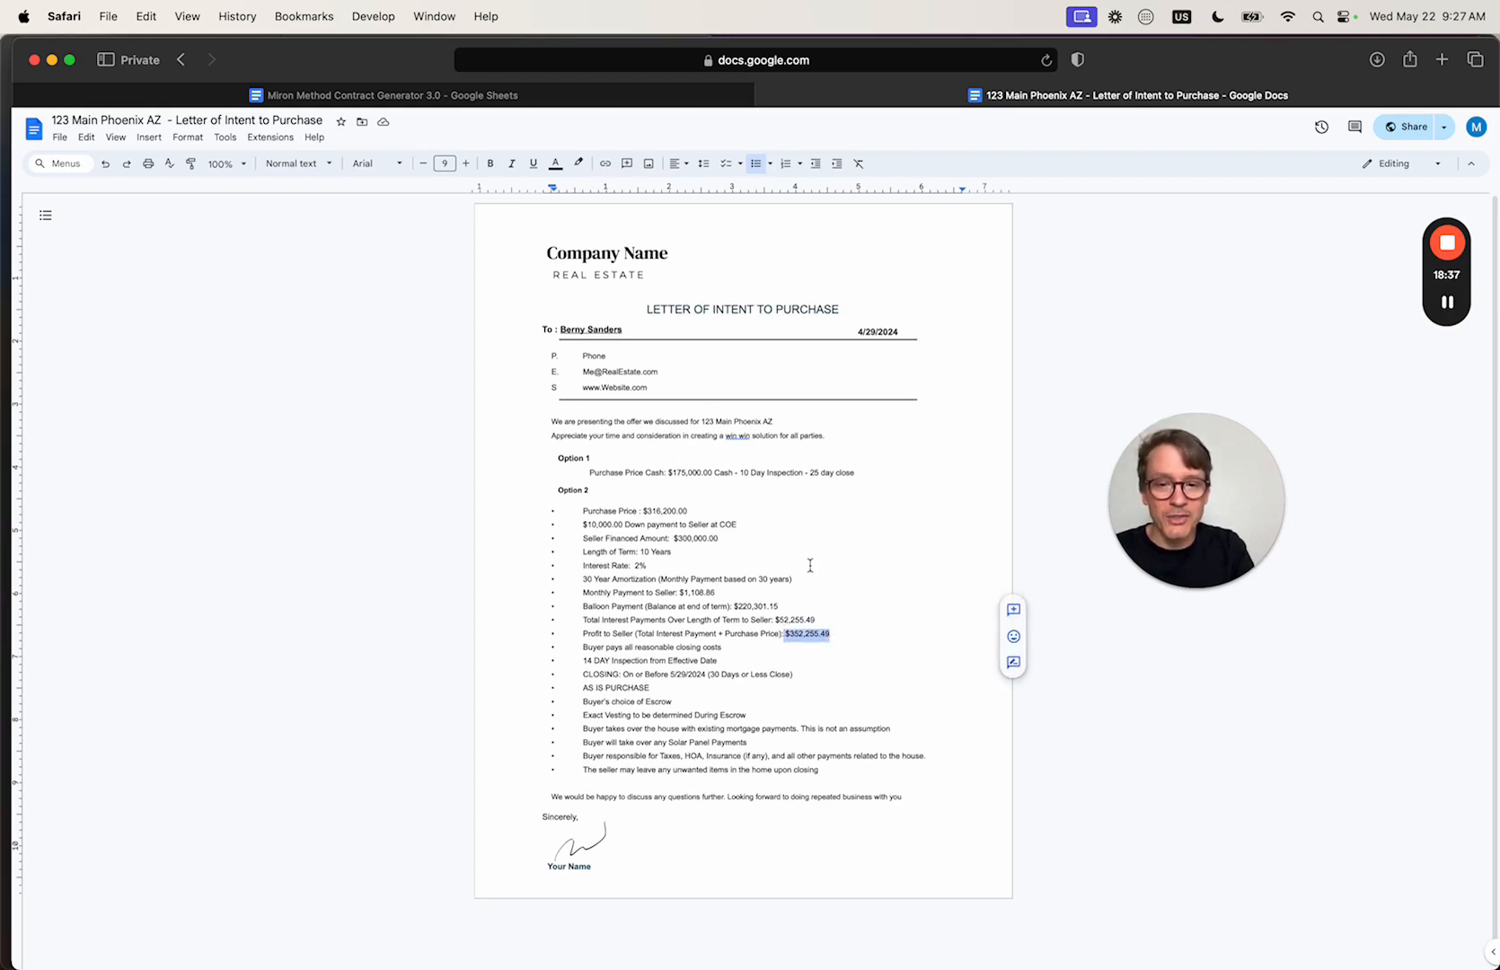
double_click(675, 471)
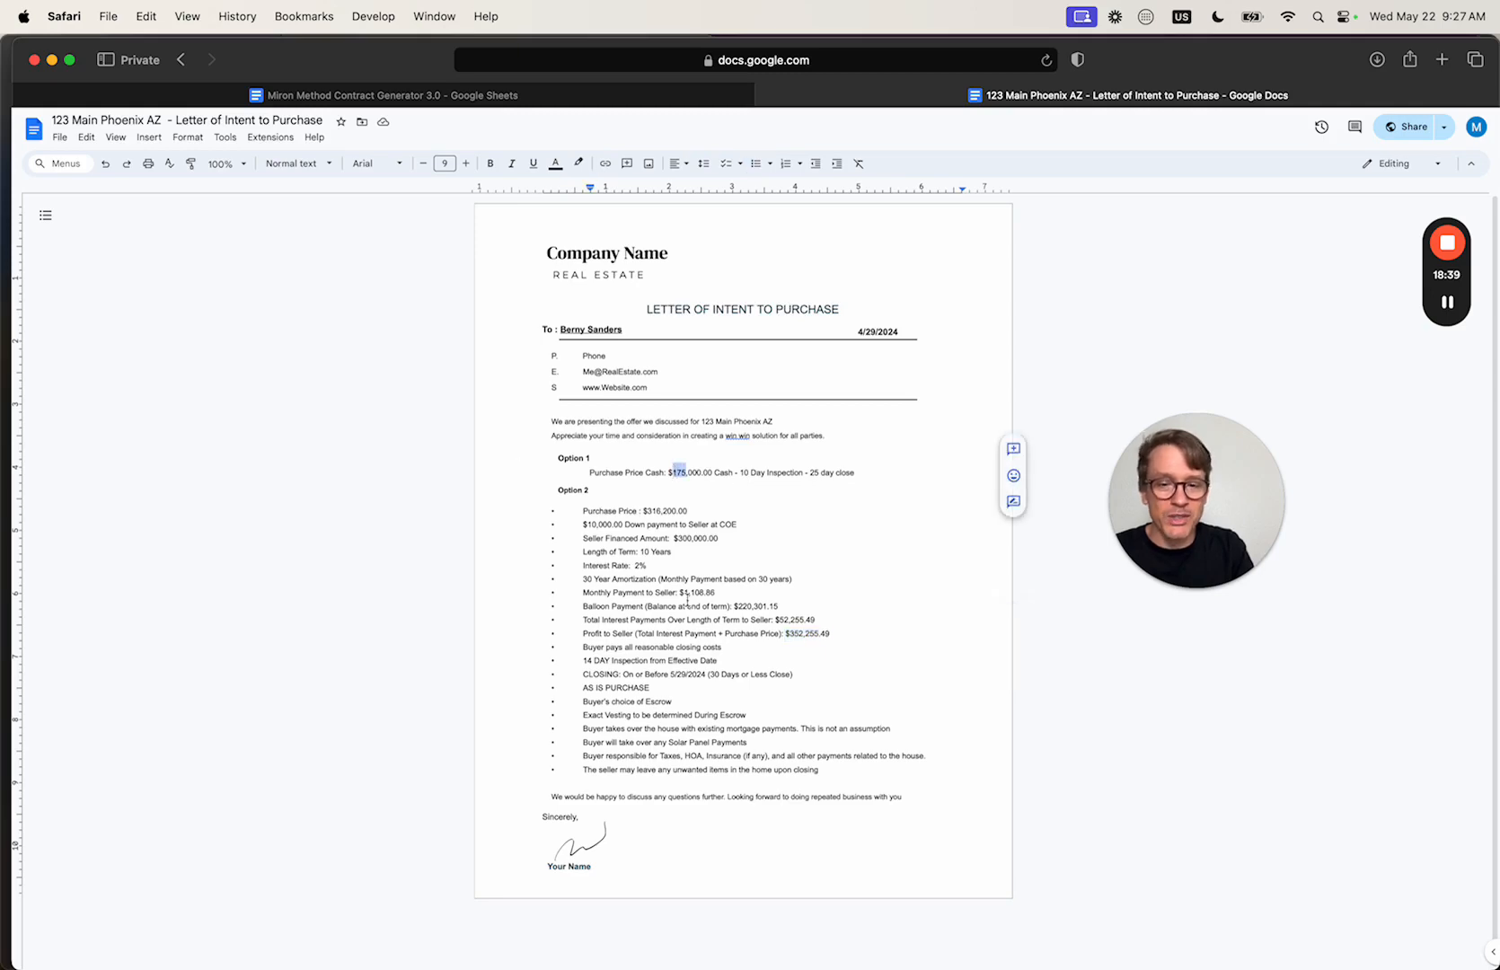
left_click(686, 600)
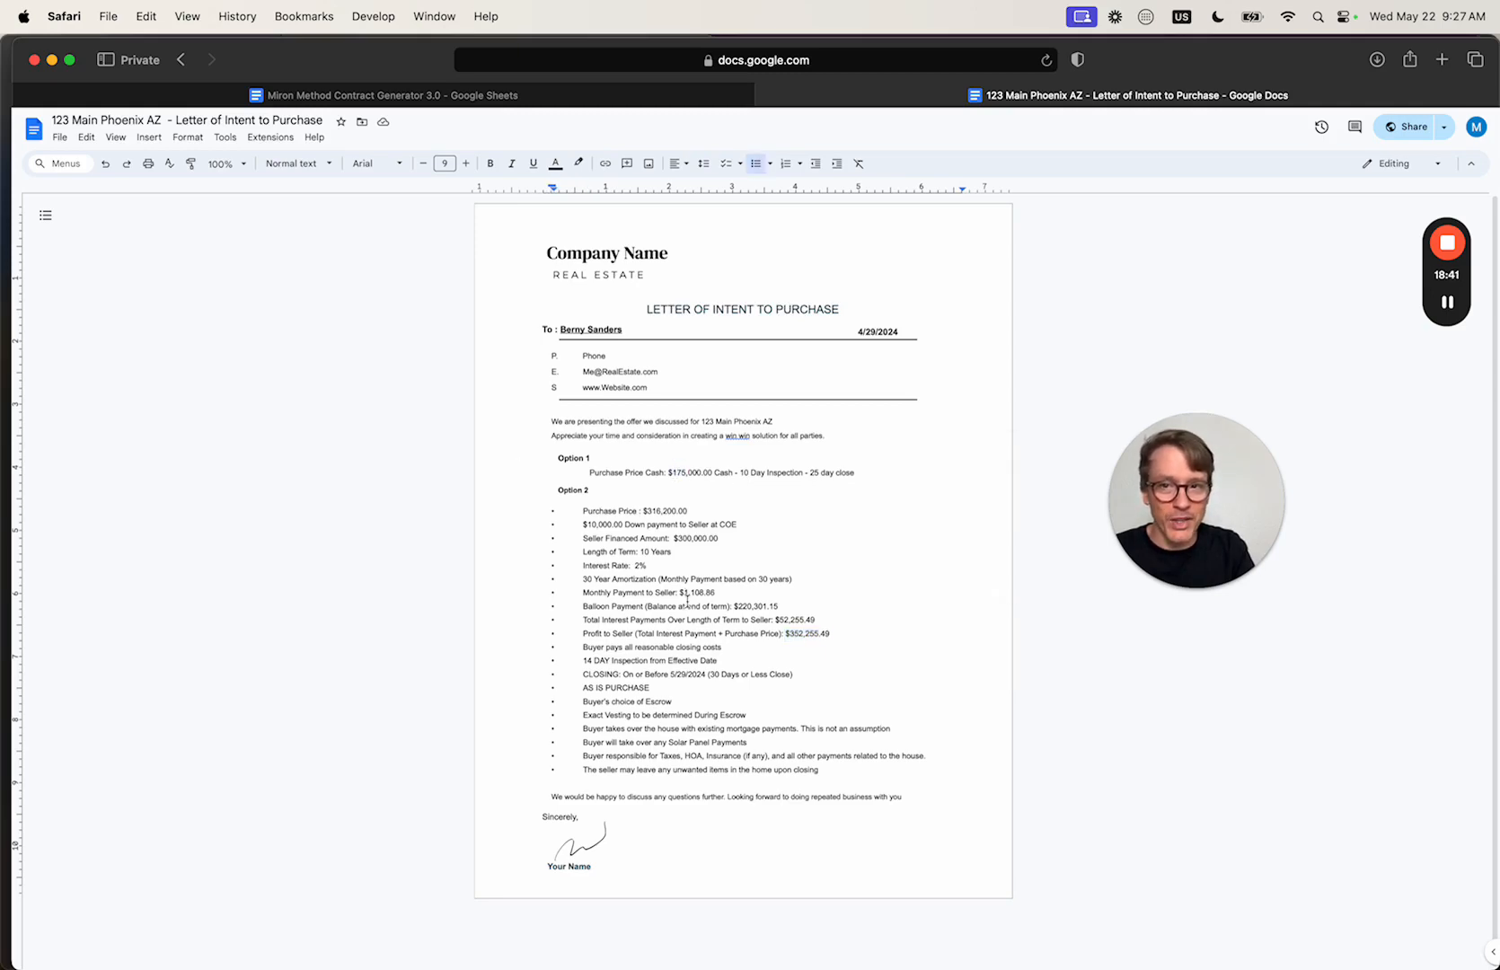
Check the Cash Contract Offer and Seller Finance terms in the spreadsheet, then examine the letter's balloon payment amount
left_click(470, 93)
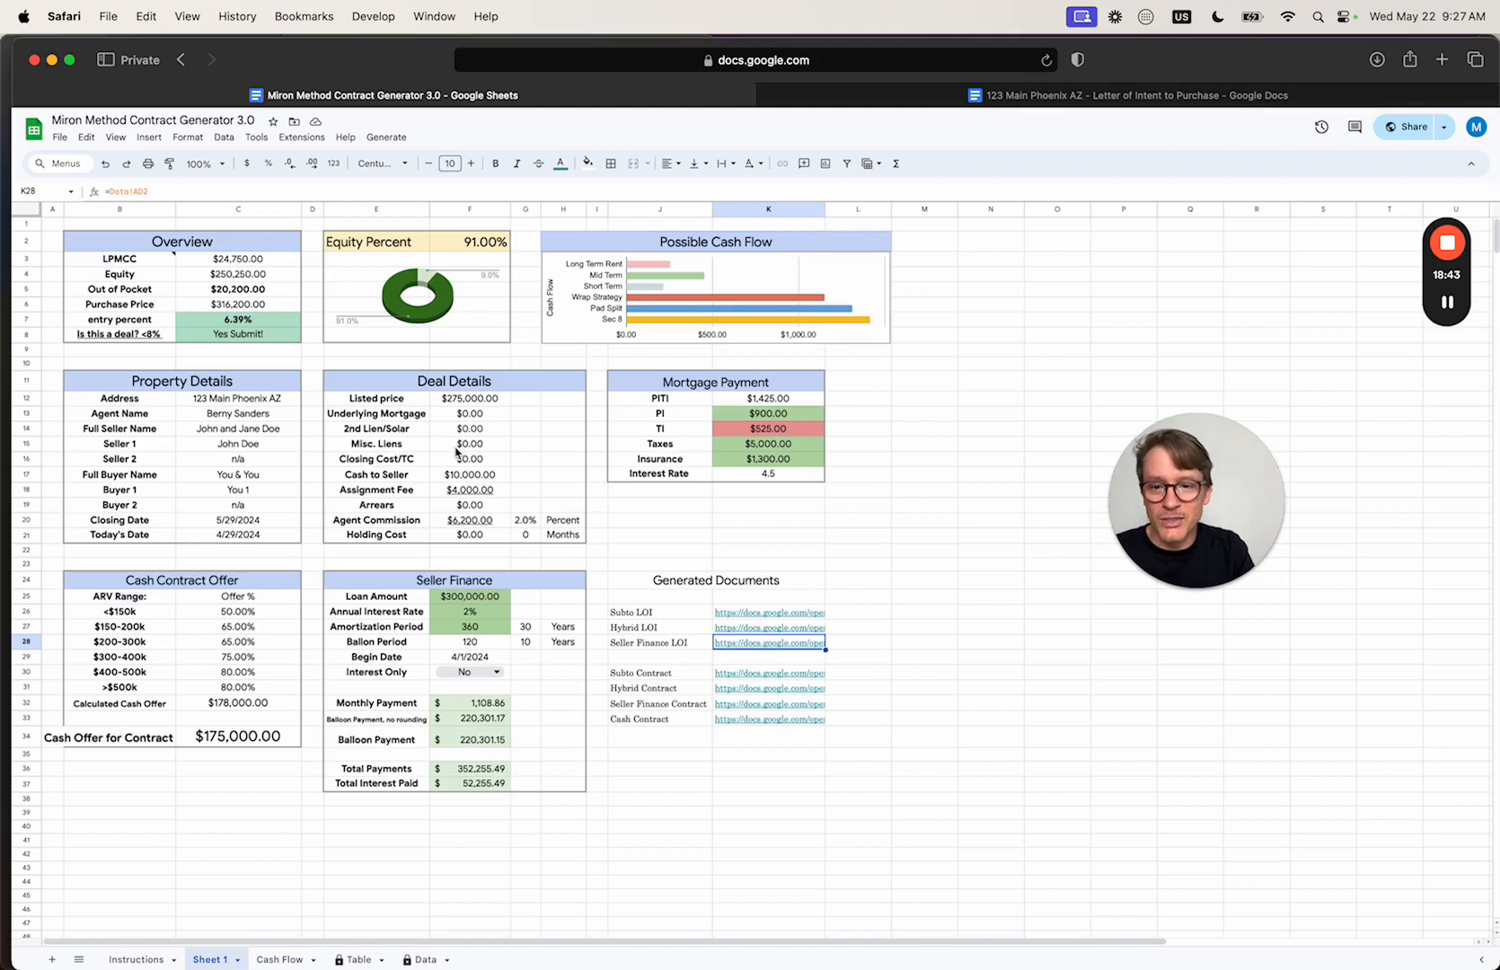
left_click(227, 642)
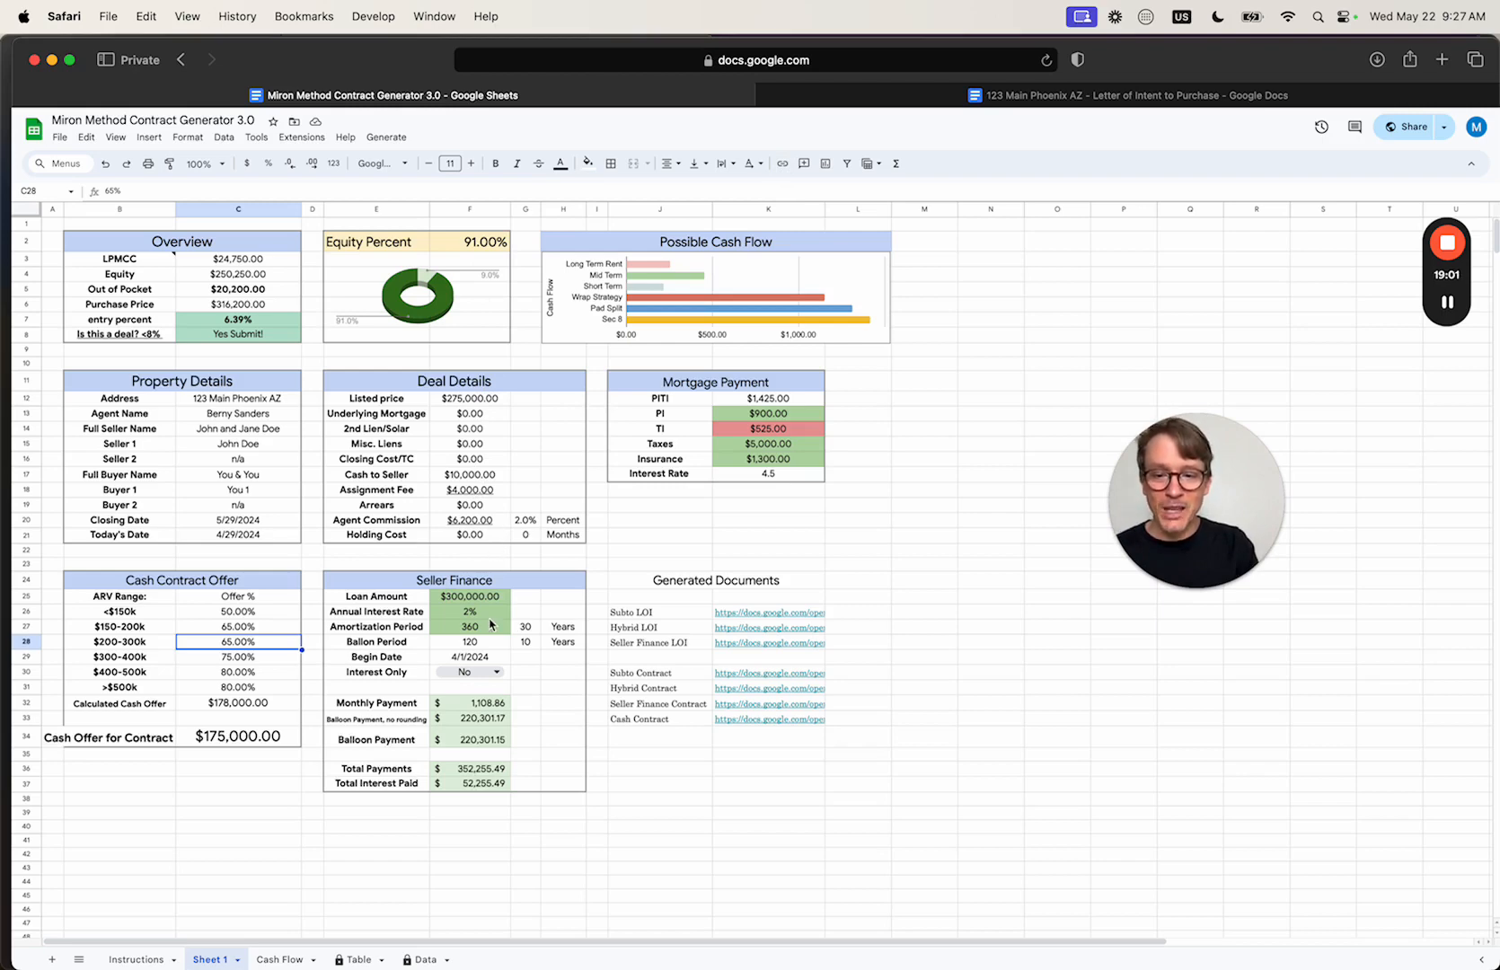
left_click(846, 101)
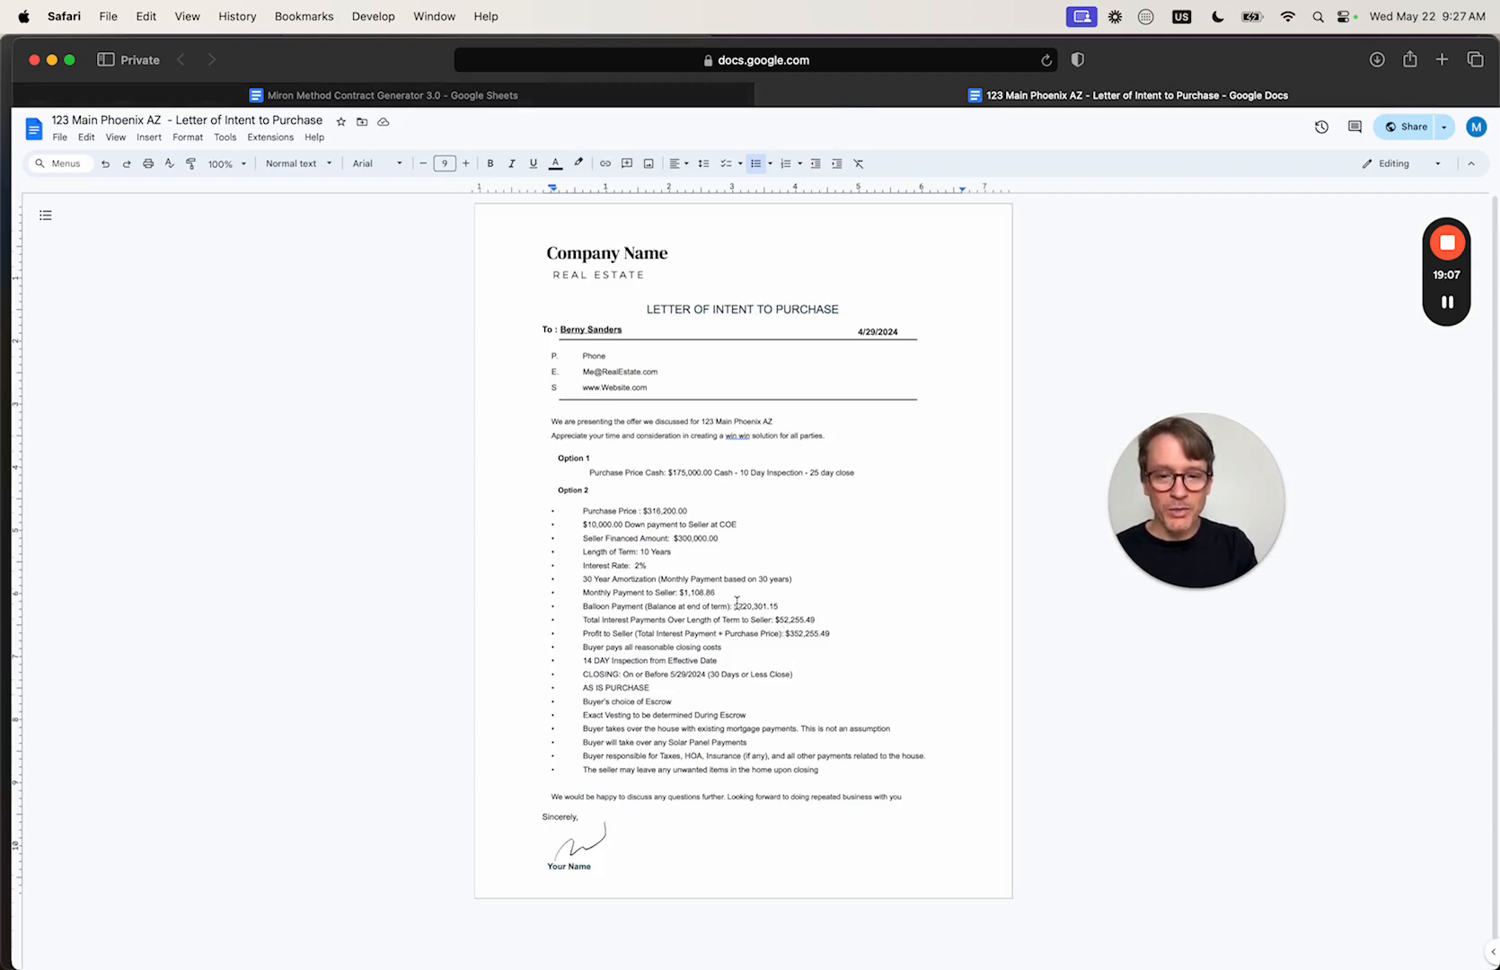
left_click_drag(735, 606, 790, 606)
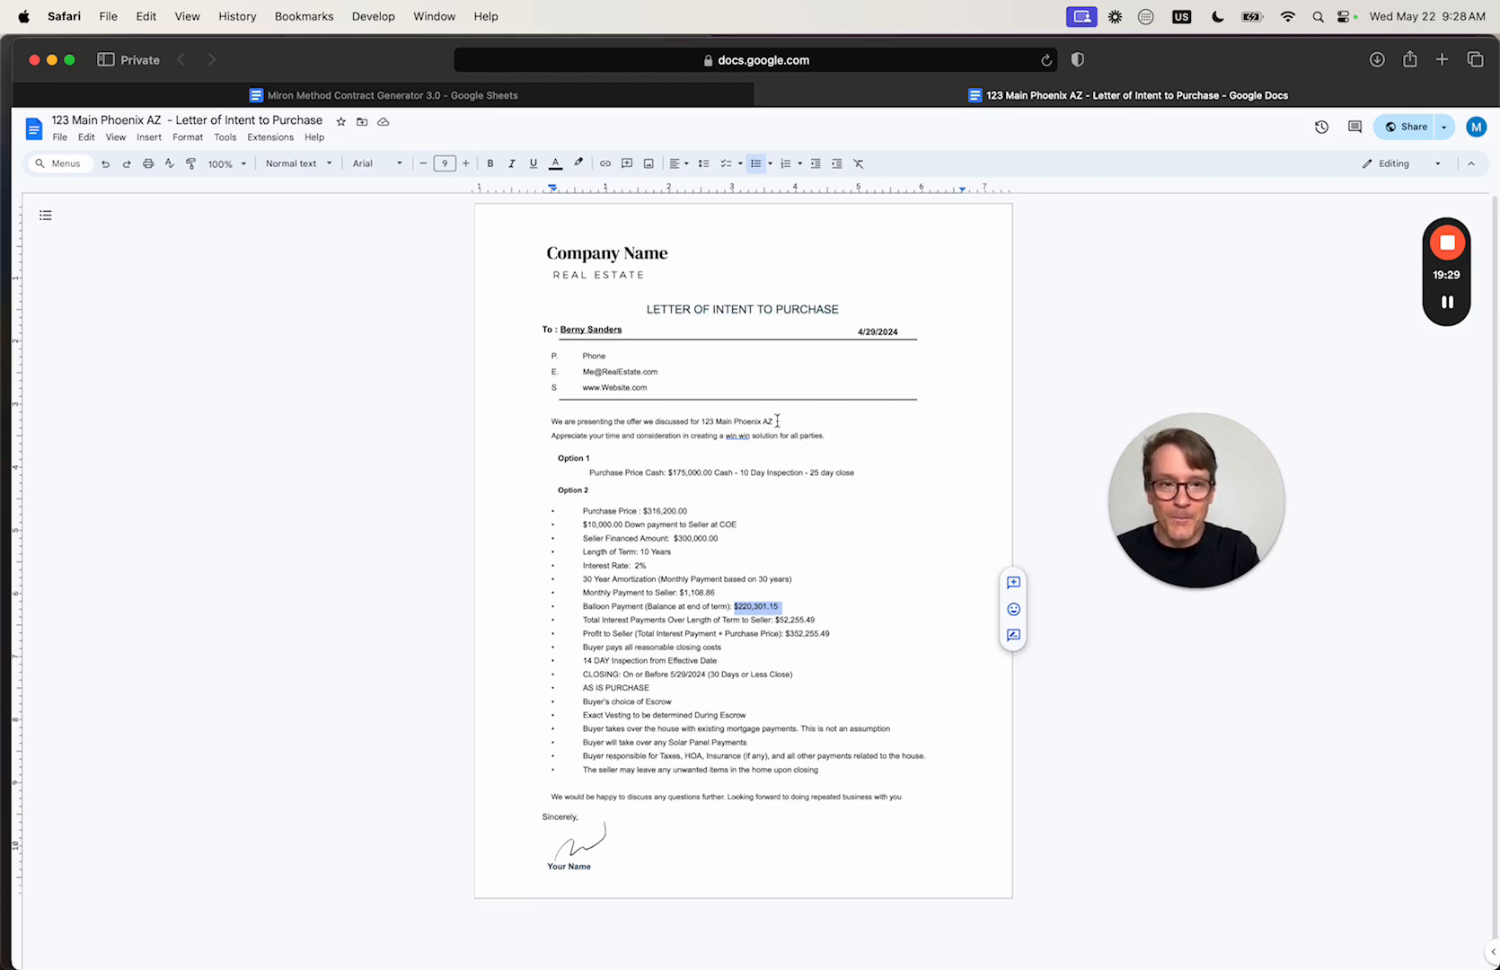
Return to the spreadsheet and preview the Subto contract link among the generated documents
left_click(616, 94)
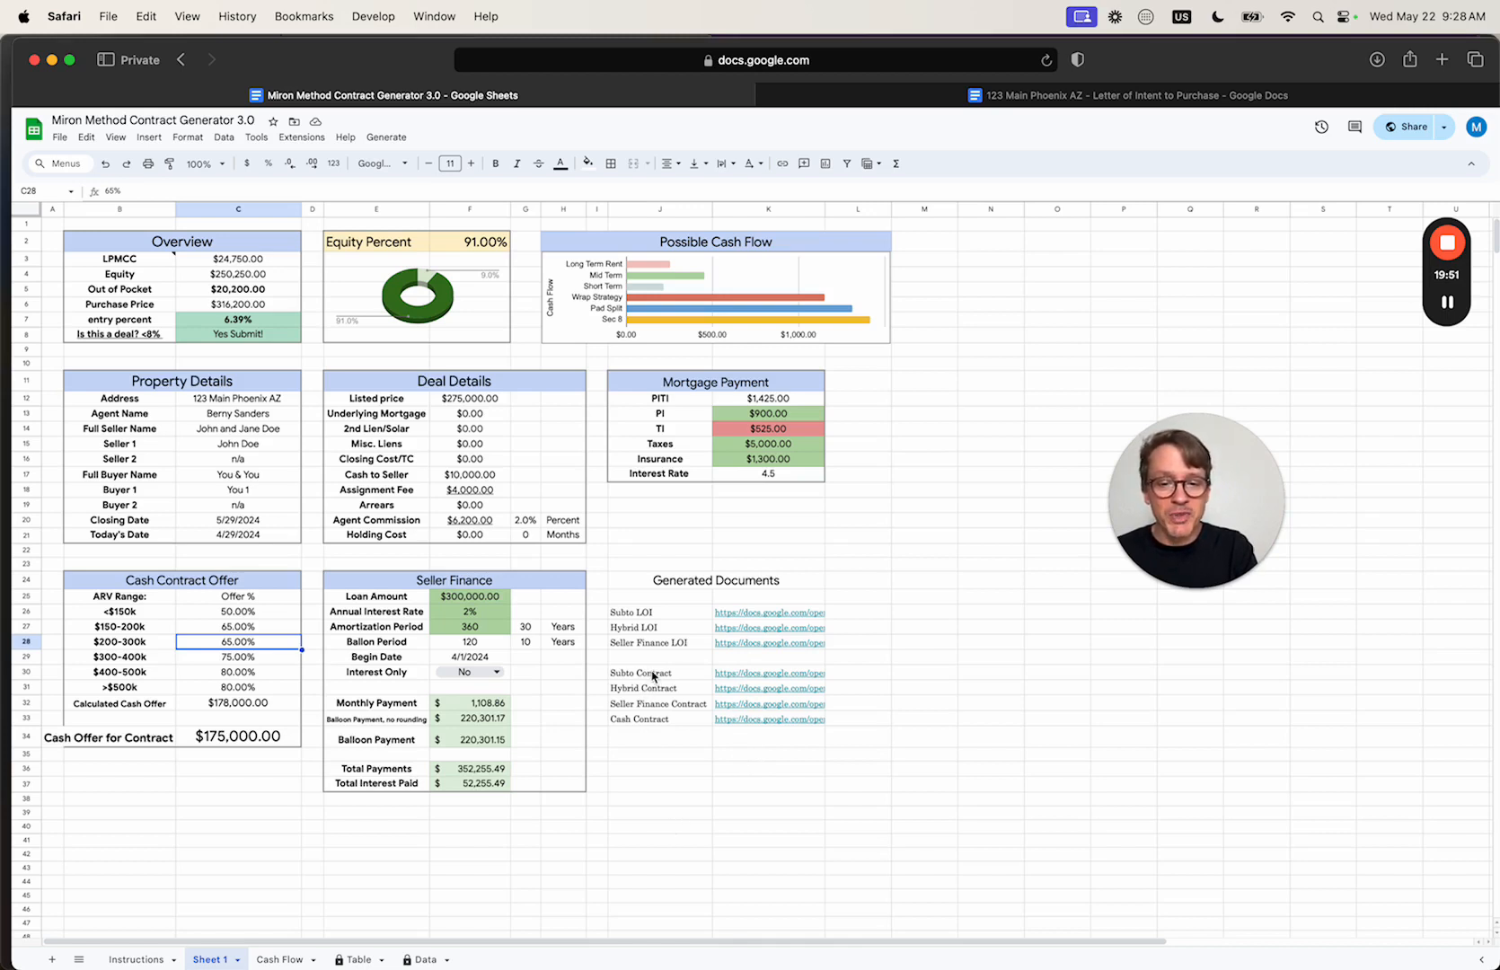
mouse_move(736, 724)
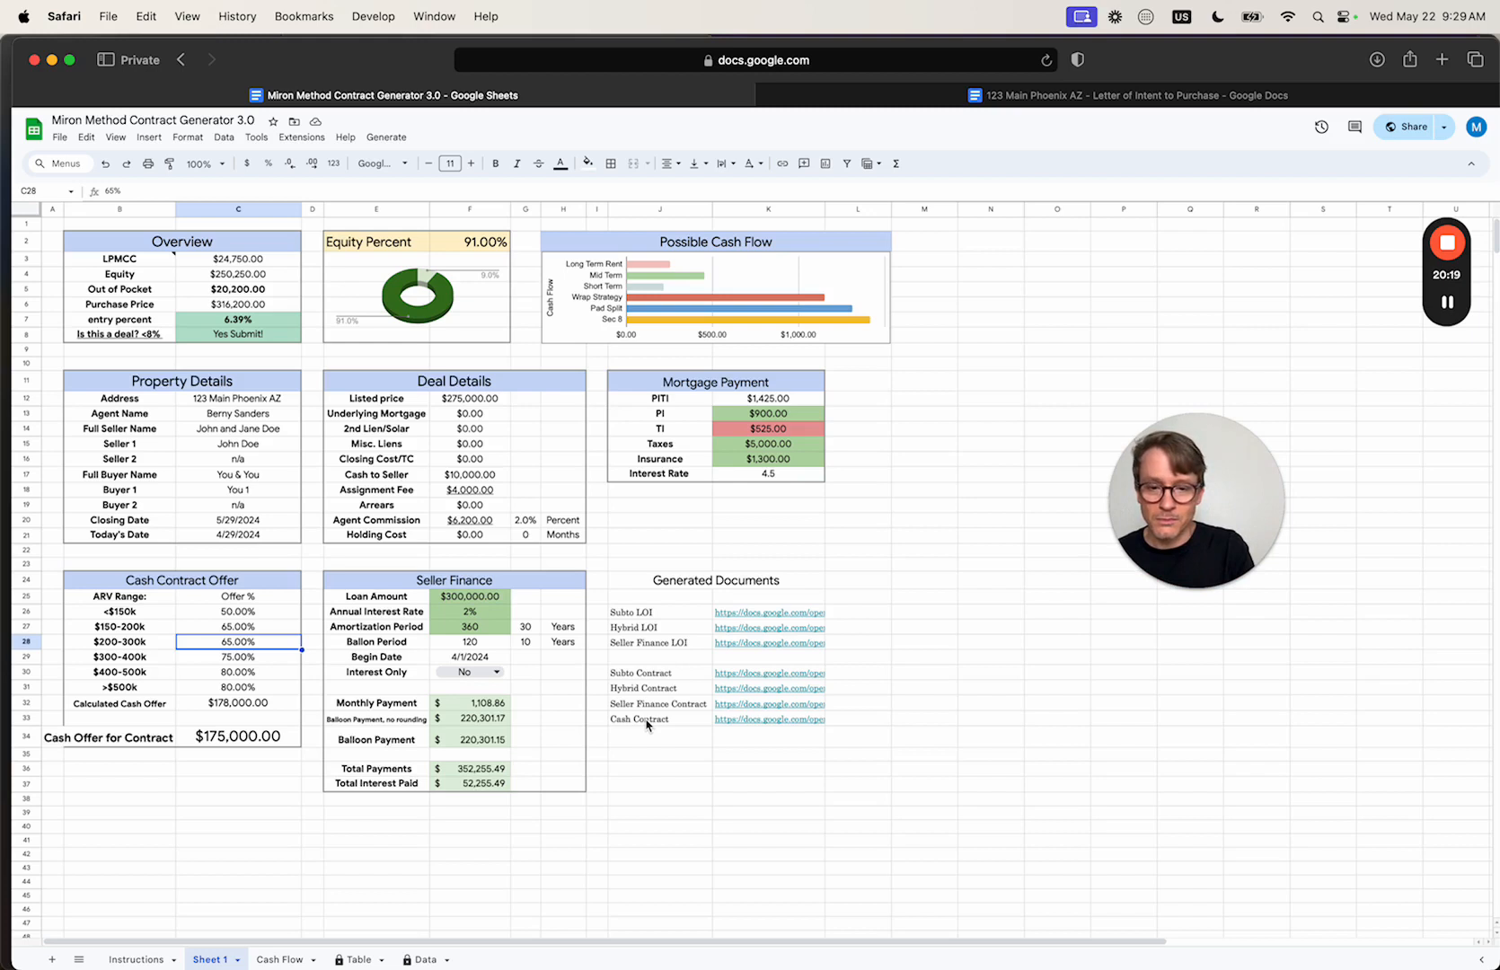
mouse_move(785, 684)
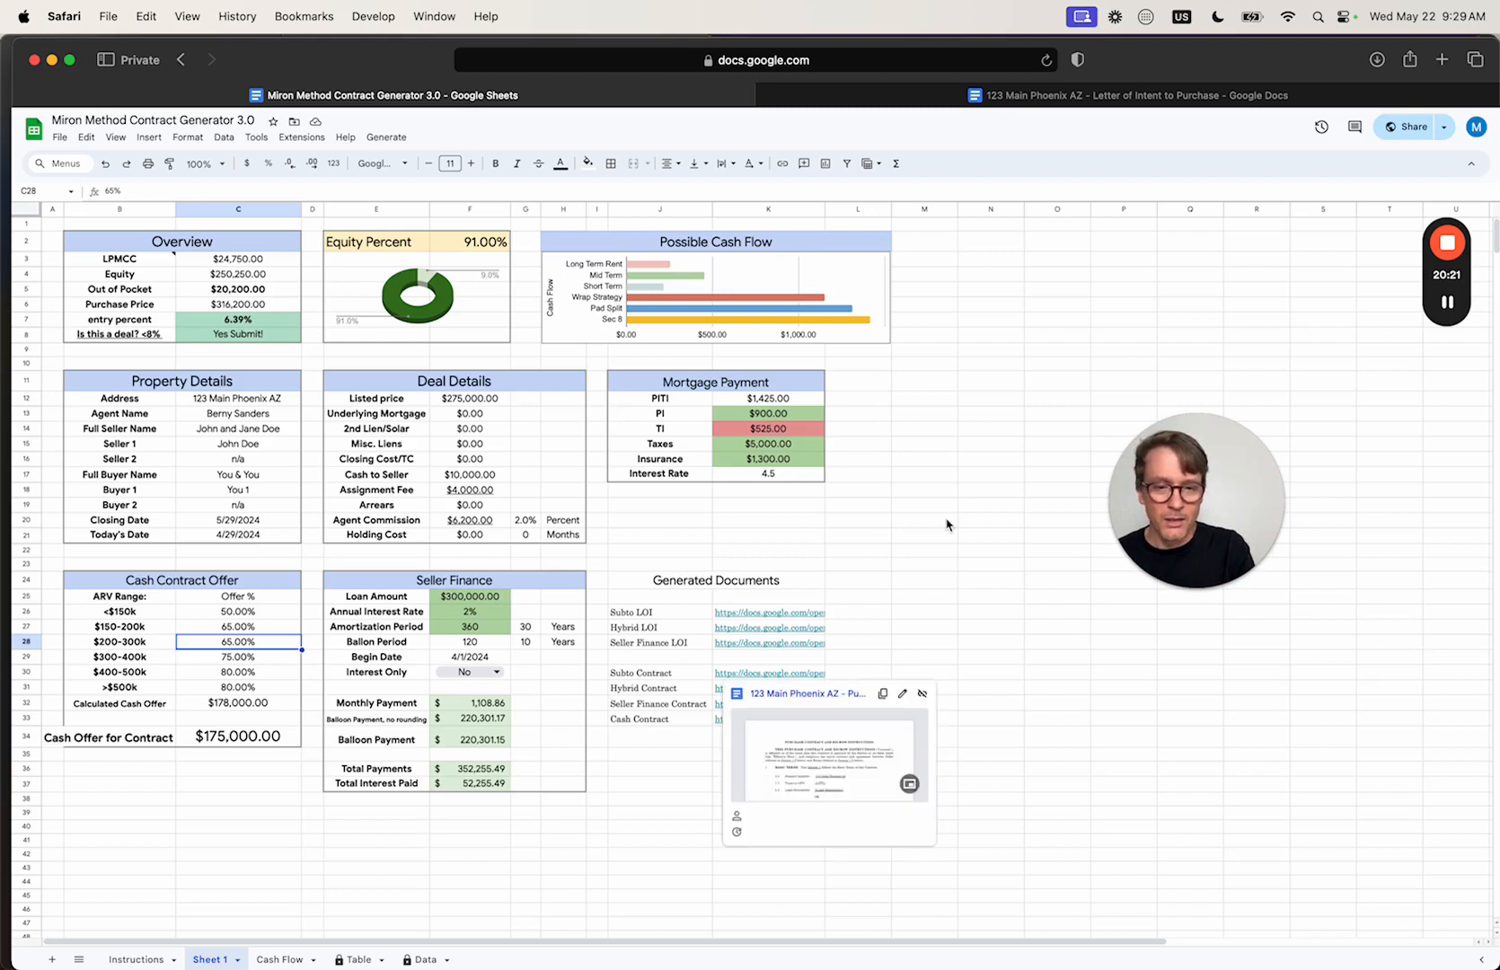